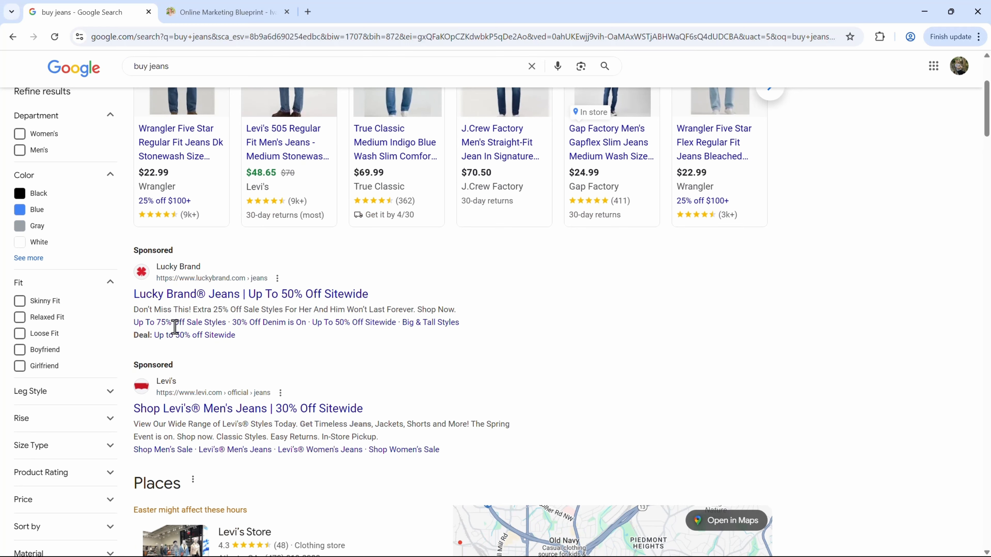
# Step: Leave the 'buy jeans' results for the Online Marketing Blueprint page's Google Ads Mastery course
pyautogui.scroll(4, 600, 441)
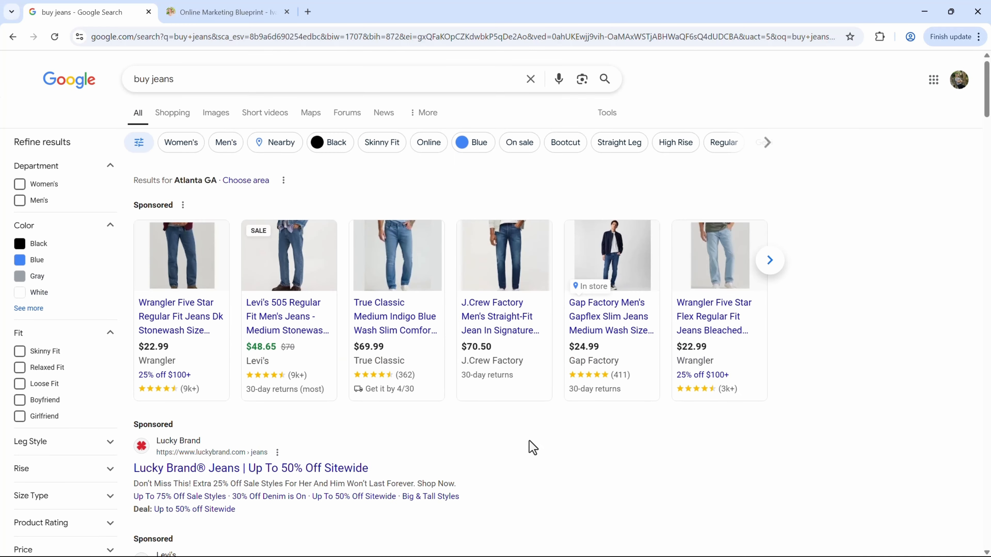
pyautogui.click(231, 8)
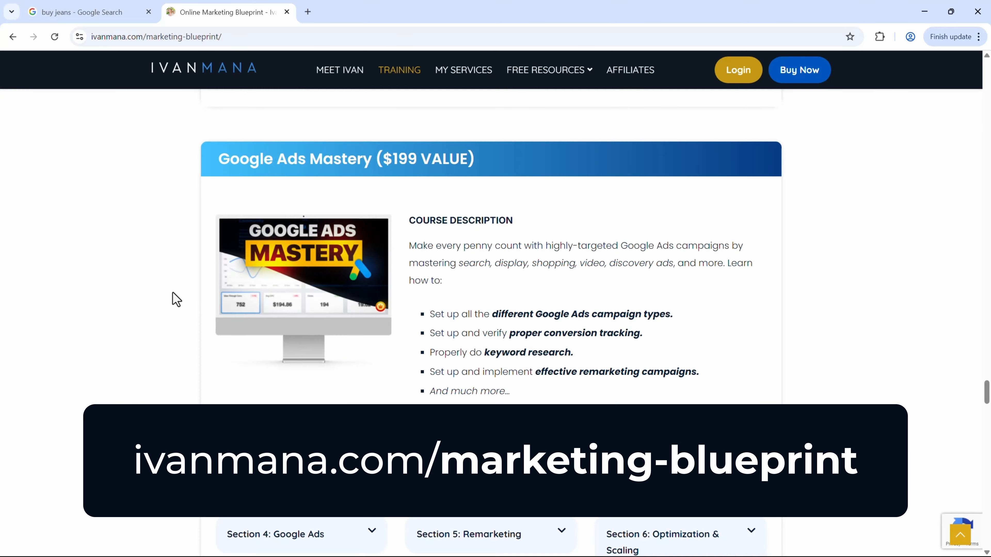
pyautogui.moveTo(221, 154); pyautogui.dragTo(474, 173)
pyautogui.click(504, 242)
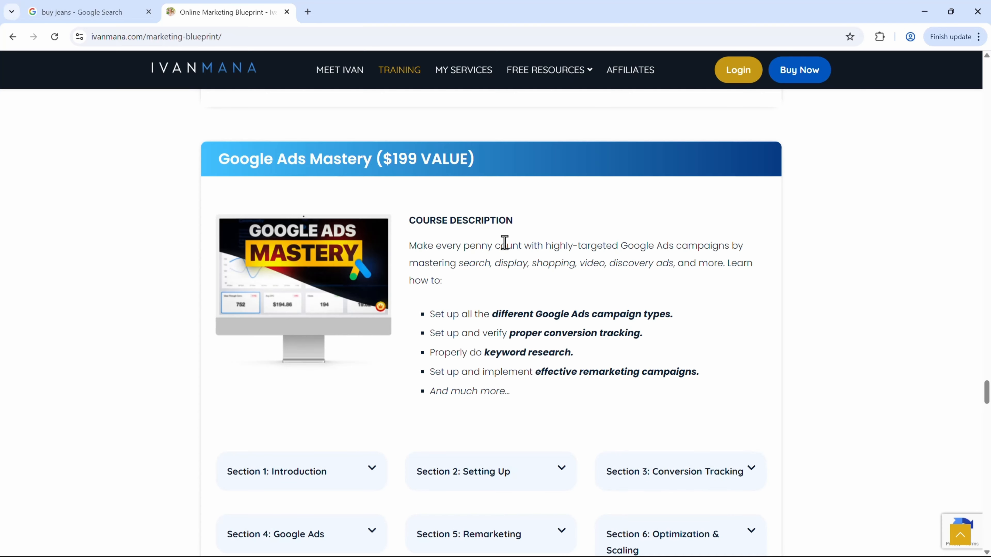
pyautogui.scroll(-1, 858, 293)
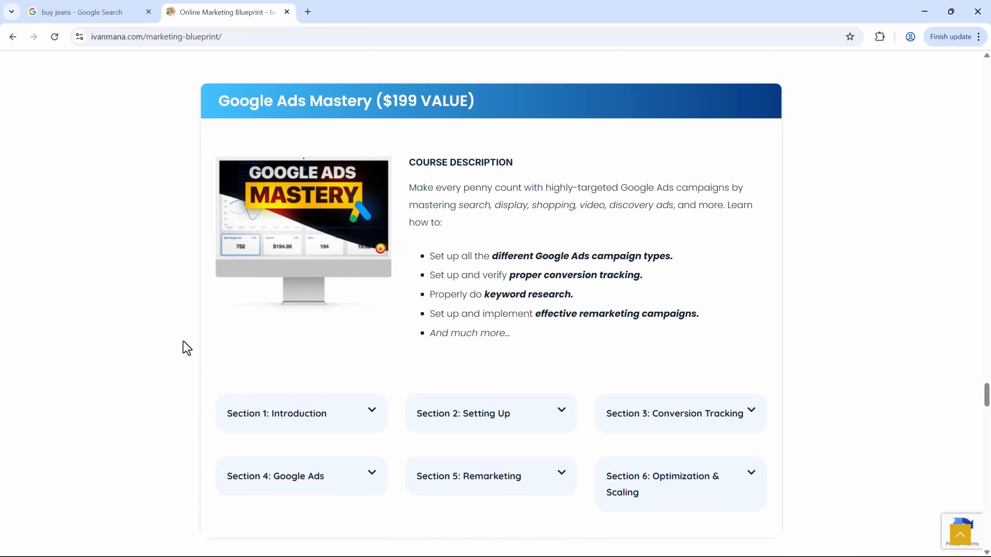
pyautogui.scroll(-1, 187, 348)
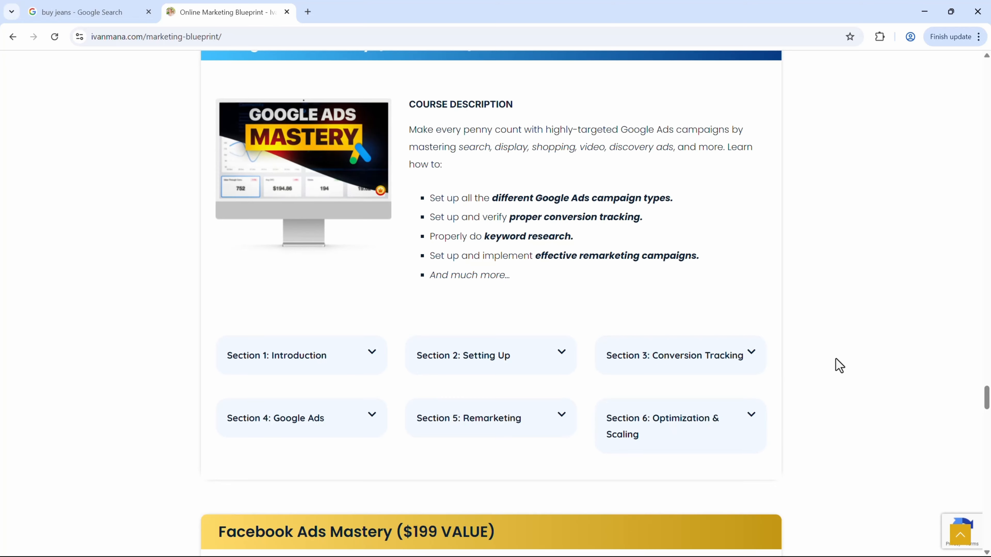
pyautogui.scroll(1, 838, 365)
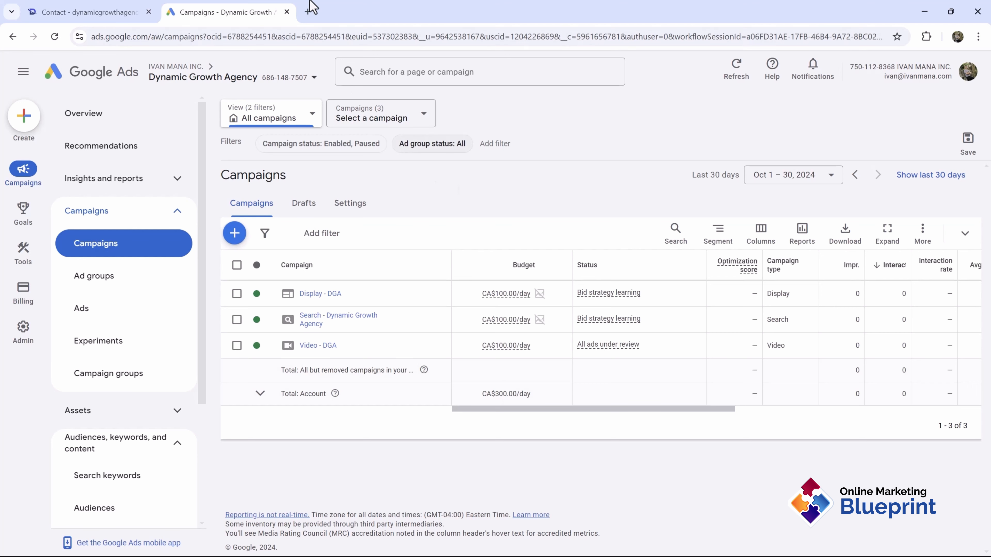
# Step: Search 'google merchant center' in a new tab and start the Merchant Center sign-up
pyautogui.click(308, 12)
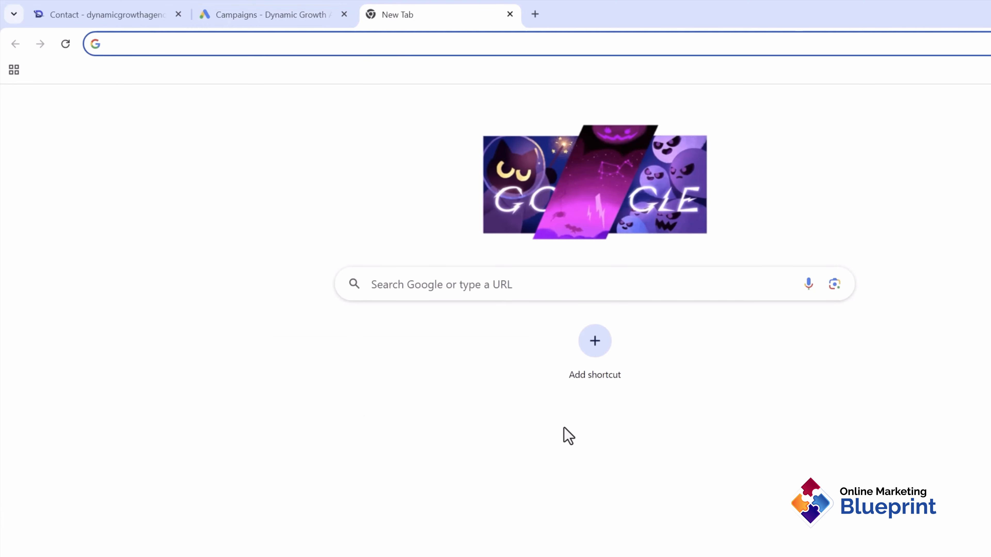
pyautogui.write('google merchant center')
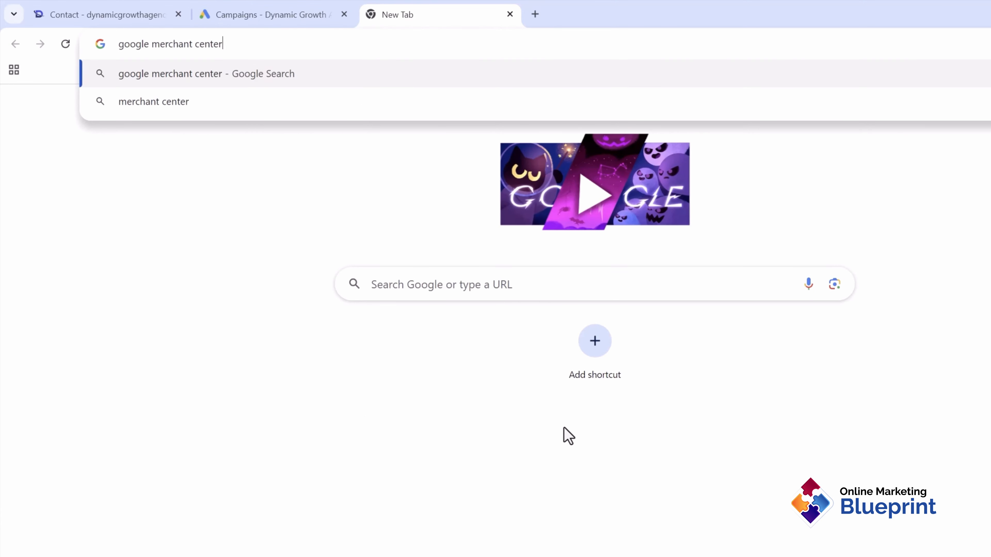
pyautogui.press('Return')
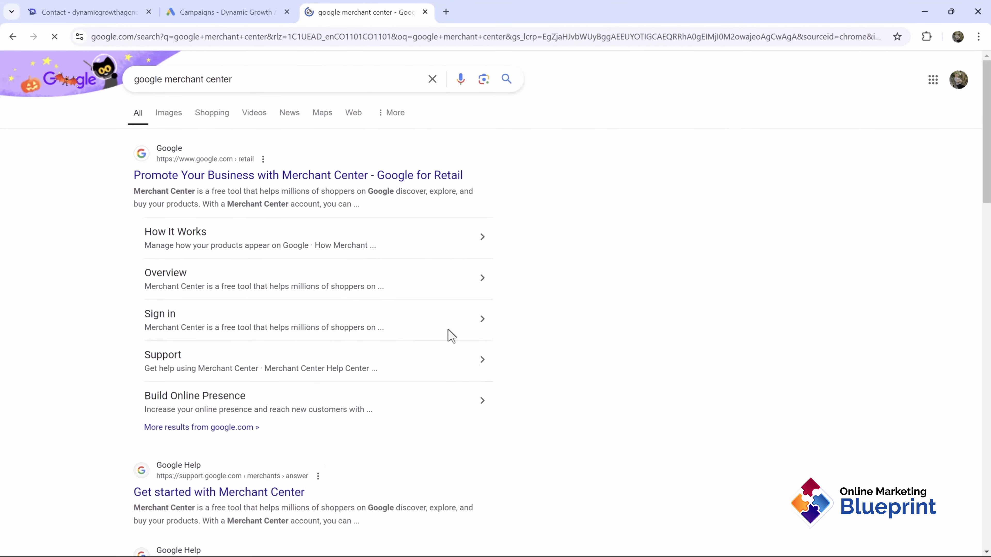
pyautogui.click(317, 173)
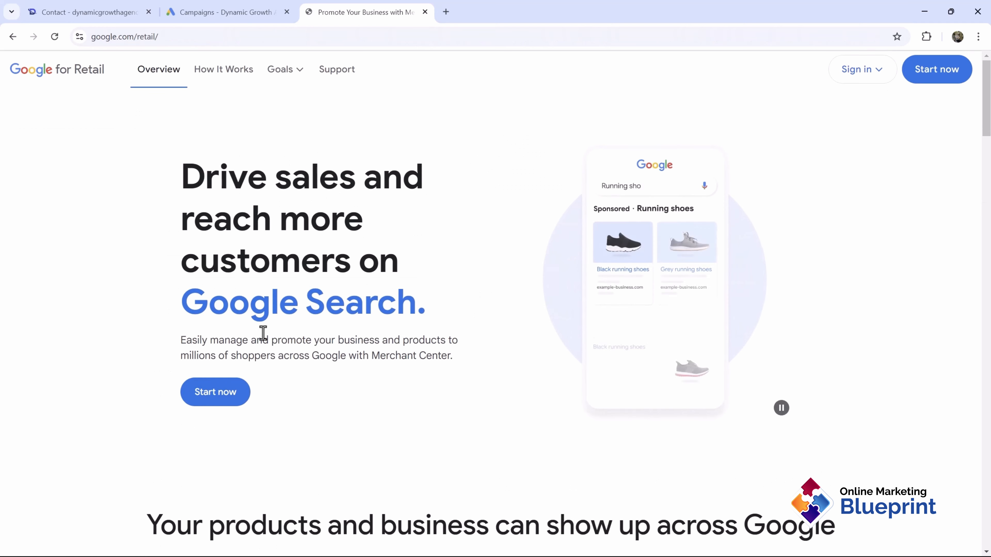
pyautogui.click(218, 397)
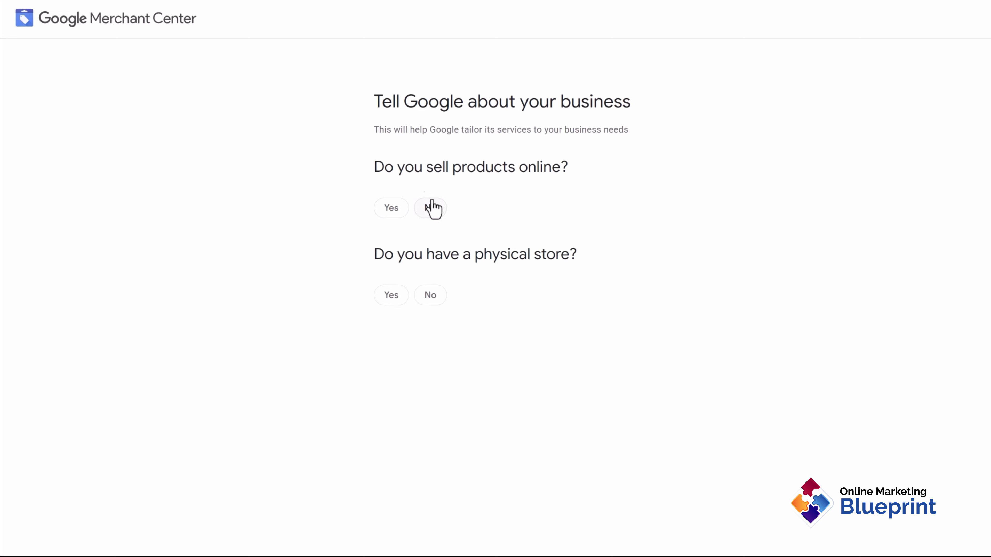
# Step: Answer Yes to selling products online
pyautogui.moveTo(397, 167); pyautogui.dragTo(529, 194)
pyautogui.click(390, 207)
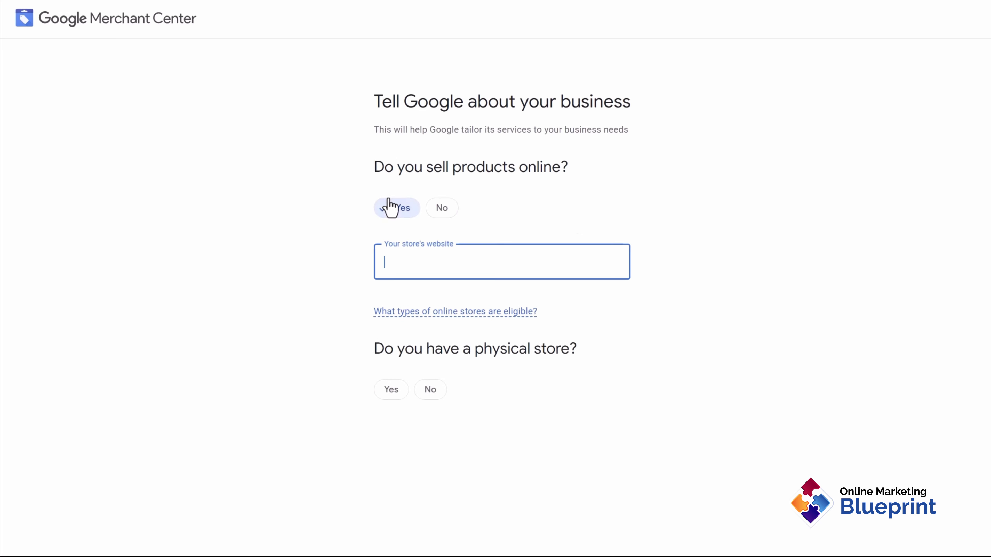
pyautogui.click(258, 236)
# Step: Load the agency's /tshirt page and copy its address
pyautogui.click(130, 5)
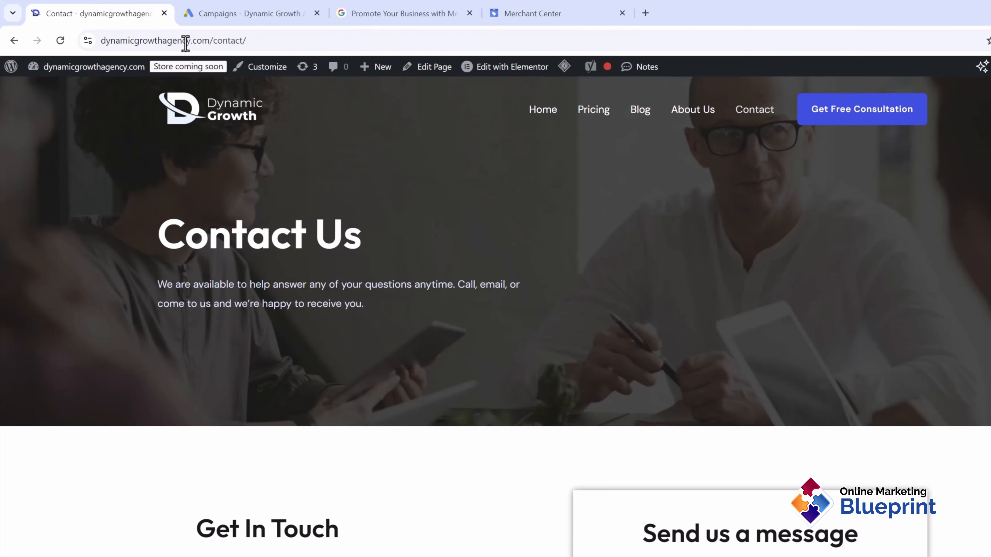
pyautogui.click(207, 41)
pyautogui.moveTo(209, 41); pyautogui.dragTo(249, 41)
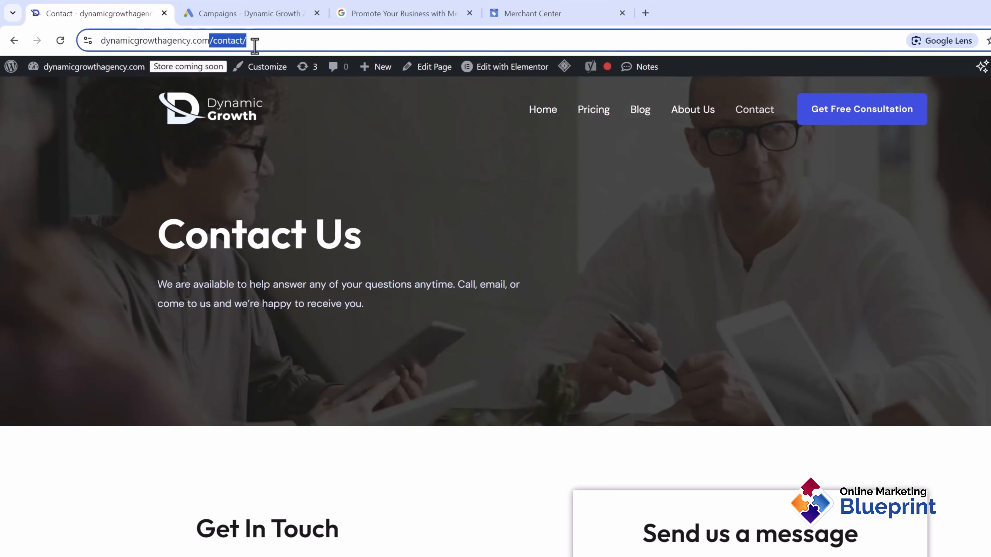
pyautogui.write('/tshirt')
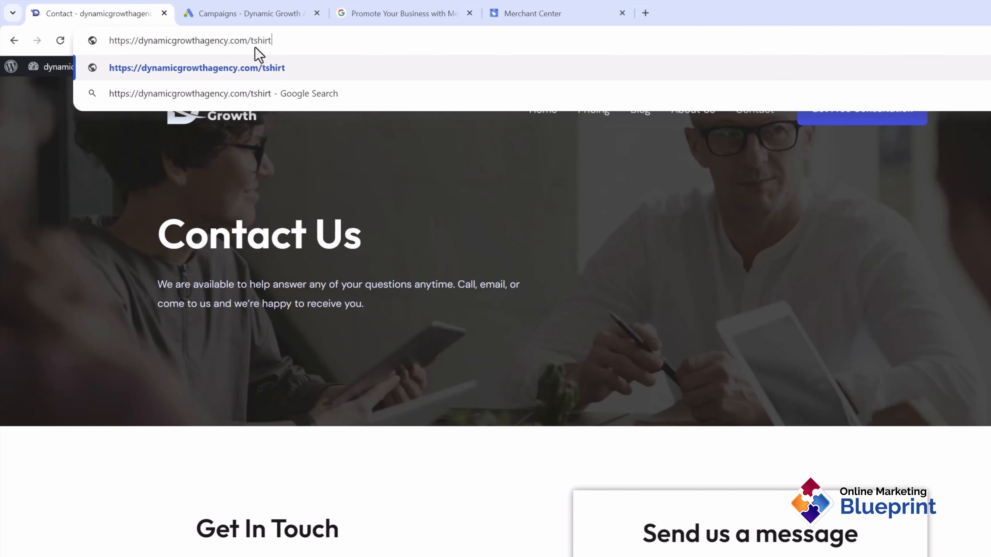
pyautogui.press('Return')
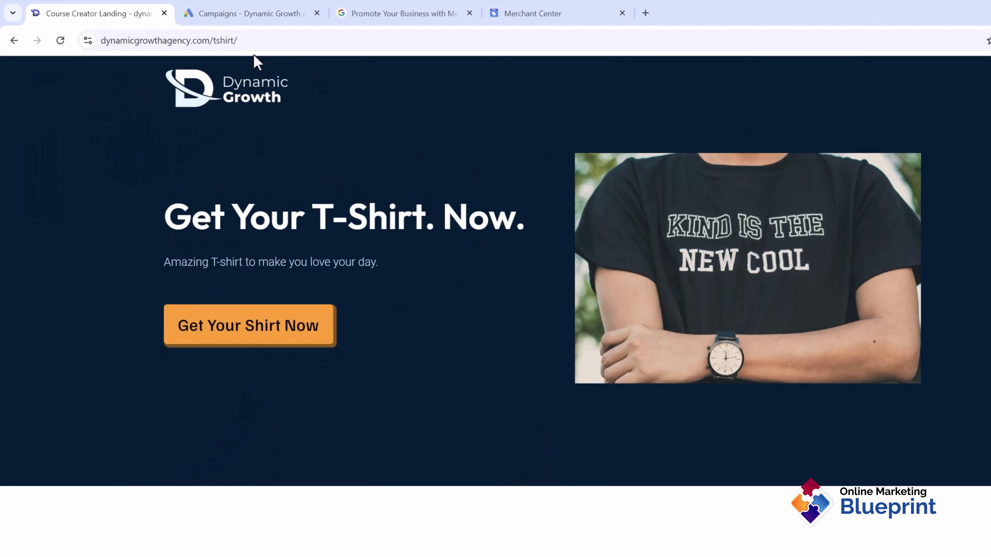
pyautogui.click(222, 40)
pyautogui.hotkey('ctrl', 'c')
pyautogui.click(550, 10)
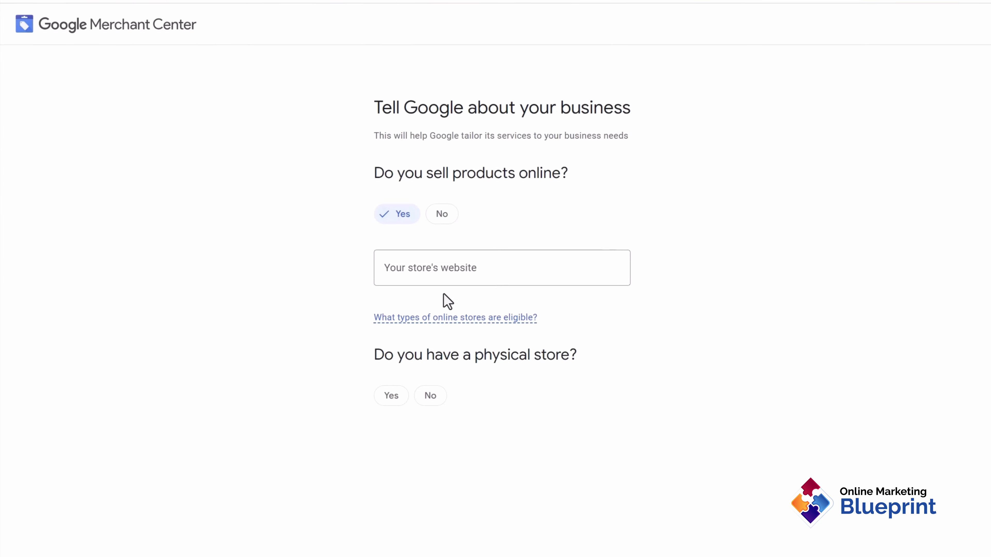
pyautogui.click(411, 273)
pyautogui.hotkey('ctrl', 'v')
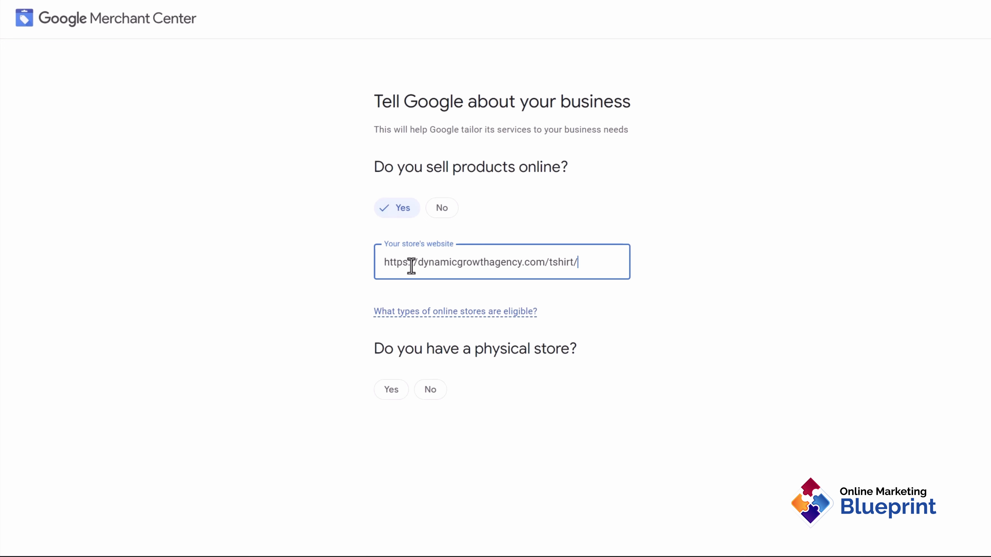
pyautogui.click(310, 267)
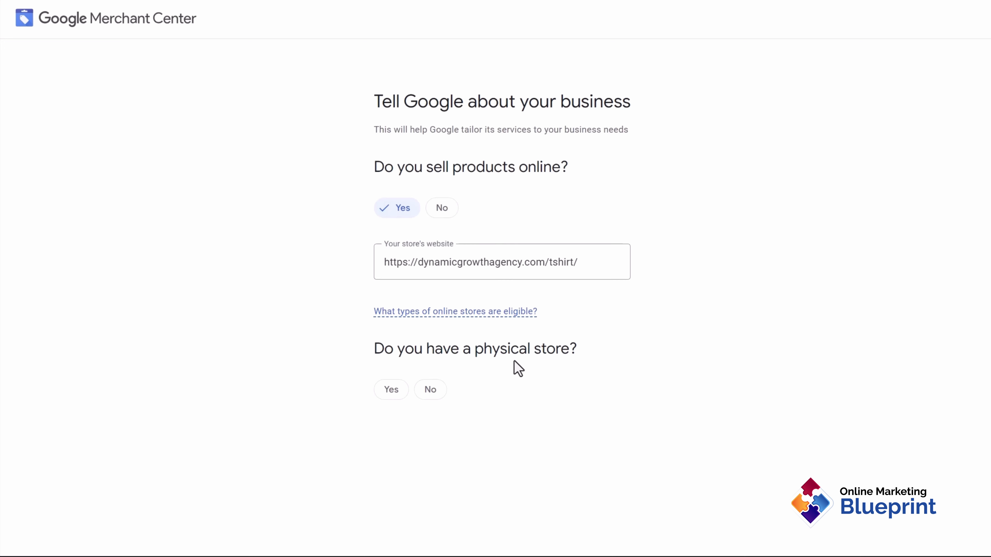
pyautogui.click(448, 389)
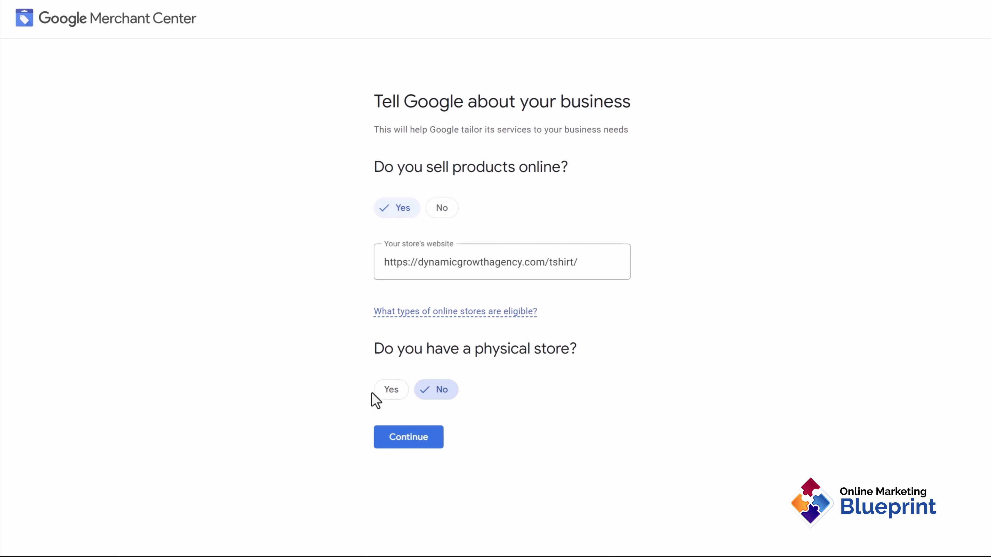
pyautogui.click(389, 390)
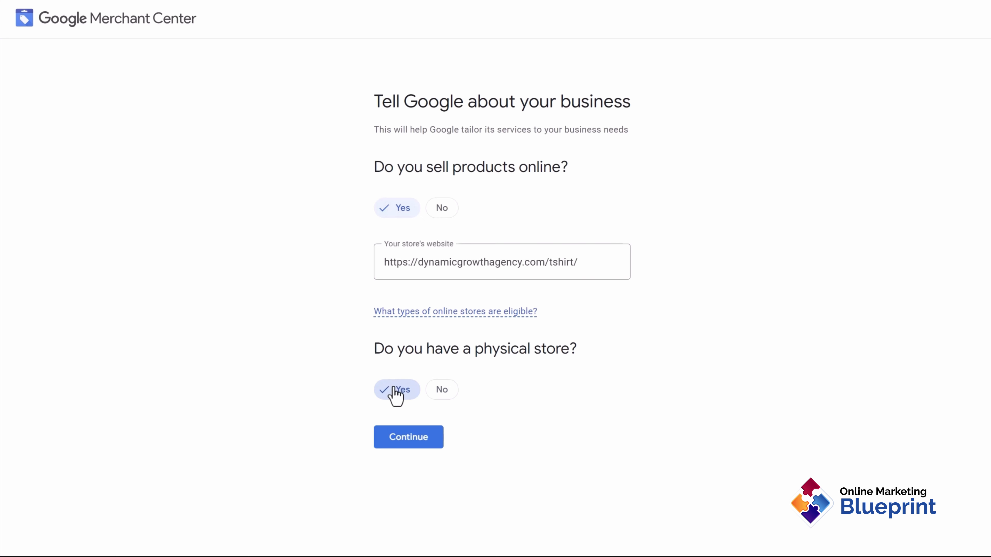
pyautogui.click(416, 436)
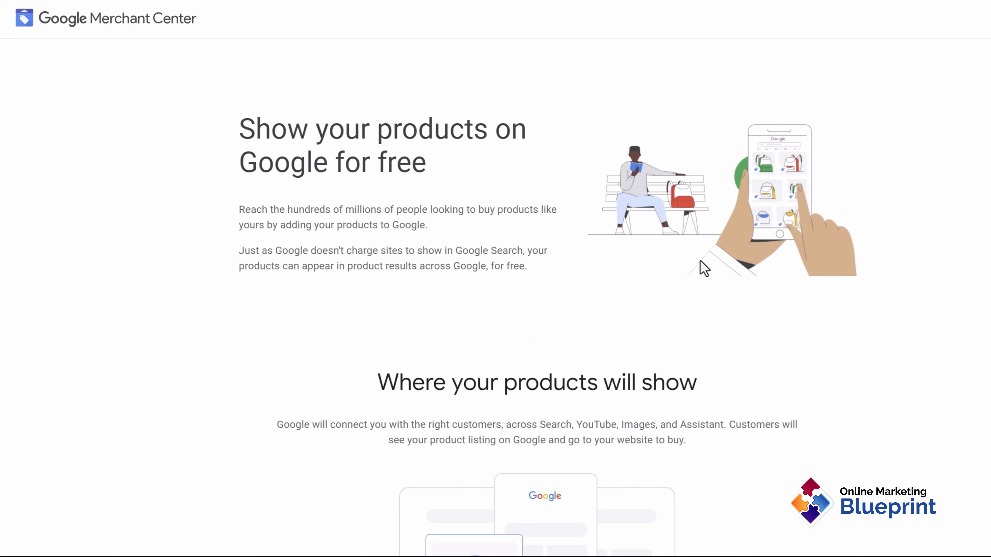
# Step: Get past the free listings page and submit business name Dynamic Growth Agency, country Canada
pyautogui.scroll(-15, 330, 154)
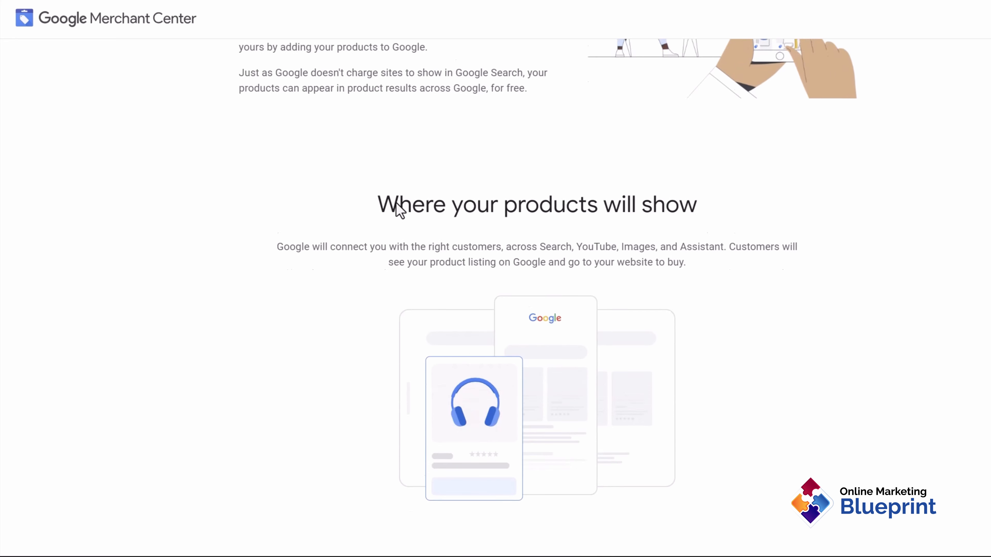
pyautogui.click(446, 458)
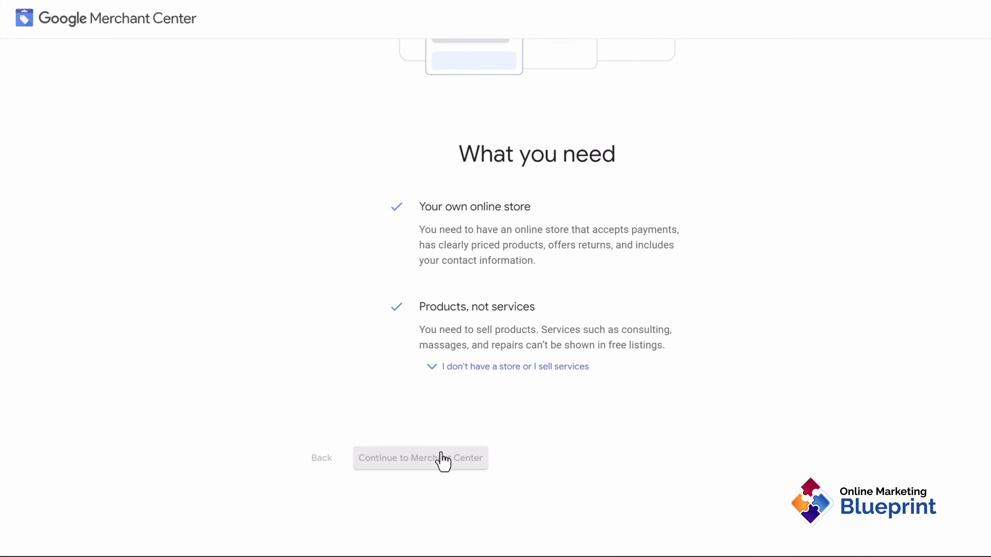
pyautogui.click(486, 183)
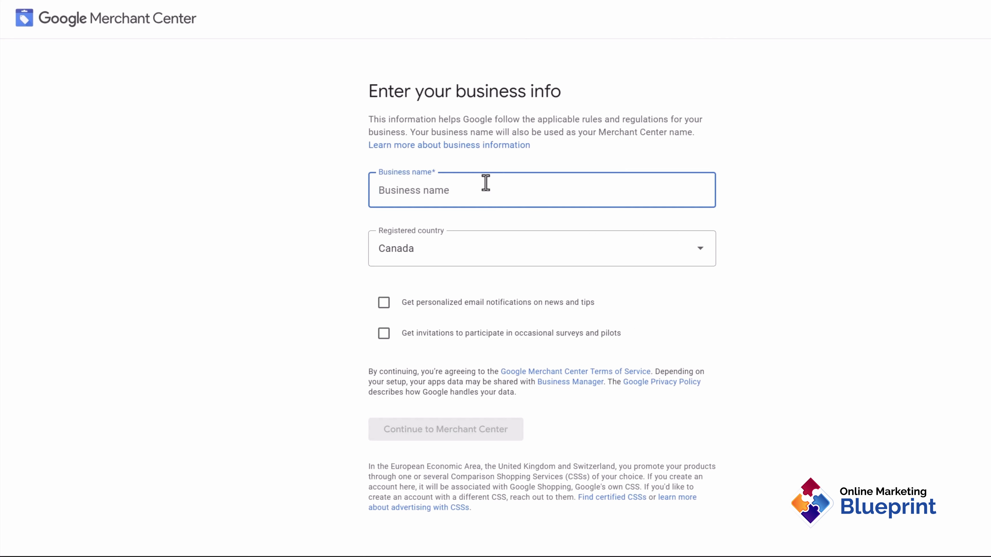
pyautogui.write('Dynamic Growth Agency')
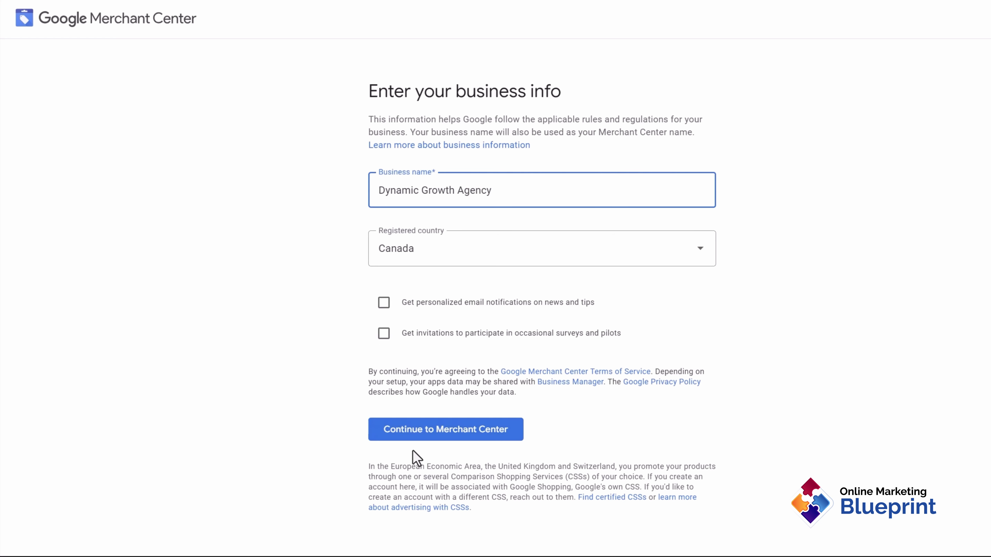
pyautogui.click(409, 437)
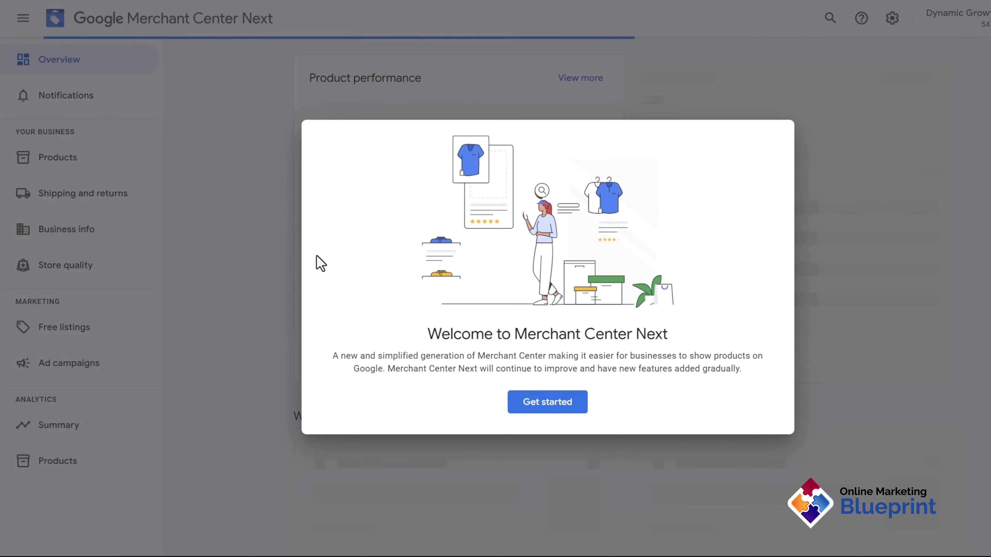
# Step: Dismiss the welcome message and review the business address, phone and product setup steps
pyautogui.click(535, 406)
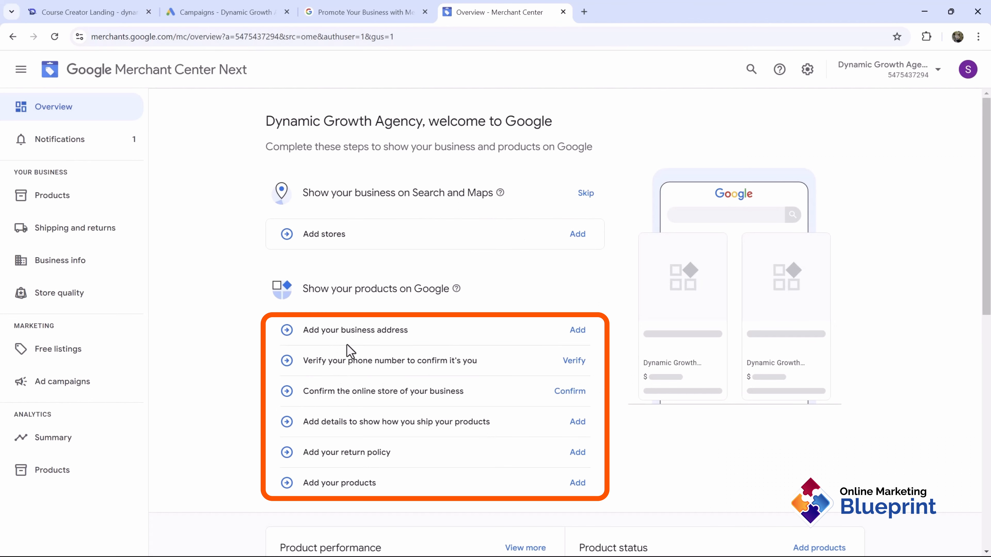
pyautogui.moveTo(319, 329); pyautogui.dragTo(400, 336)
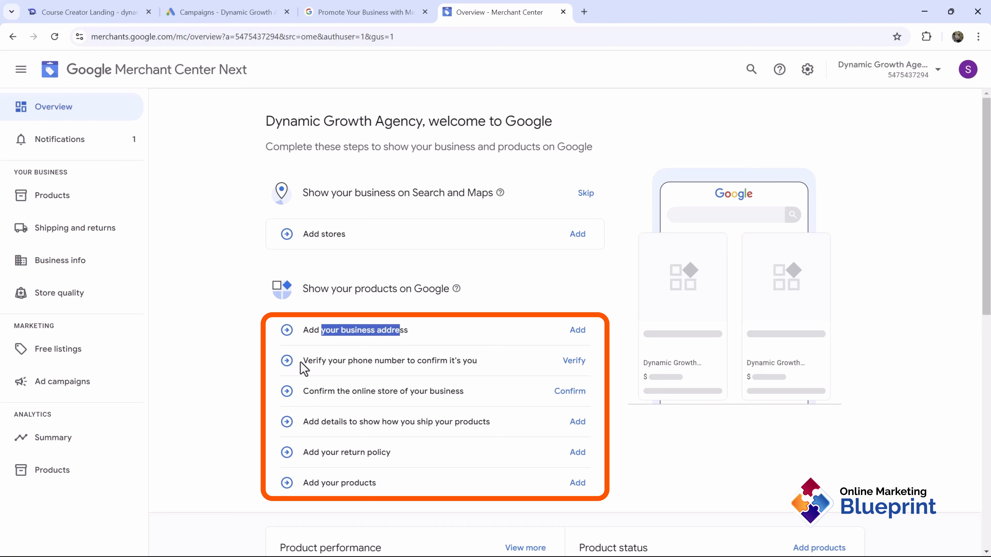
pyautogui.moveTo(308, 361); pyautogui.dragTo(497, 356)
pyautogui.click(409, 362)
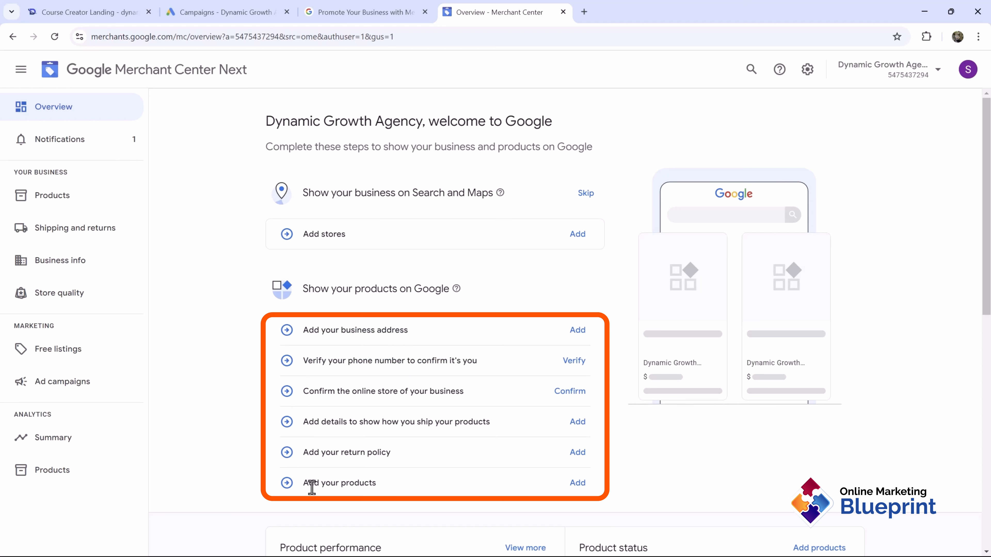
pyautogui.moveTo(312, 487); pyautogui.dragTo(376, 487)
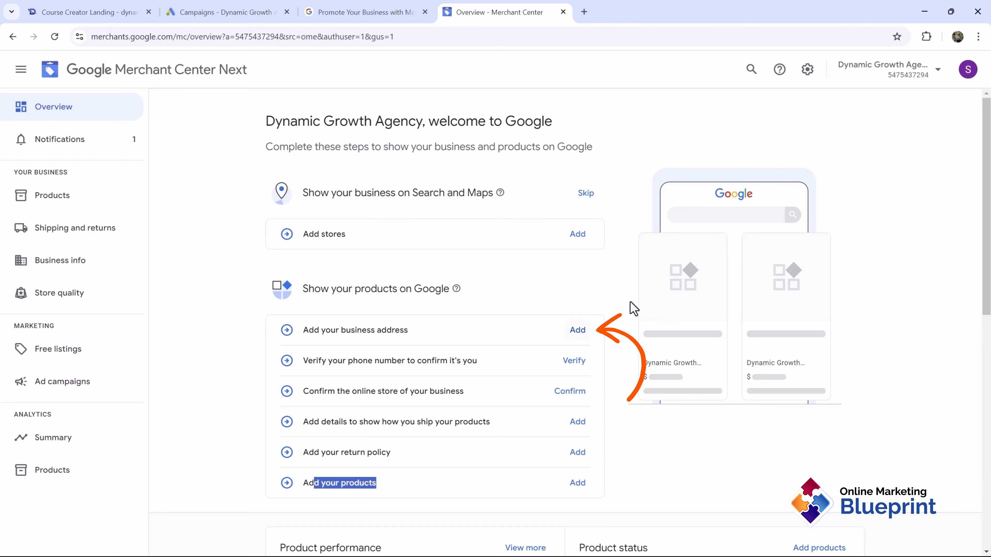
pyautogui.click(577, 330)
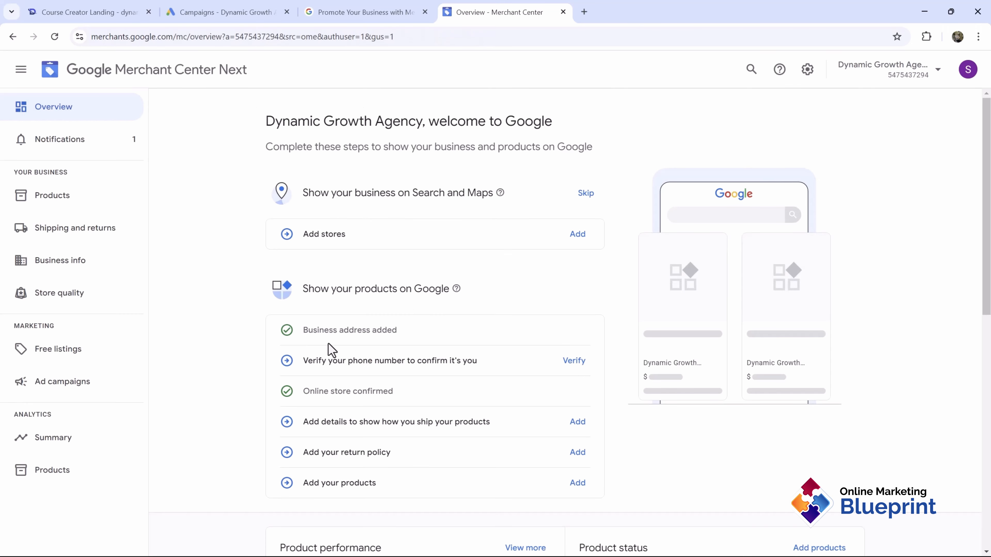
# Step: Check that the business address and online store are confirmed, then verify the business phone number
pyautogui.moveTo(307, 333); pyautogui.dragTo(409, 347)
pyautogui.moveTo(310, 391); pyautogui.dragTo(394, 391)
pyautogui.click(367, 391)
pyautogui.moveTo(318, 359); pyautogui.dragTo(444, 367)
pyautogui.click(444, 367)
pyautogui.click(573, 362)
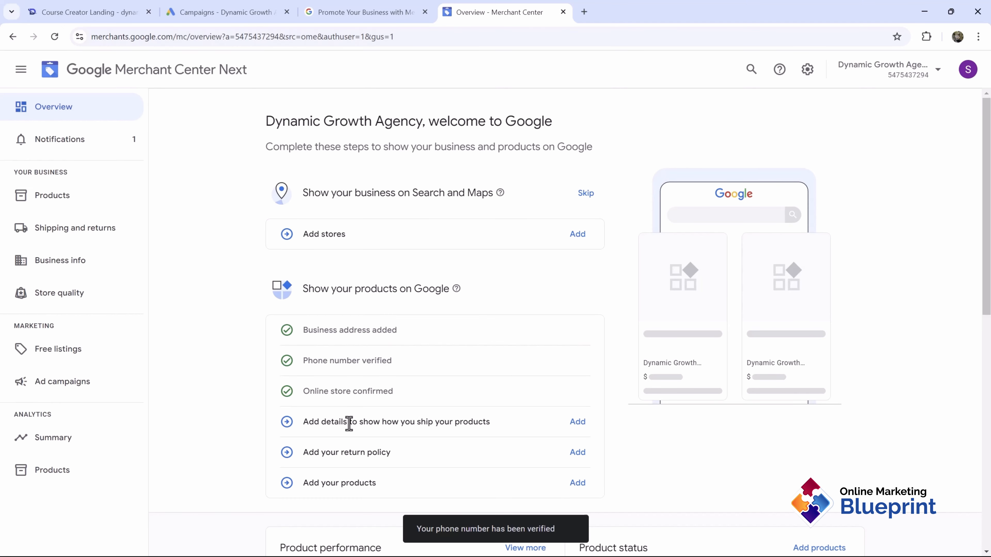
pyautogui.moveTo(348, 423); pyautogui.dragTo(485, 421)
# Step: Begin shipping details by selecting Canada and United States as target countries
pyautogui.click(583, 429)
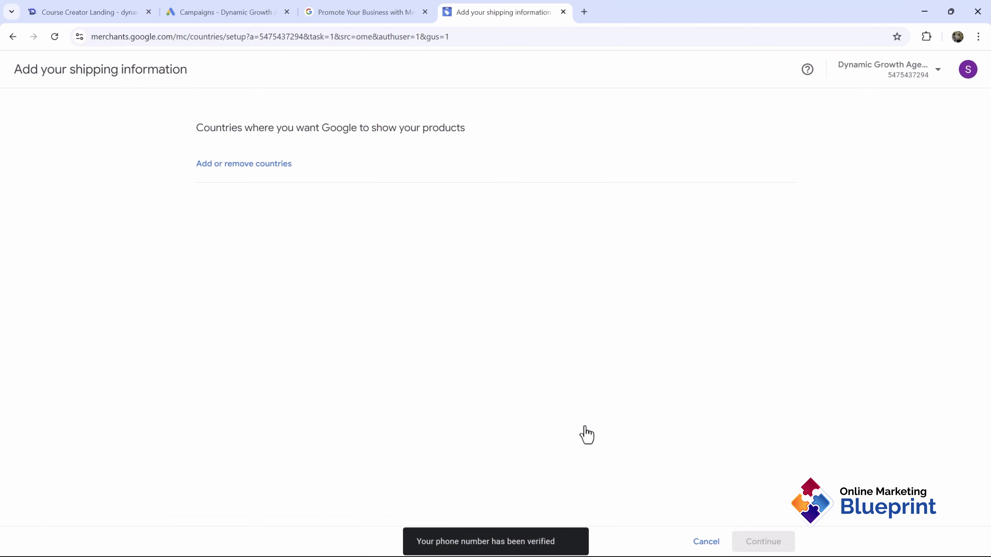
pyautogui.click(267, 166)
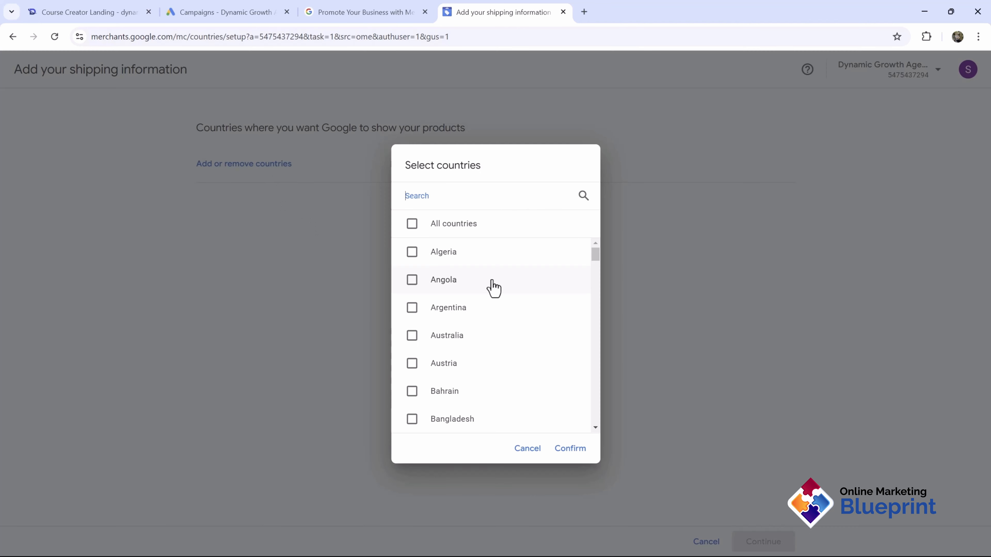
pyautogui.scroll(-5, 497, 299)
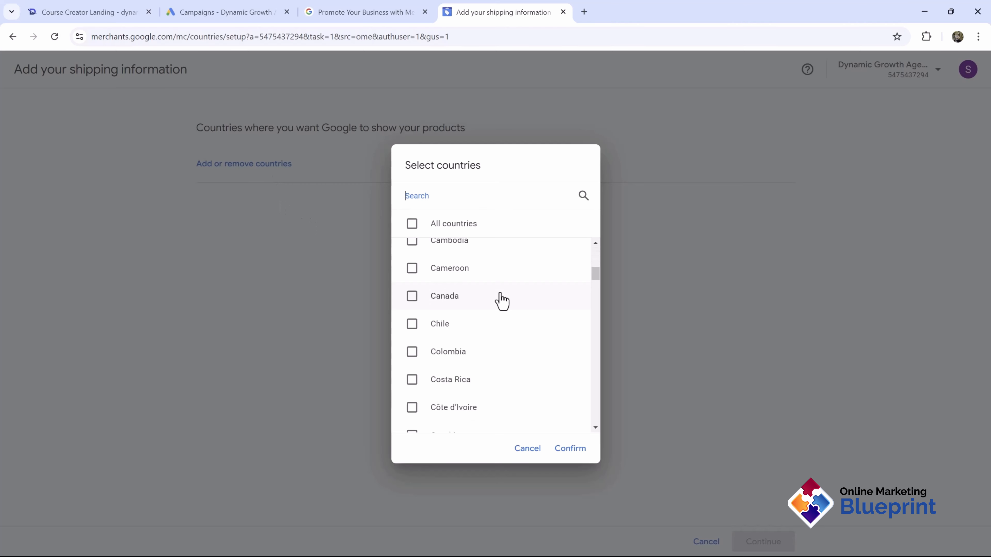
pyautogui.write('cana')
pyautogui.click(434, 253)
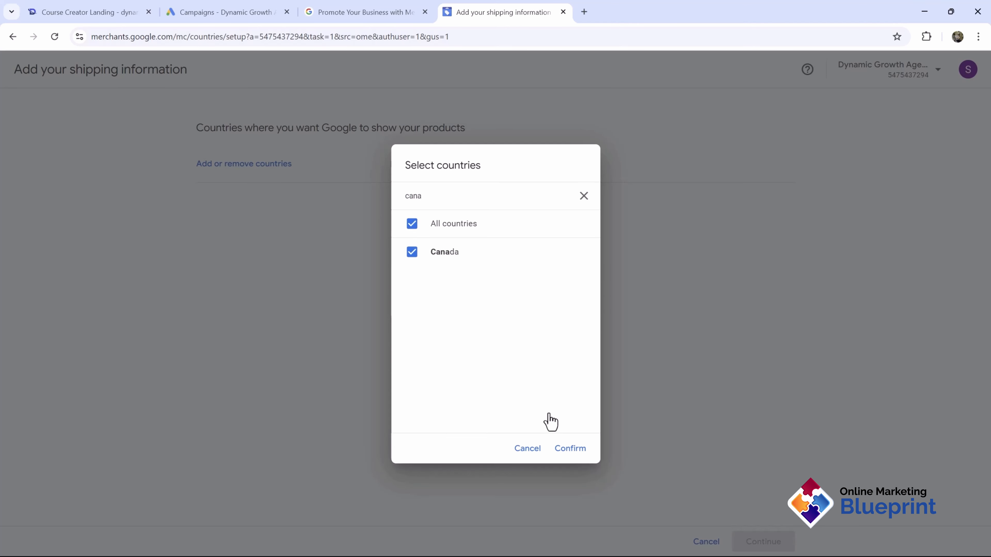
pyautogui.click(572, 450)
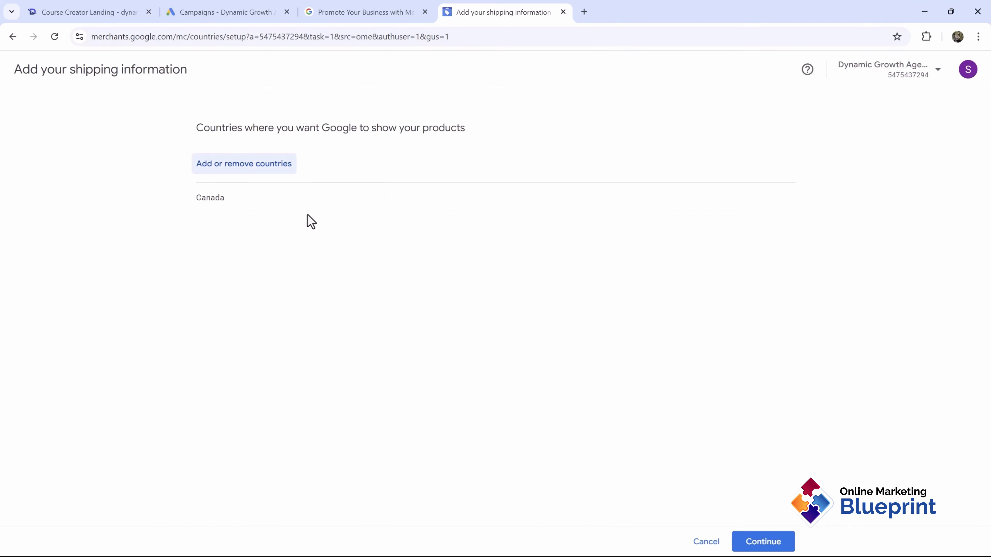
pyautogui.click(252, 163)
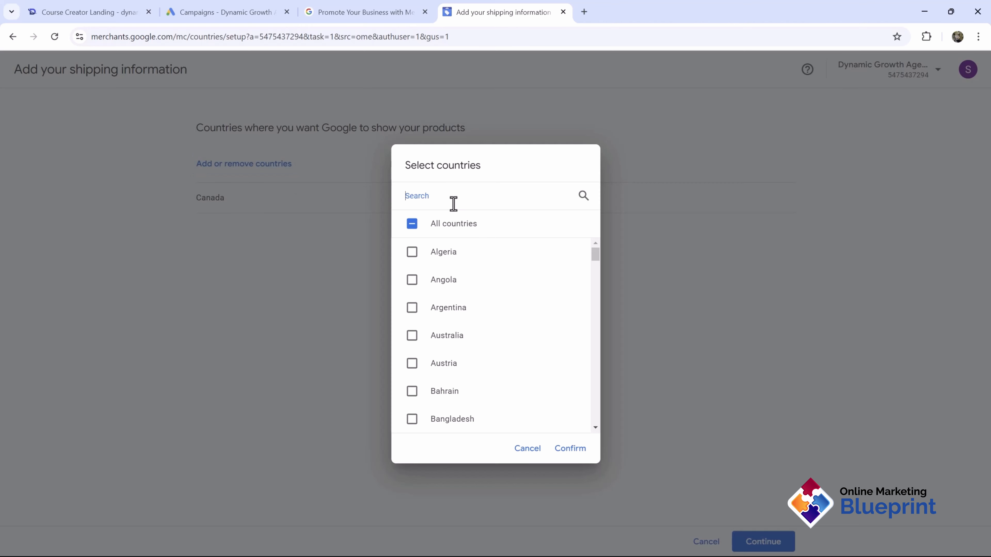
pyautogui.write('united')
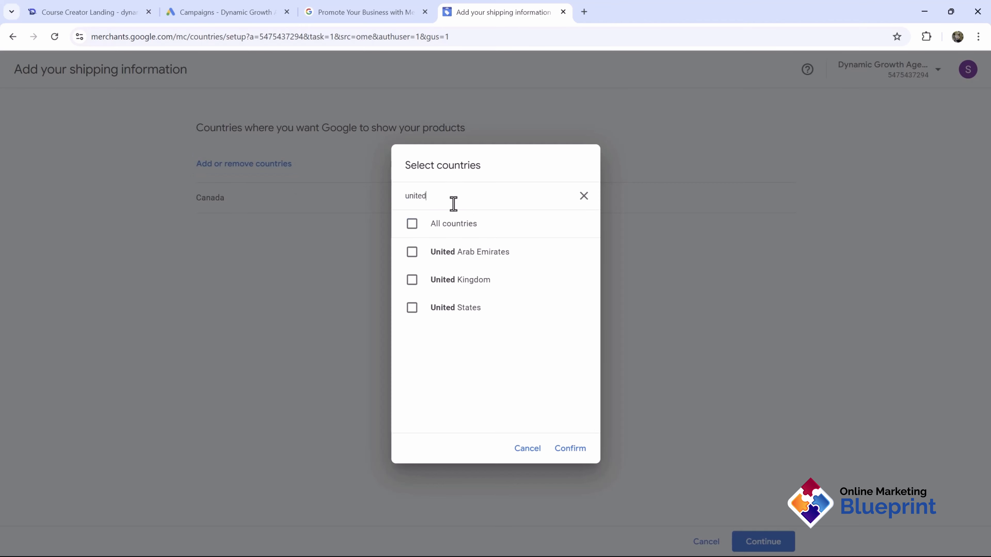
pyautogui.click(438, 309)
pyautogui.click(571, 448)
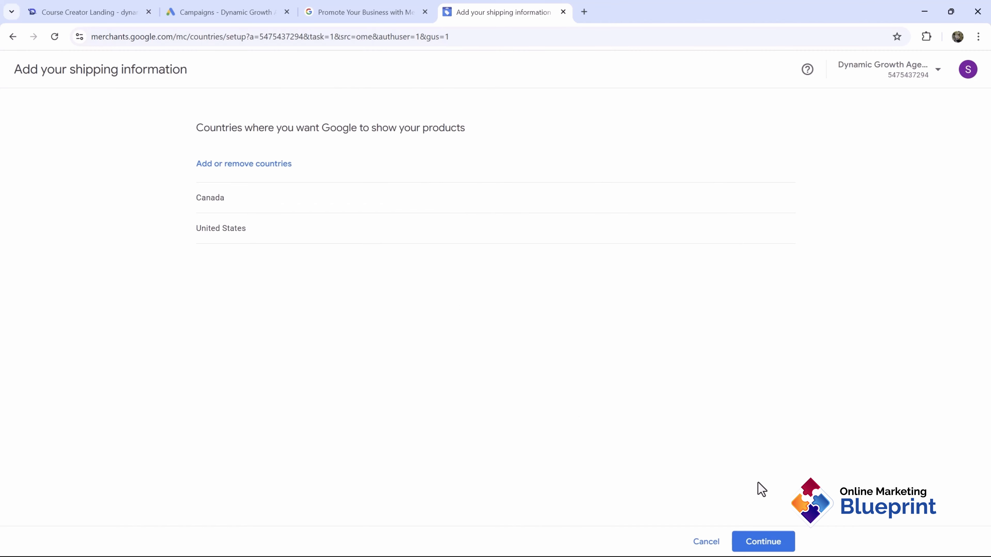
pyautogui.click(753, 543)
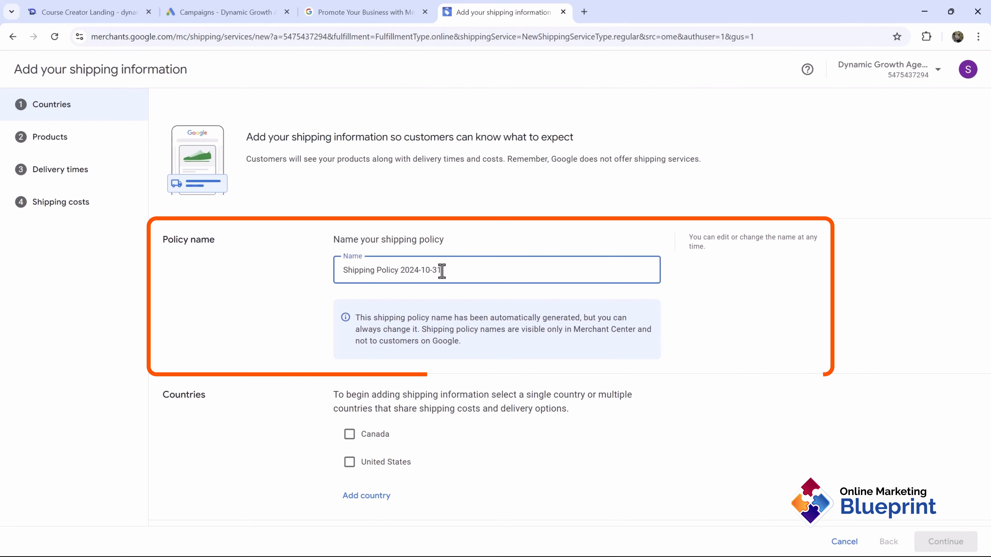
# Step: Rename the policy to Shipping Policy - NA and apply it to Canada and United States
pyautogui.moveTo(441, 270); pyautogui.dragTo(406, 273)
pyautogui.press('BackSpace')
pyautogui.press('BackSpace')
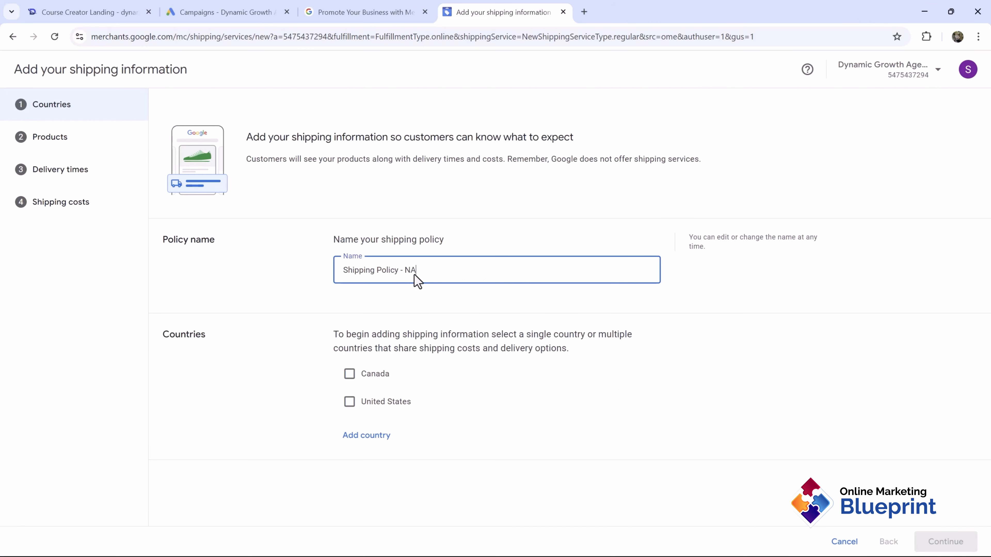
pyautogui.click(353, 373)
pyautogui.click(357, 402)
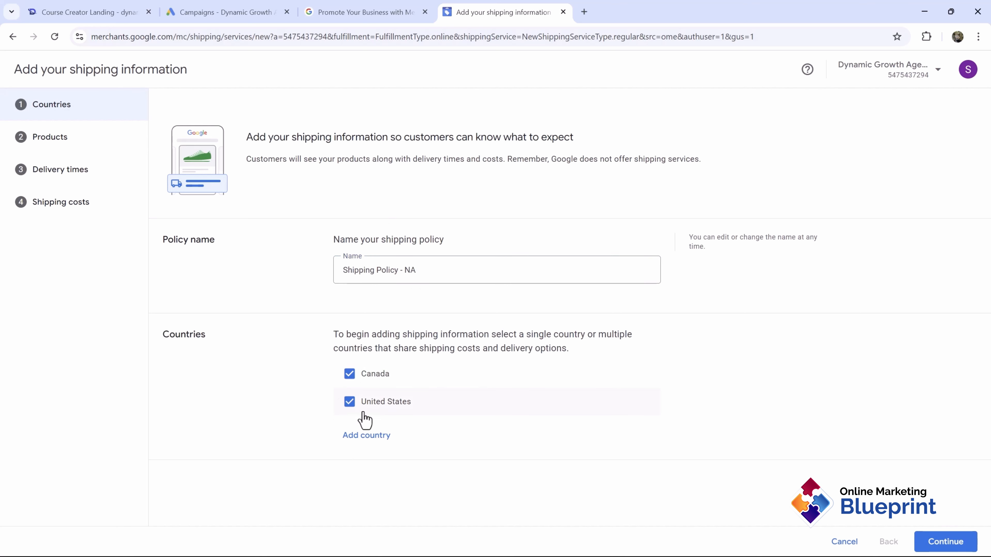
pyautogui.click(946, 543)
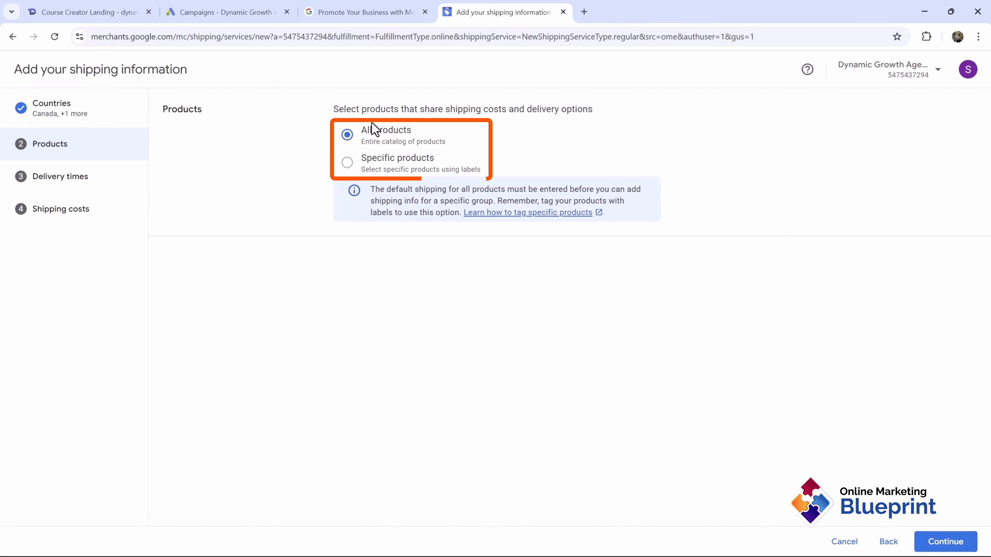
# Step: Keep the shipping policy covering All products
pyautogui.moveTo(362, 157); pyautogui.dragTo(491, 170)
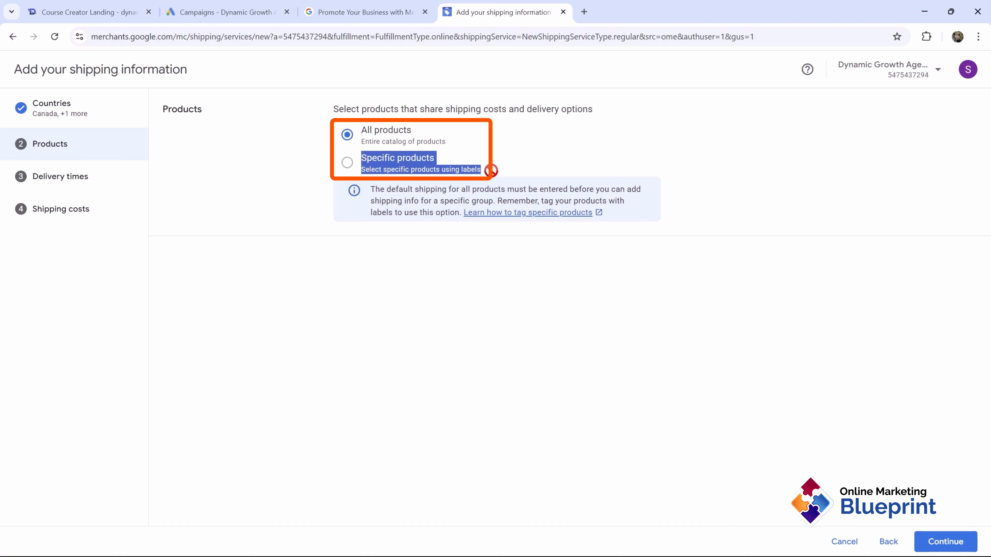
pyautogui.click(416, 168)
pyautogui.moveTo(369, 132); pyautogui.dragTo(432, 143)
pyautogui.click(384, 145)
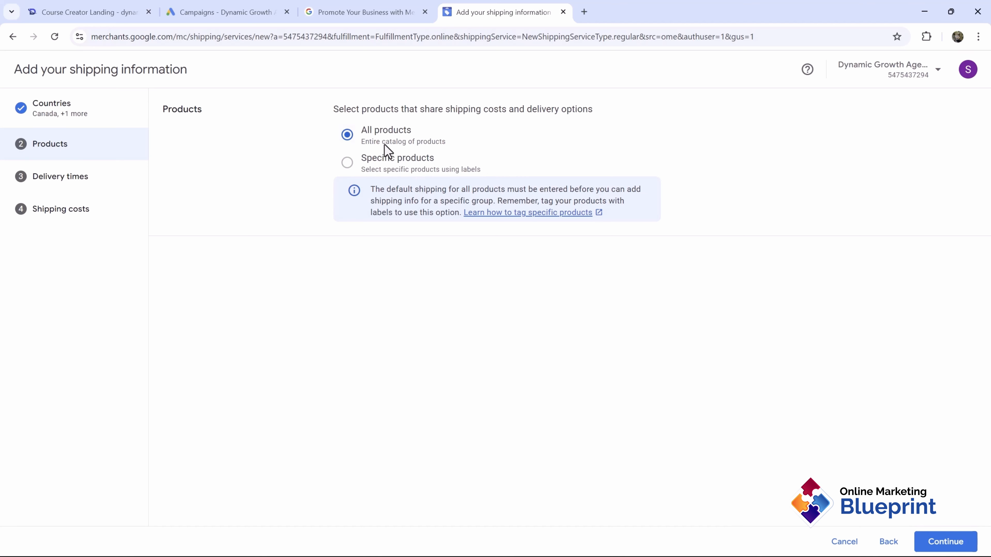
pyautogui.click(930, 542)
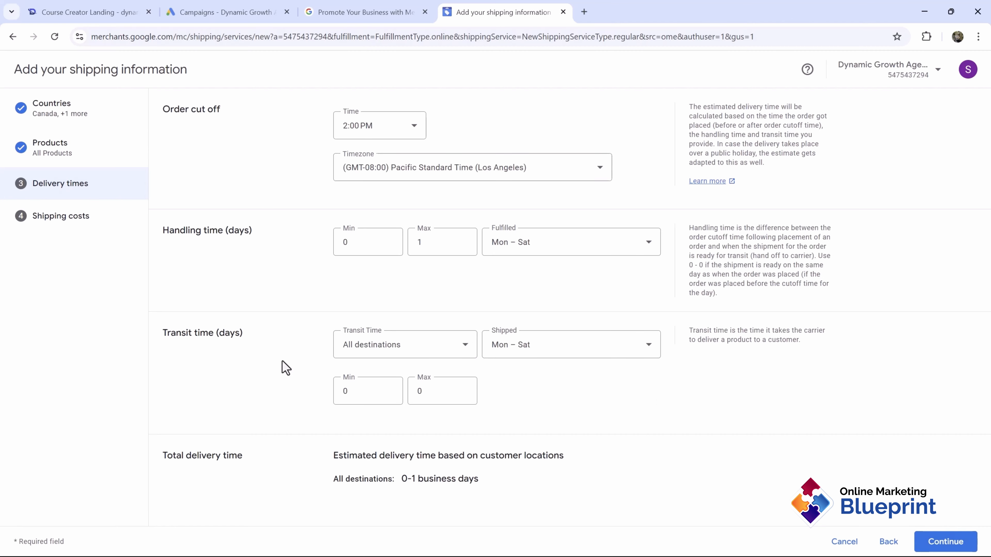
# Step: Set maximum transit time to 5 days, giving a 0–6 business day total delivery
pyautogui.doubleClick(442, 396)
pyautogui.write('5')
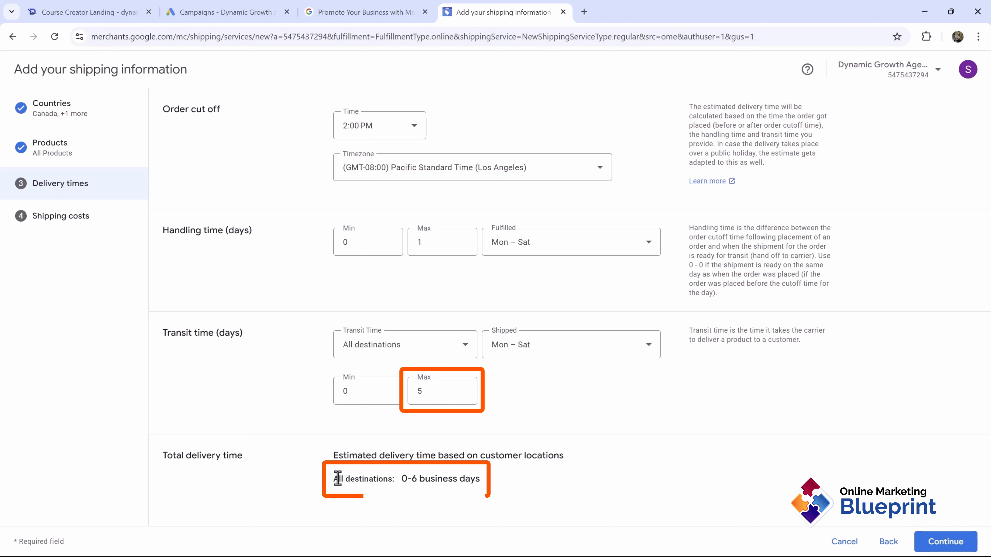
pyautogui.moveTo(338, 479); pyautogui.dragTo(486, 483)
pyautogui.click(439, 474)
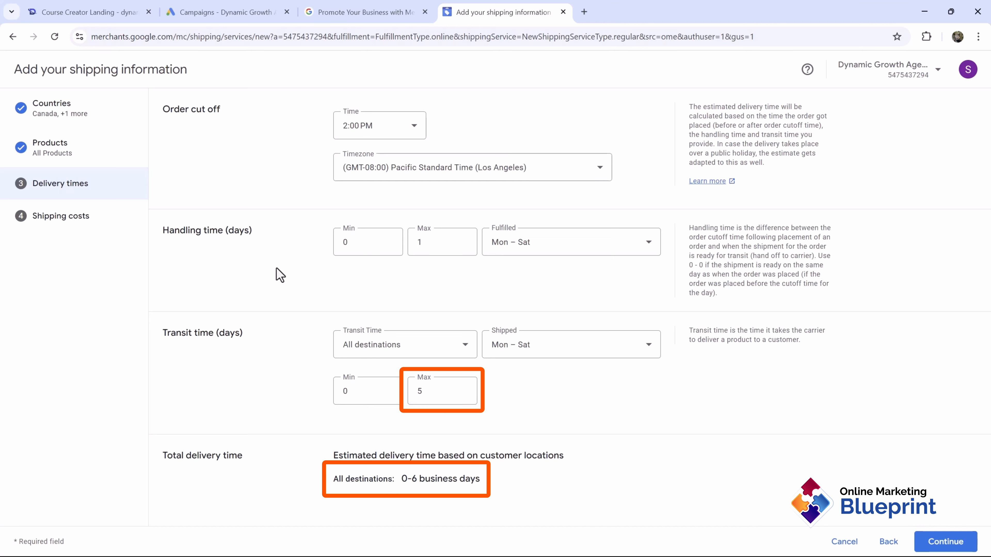
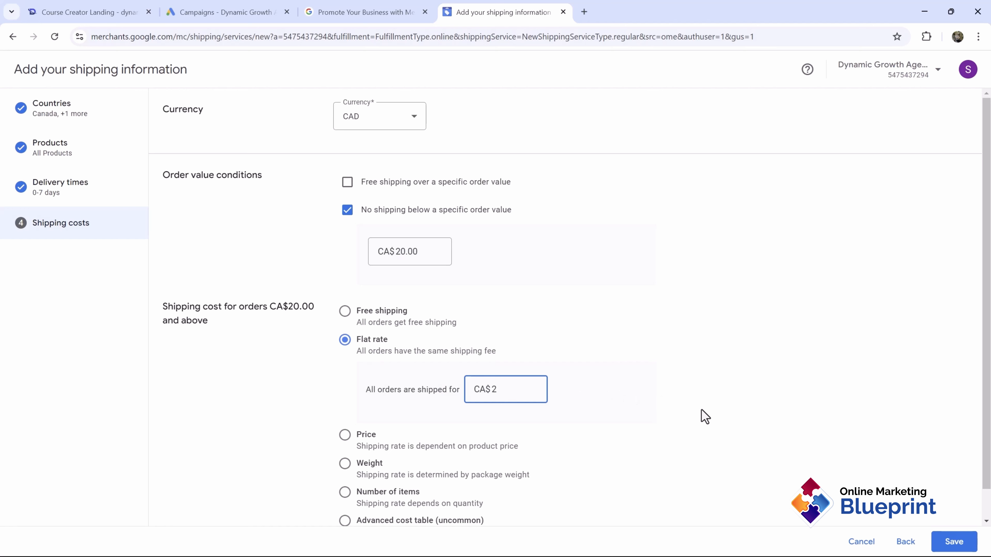
# Step: Save the CA$2 flat-rate 'Shipping Policy - NA' and confirm with Done
pyautogui.scroll(-1, 658, 398)
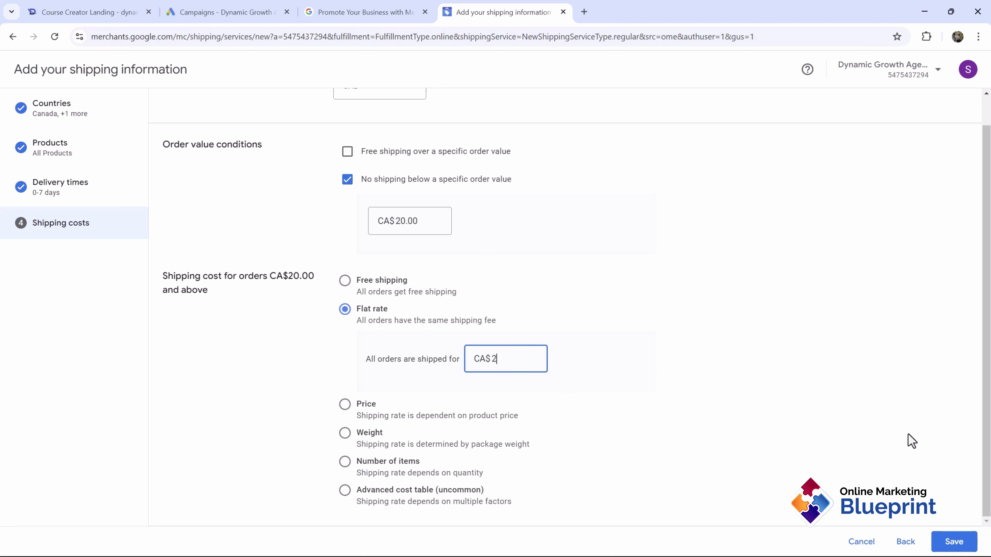
pyautogui.click(954, 542)
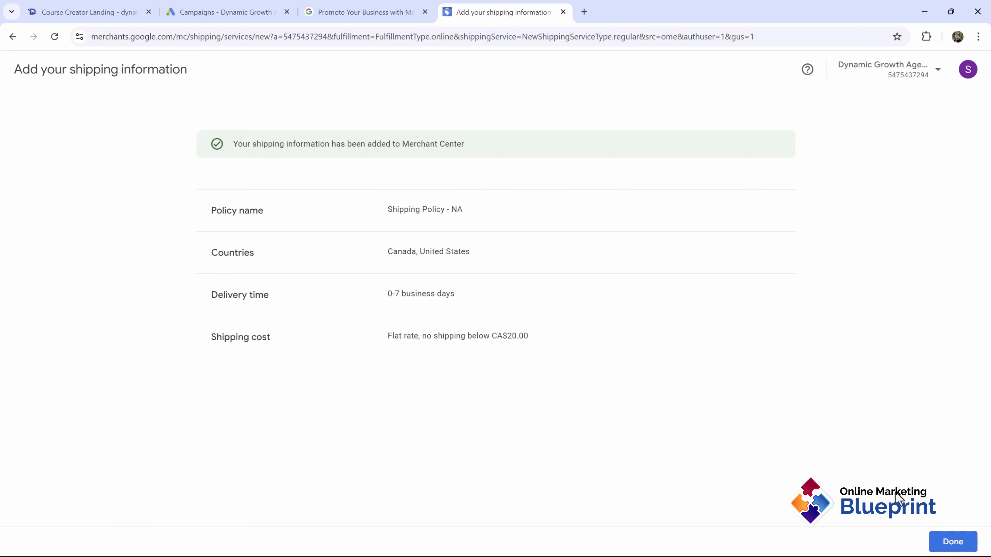
pyautogui.click(953, 542)
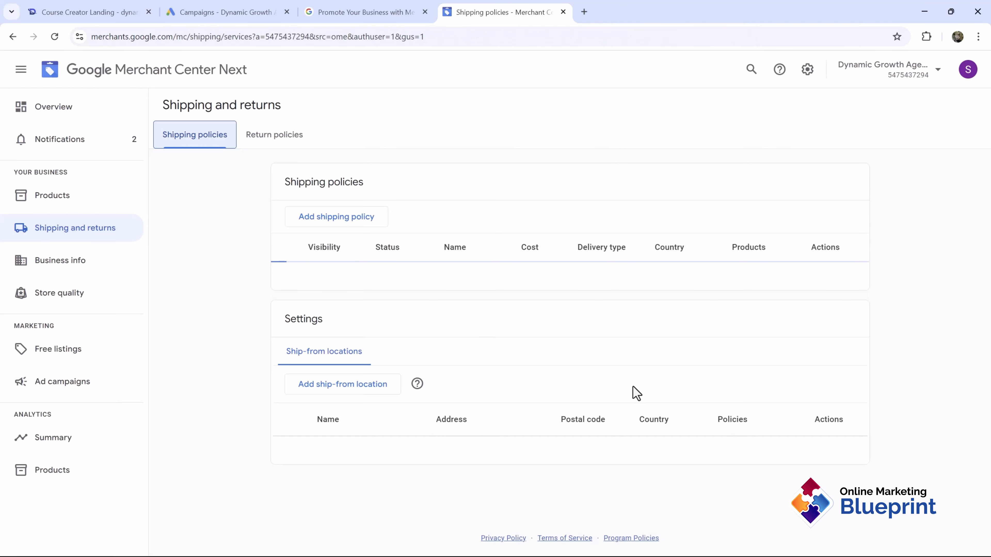
# Step: Start a new return policy from Overview with the copied dynamicgrowthagency.com/tshirt/ page as its URL
pyautogui.click(56, 102)
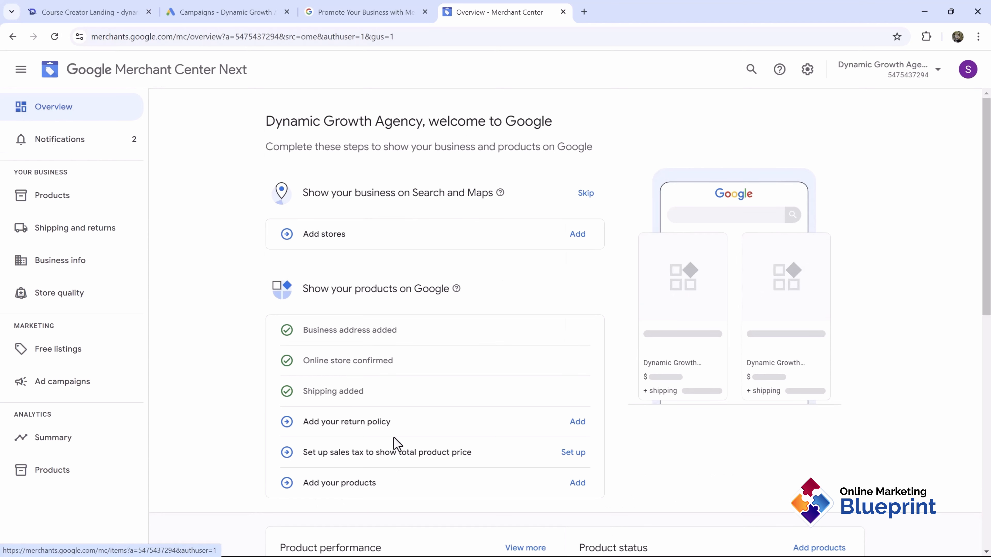
pyautogui.moveTo(325, 422); pyautogui.dragTo(554, 411)
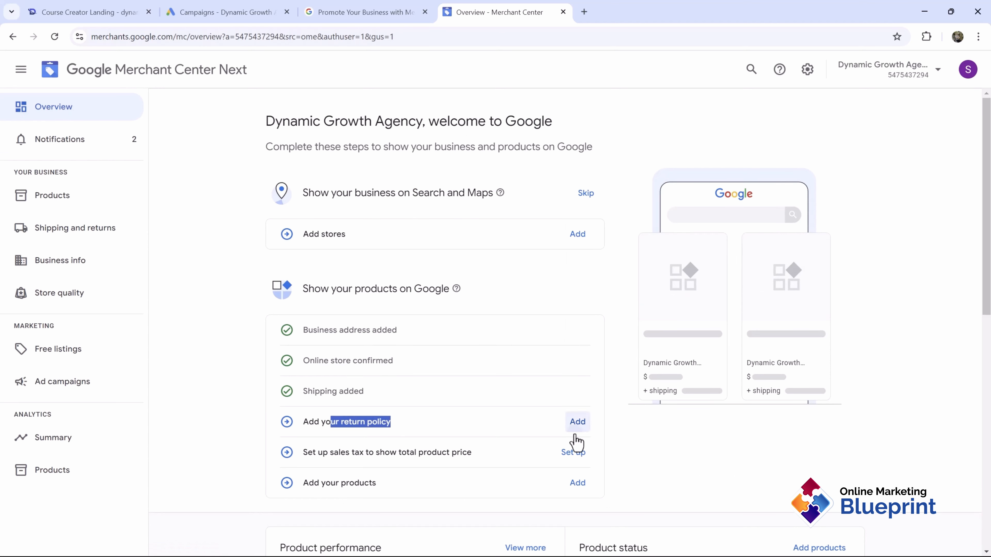
pyautogui.click(576, 422)
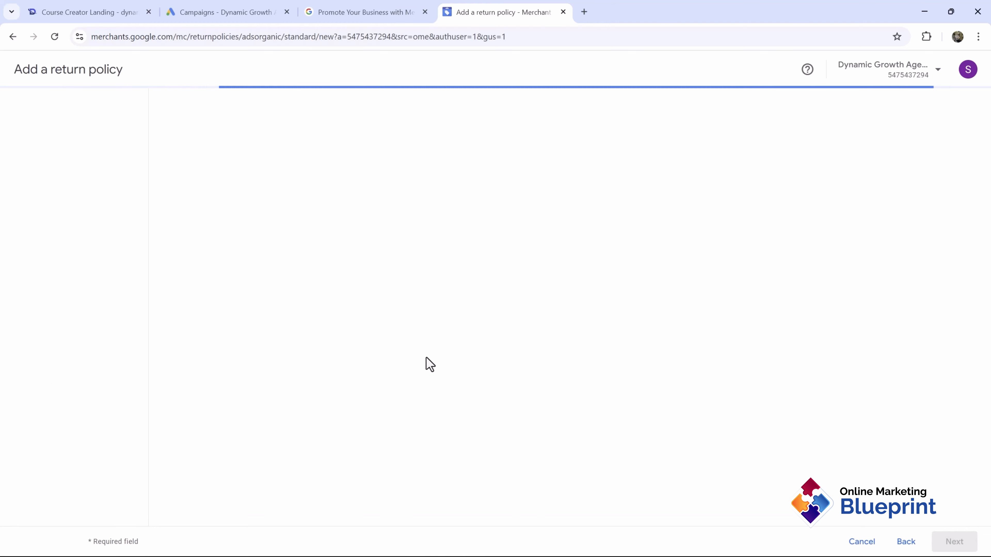
pyautogui.click(372, 175)
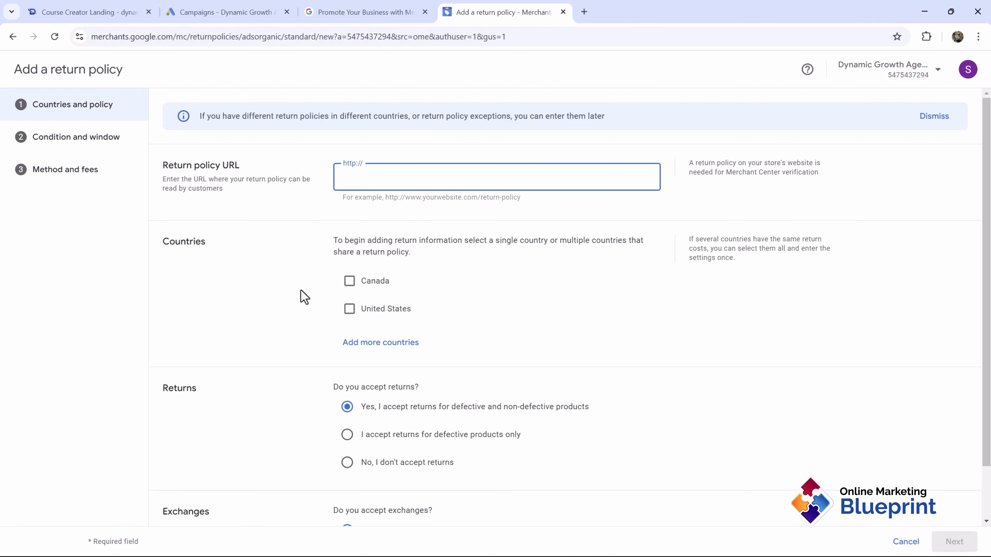
pyautogui.write('https:/')
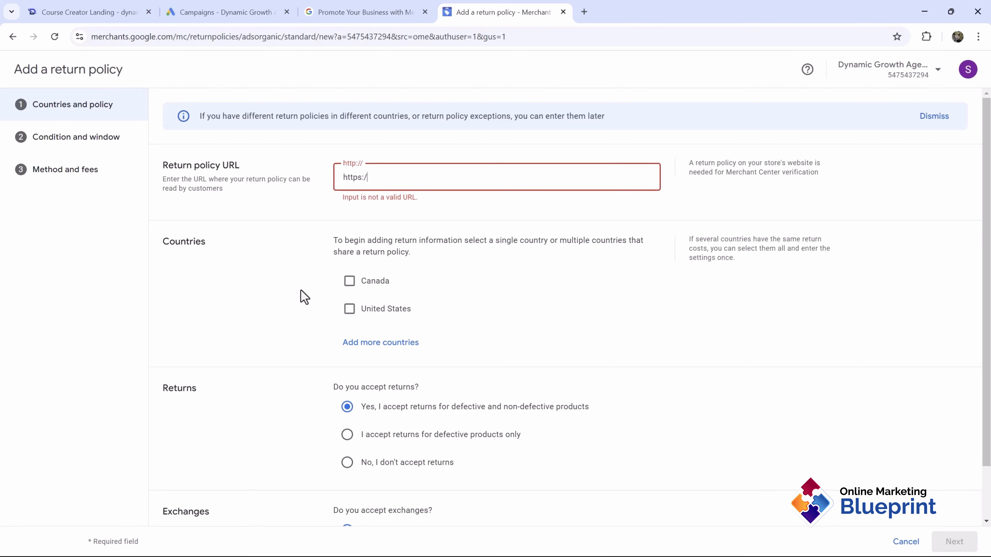
pyautogui.write('/www.')
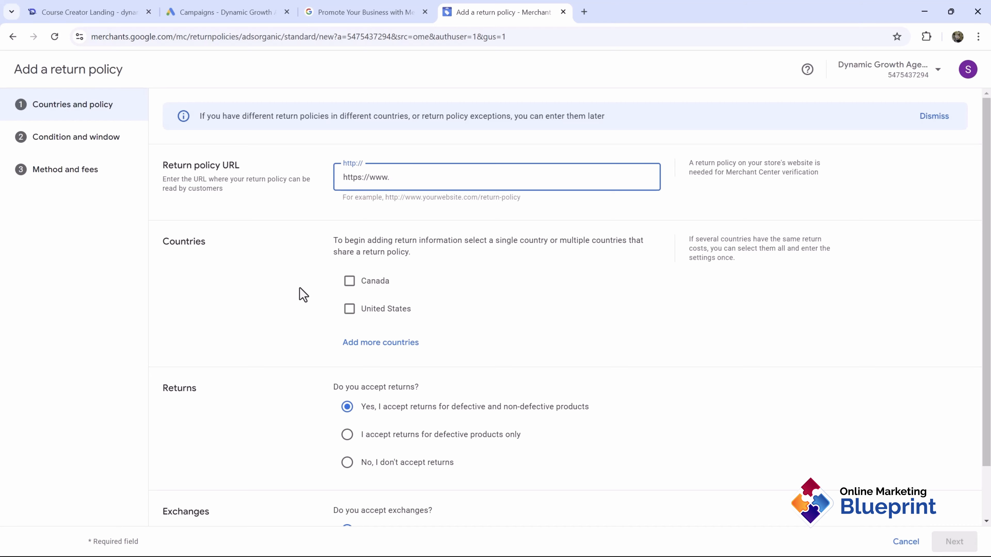
pyautogui.click(82, 6)
pyautogui.hotkey('ctrl', 'c')
pyautogui.click(376, 8)
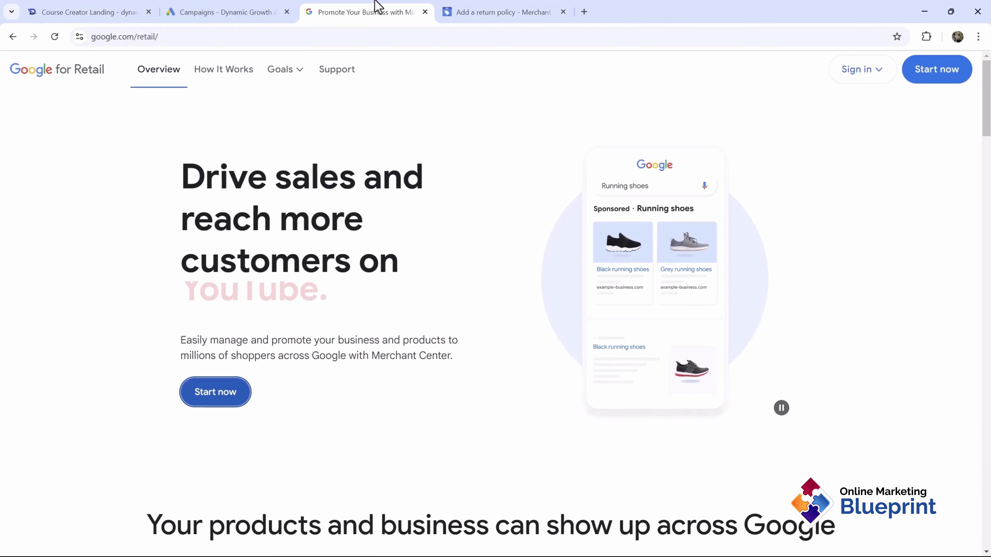
pyautogui.click(449, 10)
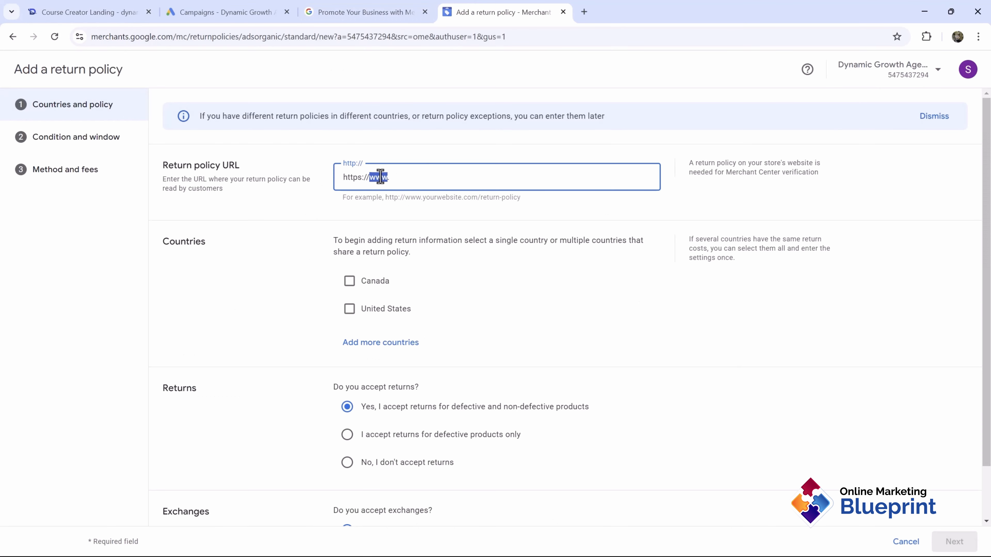
pyautogui.hotkey('ctrl', 'v')
# Step: Apply the return policy to Canada and the United States and continue
pyautogui.click(349, 280)
pyautogui.click(349, 309)
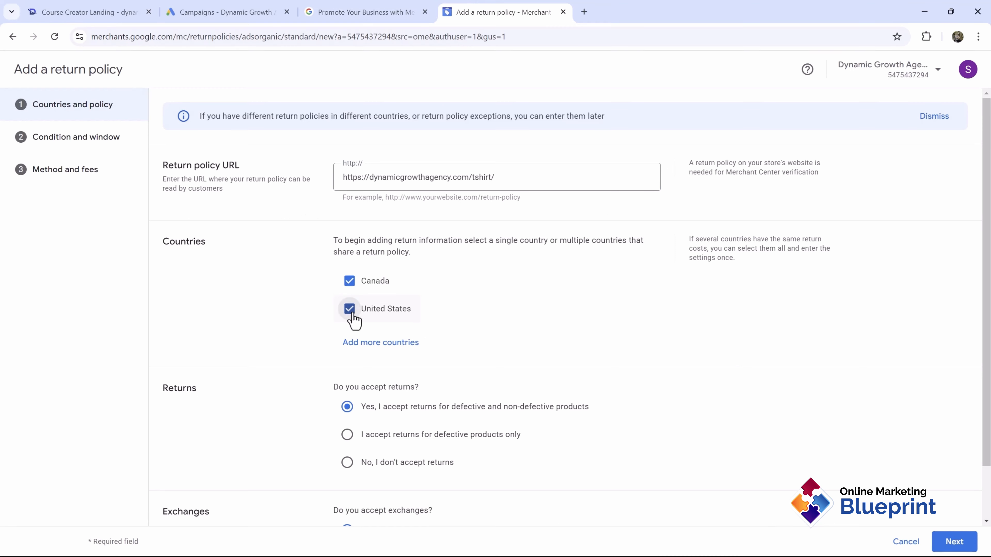
pyautogui.scroll(-2, 427, 354)
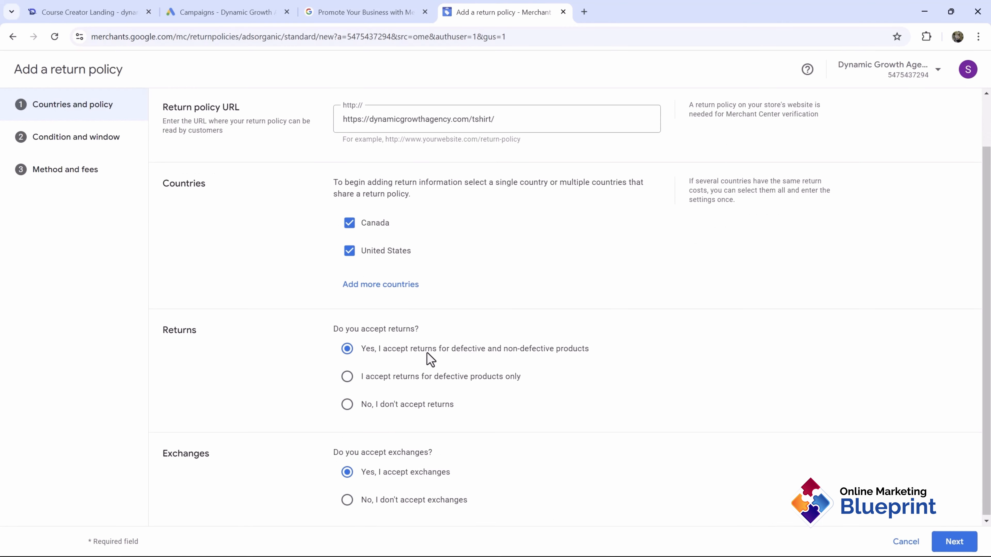
pyautogui.click(954, 541)
# Step: Set a 10-day return window, allowing in-store, drop-off and mail returns with printable labels
pyautogui.click(418, 286)
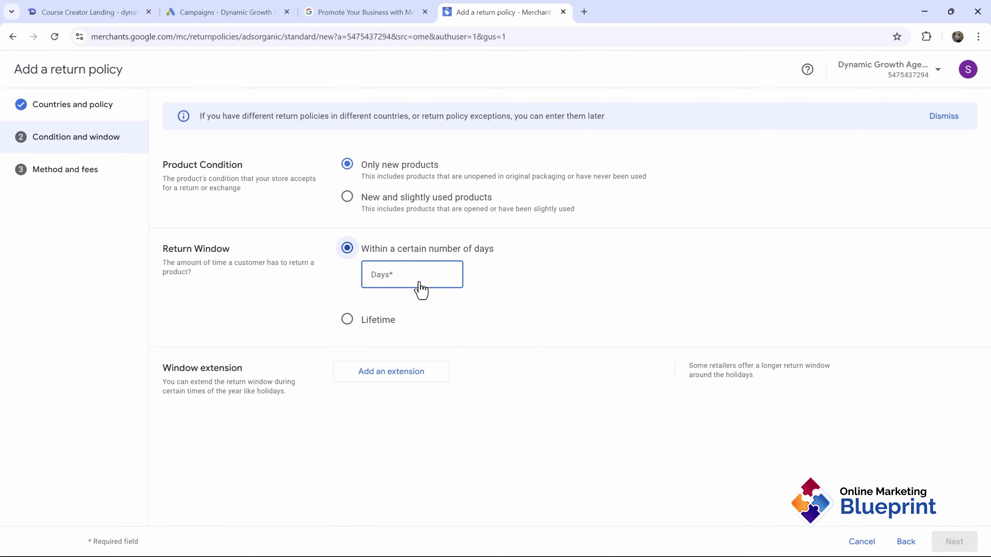
pyautogui.write('10')
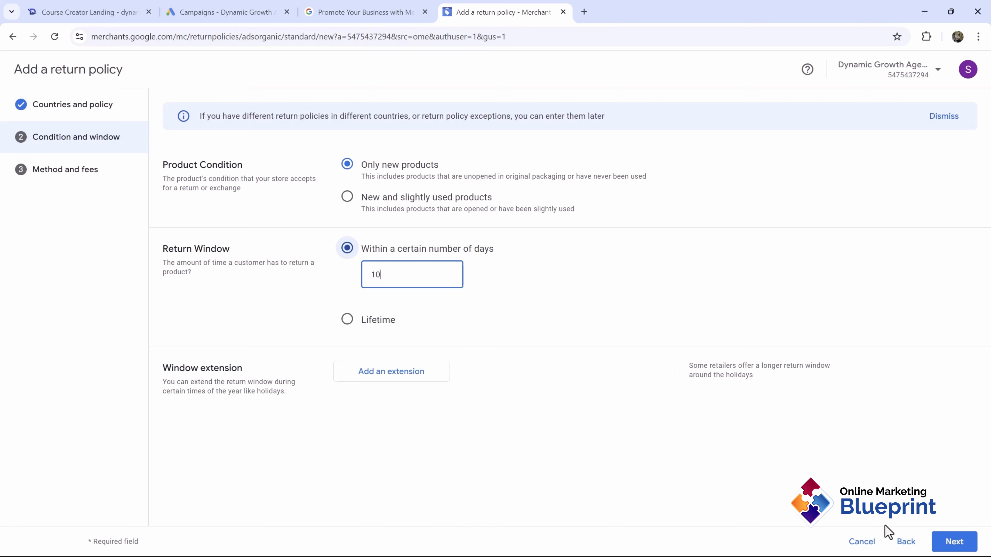
pyautogui.click(952, 541)
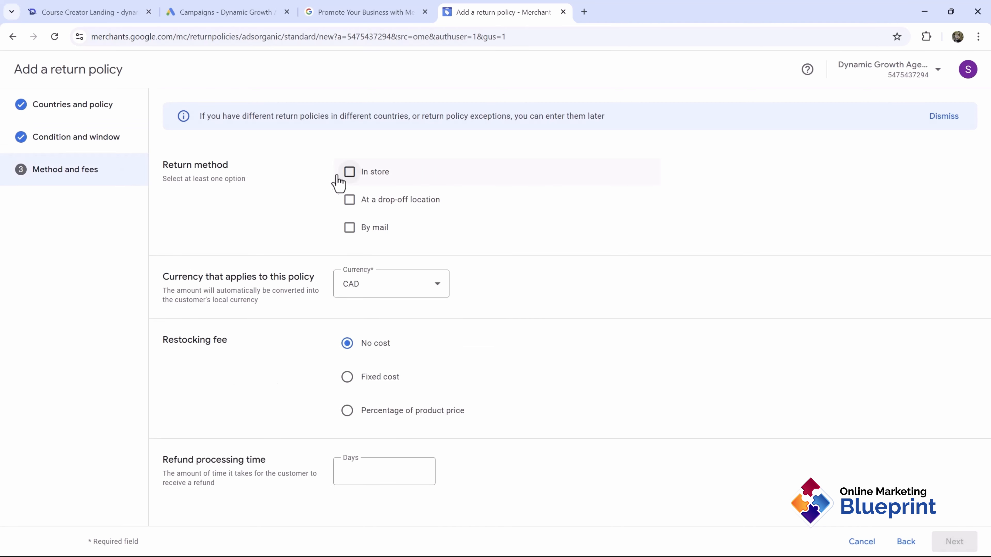
pyautogui.click(348, 173)
pyautogui.click(366, 203)
pyautogui.click(364, 234)
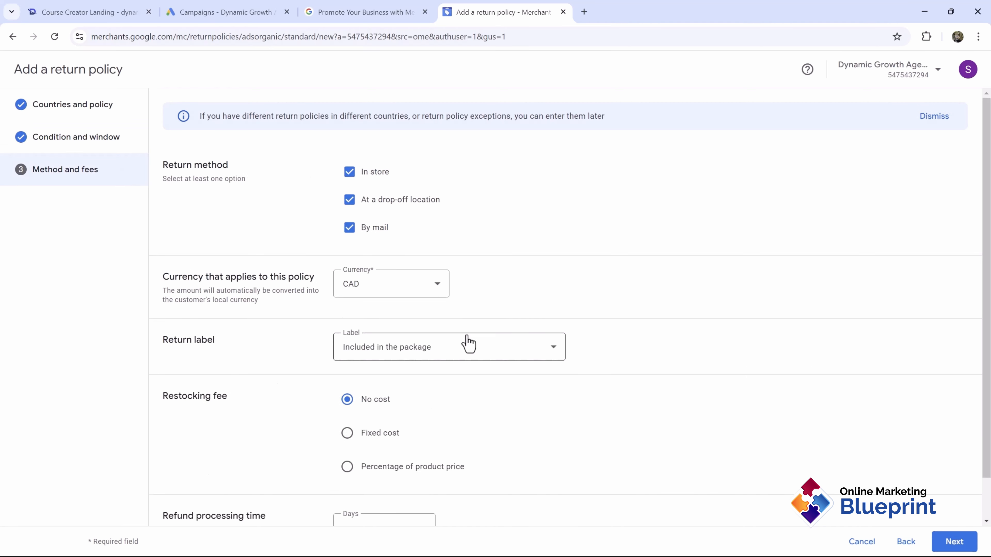
pyautogui.click(429, 350)
pyautogui.click(402, 388)
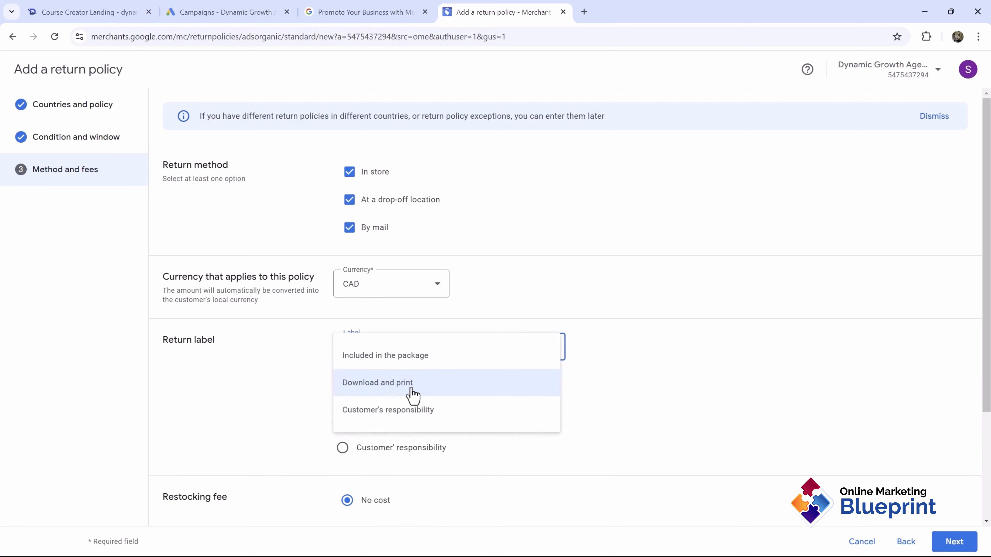
# Step: Set 5-day refund processing, confirm the details match the website, and save the return policy
pyautogui.scroll(-3, 407, 379)
pyautogui.scroll(-1, 429, 398)
pyautogui.click(407, 484)
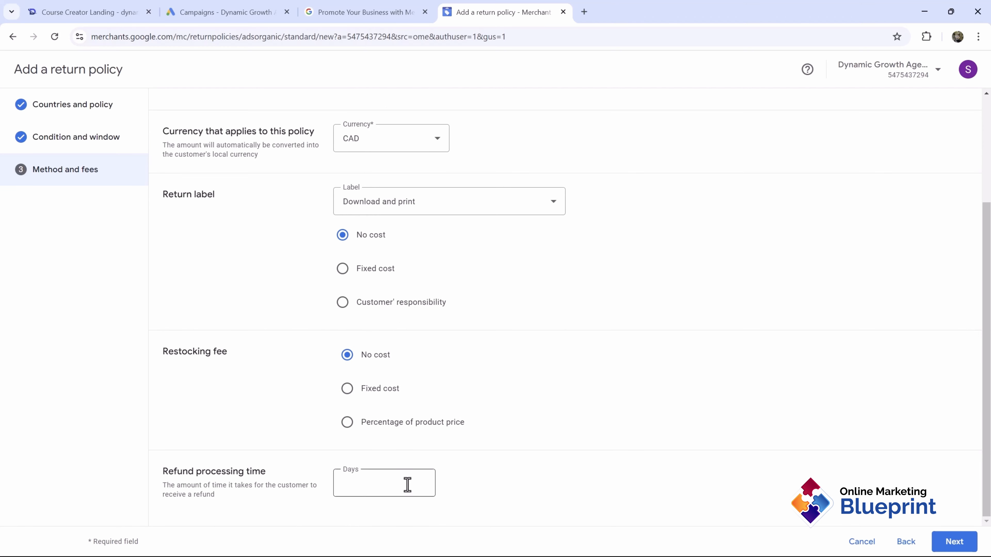
pyautogui.click(951, 543)
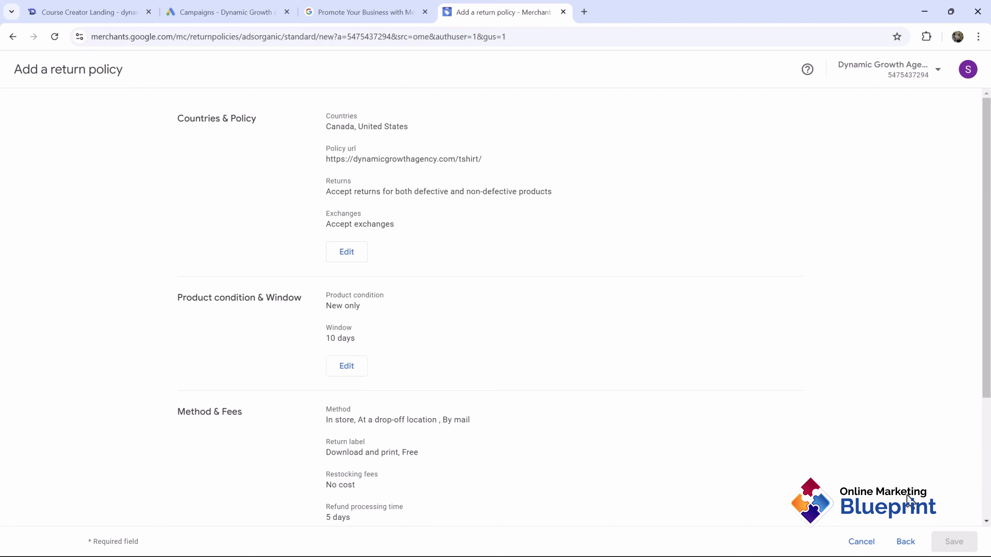
pyautogui.scroll(-4, 618, 353)
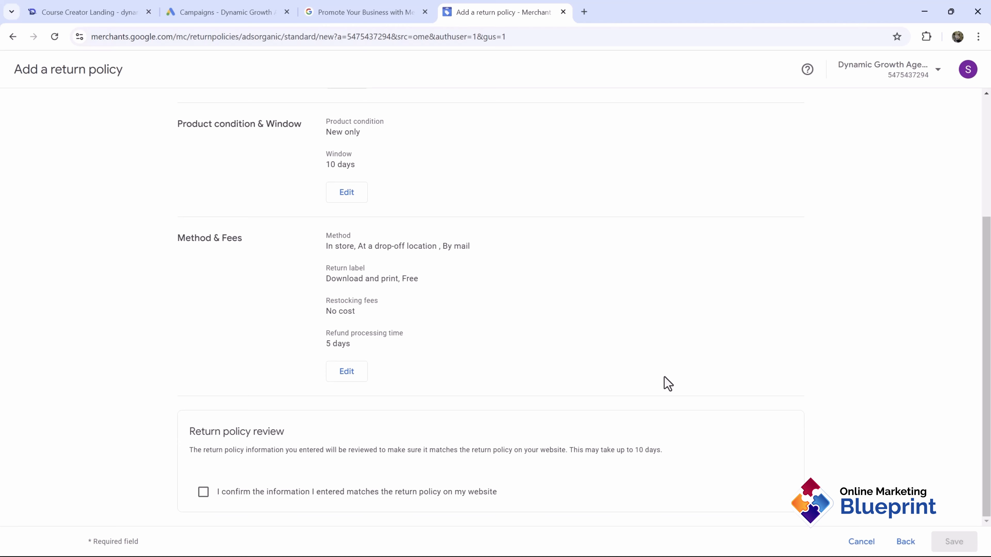
pyautogui.click(219, 499)
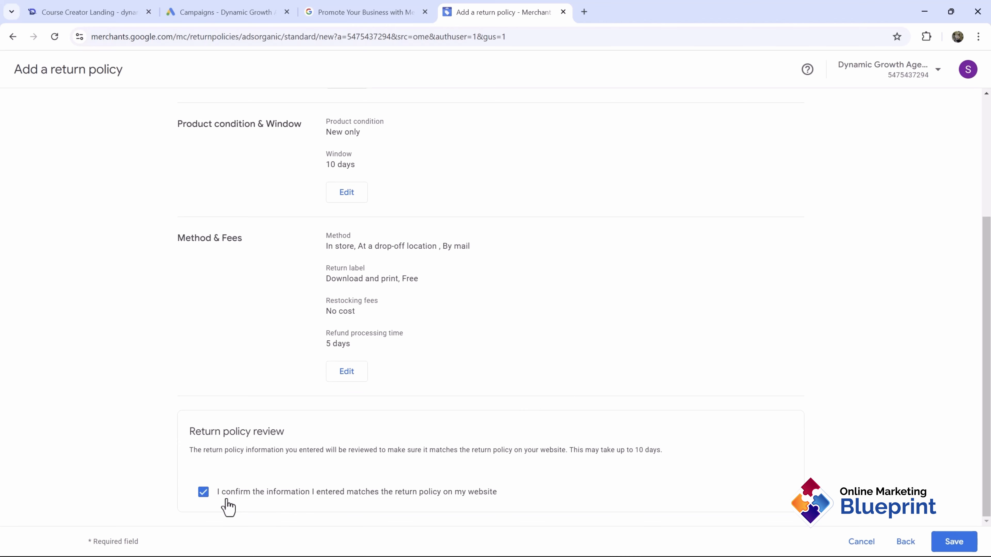
pyautogui.click(952, 543)
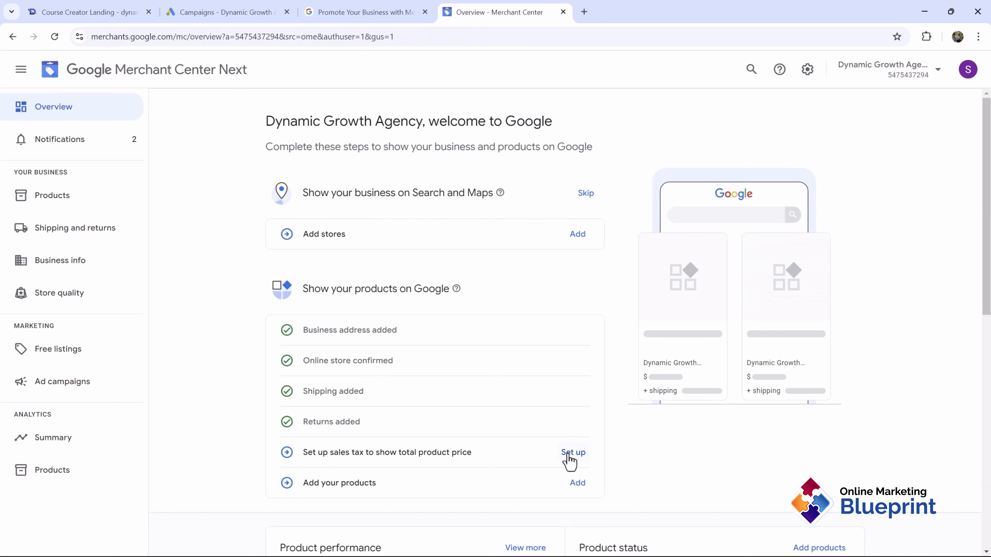
# Step: Charge manual sales tax of 10% in Alabama and 5% in Alaska, with taxable shipping
pyautogui.click(568, 457)
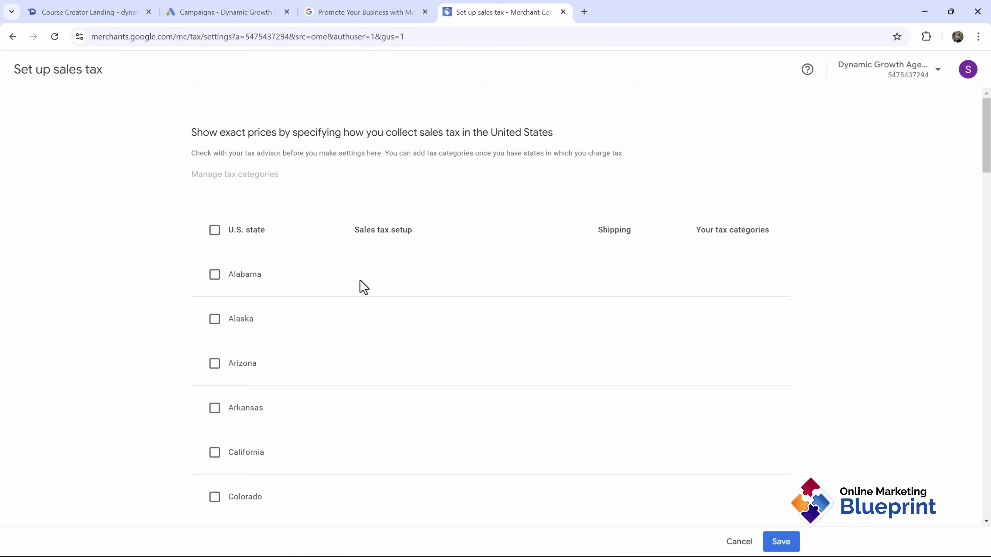
pyautogui.click(224, 279)
pyautogui.click(229, 350)
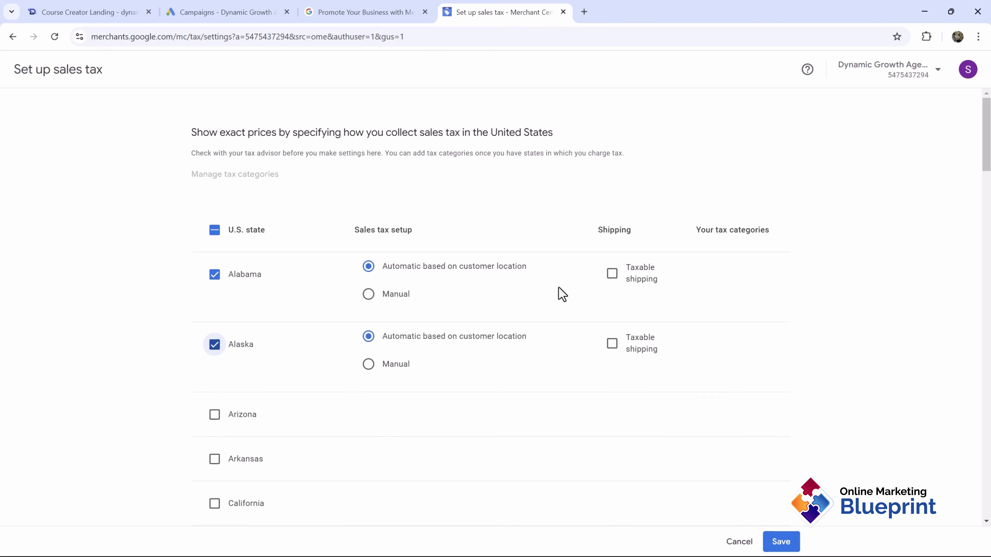
pyautogui.click(635, 287)
pyautogui.click(633, 346)
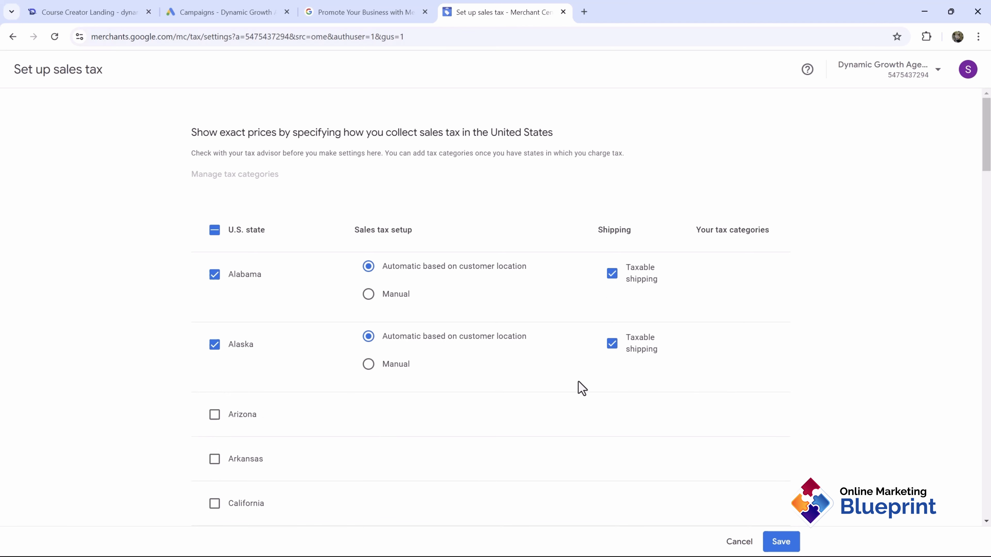
pyautogui.click(386, 293)
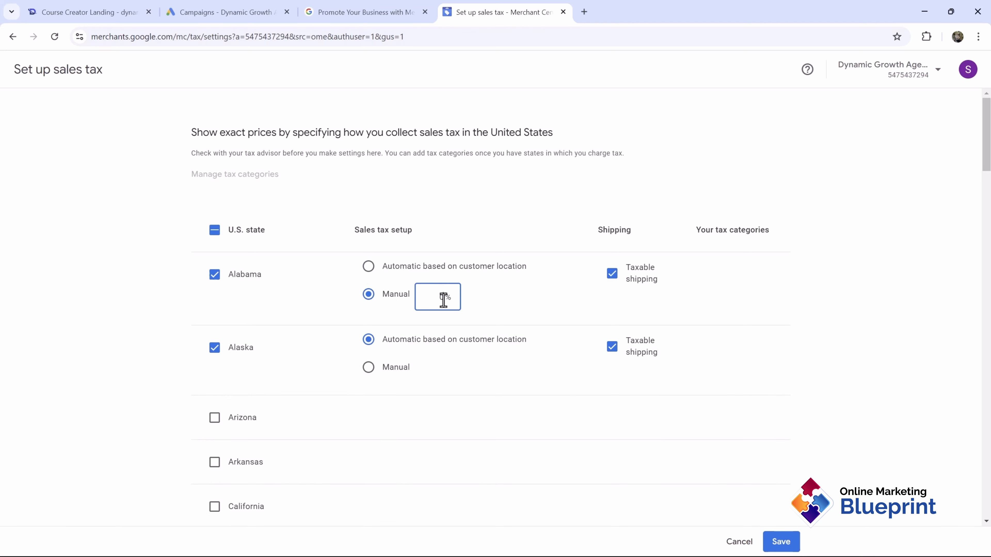
pyautogui.write('10')
pyautogui.click(390, 367)
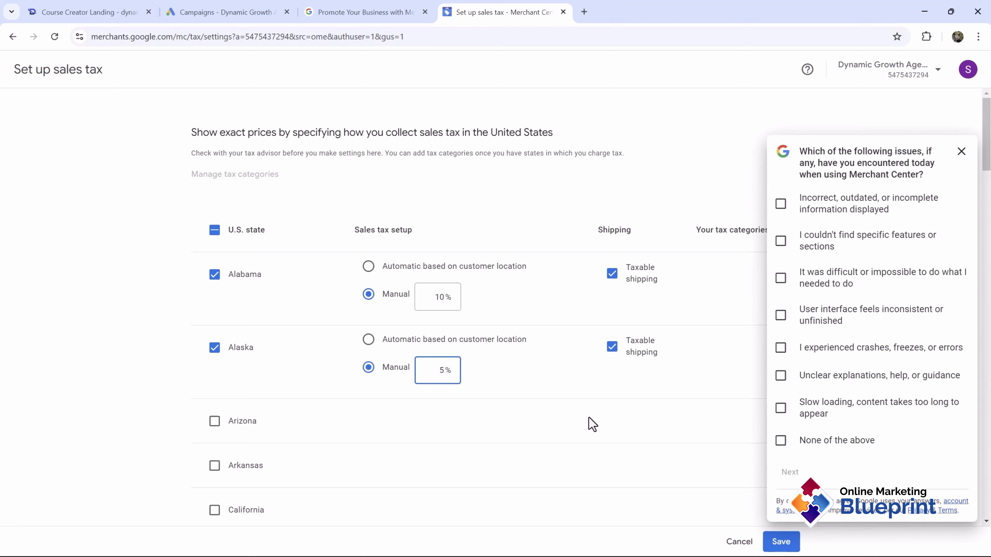
pyautogui.click(960, 153)
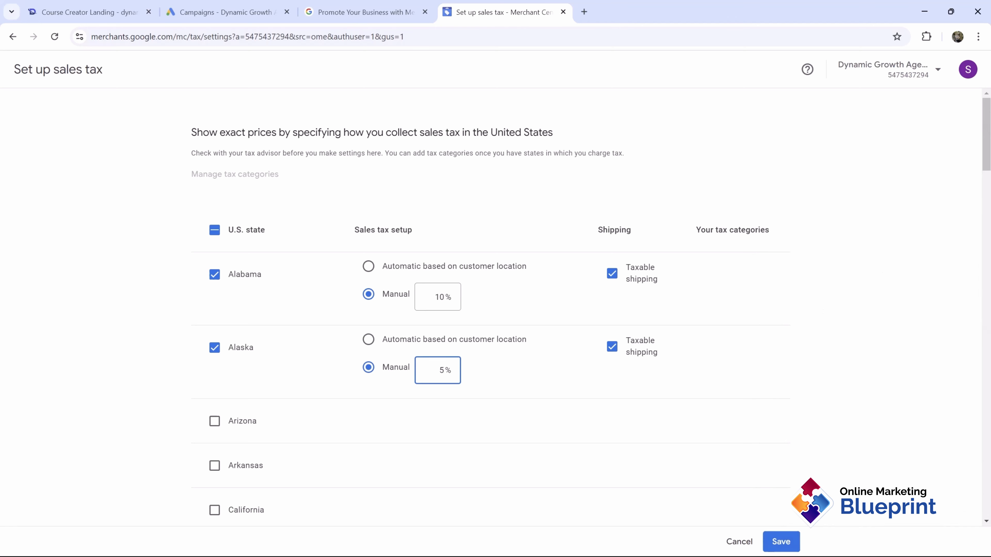
pyautogui.click(778, 541)
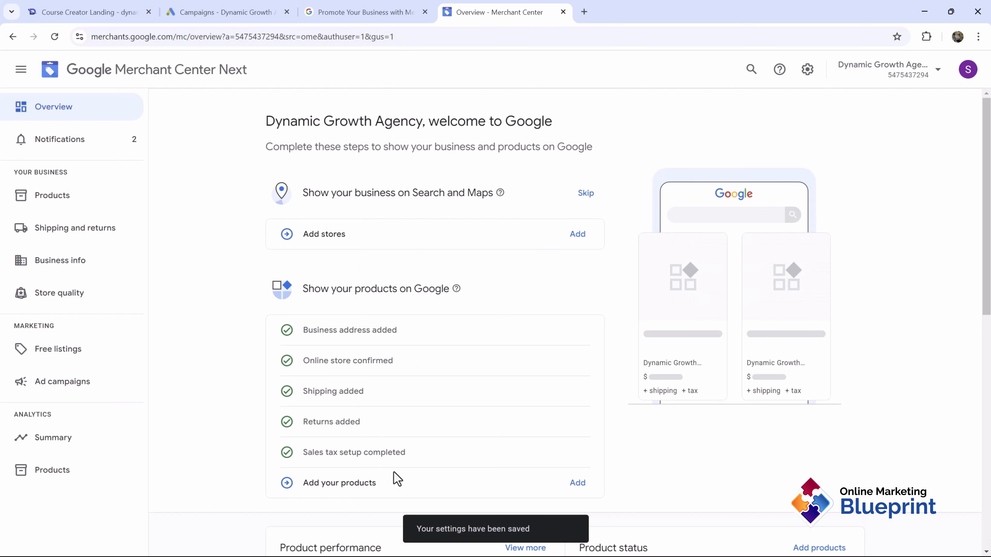
# Step: Choose 'Add products one by one' from the empty Products page and continue to the form
pyautogui.click(58, 195)
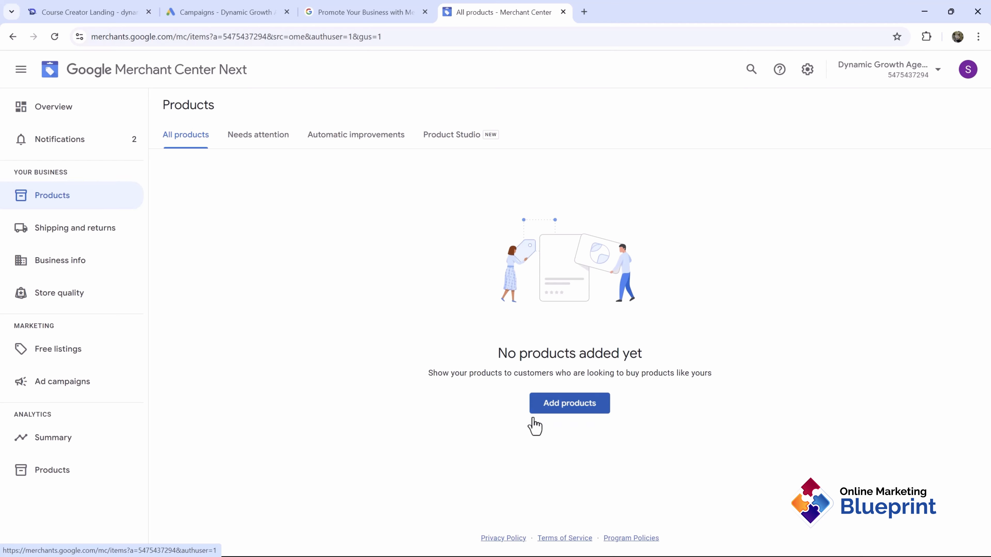
pyautogui.click(544, 408)
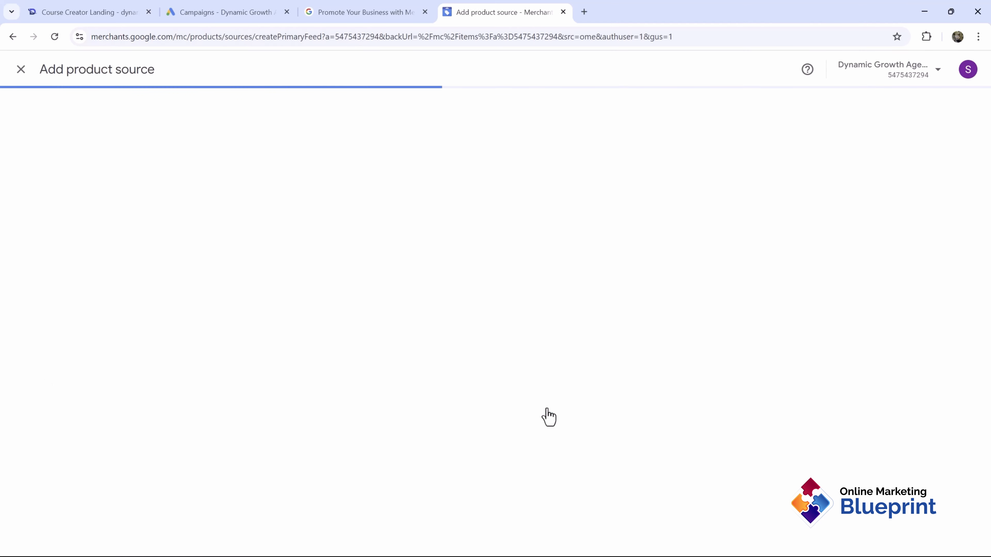
pyautogui.click(718, 228)
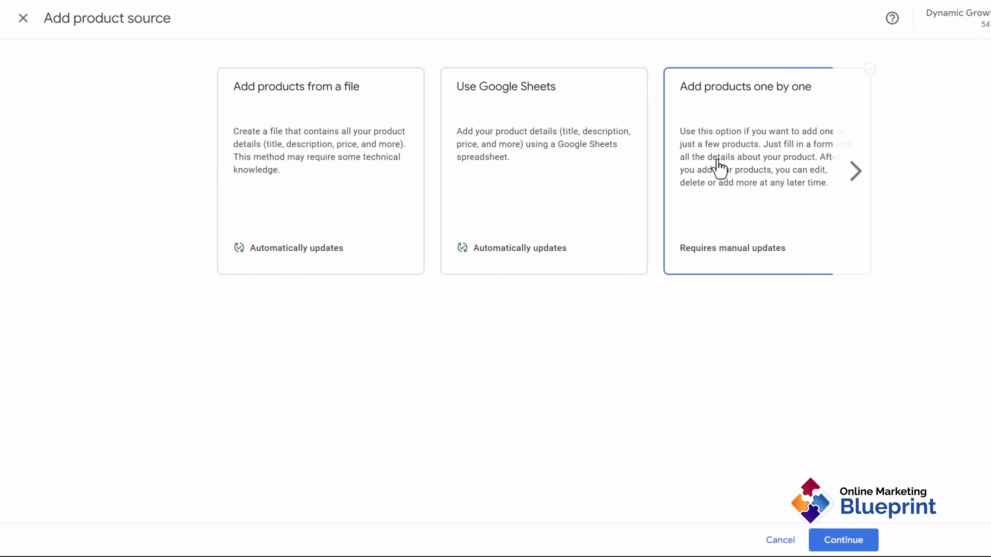
pyautogui.click(855, 172)
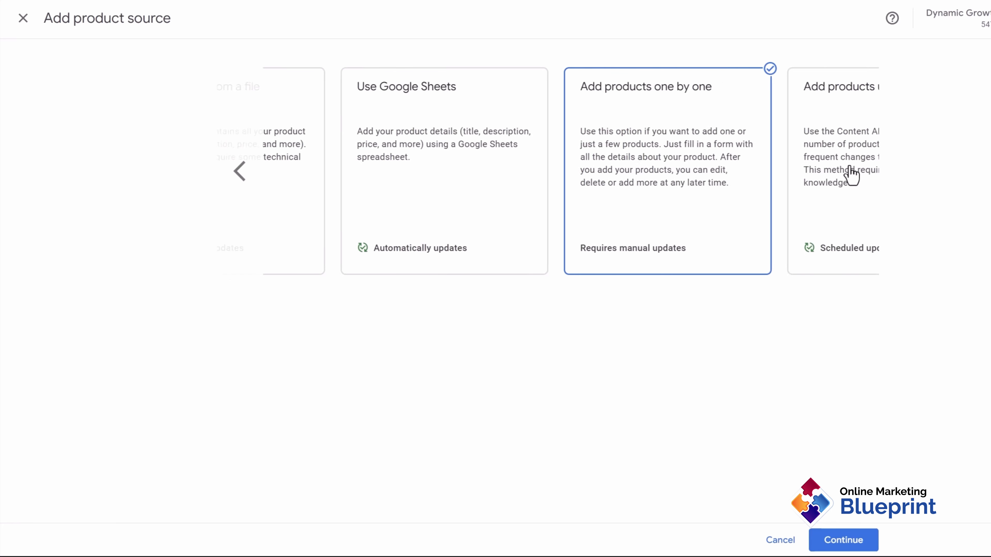
pyautogui.click(837, 542)
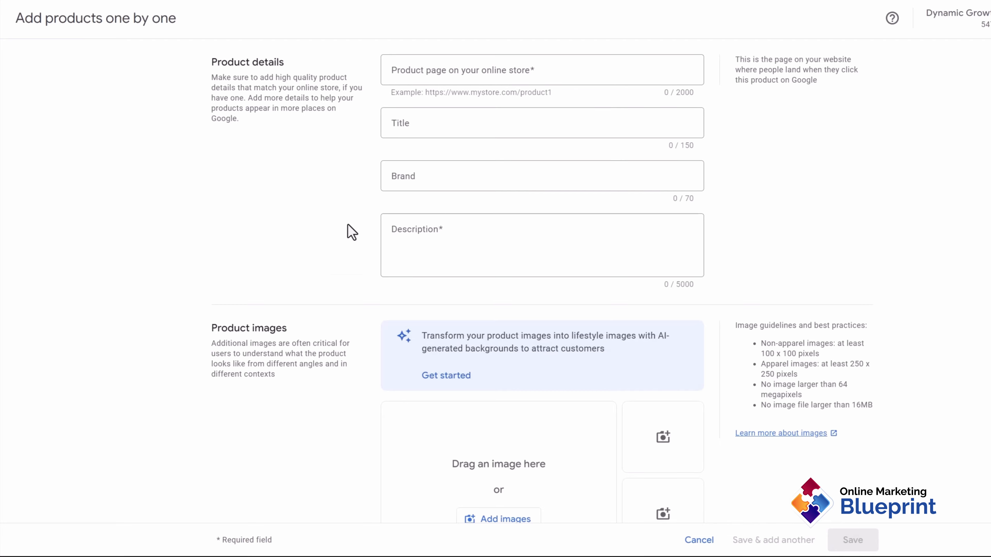
# Step: Look through the single-product form against the T-shirt page heading, then cancel it
pyautogui.scroll(-10, 347, 265)
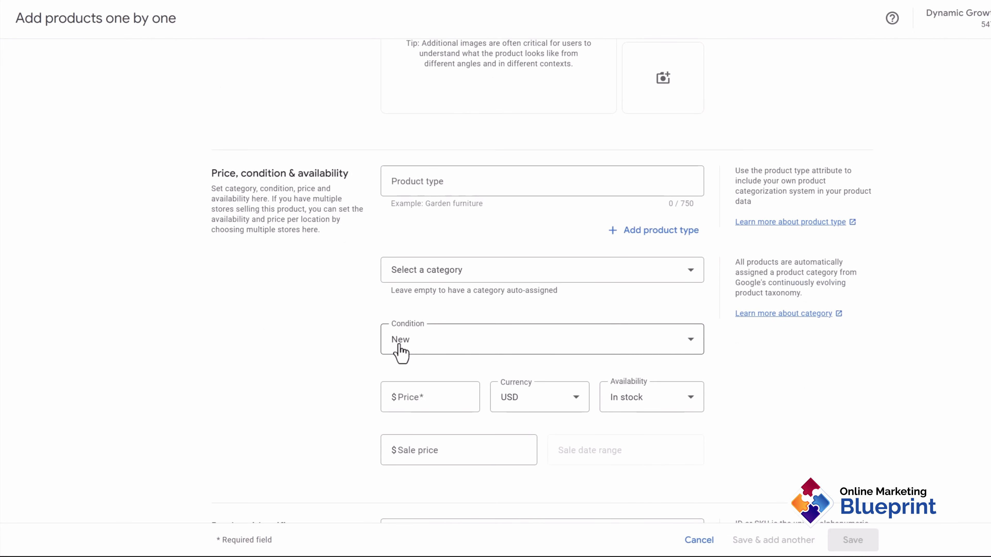
pyautogui.scroll(-15, 399, 353)
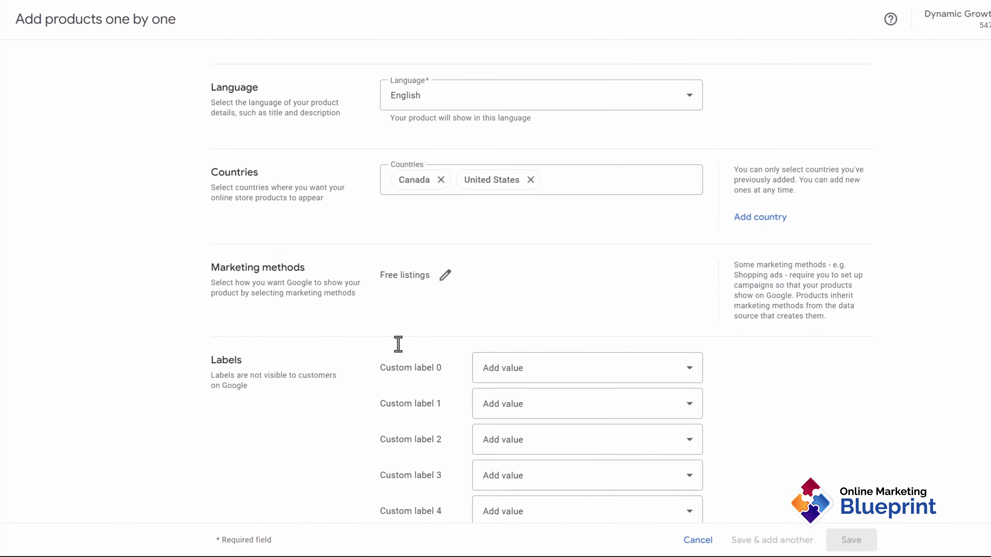
pyautogui.scroll(-5, 398, 344)
pyautogui.click(90, 10)
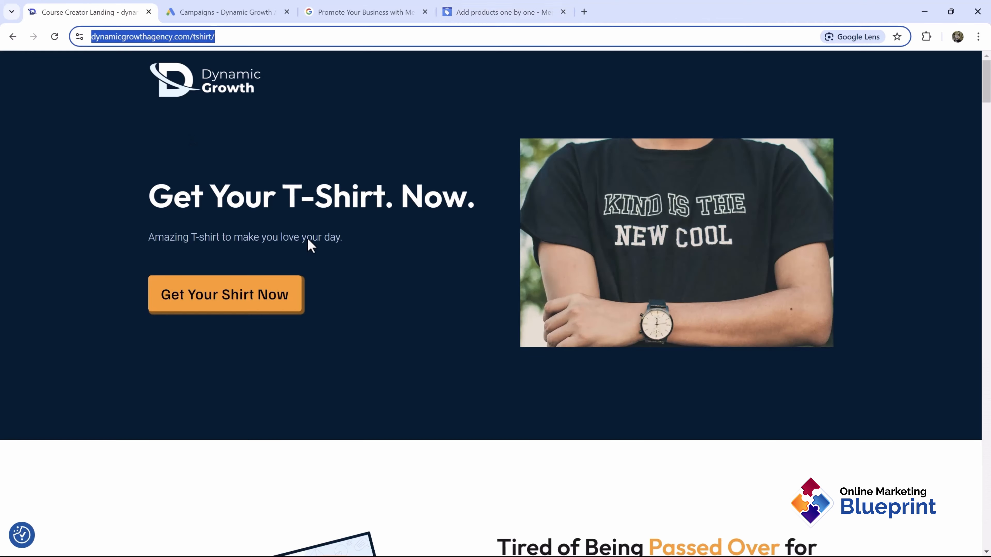
pyautogui.moveTo(174, 197); pyautogui.dragTo(398, 195)
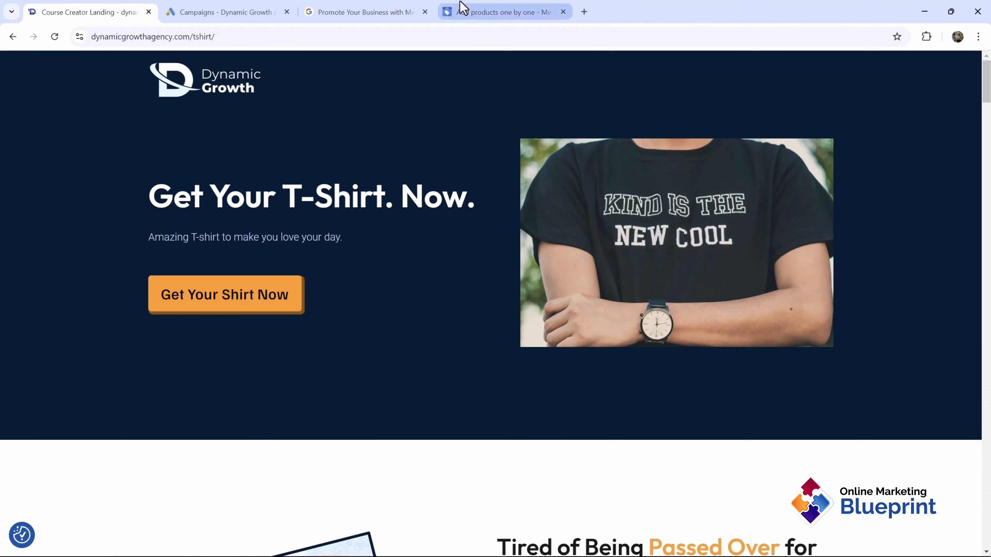
pyautogui.click(503, 12)
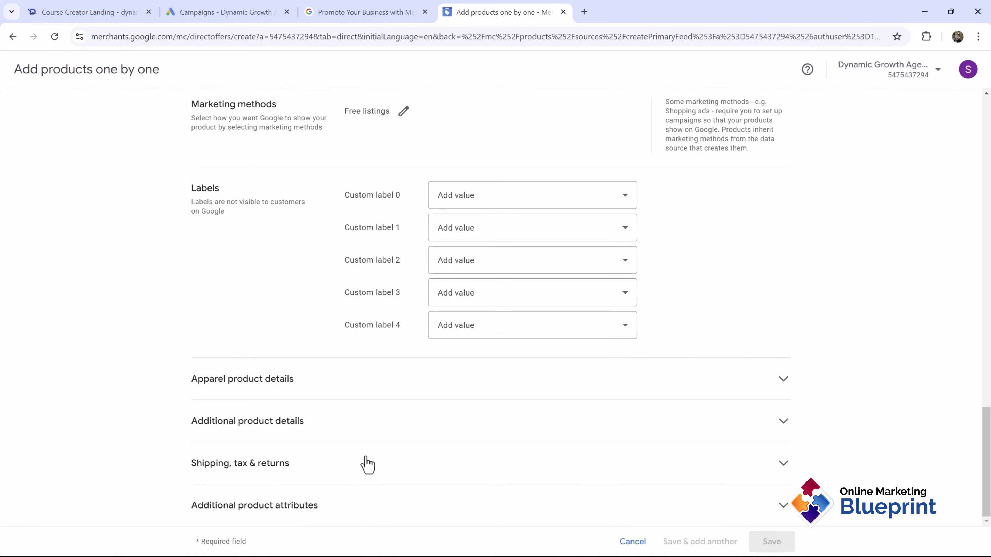
pyautogui.scroll(4, 365, 464)
pyautogui.scroll(10, 368, 463)
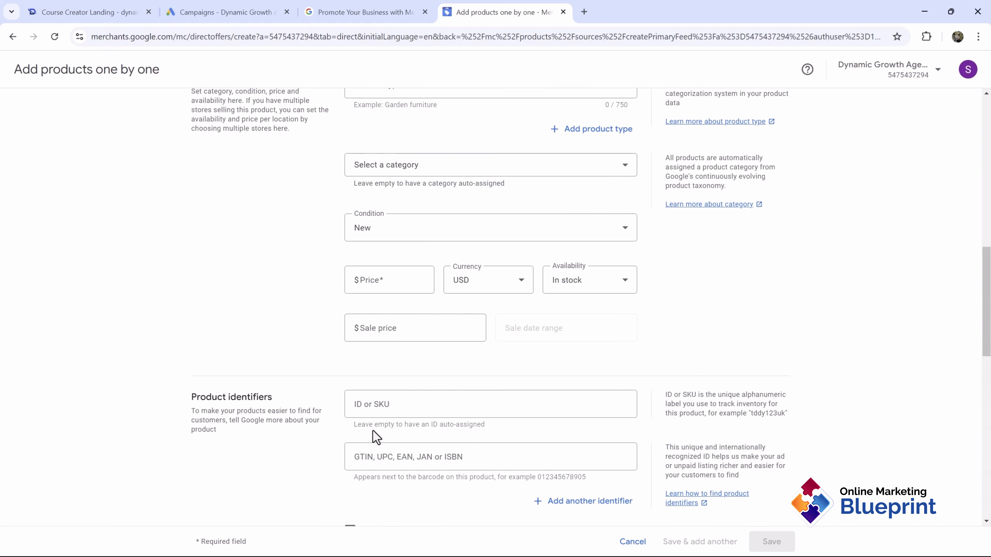
pyautogui.scroll(4, 329, 347)
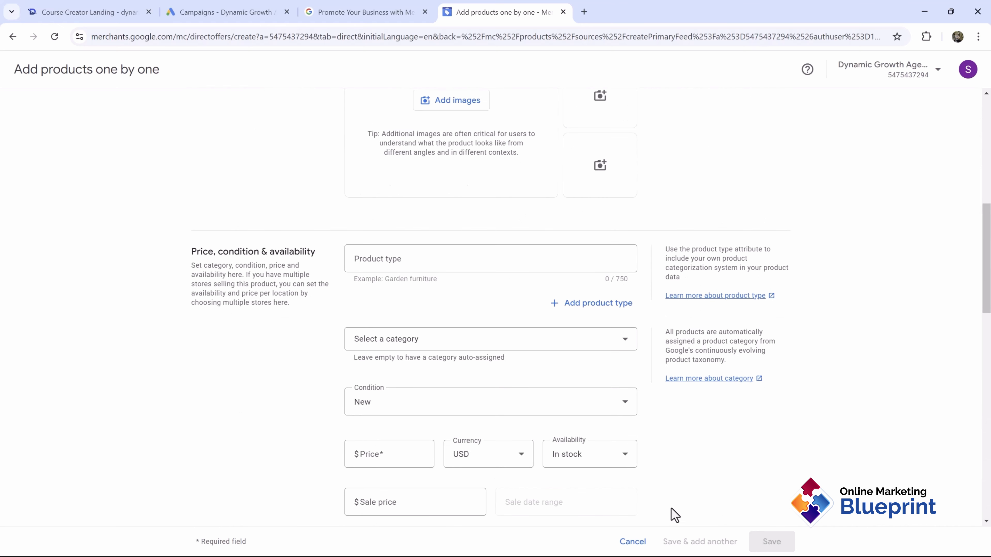
pyautogui.click(624, 541)
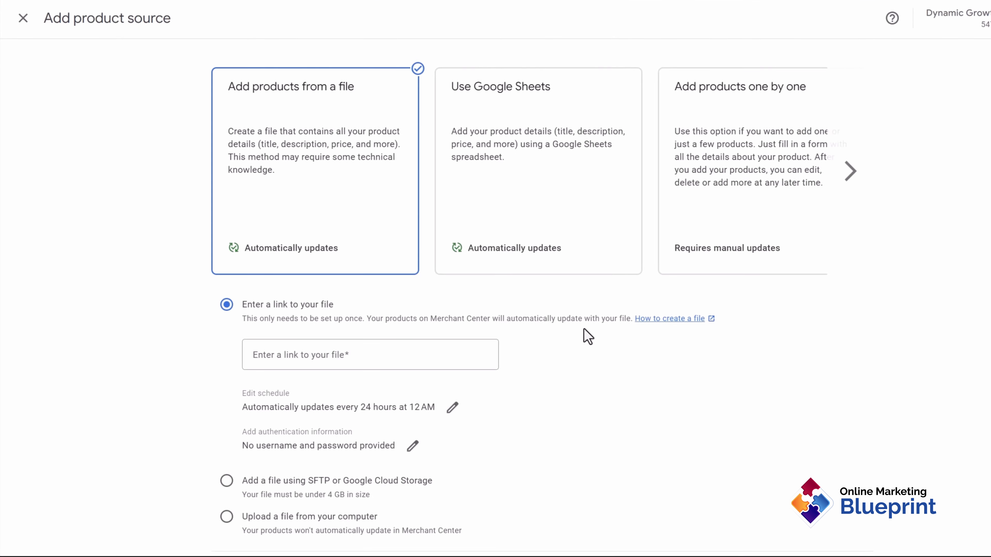
# Step: Pick 'Add products from a file' after browsing the API option, and open 'How to create a file'
pyautogui.click(850, 170)
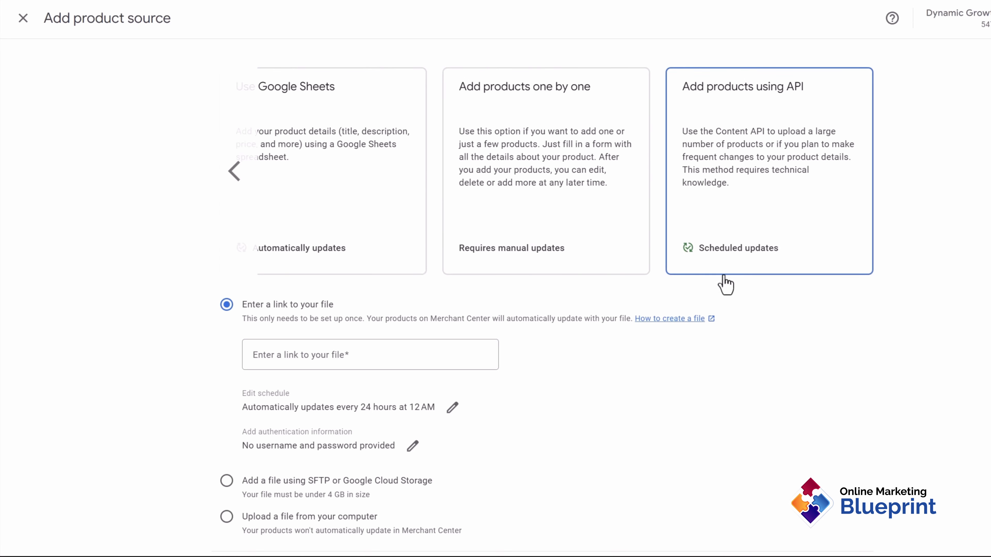
pyautogui.click(749, 100)
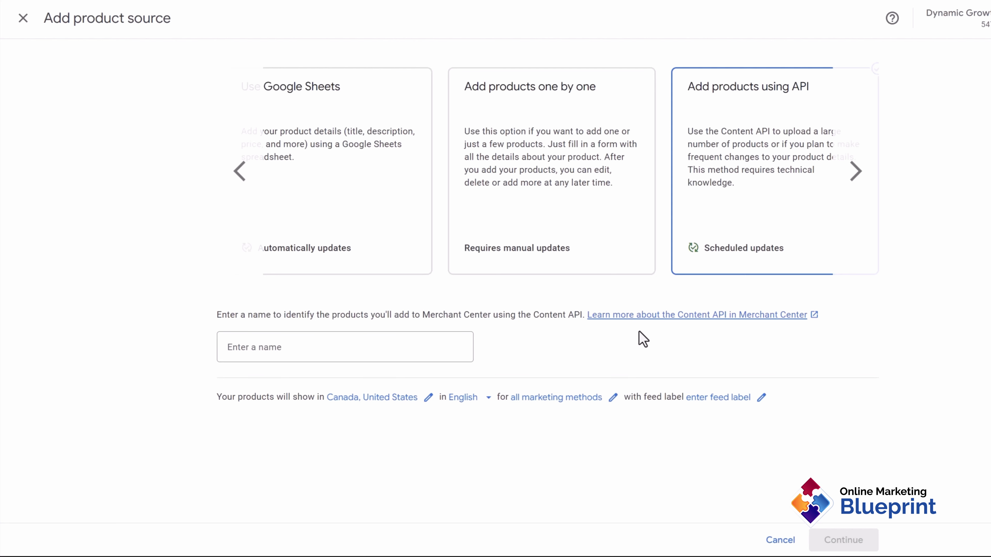
pyautogui.click(253, 193)
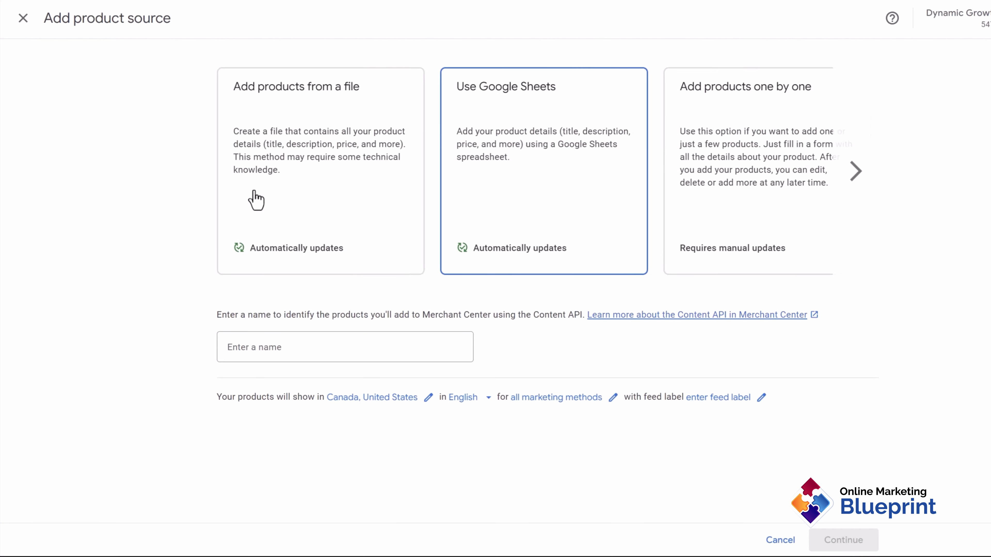
pyautogui.click(327, 190)
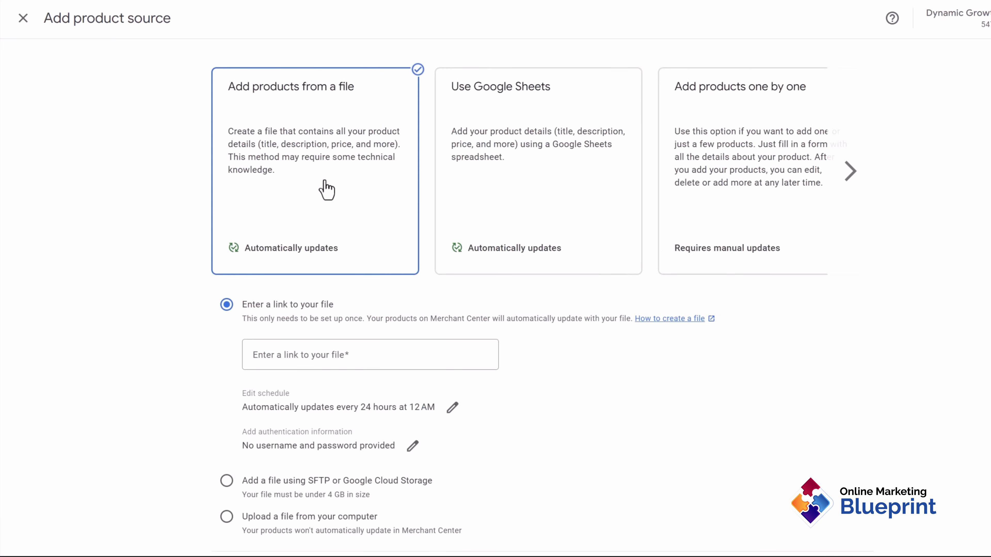
pyautogui.click(329, 353)
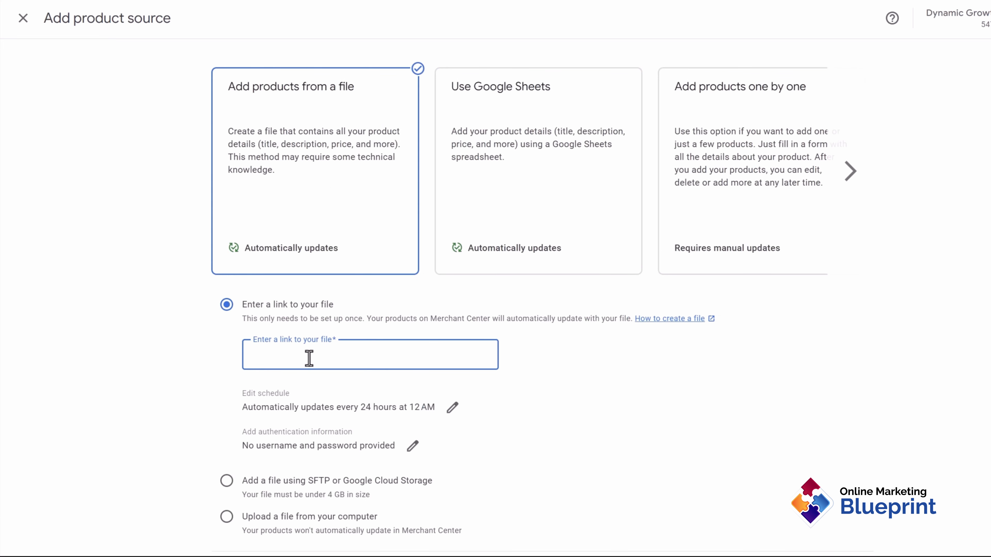
pyautogui.click(674, 328)
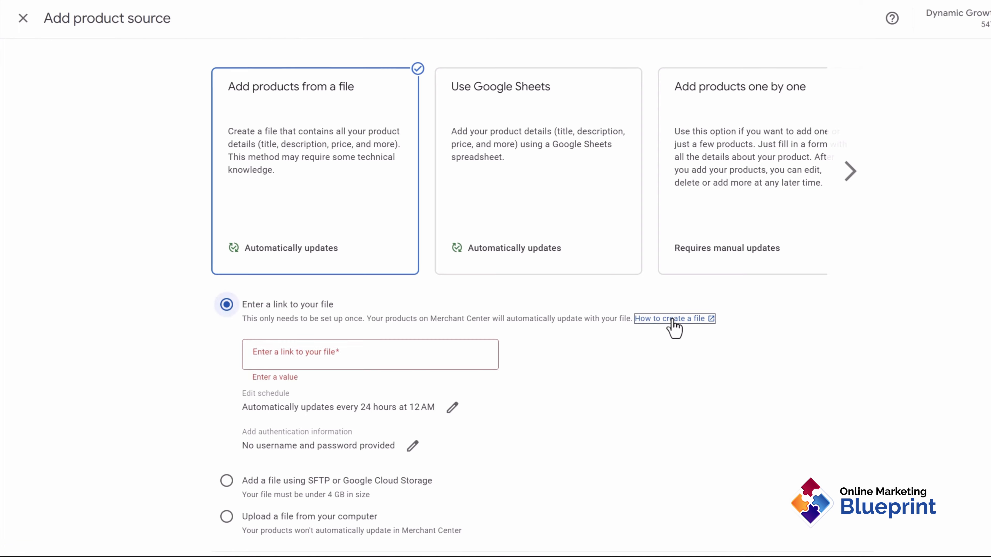
# Step: Read the 'Create a product file' article and its Step 2 attribute table, then close it
pyautogui.scroll(-5, 335, 338)
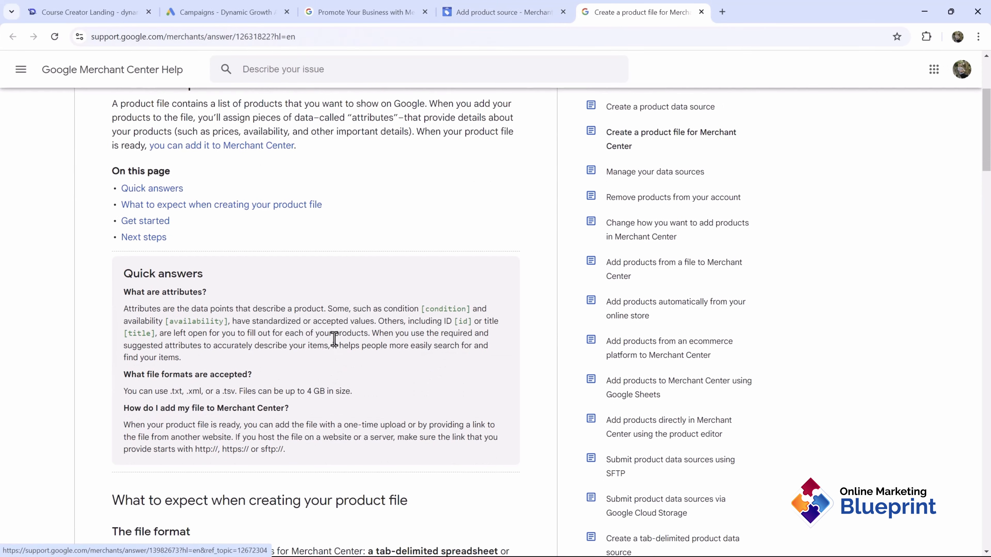
pyautogui.scroll(-12, 334, 339)
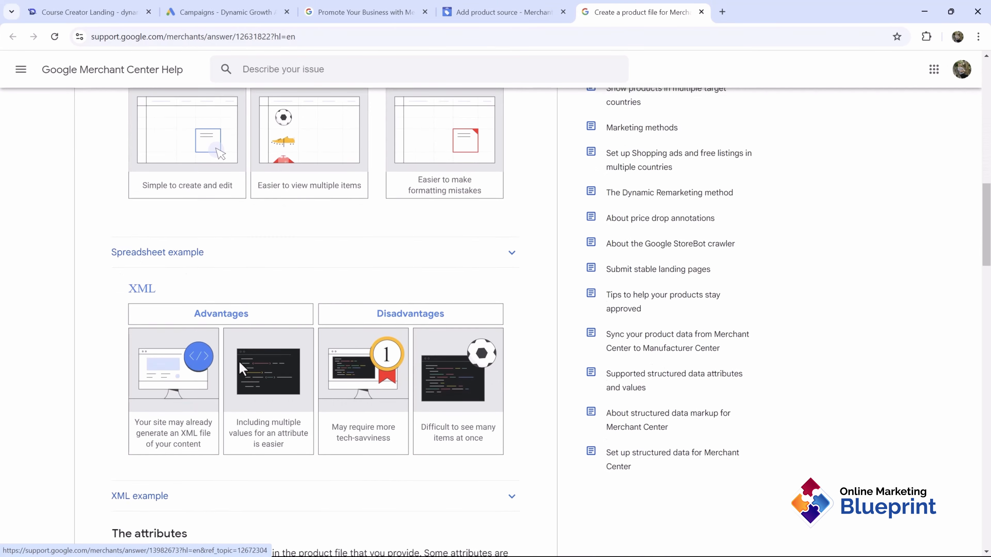
pyautogui.scroll(-18, 239, 362)
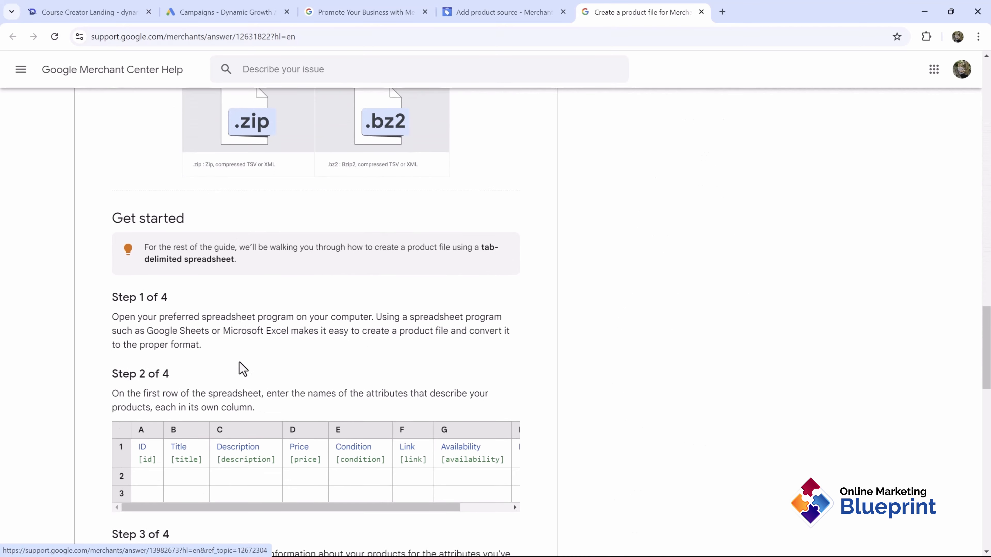
pyautogui.scroll(-5, 243, 368)
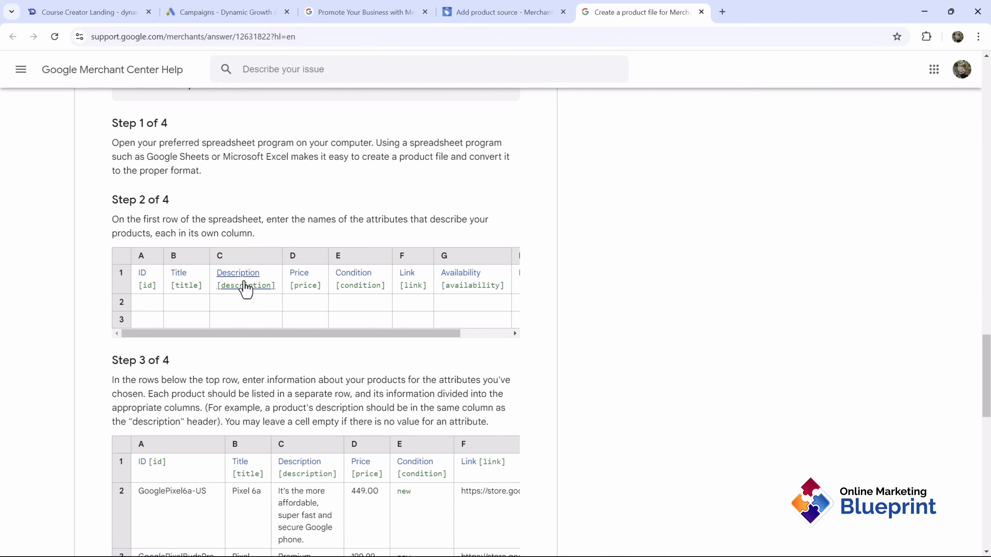
pyautogui.moveTo(265, 334)
pyautogui.mouseDown()
pyautogui.moveTo(402, 346)
pyautogui.moveTo(266, 336)
pyautogui.mouseUp()
pyautogui.click(701, 12)
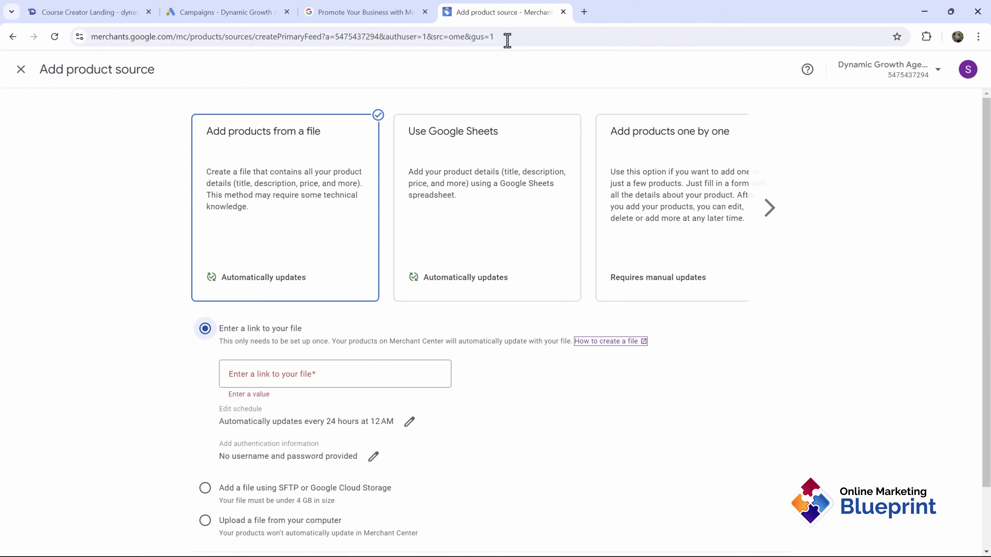
# Step: Choose 'Use Google Sheets' and create the feed spreadsheet from the template under a Google account
pyautogui.click(328, 441)
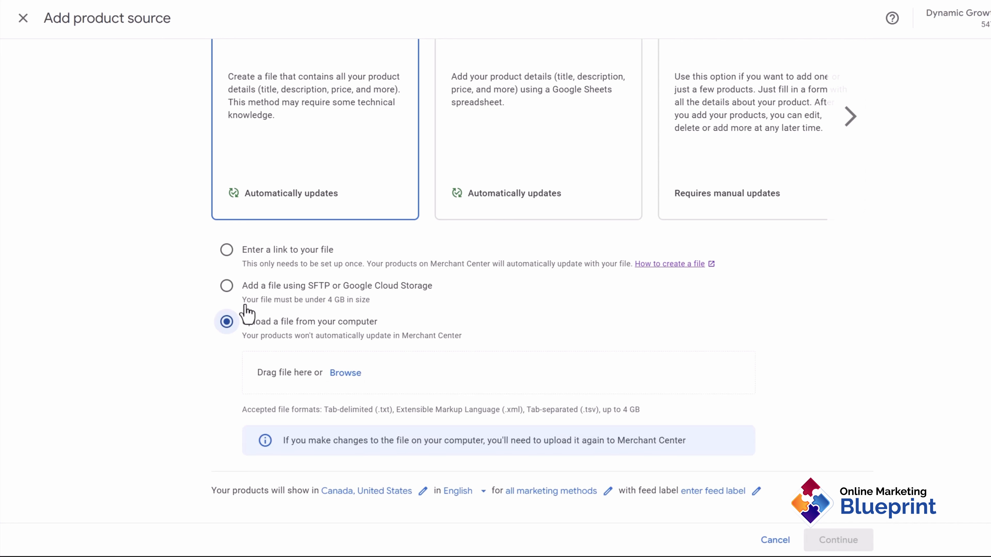
pyautogui.click(272, 292)
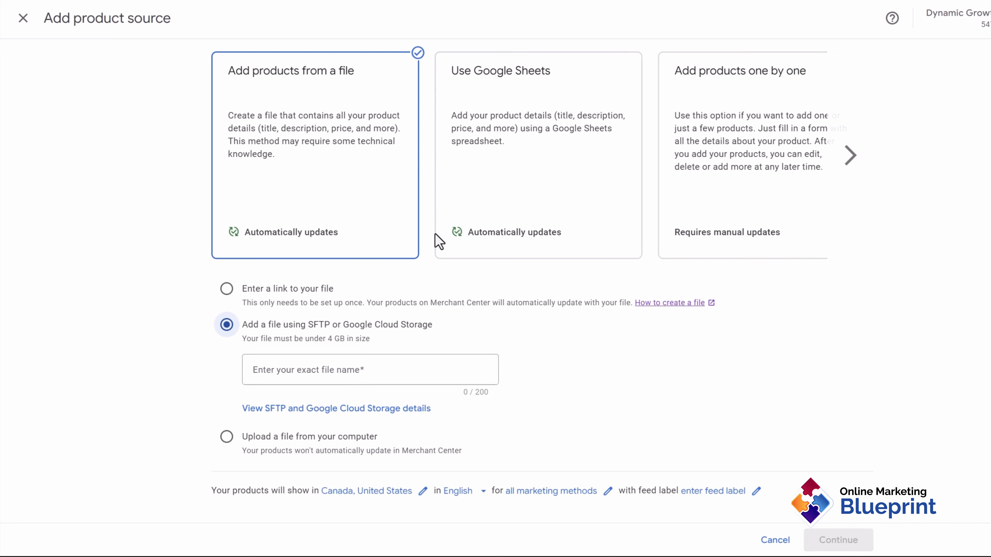
pyautogui.click(470, 181)
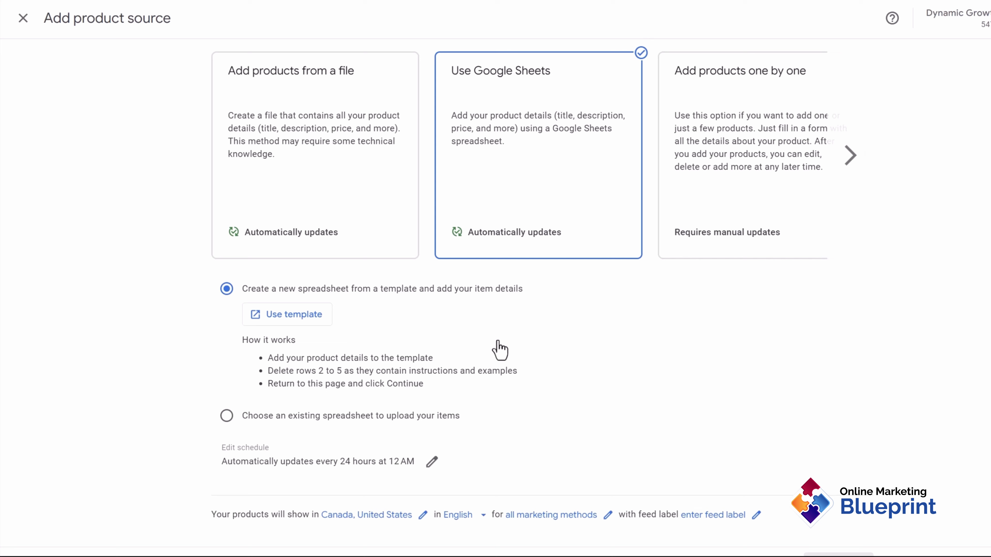
pyautogui.click(291, 316)
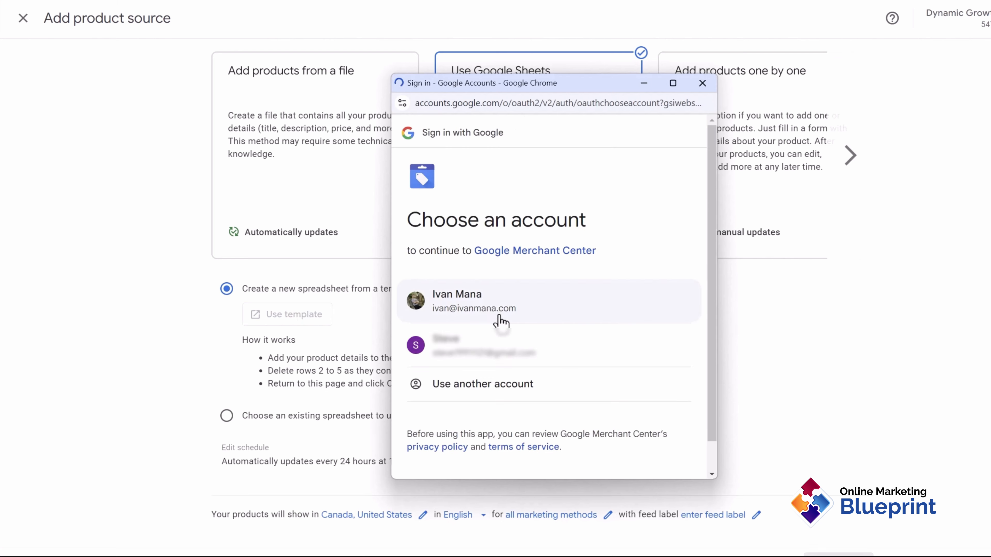
pyautogui.click(482, 313)
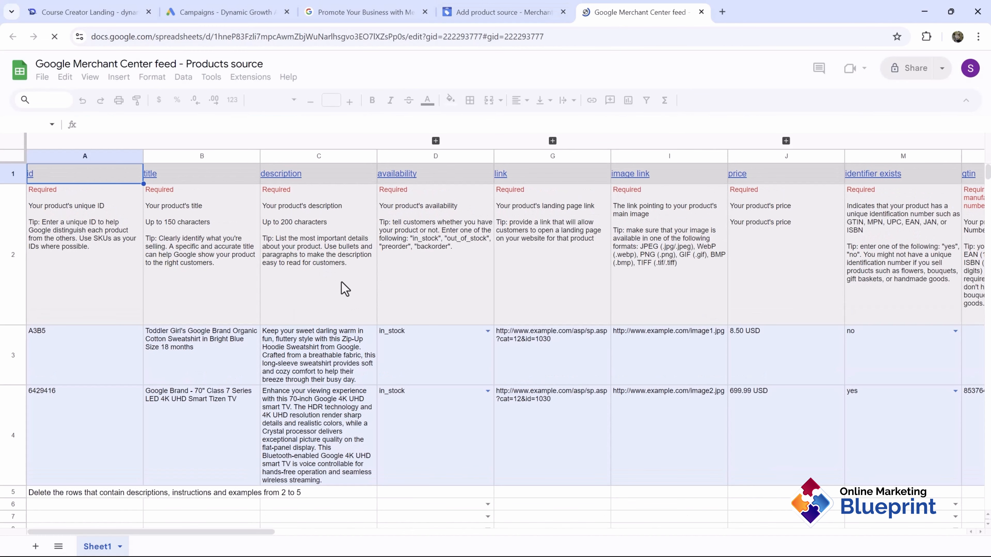
pyautogui.scroll(-5, 291, 326)
# Step: Dismiss the Dropdown Chips promotion and drag the Course Creator Landing tab beside the feed tab
pyautogui.scroll(5, 204, 383)
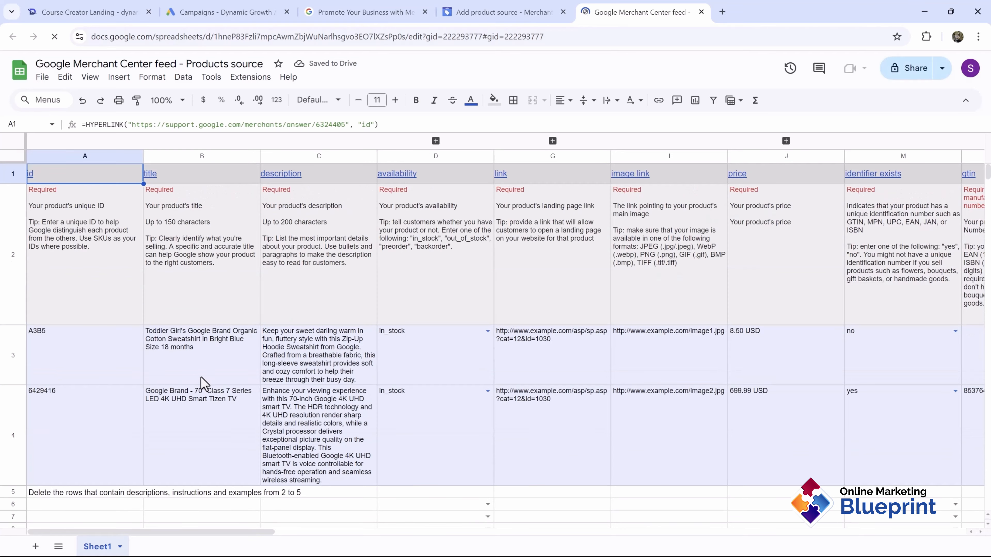
pyautogui.scroll(-2, 128, 367)
pyautogui.scroll(2, 127, 369)
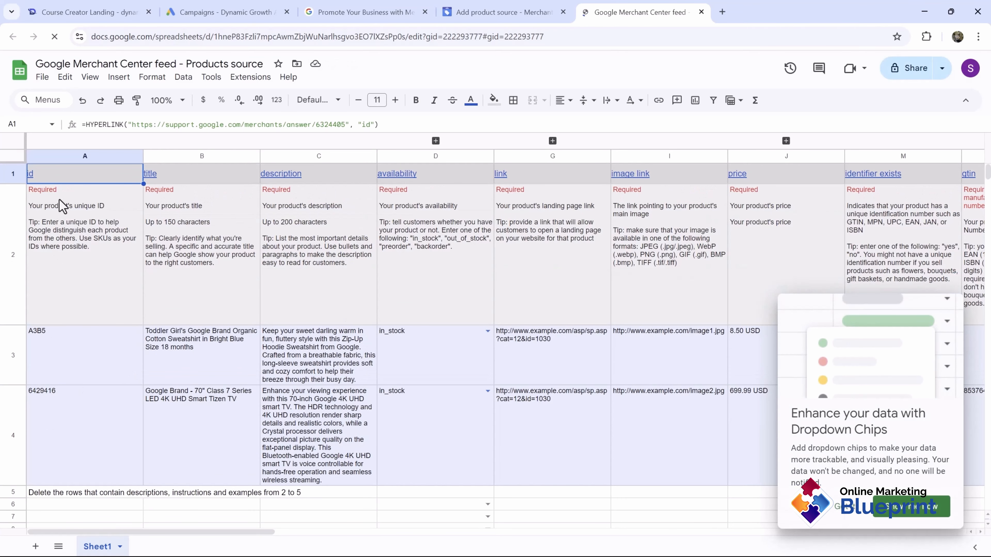
pyautogui.click(839, 507)
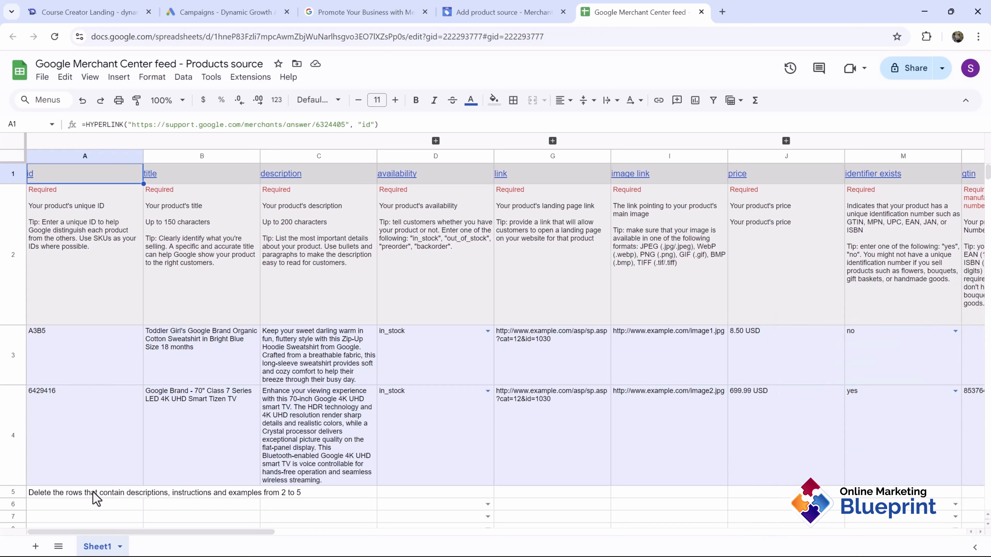
pyautogui.moveTo(66, 9); pyautogui.dragTo(523, 7)
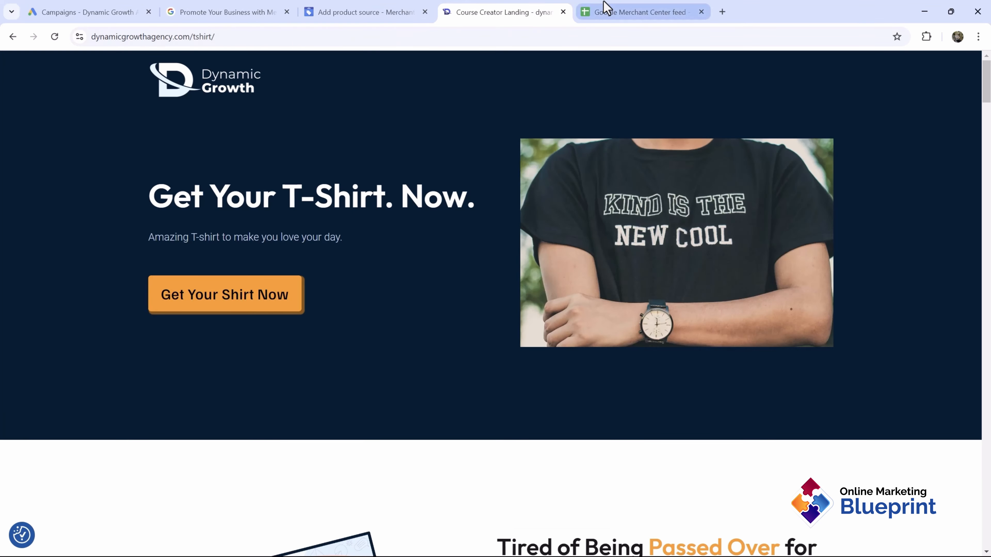
# Step: Enter product id A12345 in cell A6 of the feed sheet
pyautogui.click(617, 5)
pyautogui.scroll(-3, 319, 328)
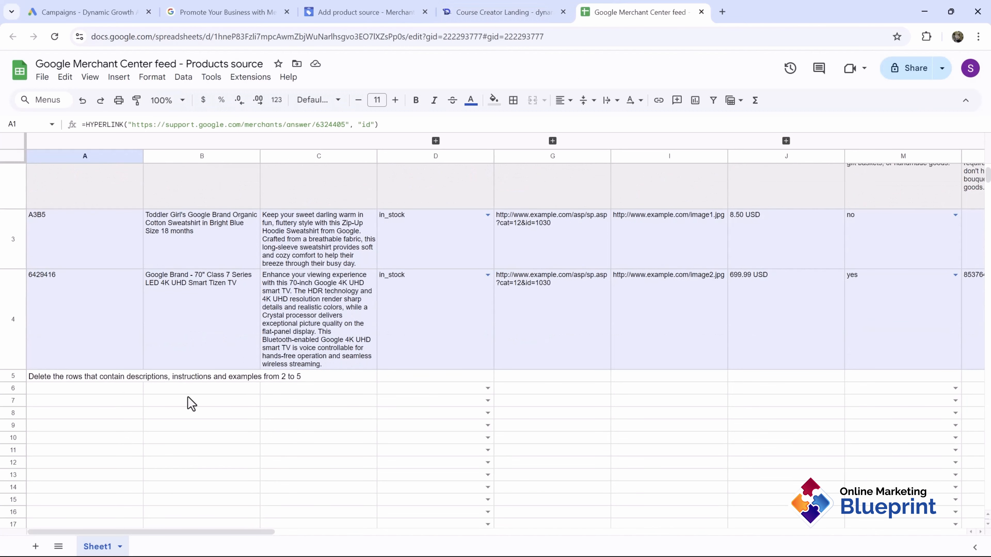
pyautogui.click(93, 398)
pyautogui.scroll(3, 144, 445)
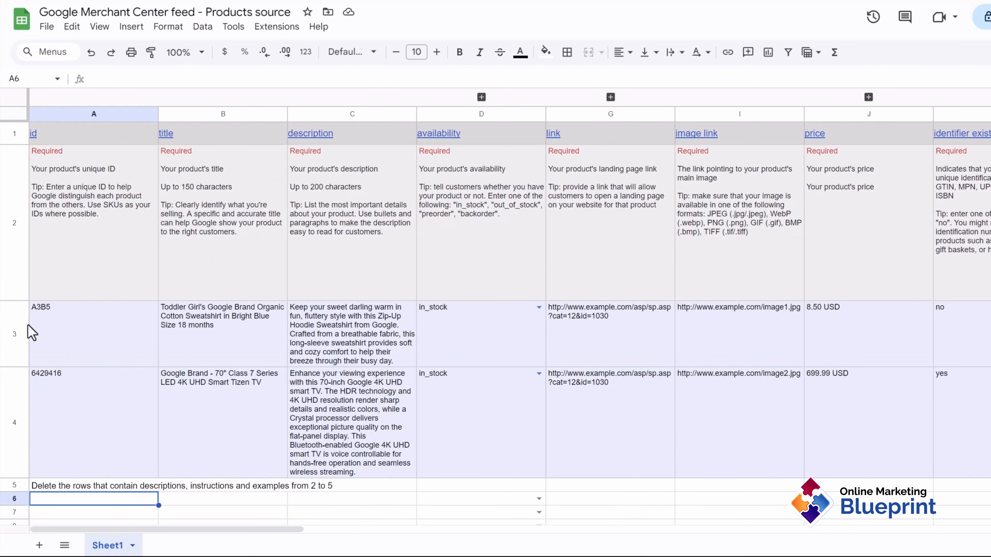
pyautogui.scroll(-3, 195, 413)
pyautogui.write('A12345')
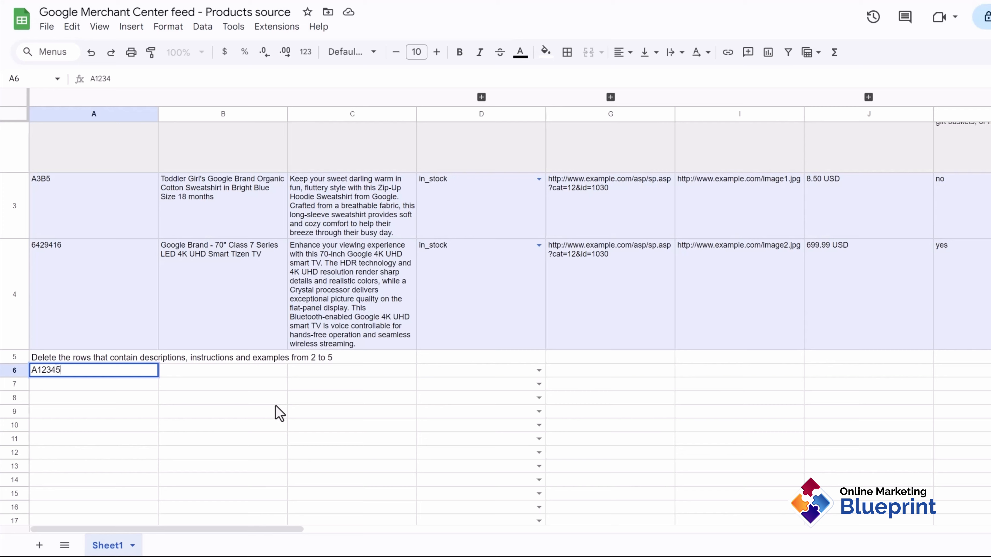
pyautogui.press('Return')
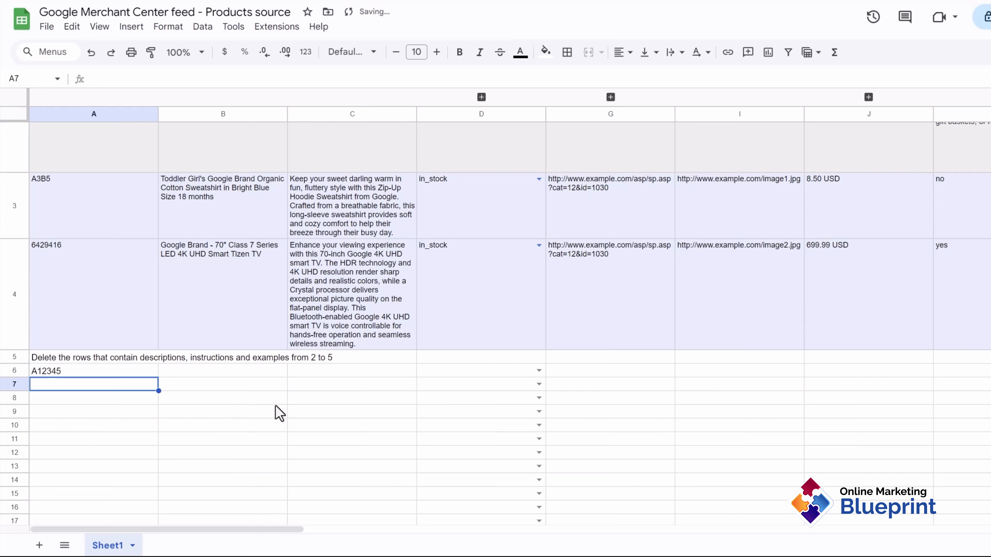
pyautogui.scroll(3, 279, 412)
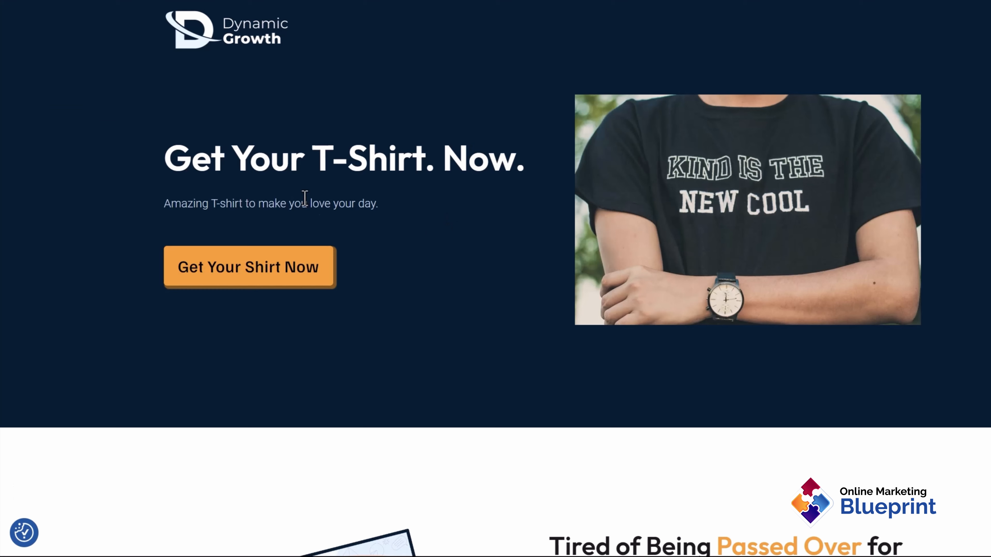
# Step: Enter 'Dynamic Growth Agency T-Shirt' as the title in B6 and widen column B to fit
pyautogui.moveTo(258, 172); pyautogui.dragTo(390, 186)
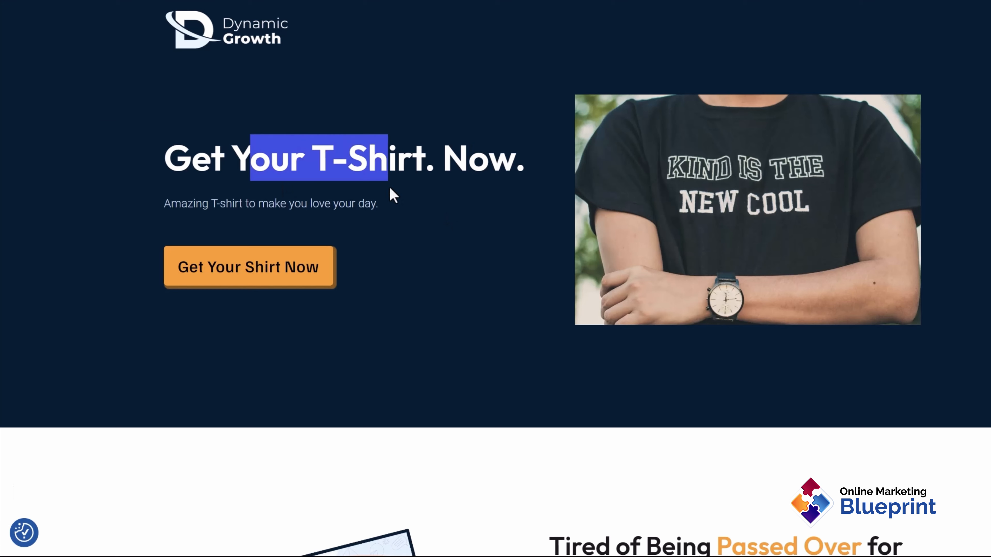
pyautogui.moveTo(258, 204); pyautogui.dragTo(378, 205)
pyautogui.scroll(-5, 352, 381)
pyautogui.scroll(5, 352, 382)
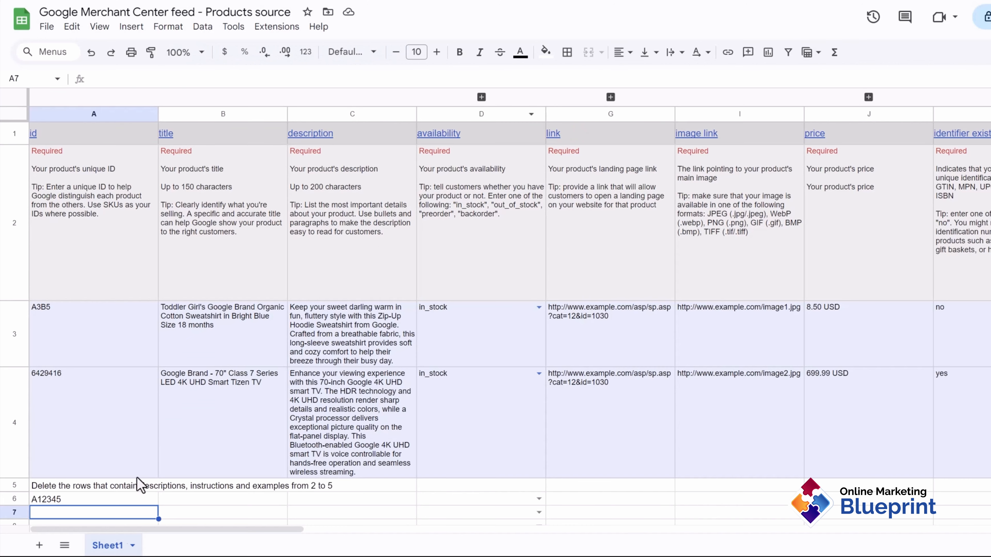
pyautogui.scroll(-2, 194, 482)
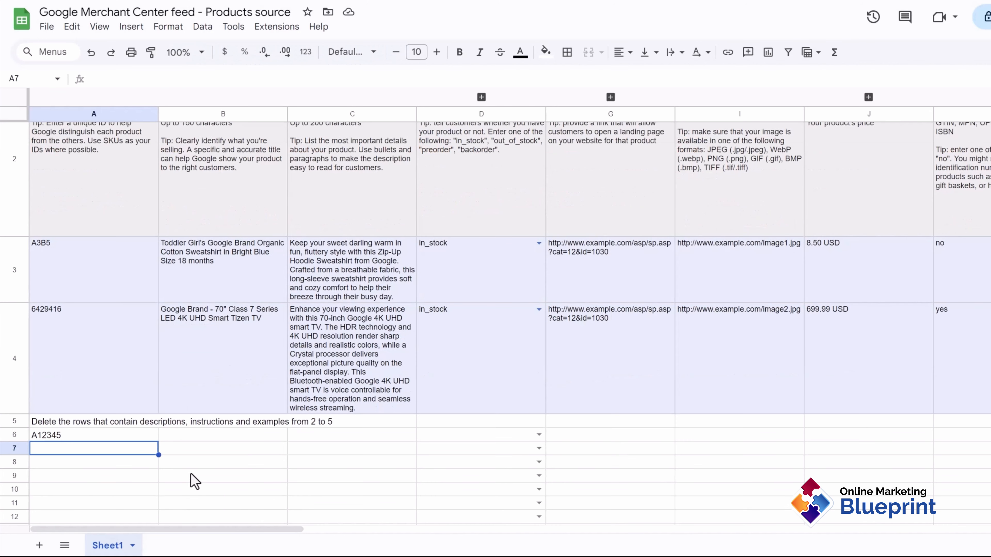
pyautogui.click(178, 435)
pyautogui.write('Dynamic Growth Agency T-')
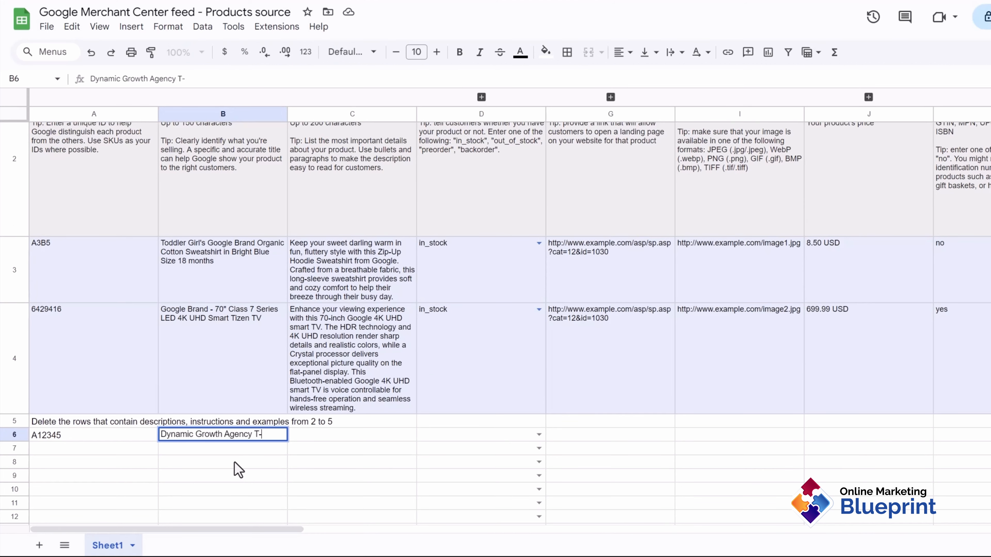
pyautogui.write('Shirt')
pyautogui.press('Return')
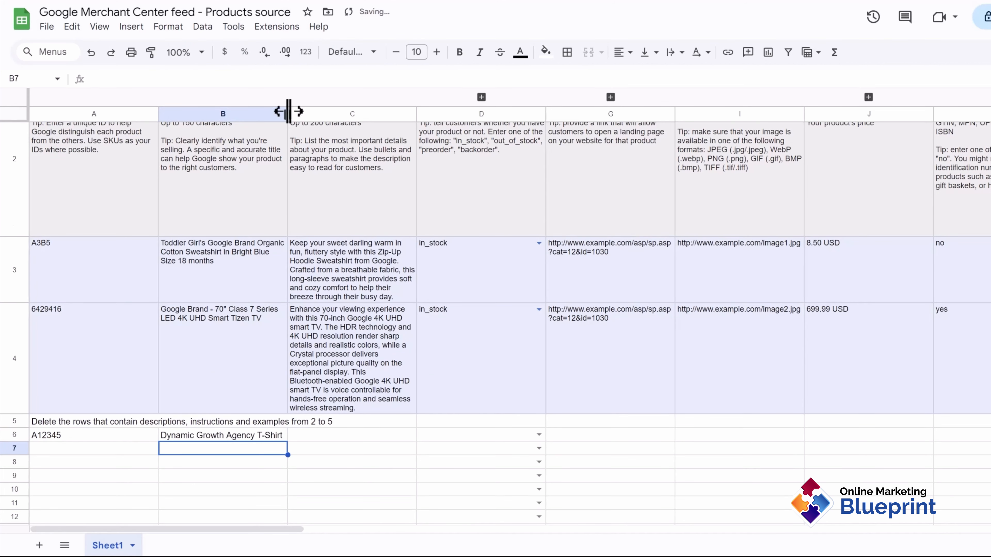
pyautogui.moveTo(288, 114); pyautogui.dragTo(347, 124)
pyautogui.scroll(3, 388, 364)
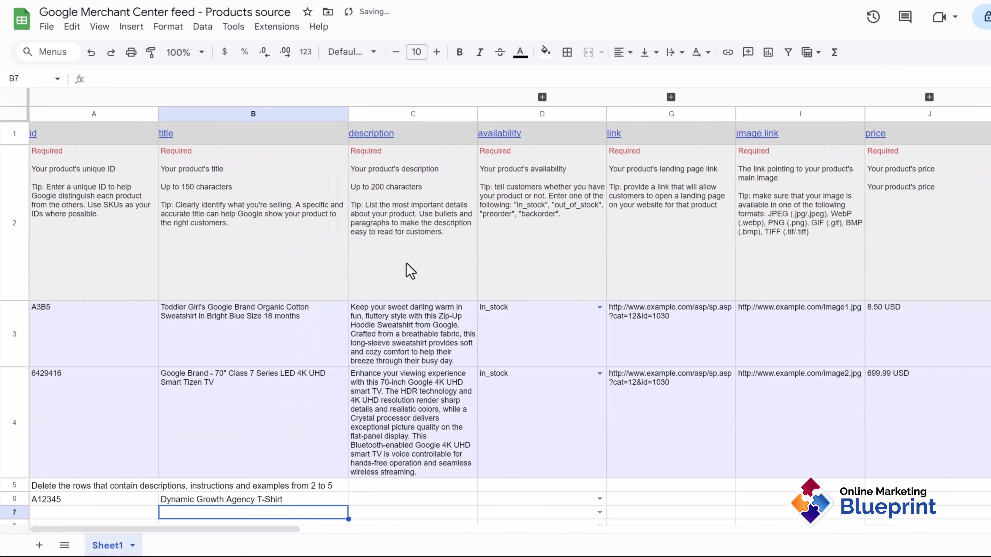
pyautogui.scroll(-5, 433, 269)
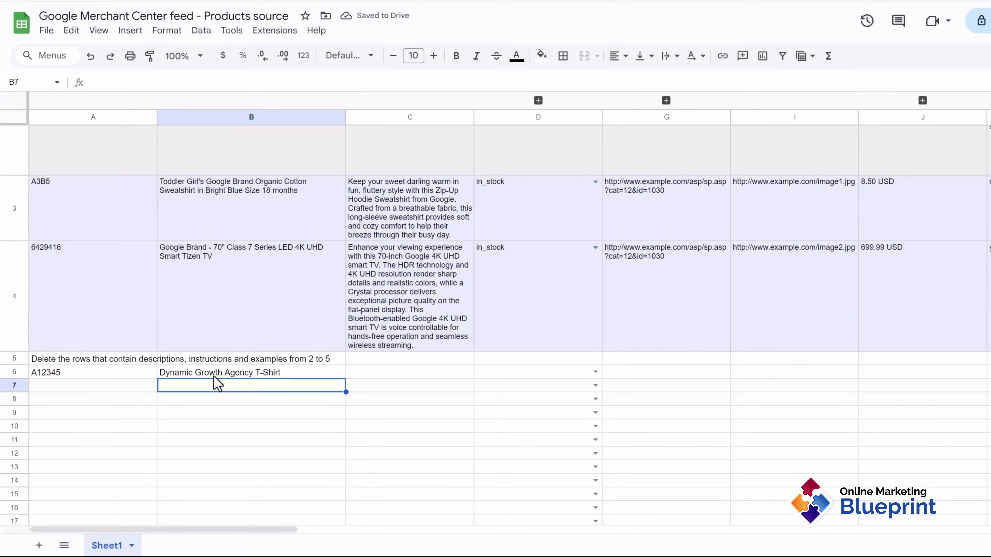
# Step: Ask ChatGPT to write a description for the product title copied from B6
pyautogui.click(224, 372)
pyautogui.hotkey('ctrl', 'c')
pyautogui.click(724, 10)
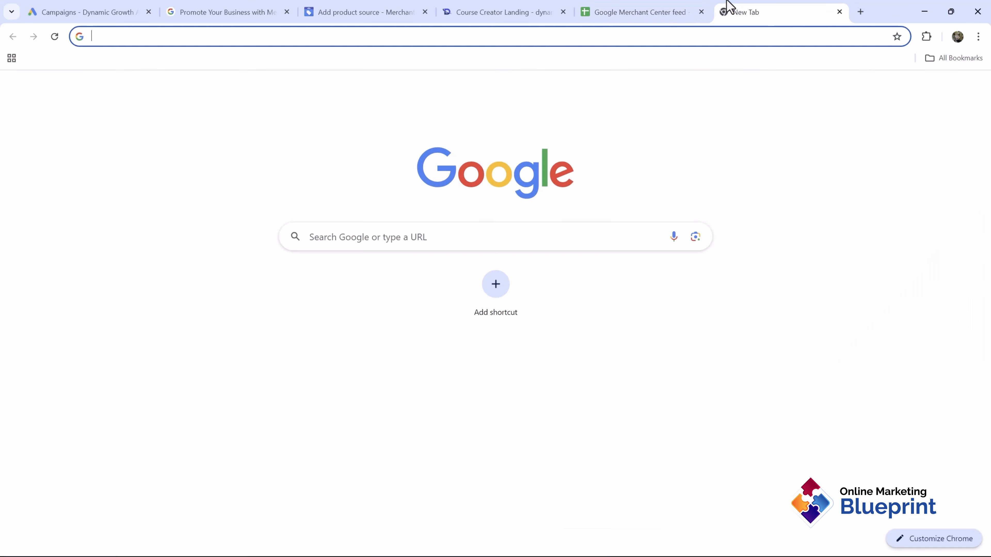
pyautogui.write('chatgpt.com')
pyautogui.press('Return')
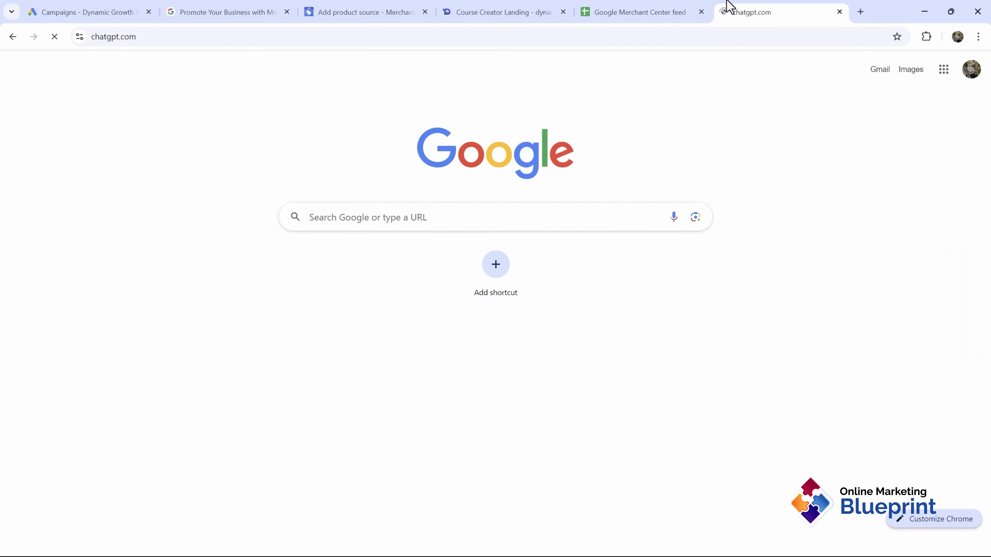
pyautogui.moveTo(721, 7); pyautogui.dragTo(503, 8)
pyautogui.write('write a description for:')
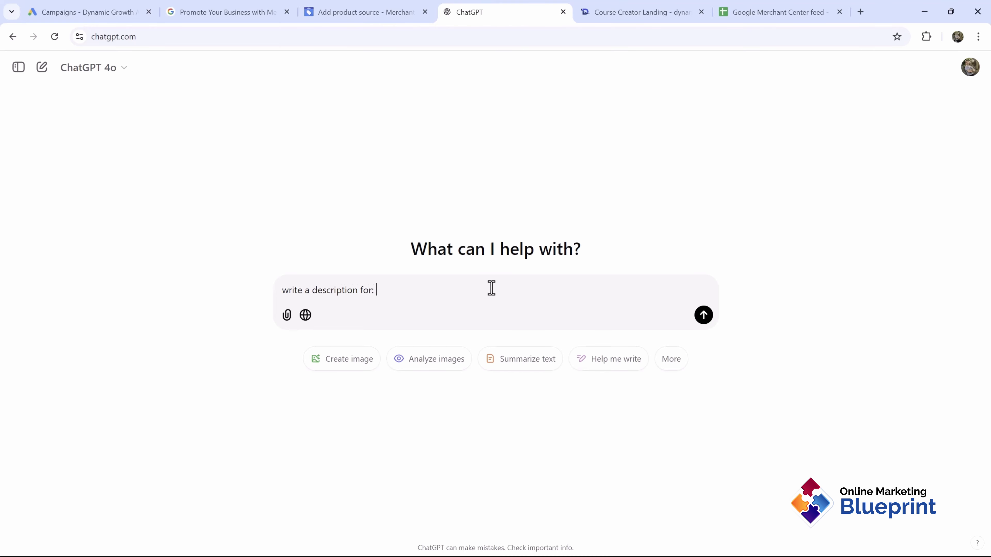
pyautogui.hotkey('ctrl', 'v')
pyautogui.press('Return')
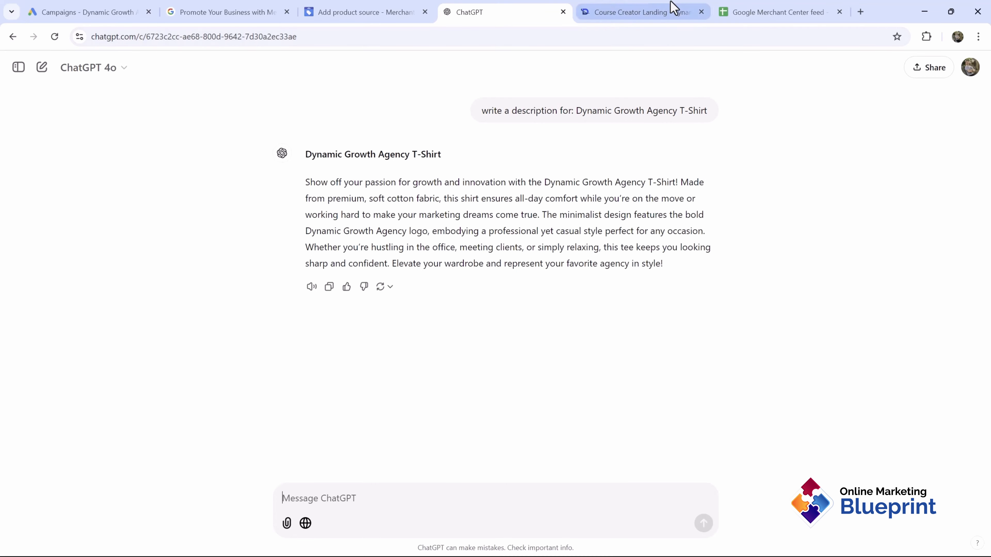
# Step: Select and copy ChatGPT's generated T-shirt description, then go back to the feed sheet
pyautogui.click(726, 5)
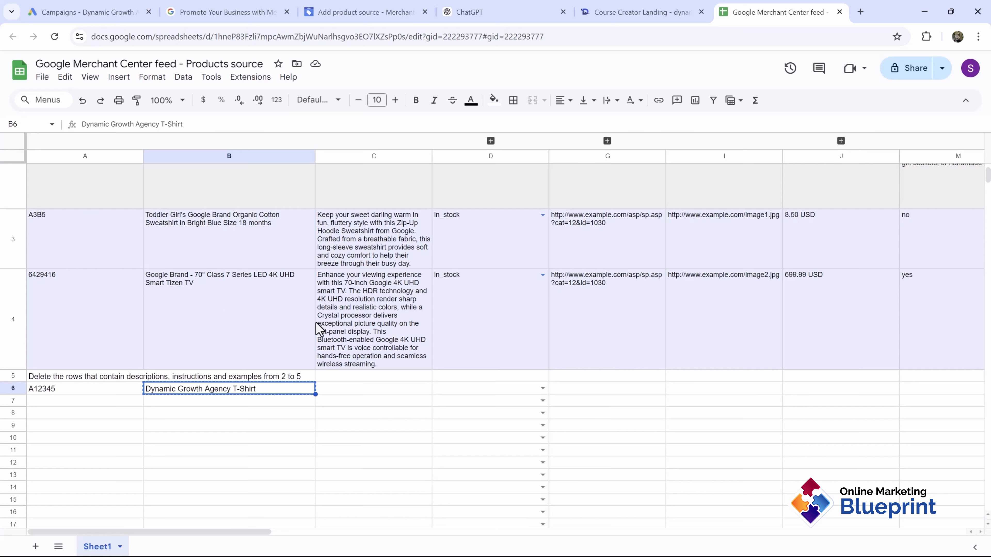
pyautogui.click(521, 7)
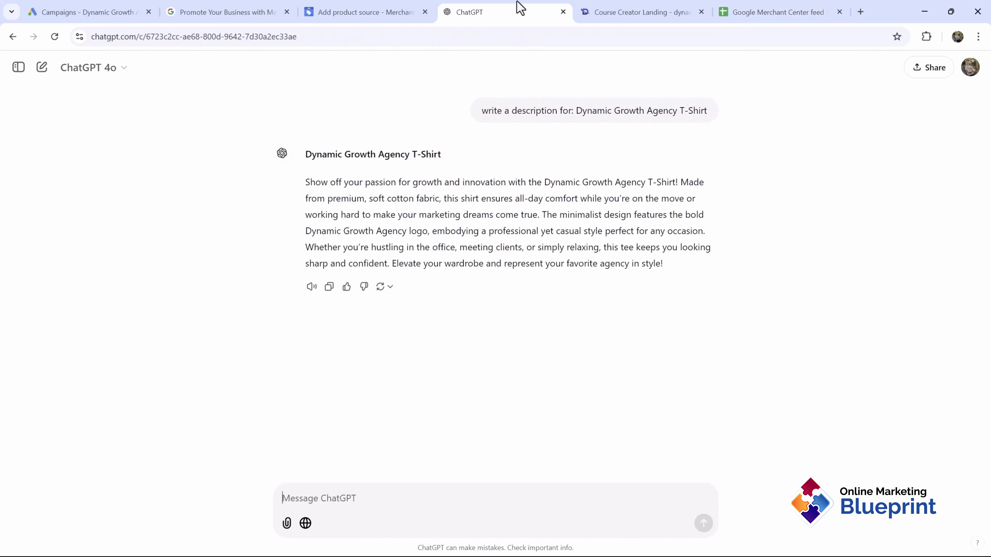
pyautogui.tripleClick(416, 232)
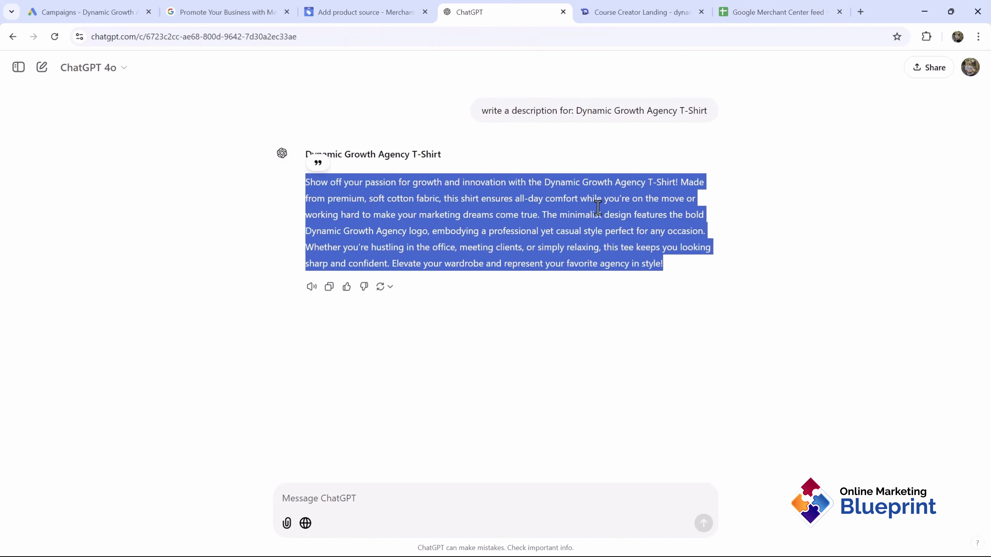
pyautogui.click(577, 186)
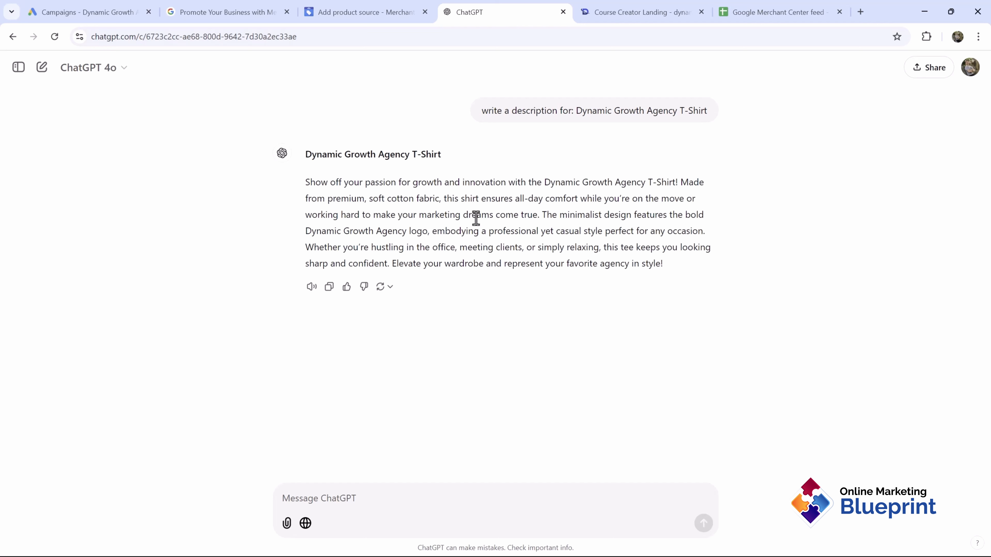
pyautogui.moveTo(427, 215); pyautogui.dragTo(481, 214)
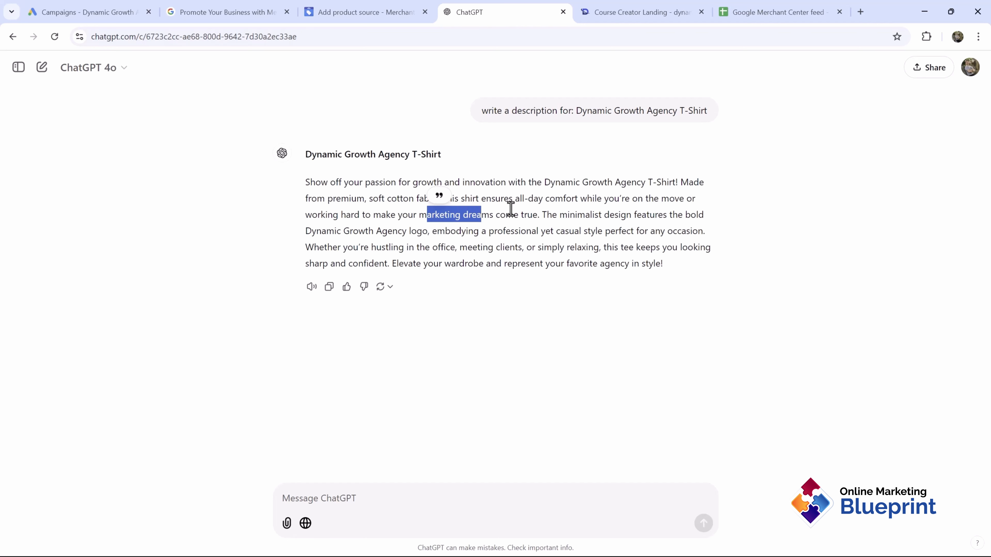
pyautogui.moveTo(356, 199); pyautogui.dragTo(464, 195)
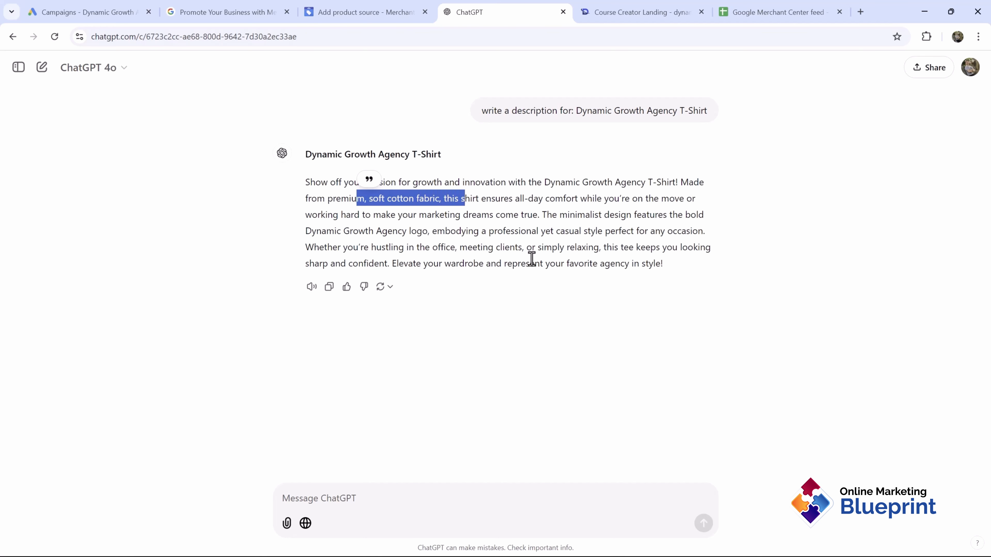
pyautogui.tripleClick(479, 227)
pyautogui.click(771, 8)
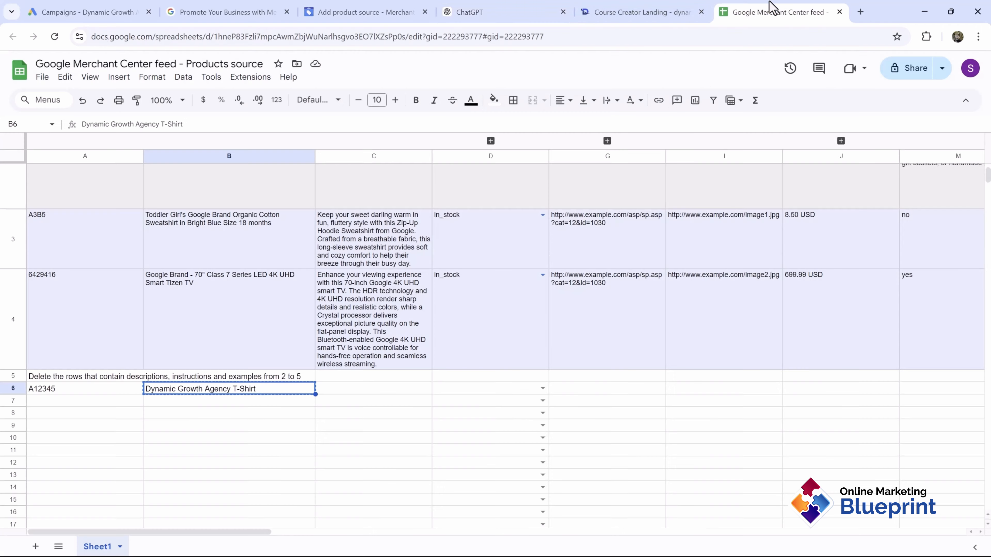
# Step: Paste the ChatGPT description into cell C6
pyautogui.click(345, 391)
pyautogui.hotkey('ctrl', 'v')
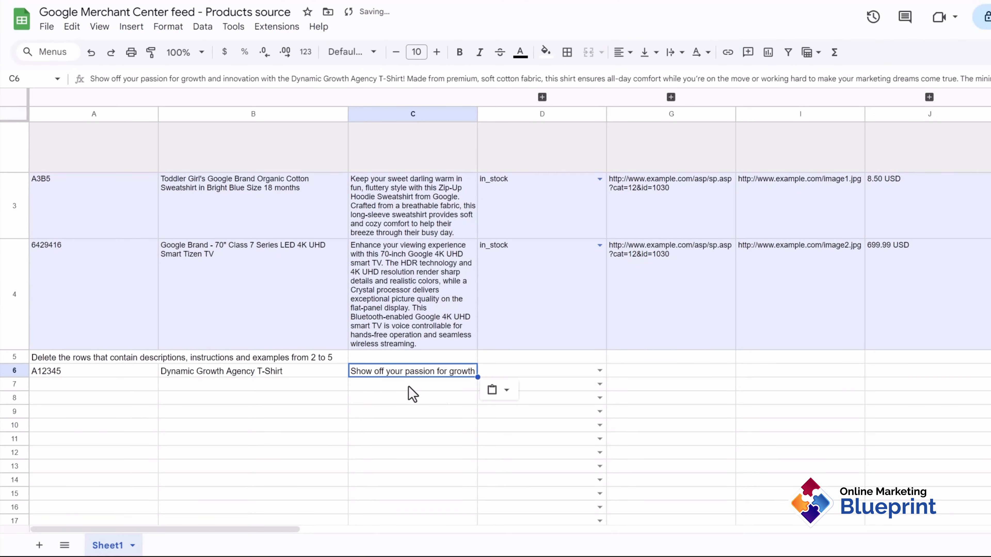
pyautogui.click(413, 411)
pyautogui.click(412, 369)
# Step: Adjust column C's width and turn on text wrapping for row 6
pyautogui.moveTo(477, 114); pyautogui.dragTo(476, 136)
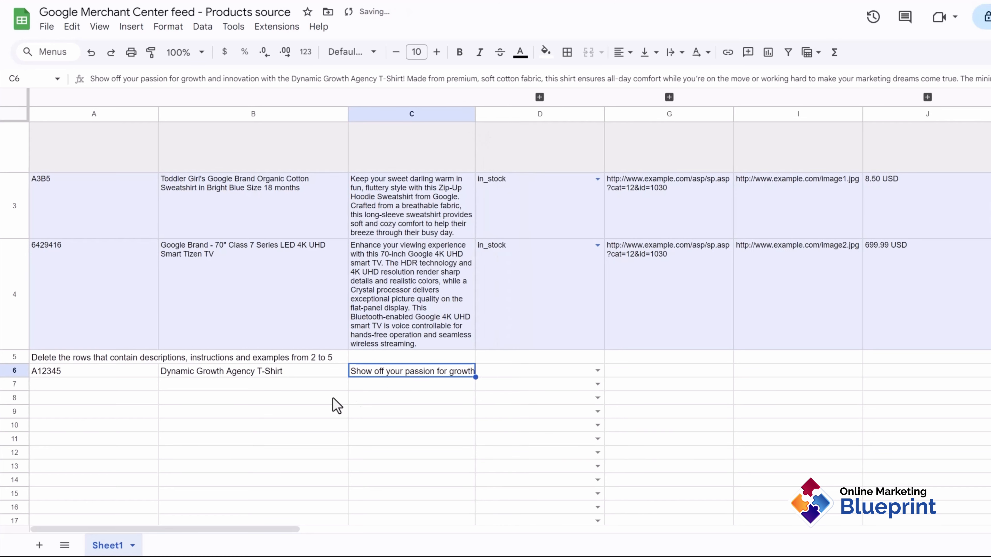
pyautogui.click(12, 370)
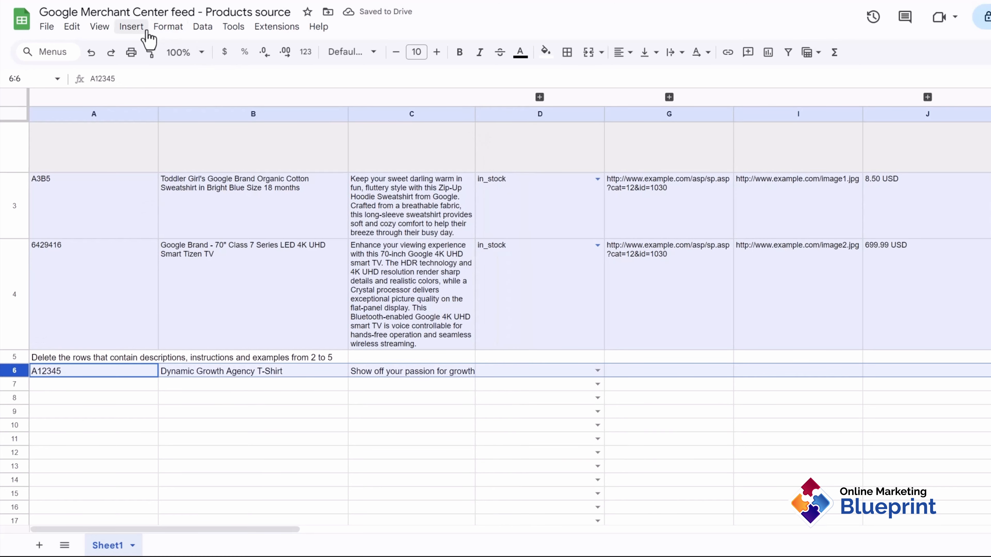
pyautogui.click(167, 26)
pyautogui.moveTo(213, 143)
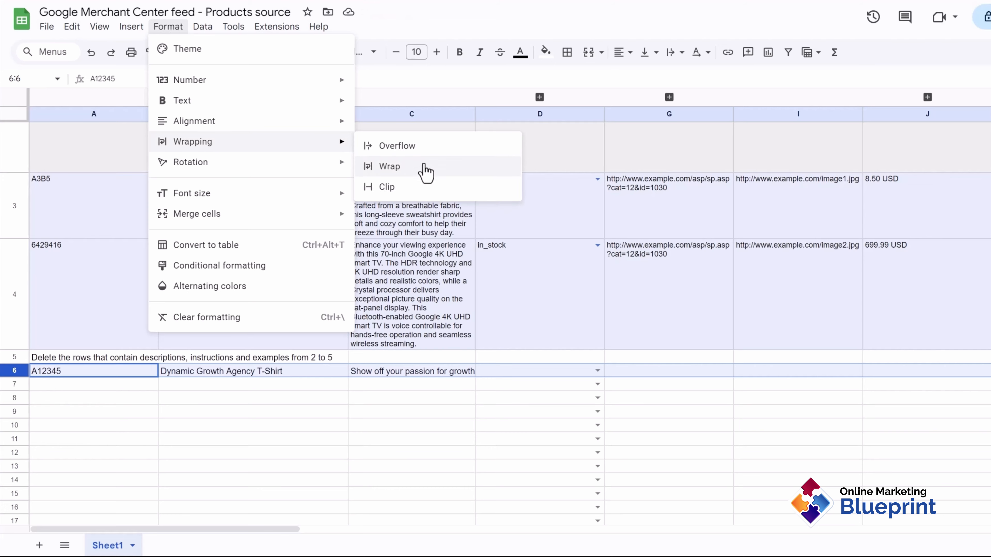
pyautogui.click(426, 172)
# Step: Shorten row 6's height and widen column C to fit the description
pyautogui.scroll(-2, 460, 367)
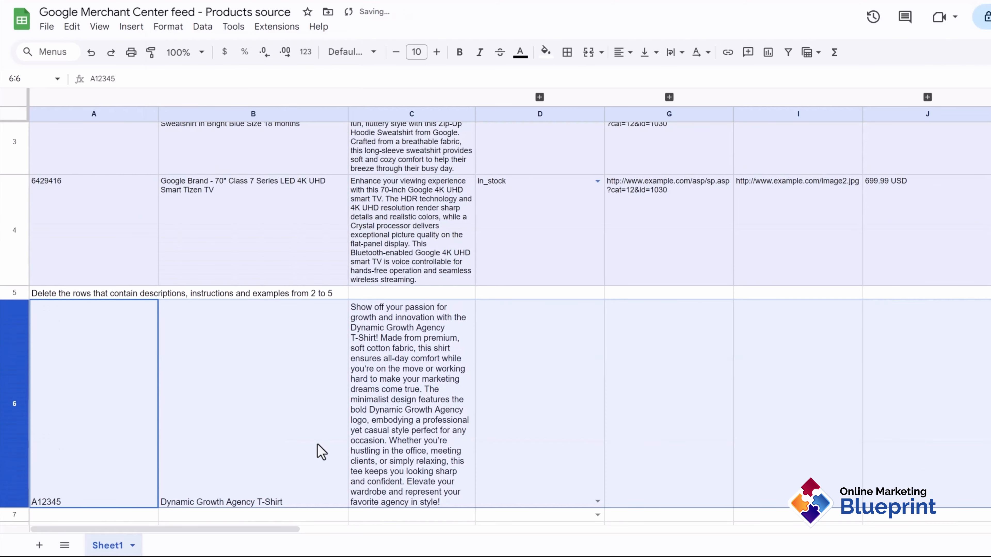
pyautogui.scroll(-2, 320, 453)
pyautogui.click(491, 491)
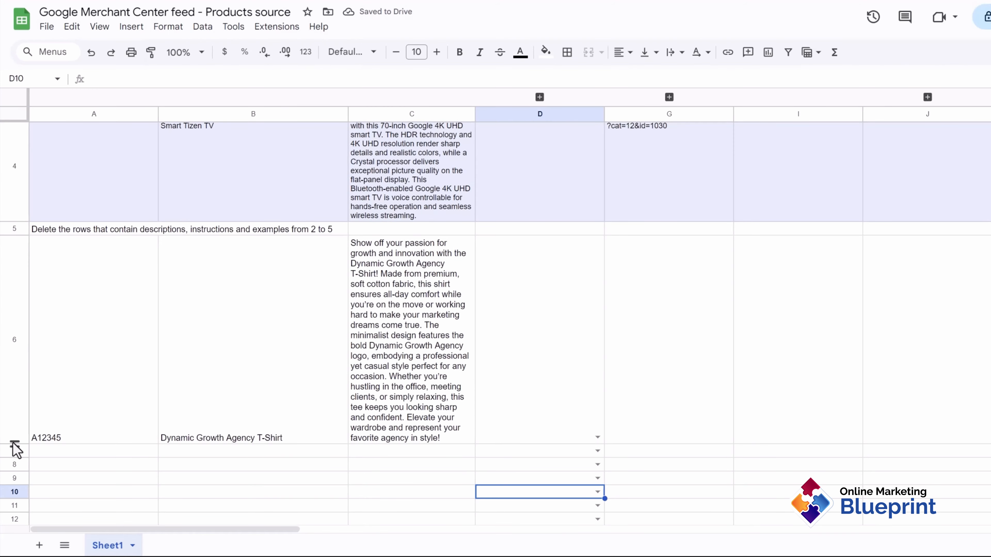
pyautogui.moveTo(15, 445); pyautogui.dragTo(13, 384)
pyautogui.scroll(3, 484, 223)
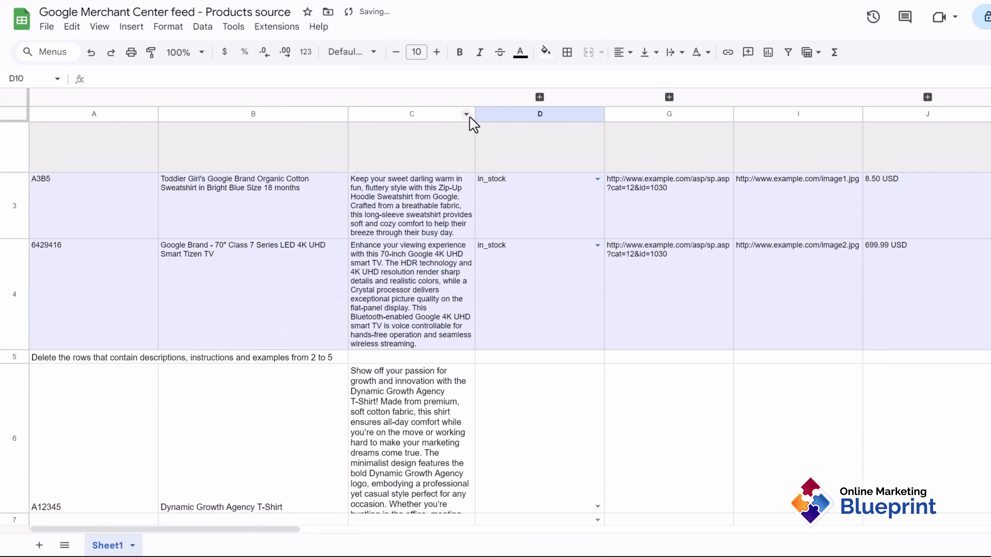
pyautogui.moveTo(474, 113); pyautogui.dragTo(559, 118)
# Step: Set the T-shirt's availability in D6 to in_stock
pyautogui.scroll(1, 596, 384)
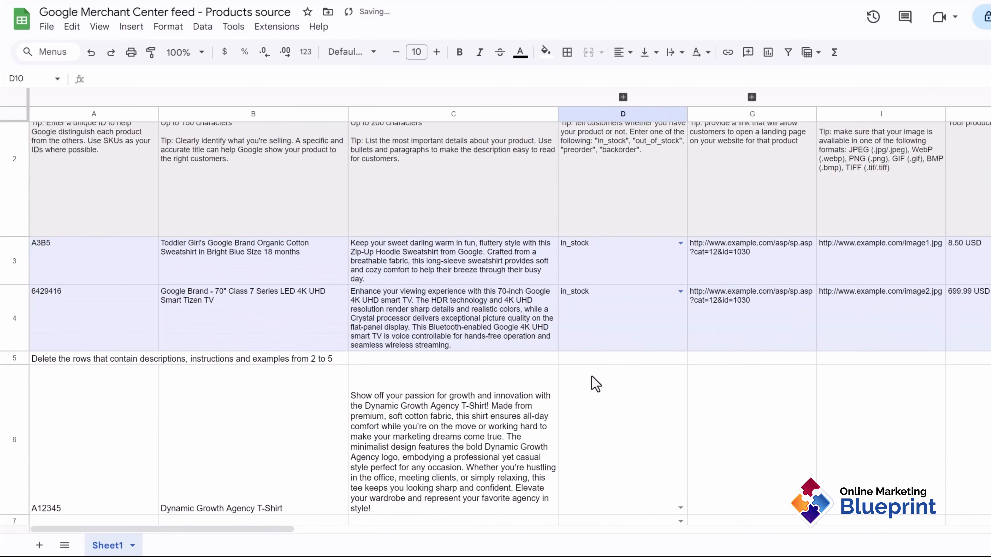
pyautogui.scroll(2, 595, 386)
pyautogui.scroll(-5, 657, 273)
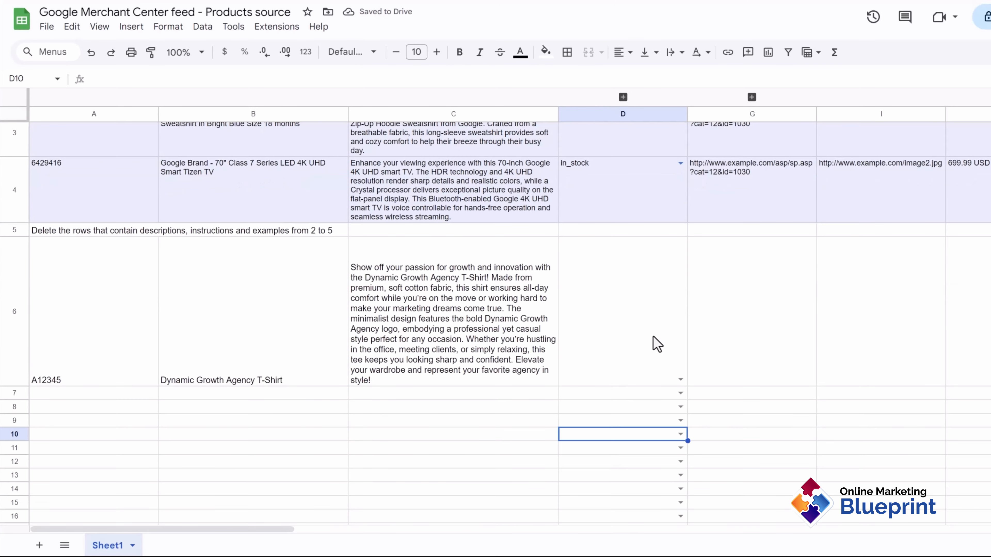
pyautogui.click(681, 381)
pyautogui.click(581, 395)
pyautogui.scroll(2, 740, 363)
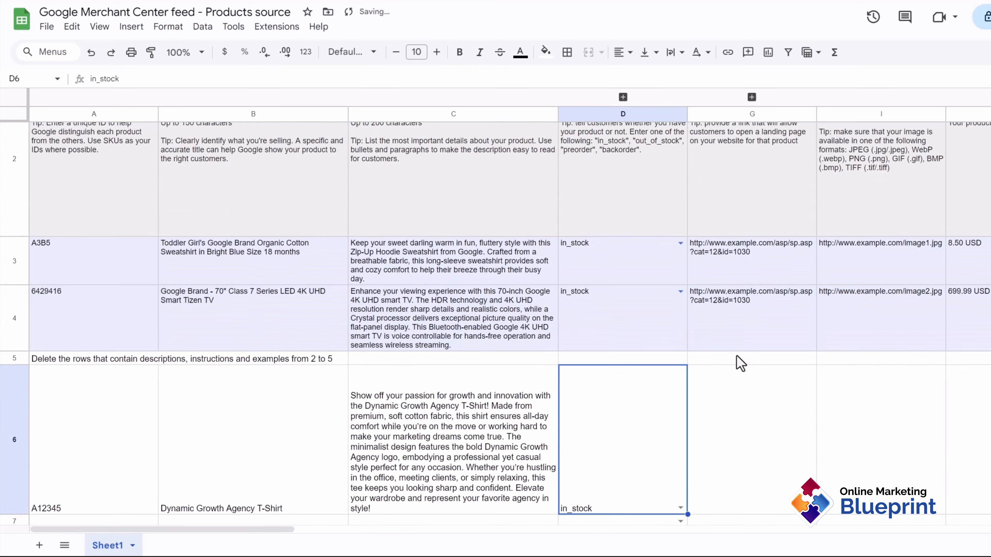
pyautogui.scroll(1, 740, 363)
pyautogui.scroll(-2, 737, 312)
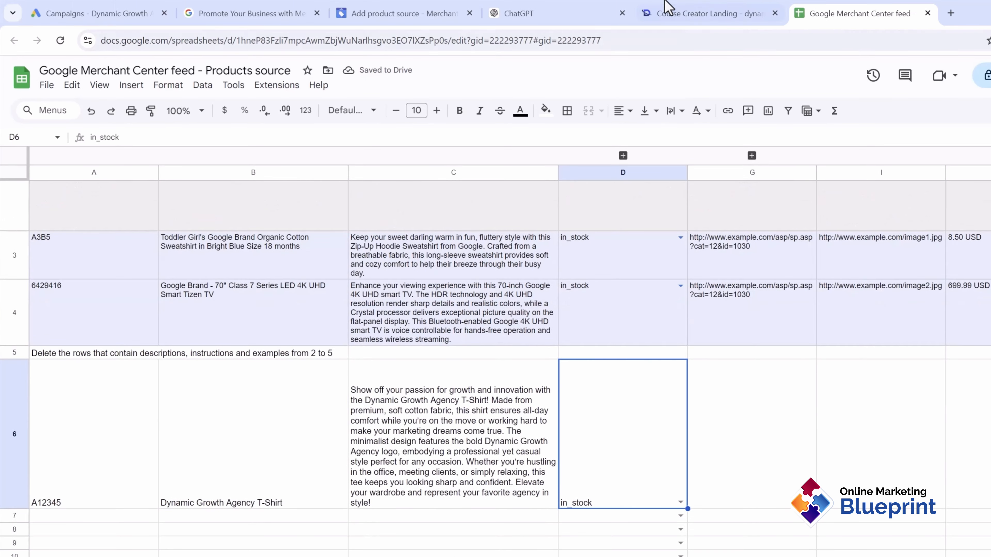
pyautogui.click(668, 6)
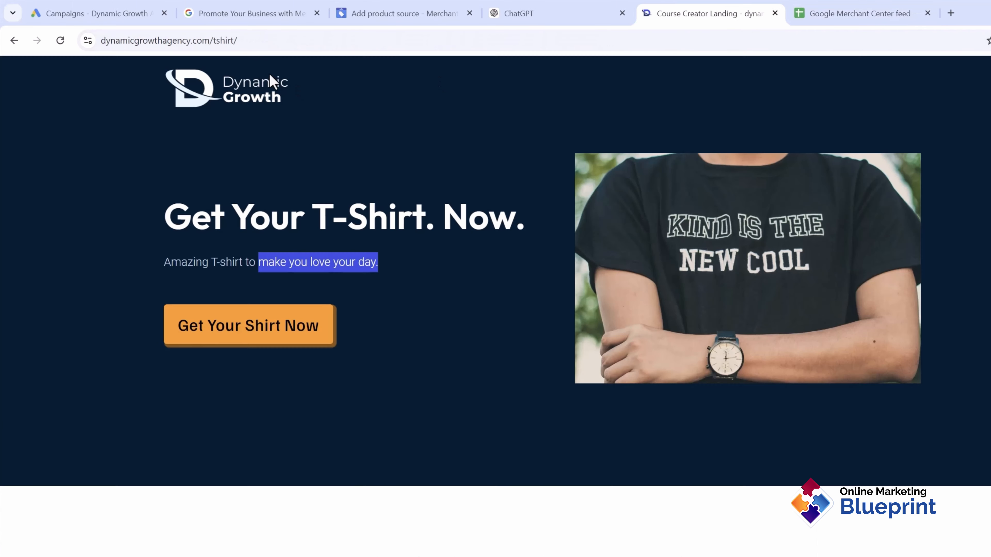
pyautogui.click(239, 39)
pyautogui.click(841, 9)
pyautogui.click(714, 481)
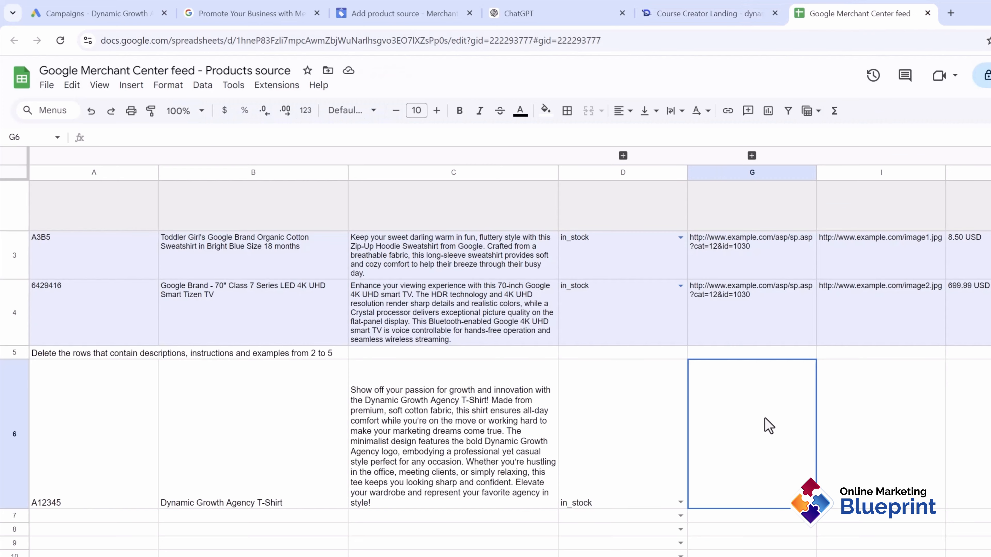
pyautogui.write('https://dynamicgrowthagency.com/tshirt/')
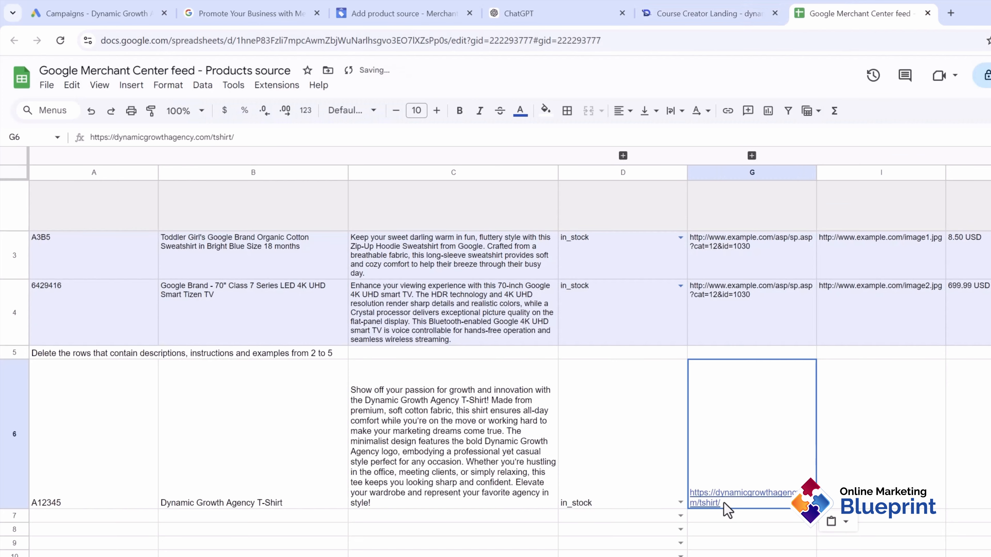
pyautogui.hscroll(3, 831, 416)
pyautogui.hscroll(1, 726, 429)
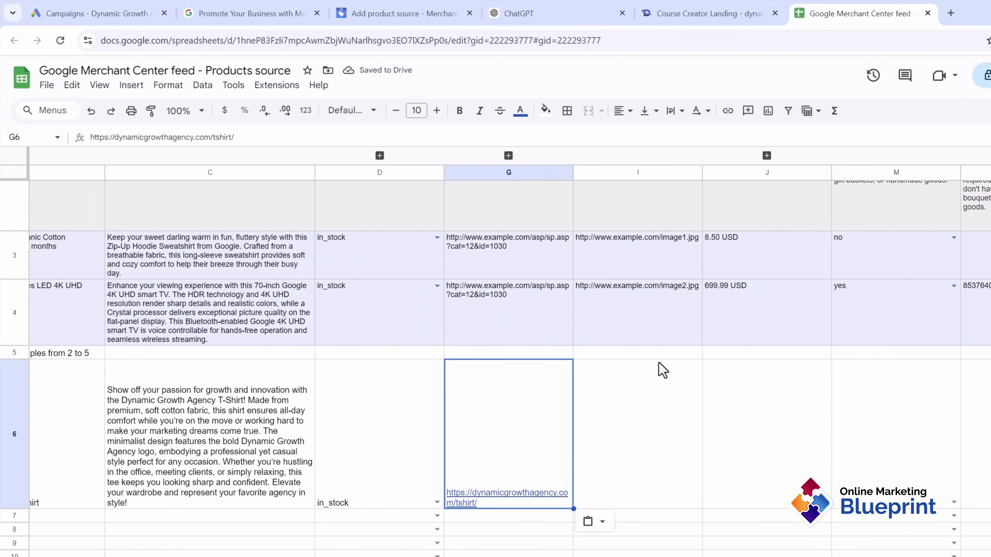
pyautogui.scroll(3, 660, 351)
pyautogui.scroll(-2, 659, 345)
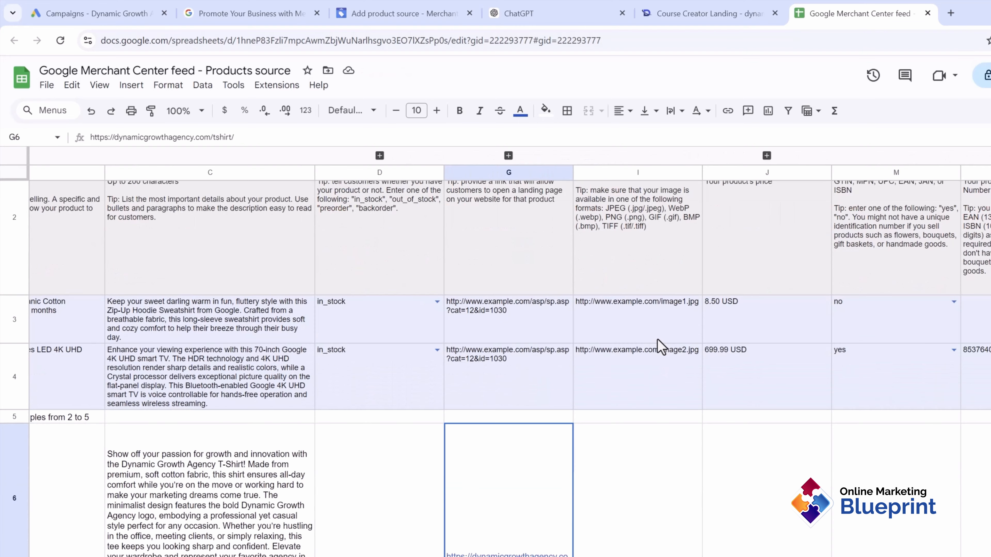
pyautogui.scroll(2, 659, 344)
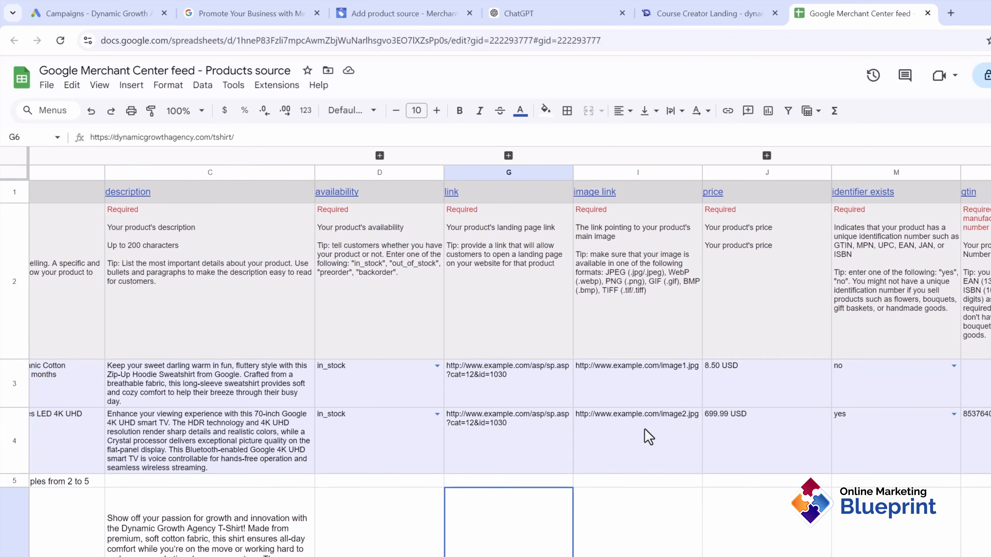
pyautogui.scroll(-3, 648, 436)
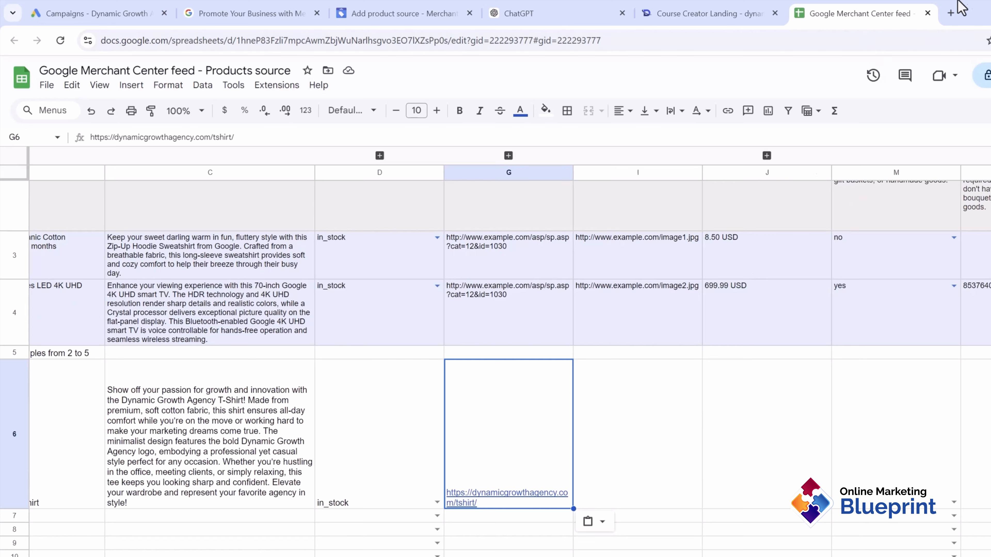
# Step: Upload the T-shirt photo to imgbb.com
pyautogui.click(949, 11)
pyautogui.write('im')
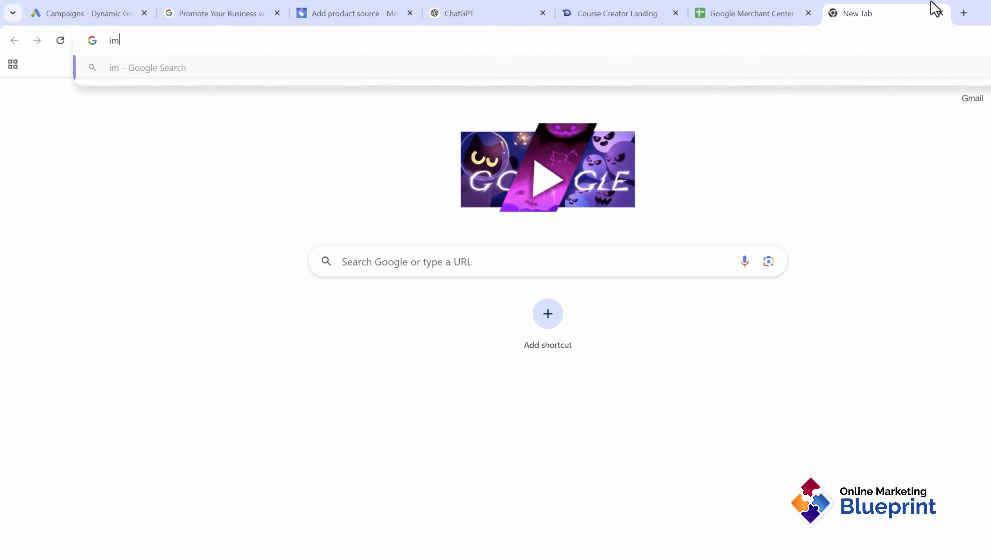
pyautogui.write('gbb.com')
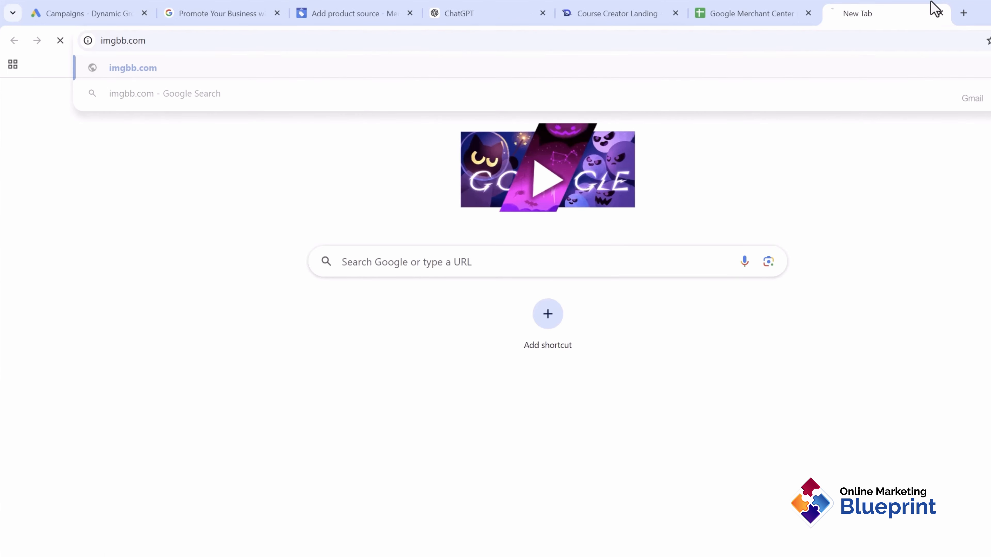
pyautogui.press('Return')
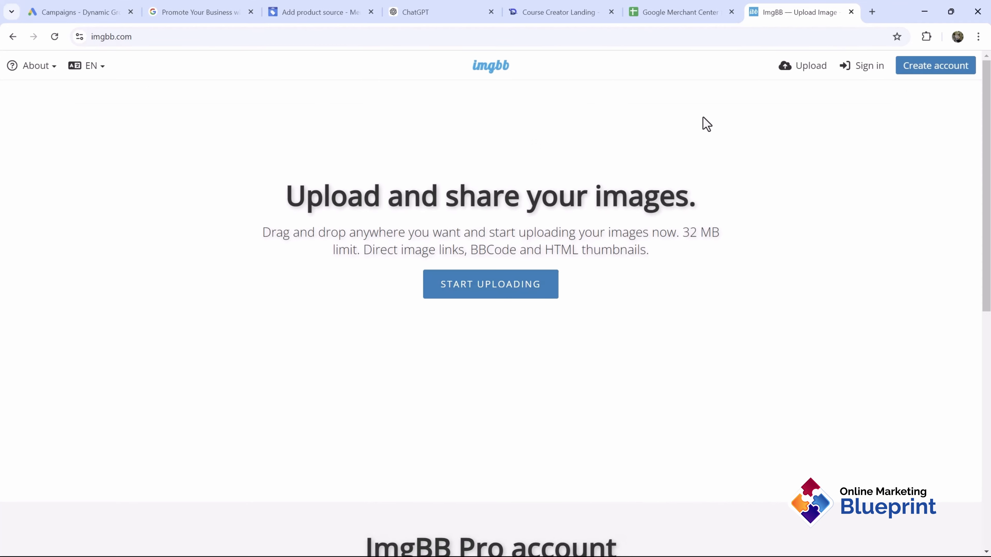
pyautogui.click(897, 72)
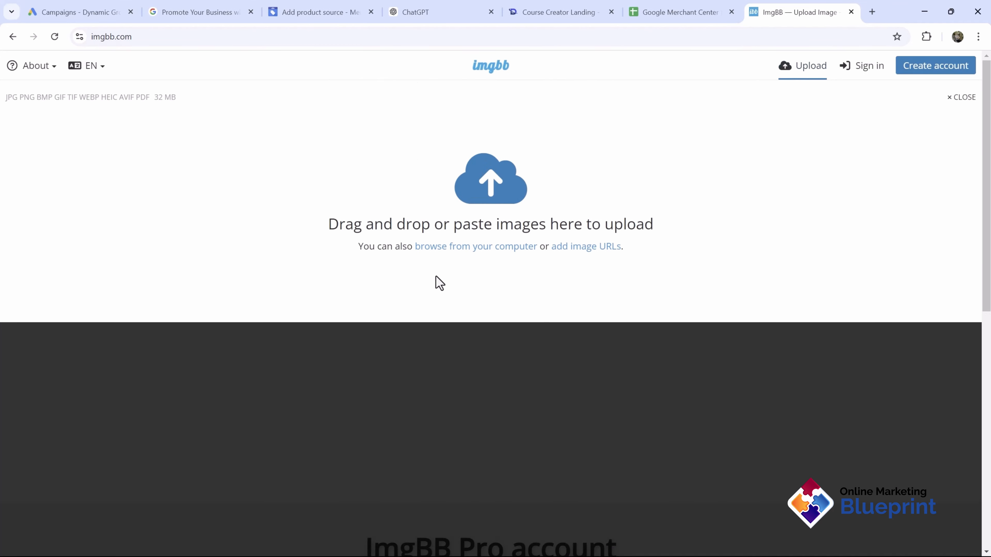
pyautogui.hotkey('ctrl', 'v')
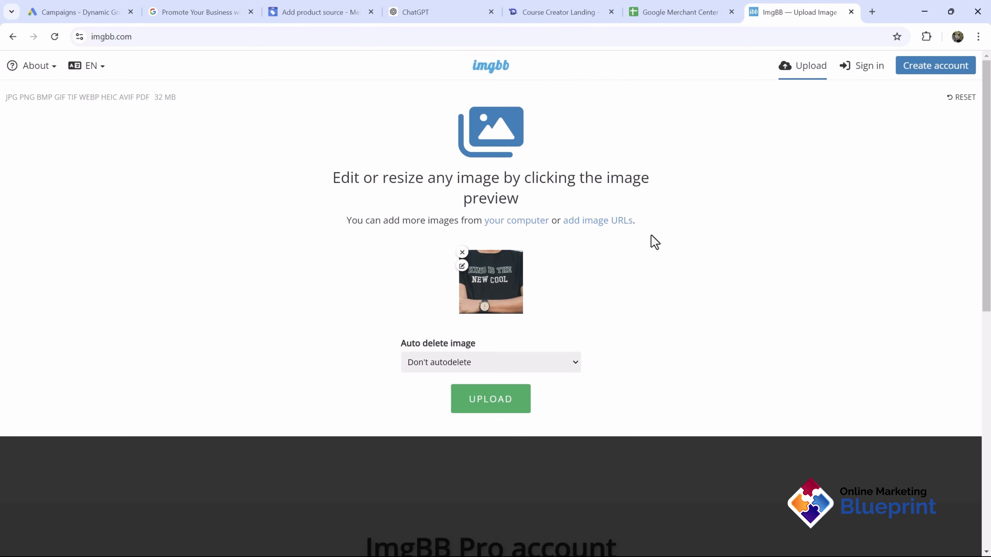
pyautogui.click(476, 408)
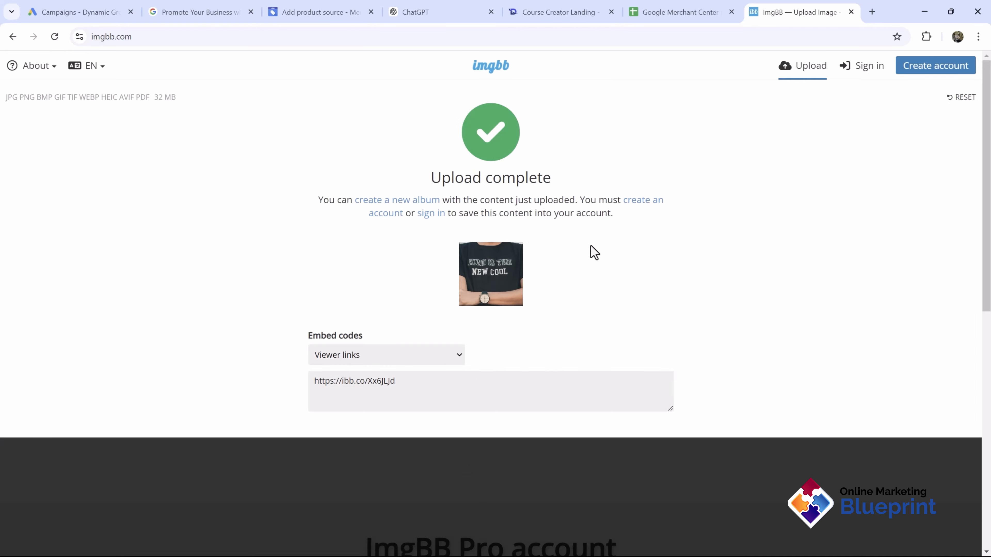
pyautogui.click(427, 378)
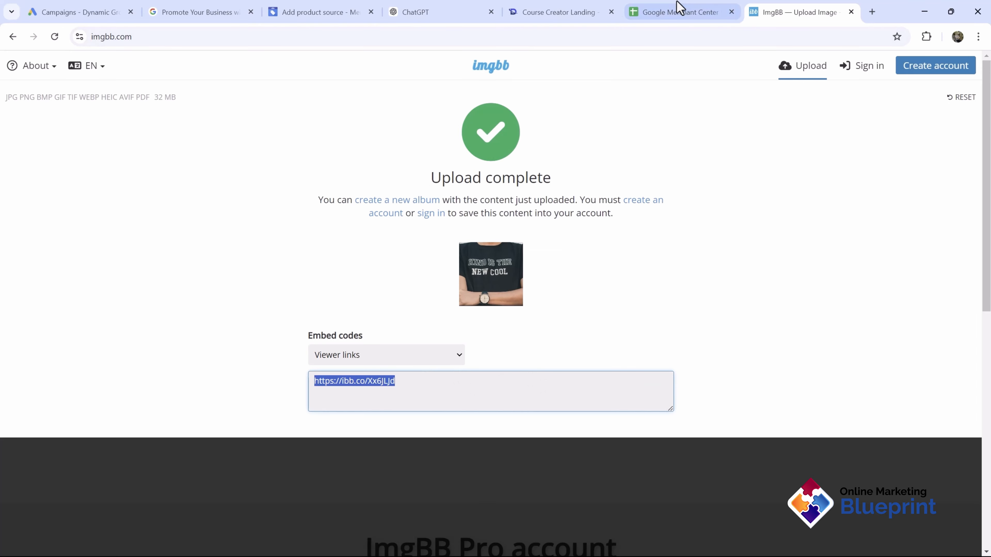
# Step: Check the image link column's requirements, then copy ImgBB's HTML full linked embed code
pyautogui.click(676, 9)
pyautogui.scroll(3, 511, 273)
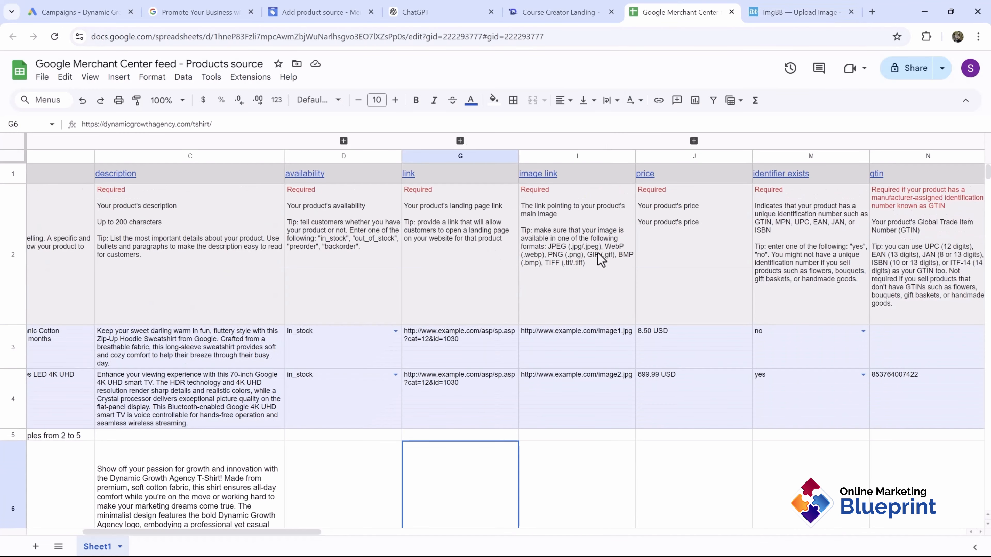
pyautogui.click(566, 255)
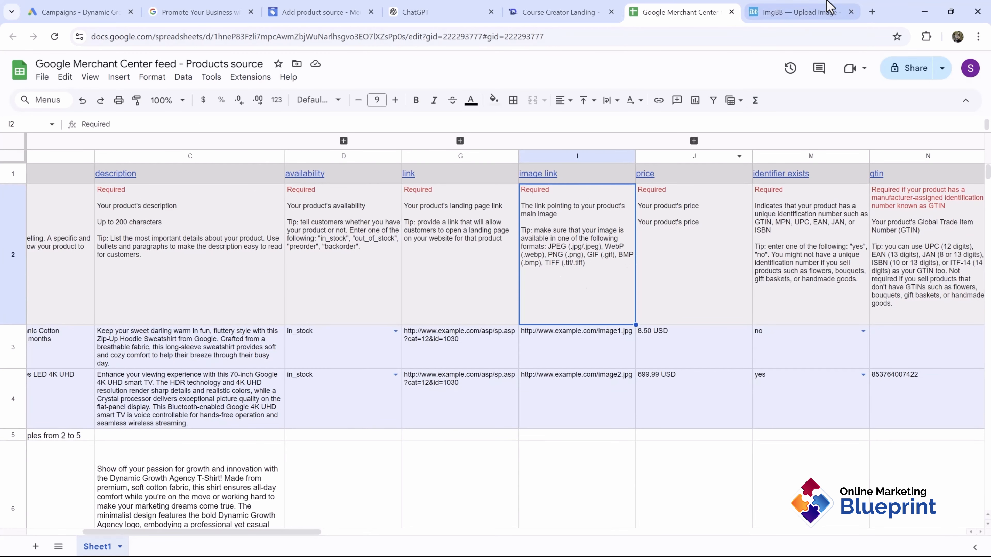
pyautogui.click(823, 9)
pyautogui.click(436, 394)
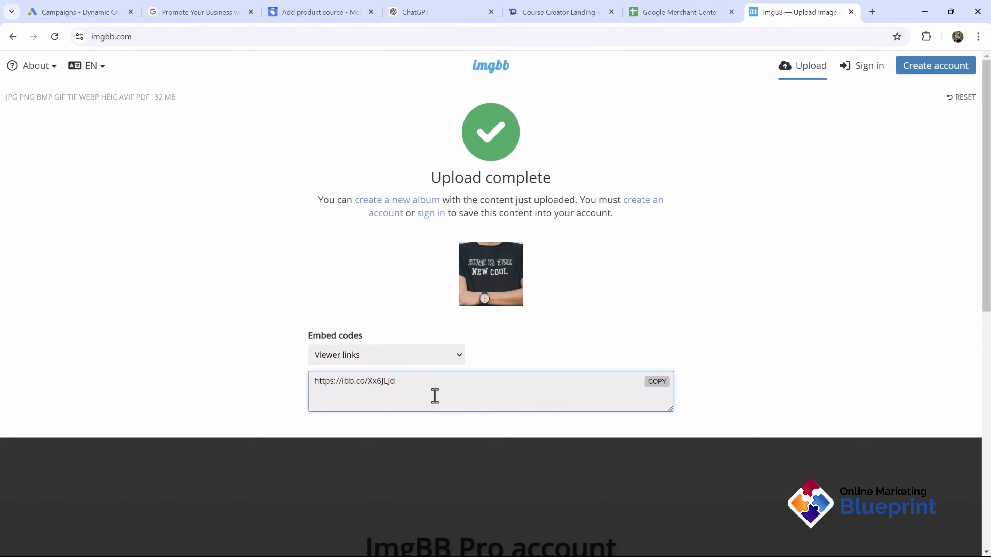
pyautogui.click(402, 355)
pyautogui.click(400, 415)
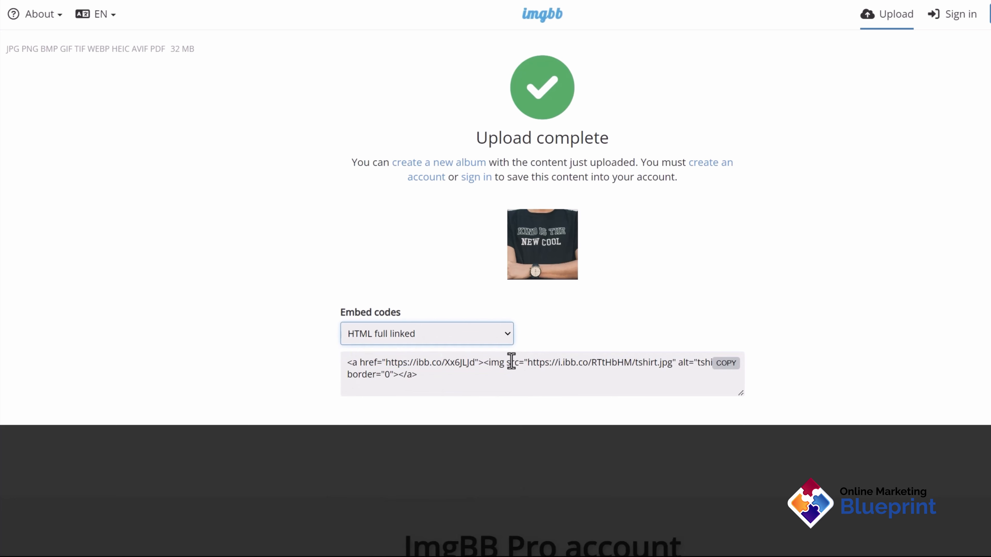
pyautogui.moveTo(671, 361); pyautogui.dragTo(527, 359)
pyautogui.click(662, 369)
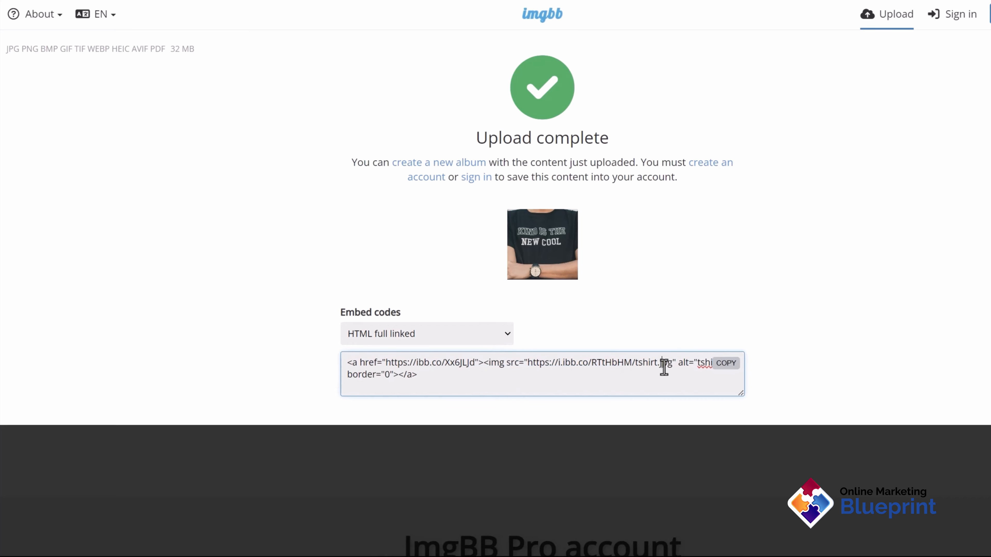
pyautogui.click(726, 363)
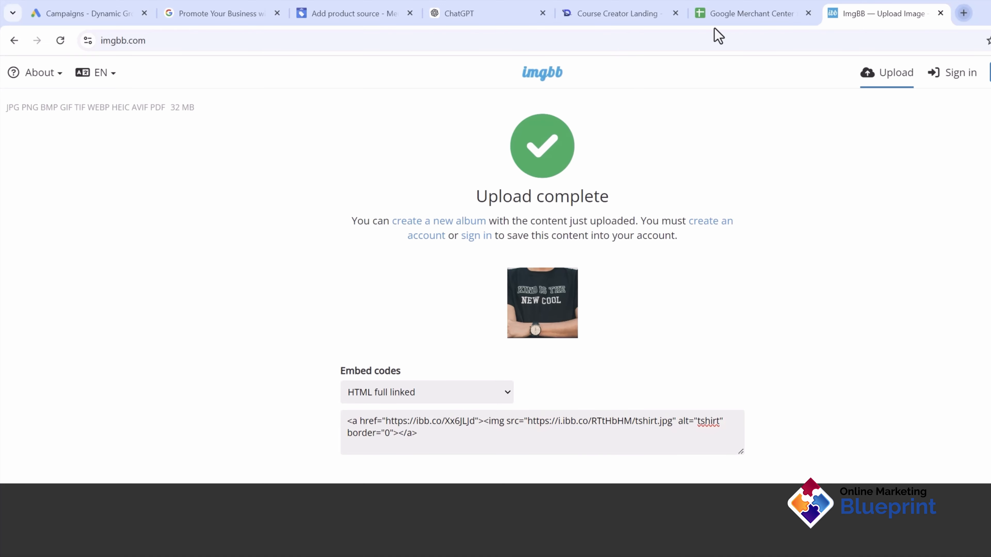
pyautogui.hotkey('ctrl', 't')
pyautogui.hotkey('ctrl', 'v')
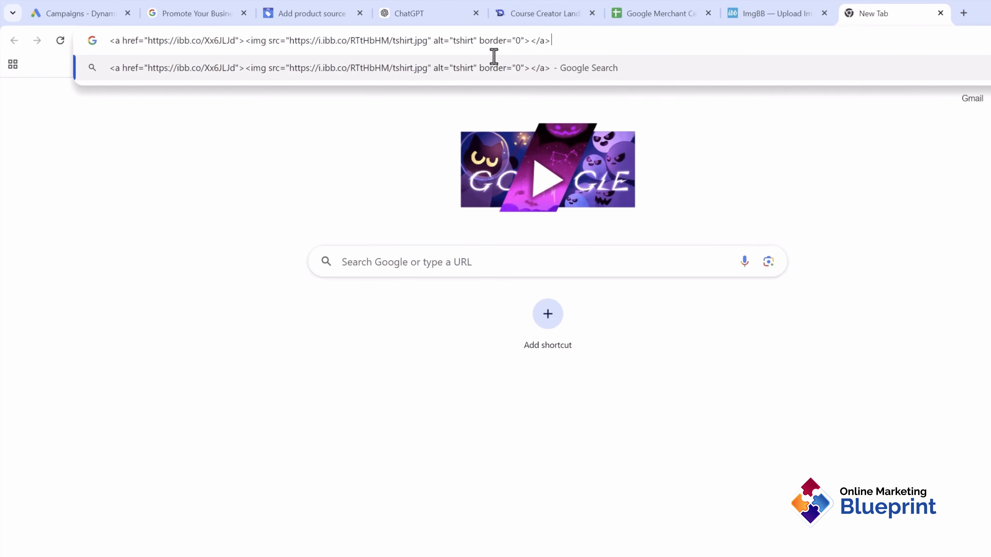
pyautogui.moveTo(494, 56); pyautogui.dragTo(429, 53)
pyautogui.moveTo(548, 42); pyautogui.dragTo(410, 41)
pyautogui.press('BackSpace')
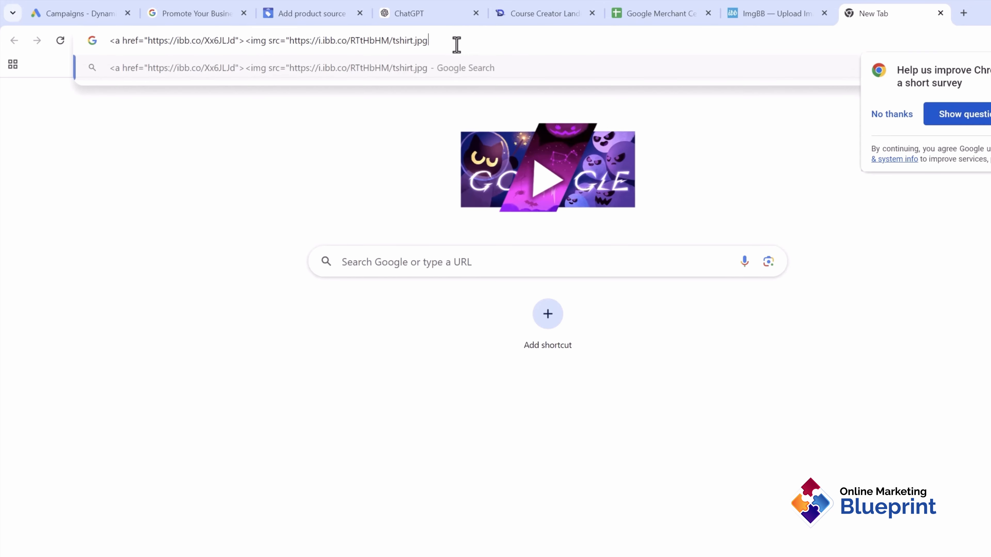
pyautogui.moveTo(286, 41); pyautogui.dragTo(110, 41)
pyautogui.press('BackSpace')
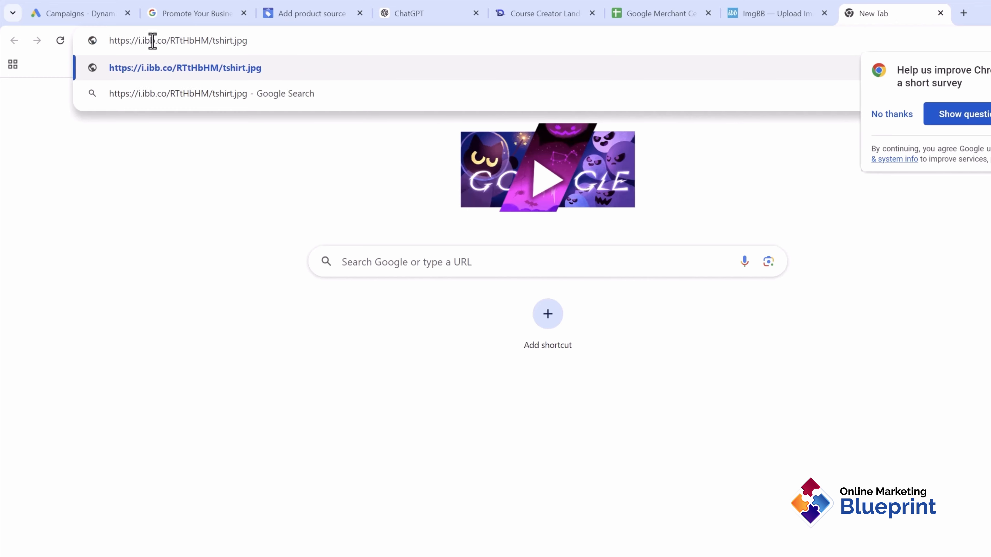
pyautogui.press('Return')
pyautogui.click(218, 46)
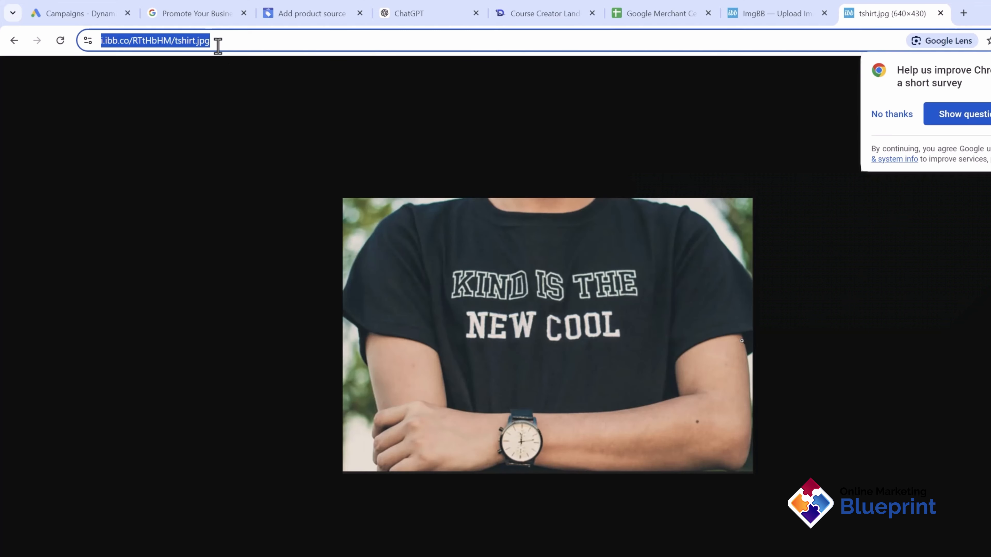
pyautogui.click(674, 9)
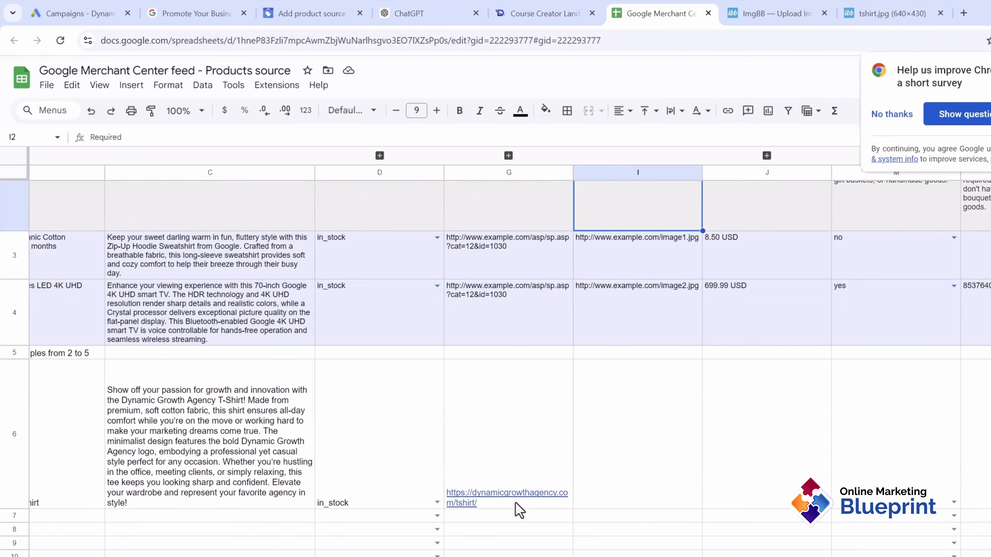
# Step: Paste the direct ImgBB image URL into I6
pyautogui.click(663, 468)
pyautogui.hotkey('ctrl', 'v')
pyautogui.scroll(2, 718, 447)
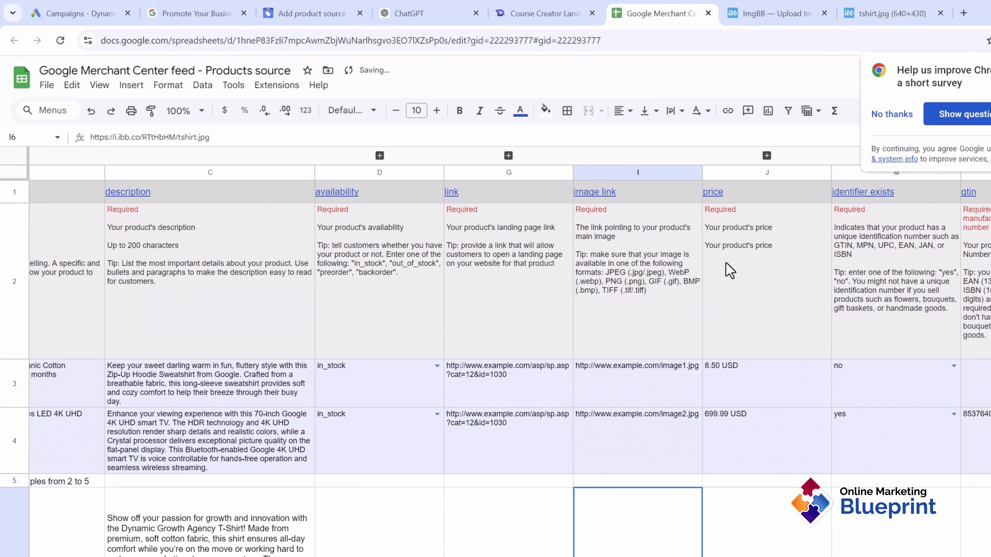
pyautogui.scroll(-2, 730, 270)
# Step: Close the ImgBB tabs and check the T-shirt's price on its landing and checkout pages
pyautogui.click(806, 10)
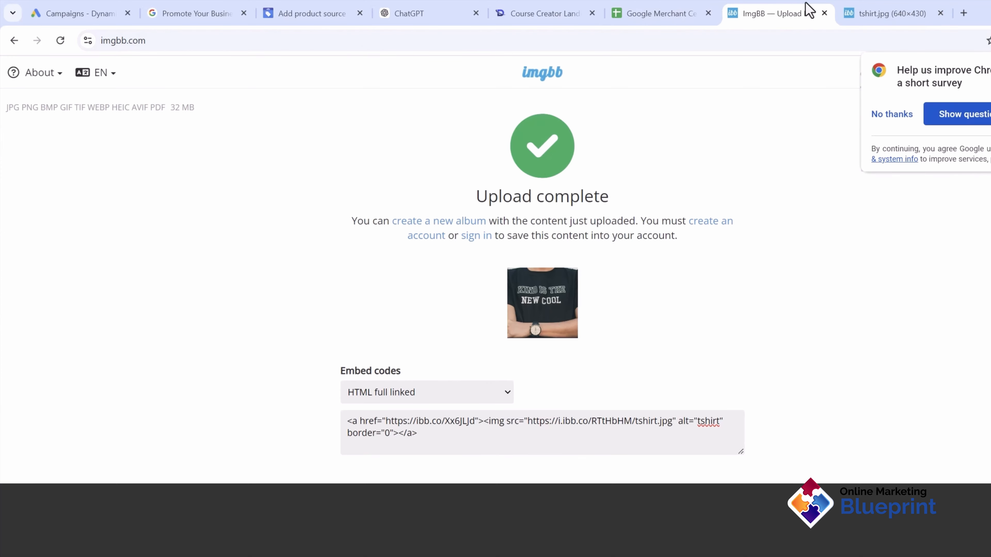
pyautogui.click(824, 13)
pyautogui.click(824, 13)
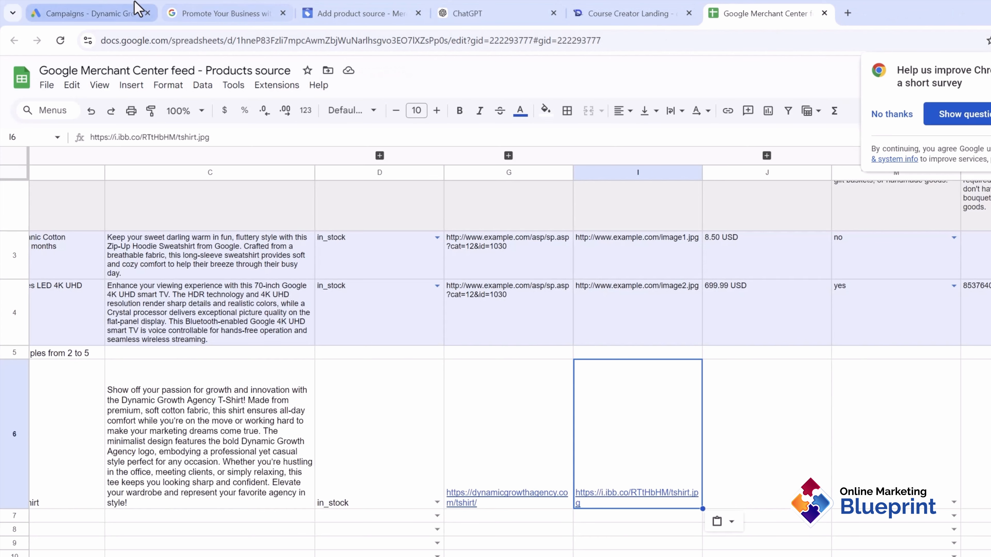
pyautogui.click(628, 12)
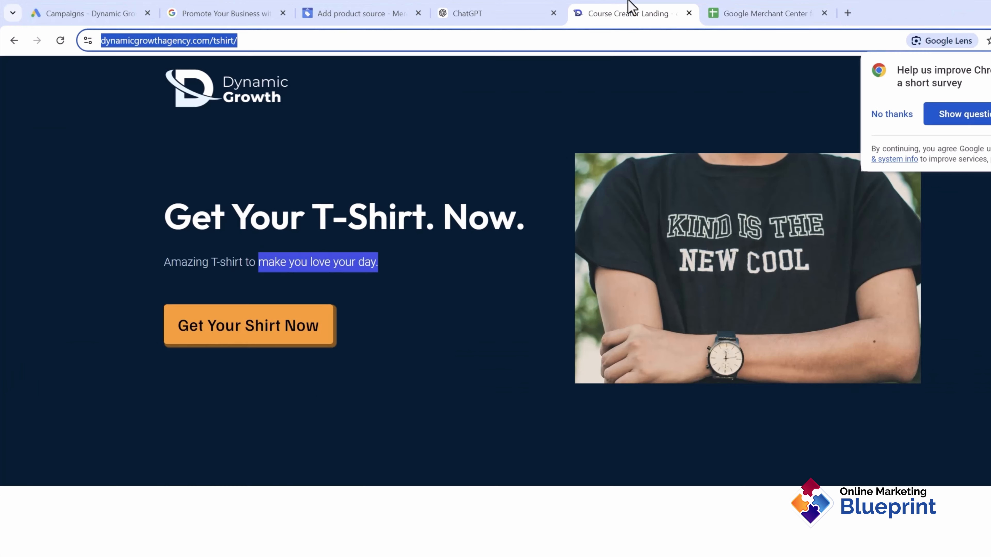
pyautogui.click(299, 345)
pyautogui.scroll(-4, 495, 392)
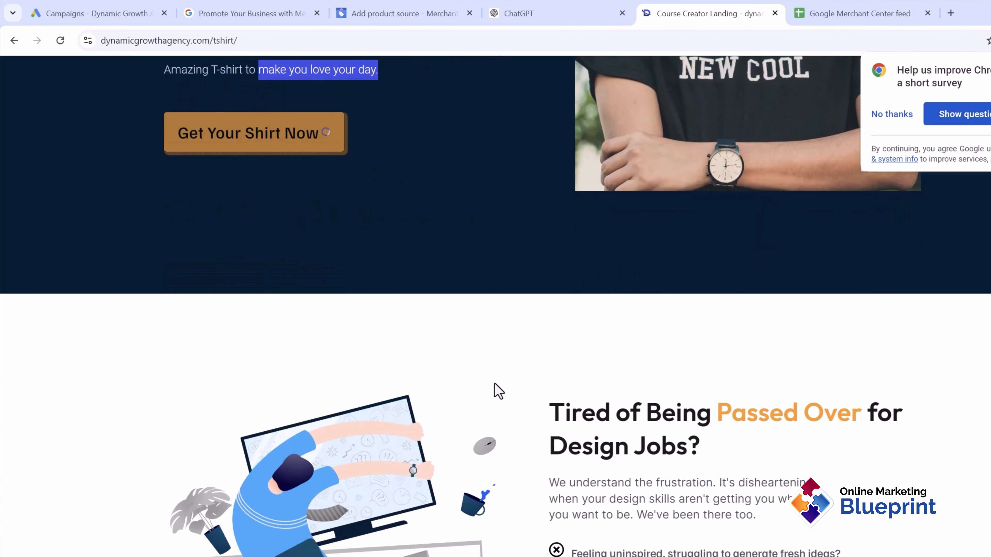
pyautogui.scroll(4, 495, 391)
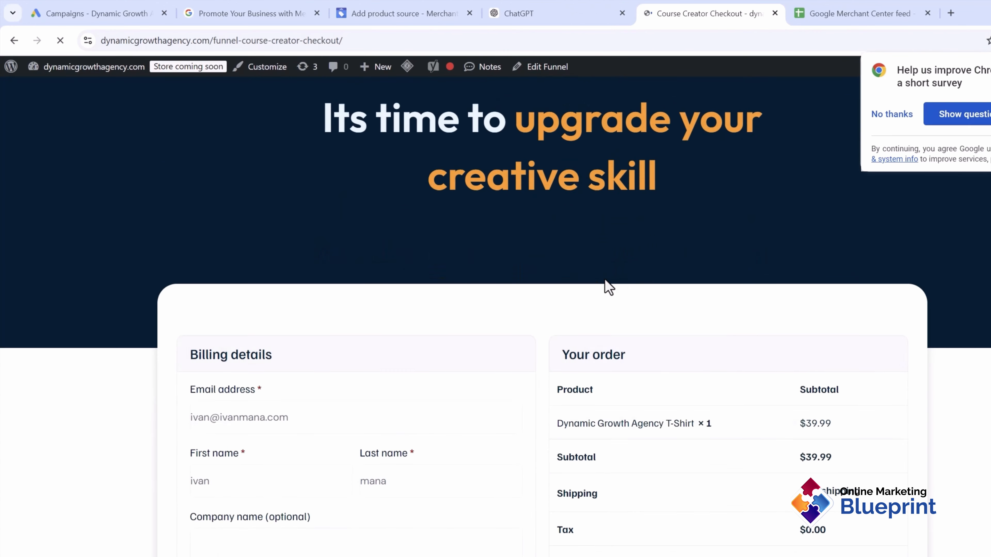
pyautogui.scroll(-7, 609, 288)
pyautogui.click(855, 13)
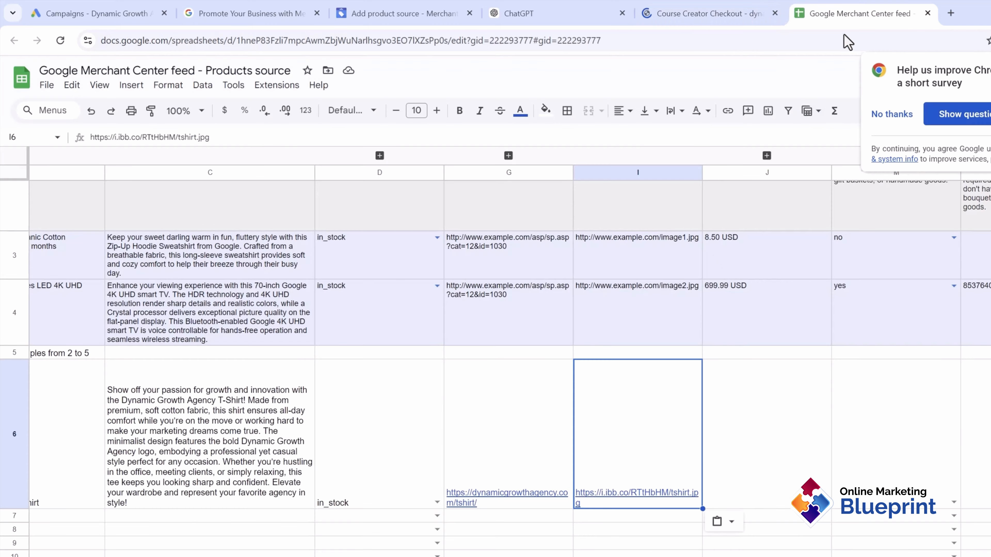
# Step: Enter $39.99 as the T-shirt's price in J6
pyautogui.click(753, 470)
pyautogui.write('$3')
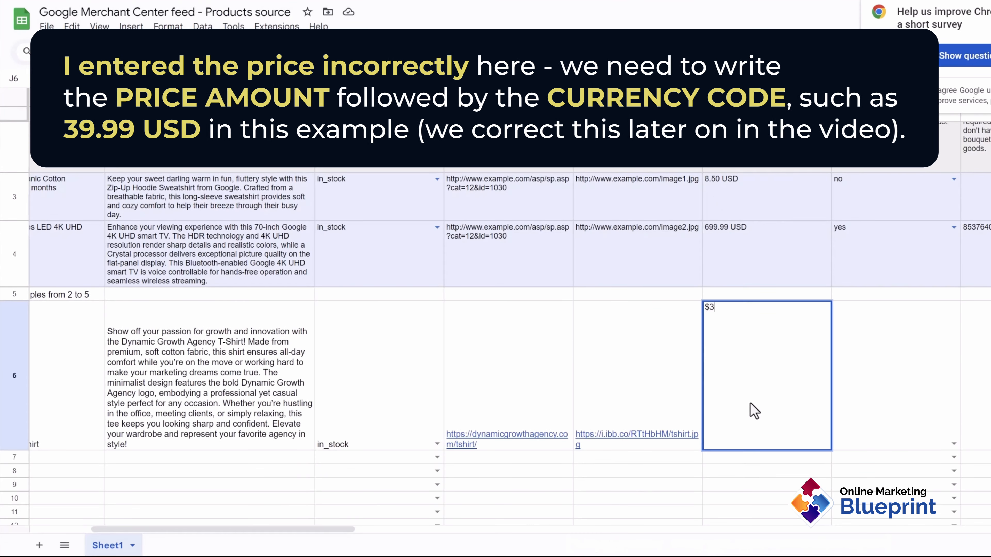
pyautogui.write('9.99')
pyautogui.press('Return')
pyautogui.hscroll(5, 806, 321)
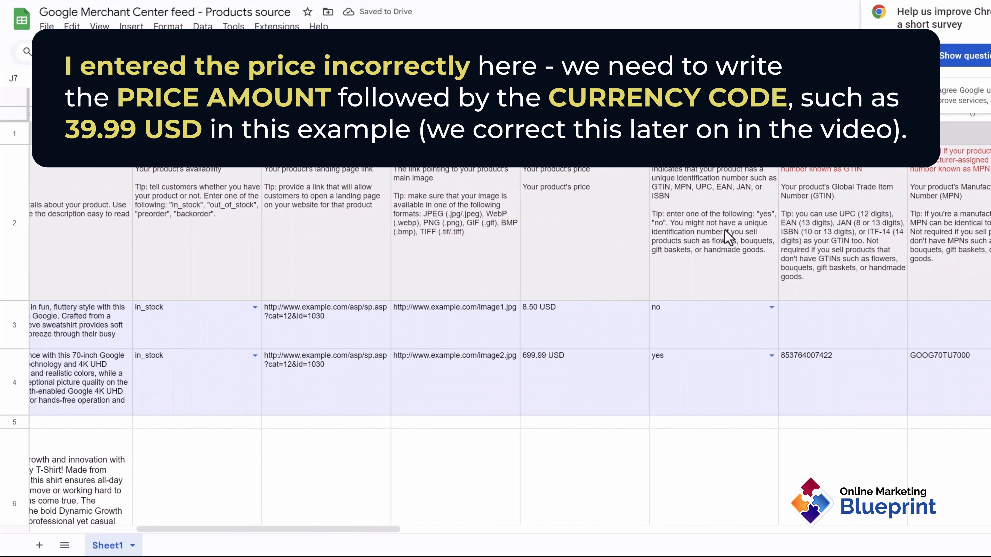
pyautogui.scroll(-5, 721, 257)
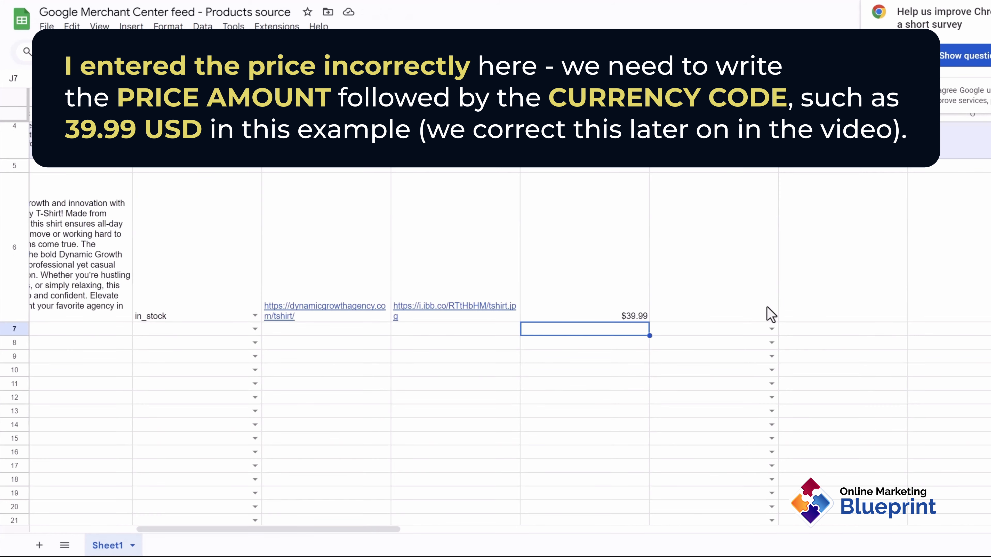
pyautogui.click(771, 316)
# Step: Set identifier exists to 'no' for the T-shirt row
pyautogui.click(707, 349)
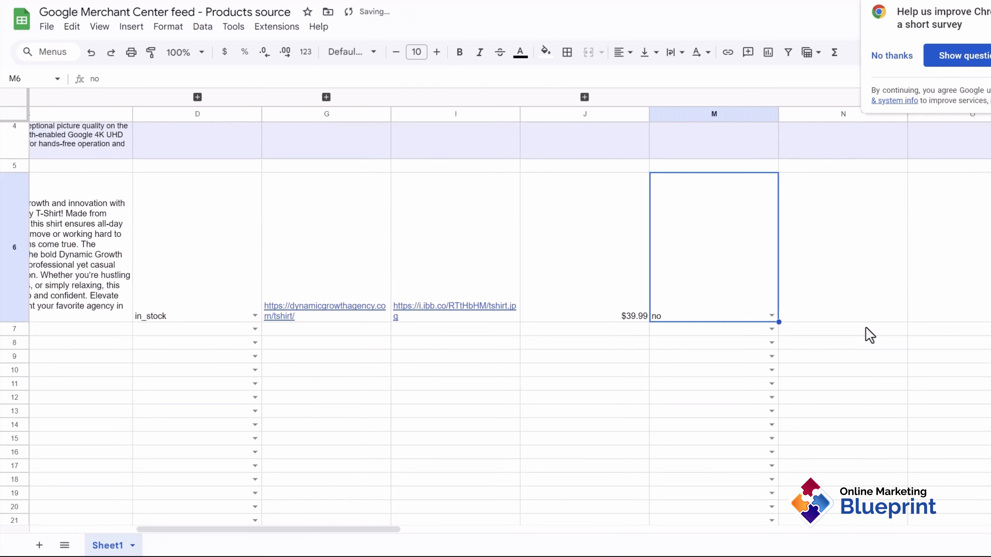
pyautogui.scroll(5, 858, 328)
pyautogui.hscroll(2, 854, 320)
pyautogui.hscroll(4, 851, 317)
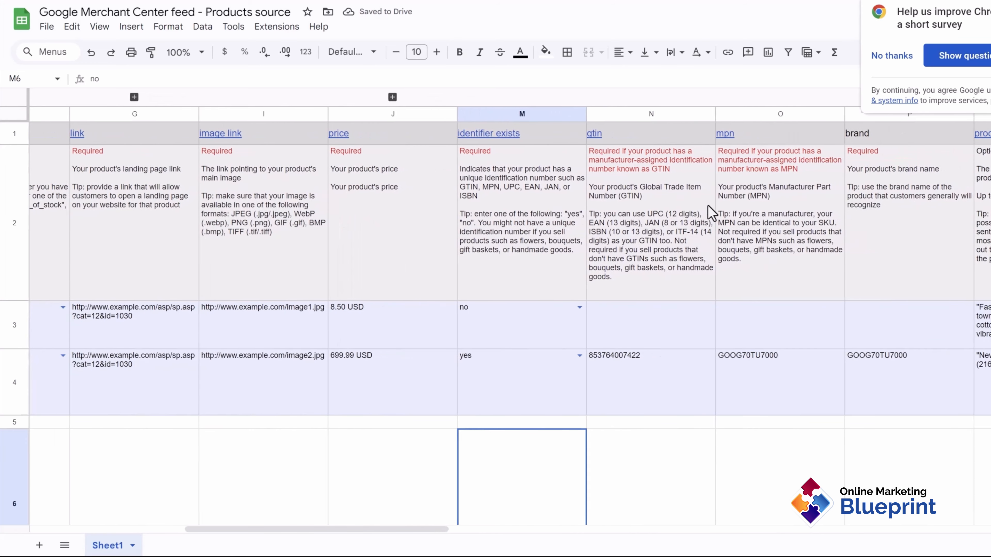
pyautogui.click(616, 363)
pyautogui.hotkey('ctrl', 'c')
pyautogui.scroll(-2, 615, 363)
pyautogui.click(593, 394)
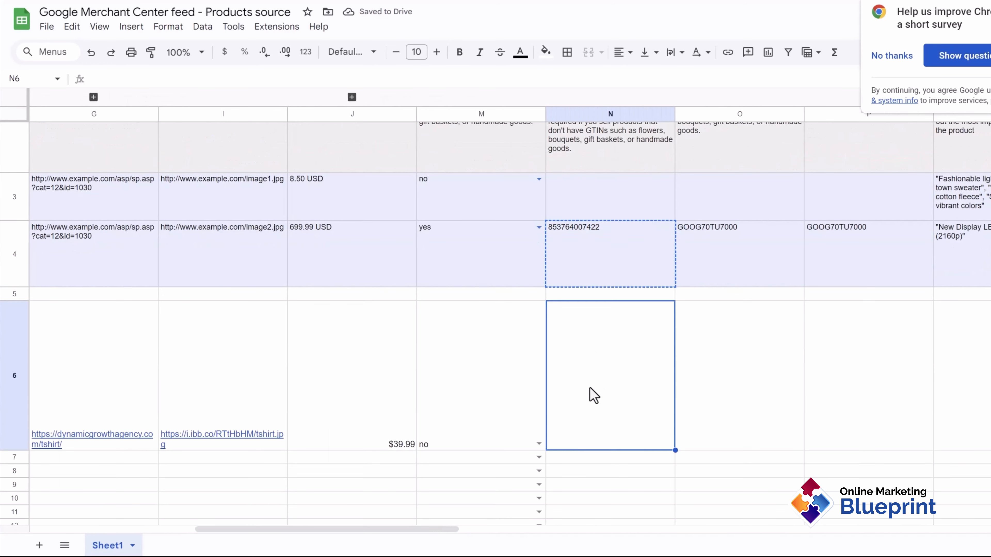
pyautogui.hotkey('ctrl', 'v')
pyautogui.scroll(2, 718, 390)
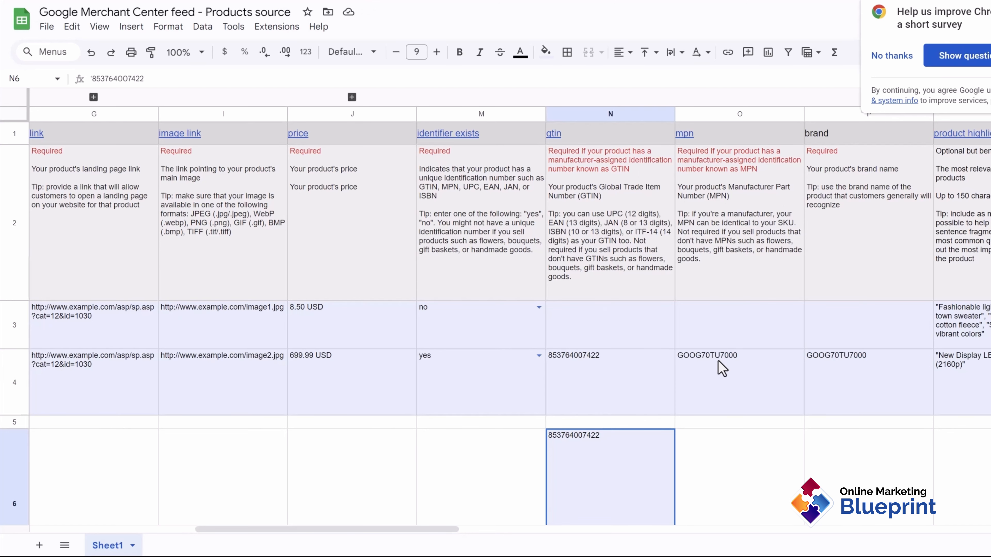
pyautogui.click(722, 369)
pyautogui.hotkey('ctrl', 'c')
pyautogui.scroll(-5, 719, 369)
pyautogui.click(737, 307)
pyautogui.hotkey('ctrl', 'v')
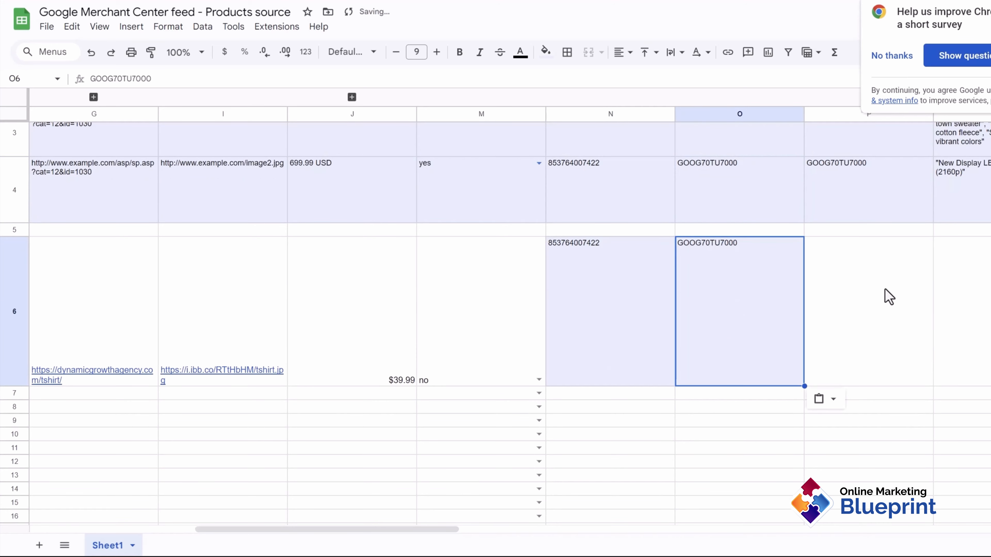
# Step: Enter the brand Dynamic Growth Agency in P6
pyautogui.hscroll(6, 889, 297)
pyautogui.scroll(5, 785, 283)
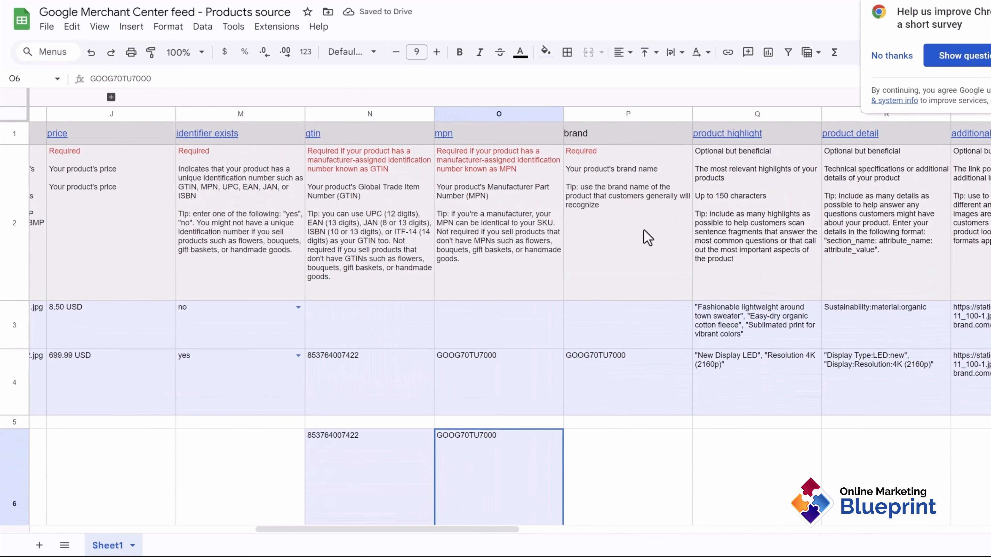
pyautogui.scroll(-2, 655, 373)
pyautogui.click(636, 441)
pyautogui.write('Dynamic Growth Agency')
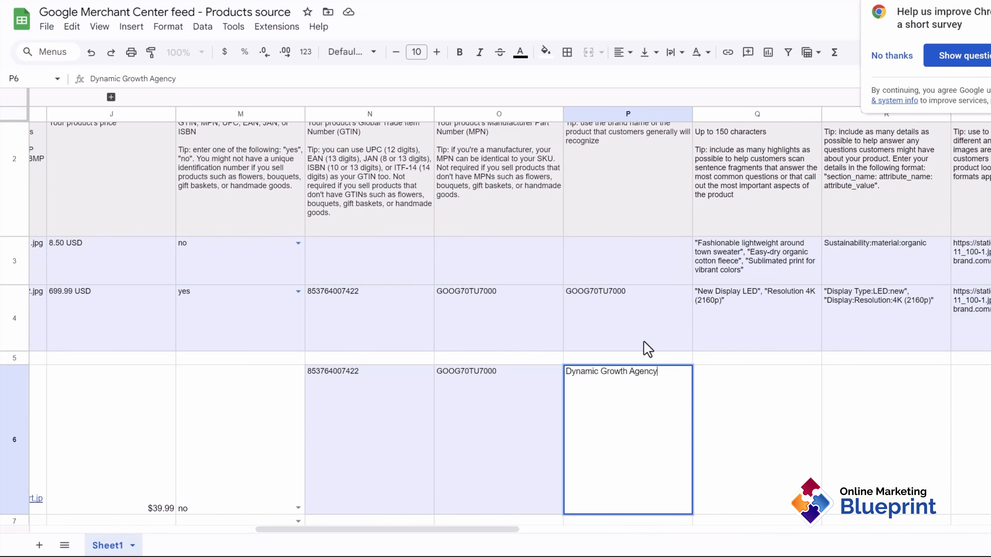
pyautogui.scroll(2, 647, 349)
pyautogui.hscroll(10, 792, 282)
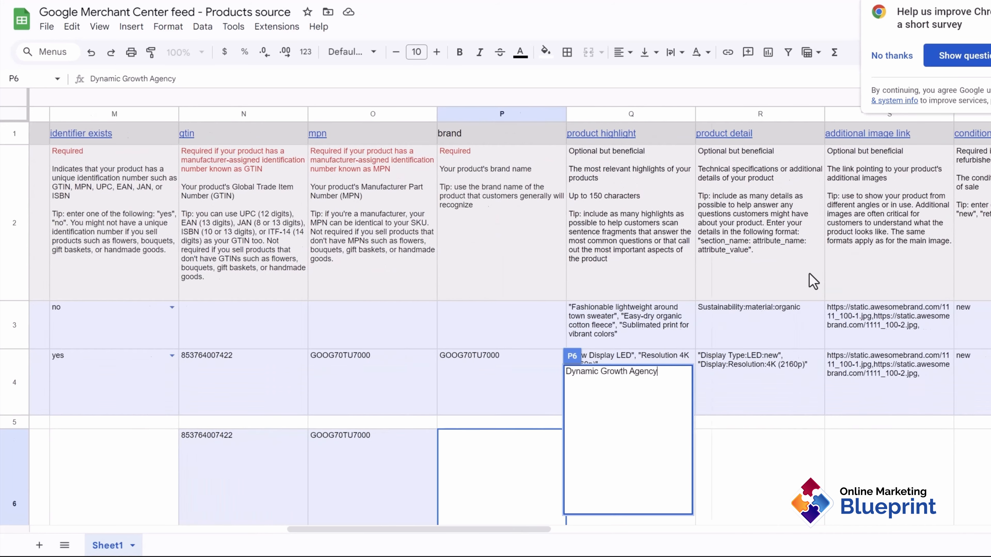
pyautogui.click(525, 452)
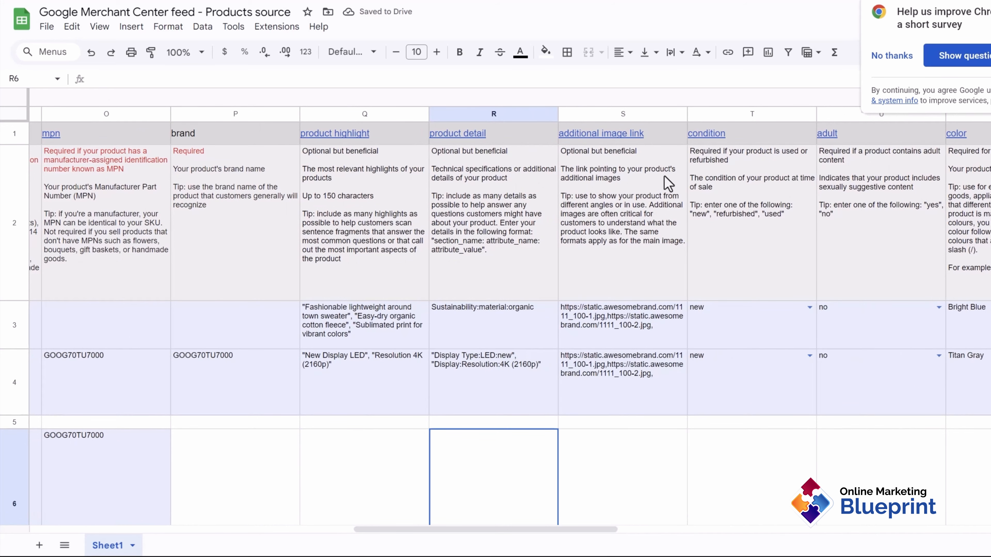
pyautogui.hscroll(4, 632, 184)
pyautogui.hscroll(10, 671, 183)
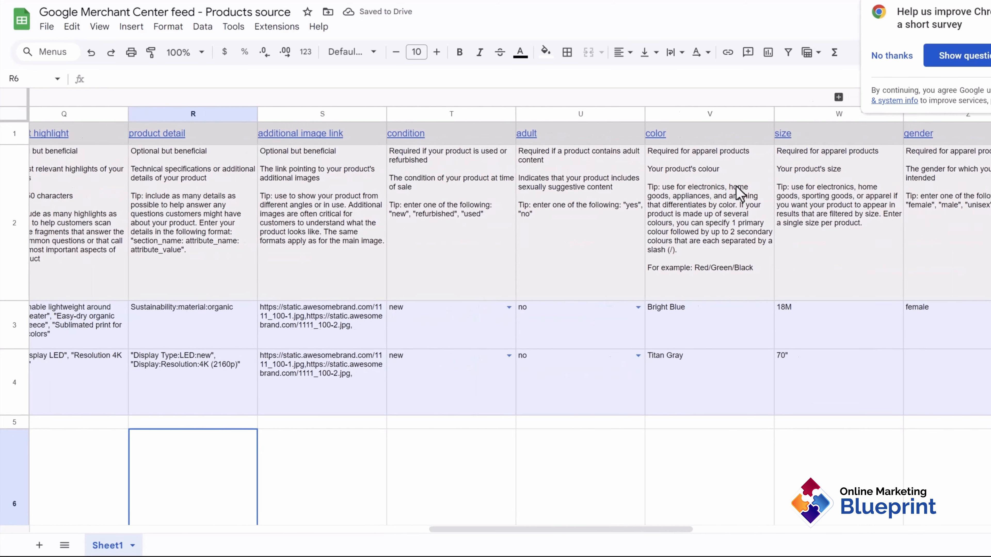
pyautogui.hscroll(10, 901, 209)
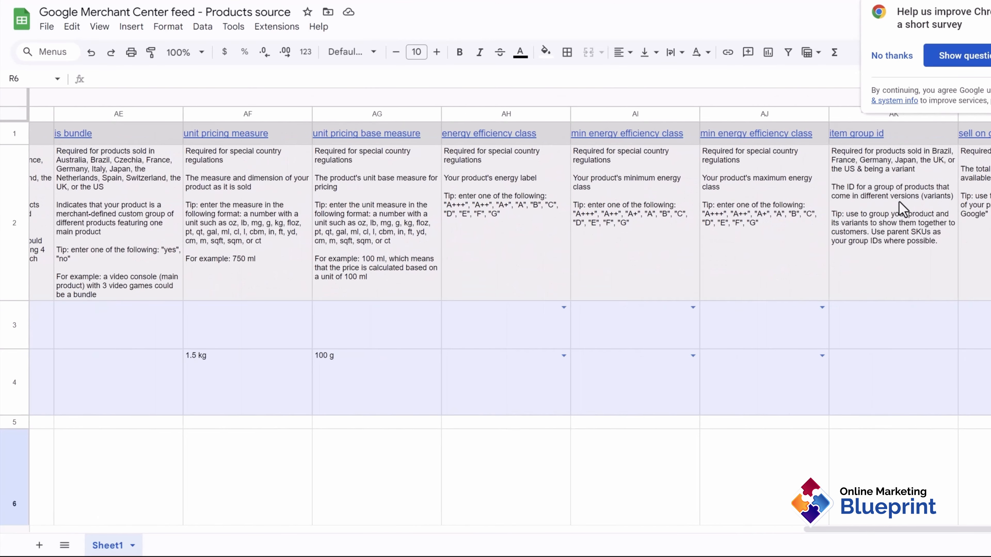
pyautogui.hscroll(-10, 608, 219)
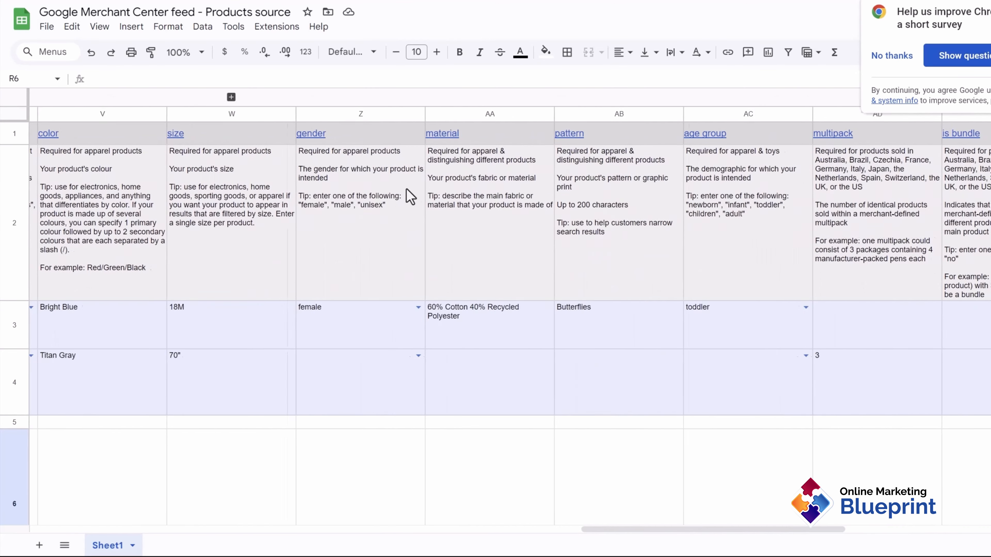
pyautogui.hscroll(-15, 410, 196)
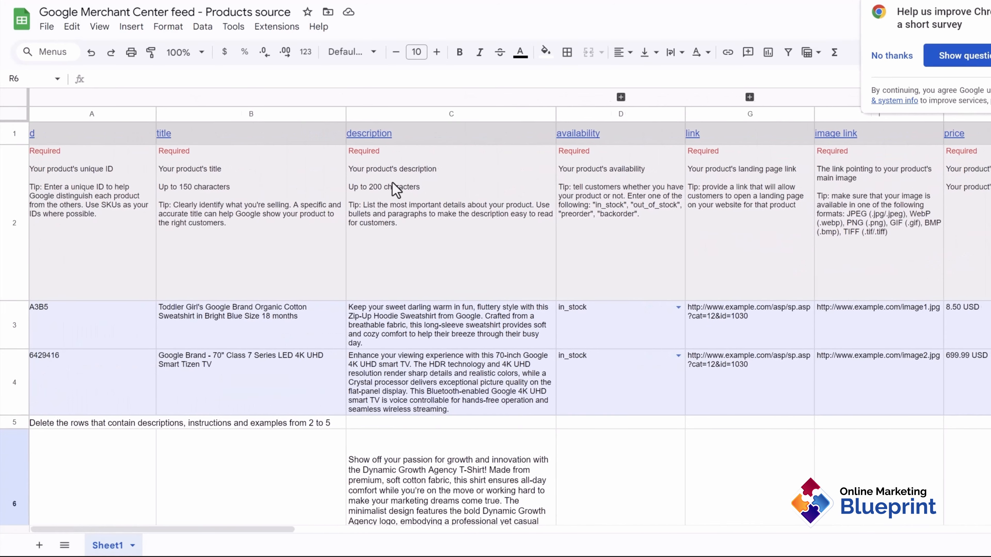
pyautogui.scroll(-8, 349, 252)
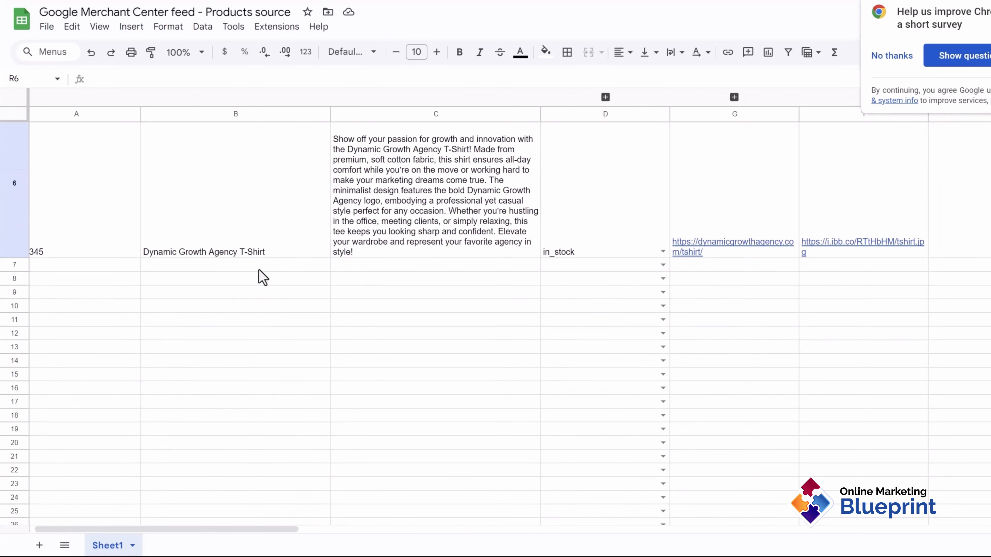
pyautogui.hscroll(-1, 335, 313)
pyautogui.scroll(5, 338, 227)
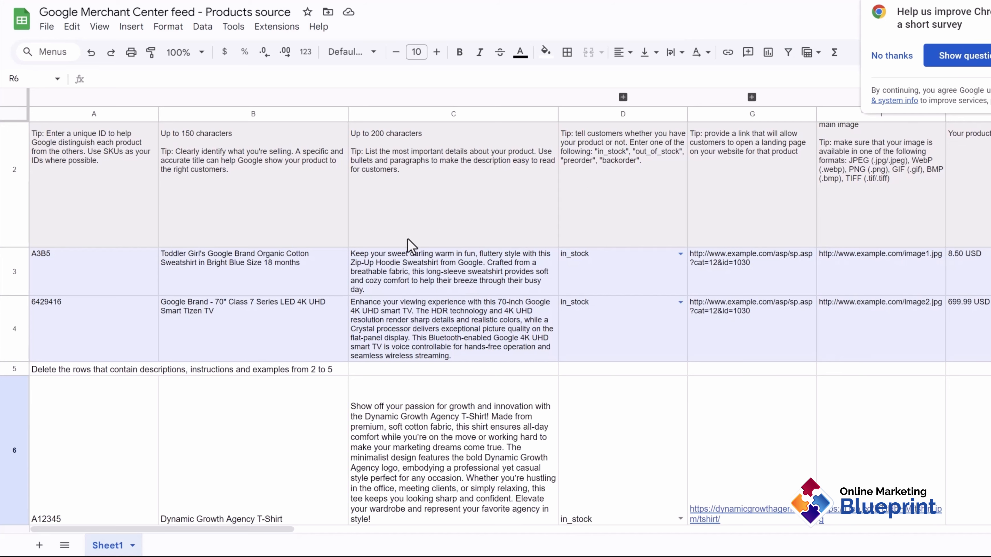
pyautogui.scroll(-3, 382, 301)
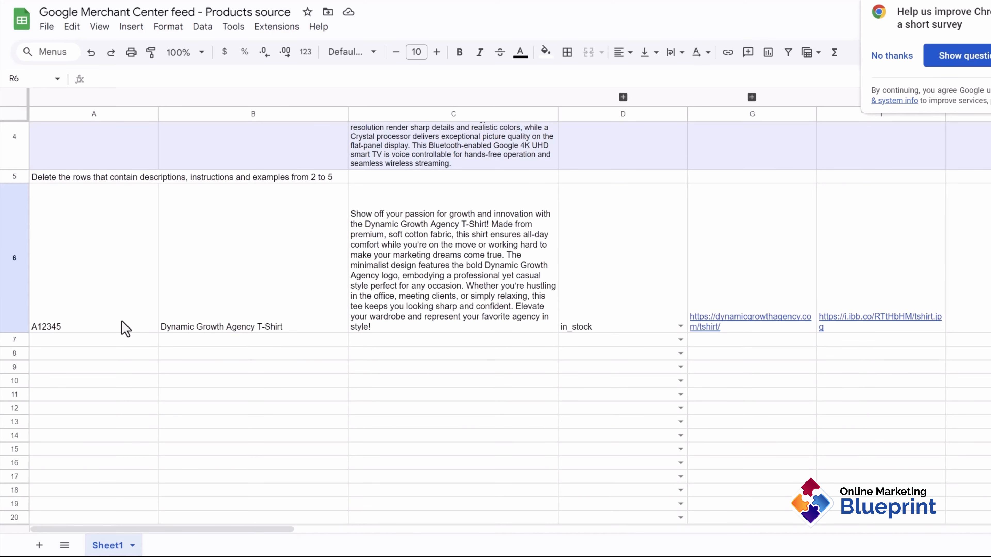
# Step: Delete rows 2–5 of instructions and examples, leaving the T-shirt as row 2
pyautogui.hotkey('ctrl', 'Home')
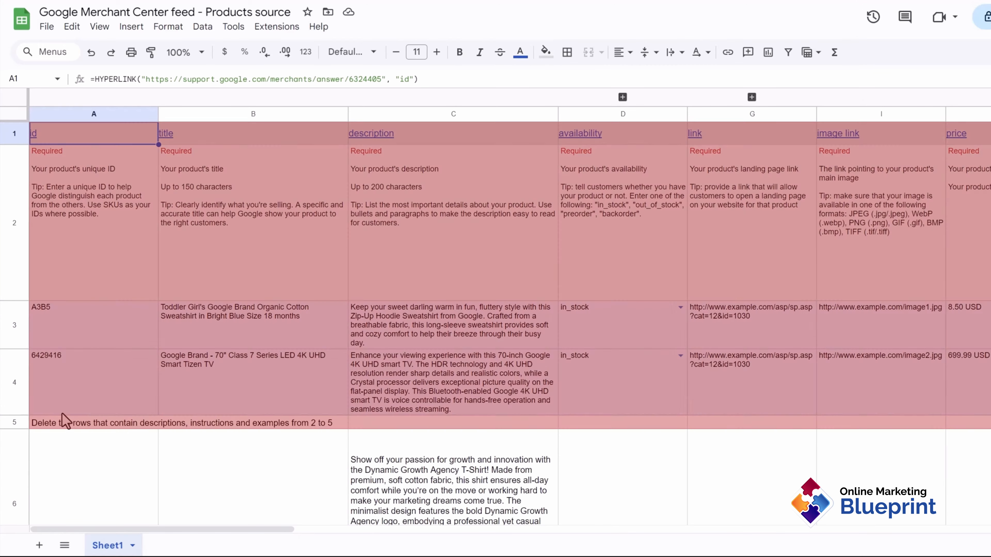
pyautogui.moveTo(78, 423); pyautogui.dragTo(323, 425)
pyautogui.scroll(-5, 250, 429)
pyautogui.scroll(5, 226, 432)
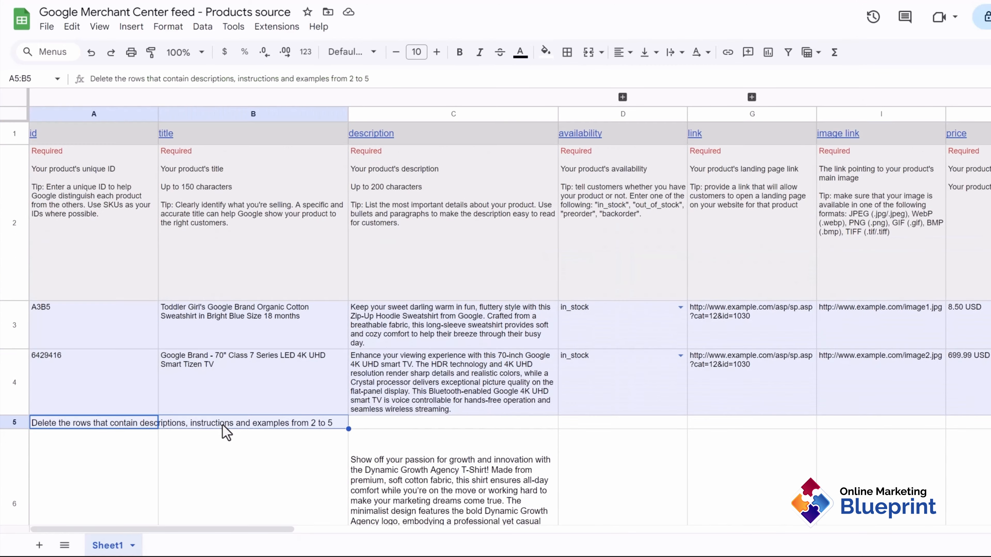
pyautogui.moveTo(15, 426); pyautogui.dragTo(38, 250)
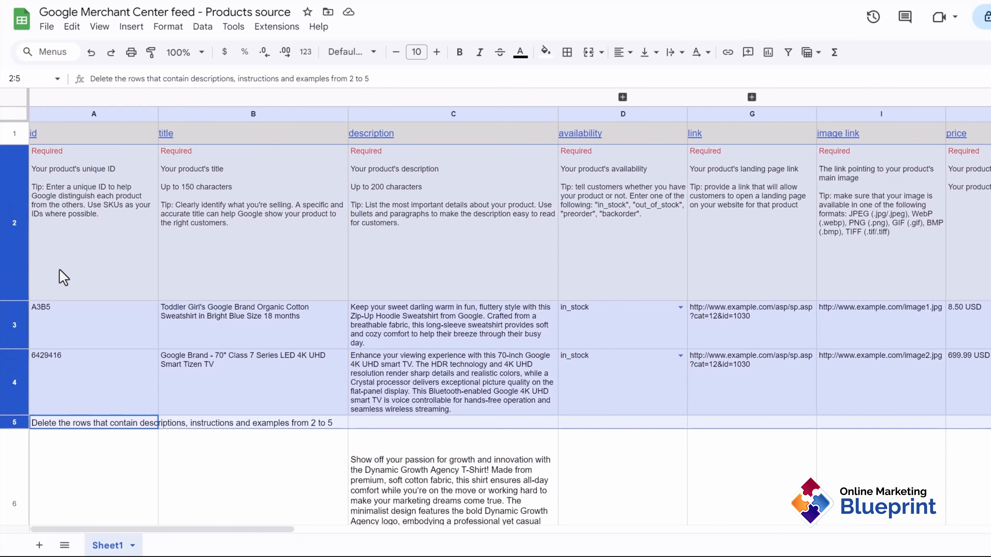
pyautogui.rightClick(8, 254)
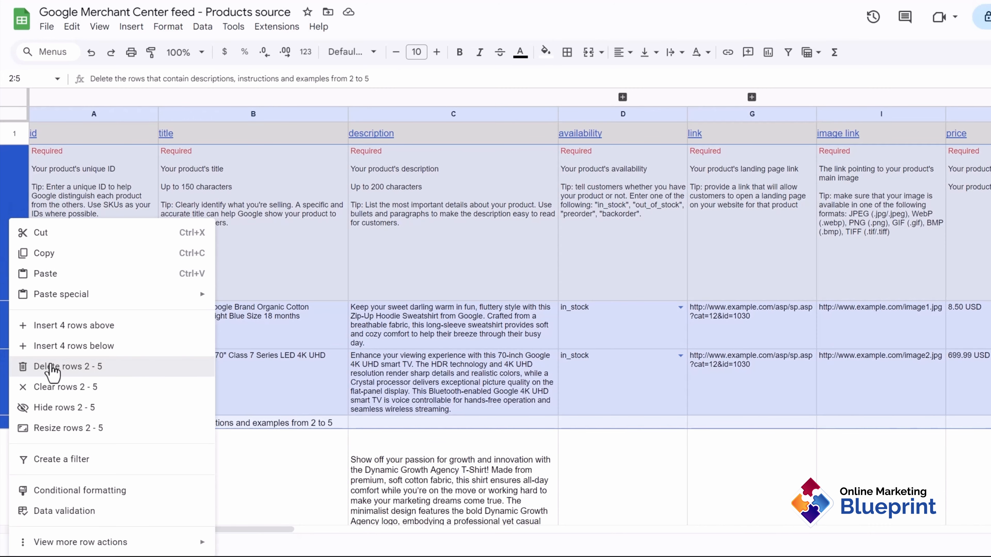
pyautogui.click(63, 367)
pyautogui.click(380, 412)
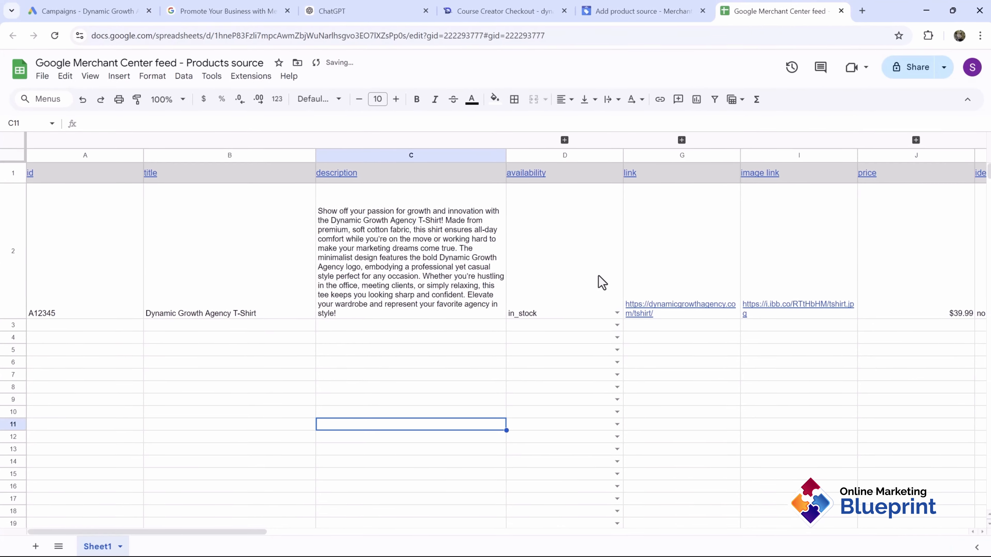
# Step: Save the feed label DGA-PRODUCTS on the Google Sheets source and continue
pyautogui.click(639, 11)
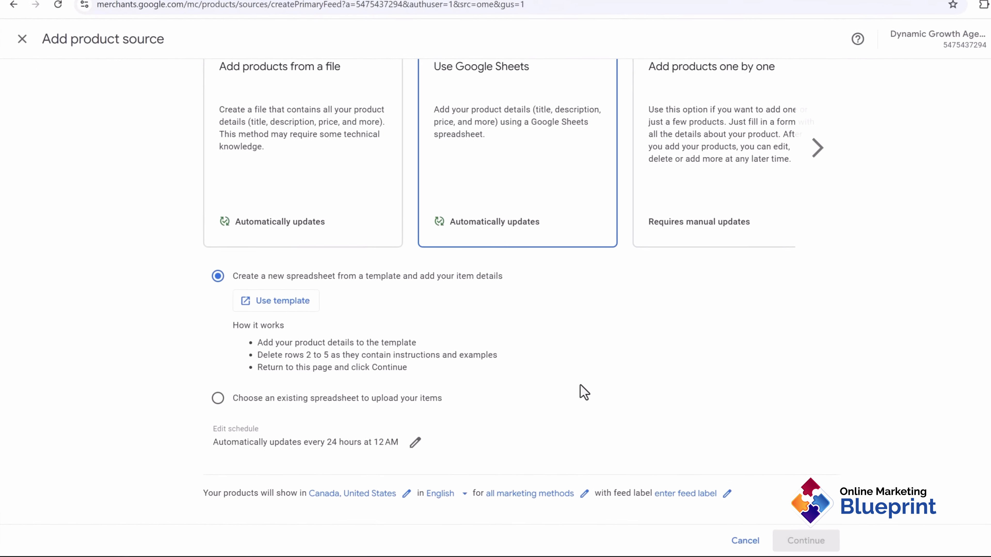
pyautogui.click(673, 496)
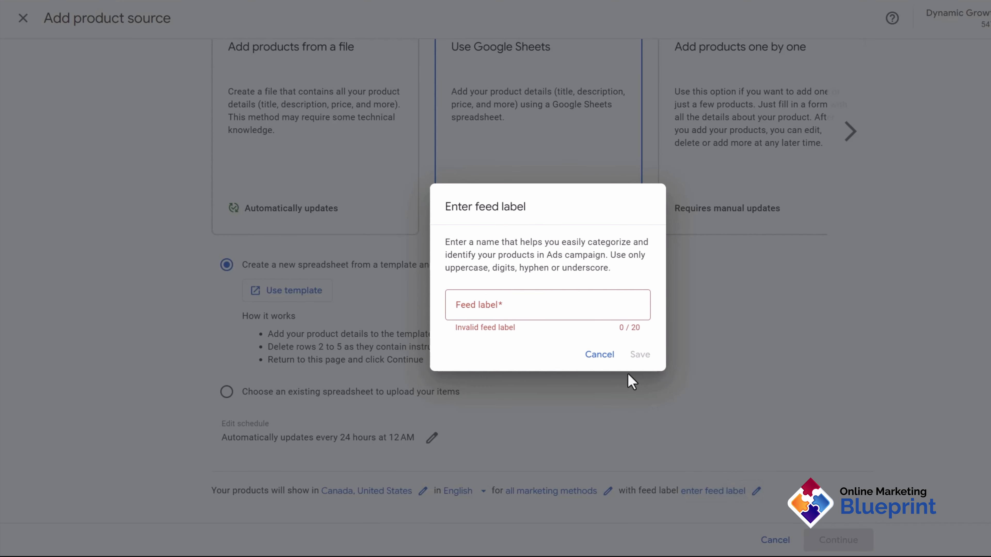
pyautogui.moveTo(458, 269); pyautogui.dragTo(601, 273)
pyautogui.click(483, 309)
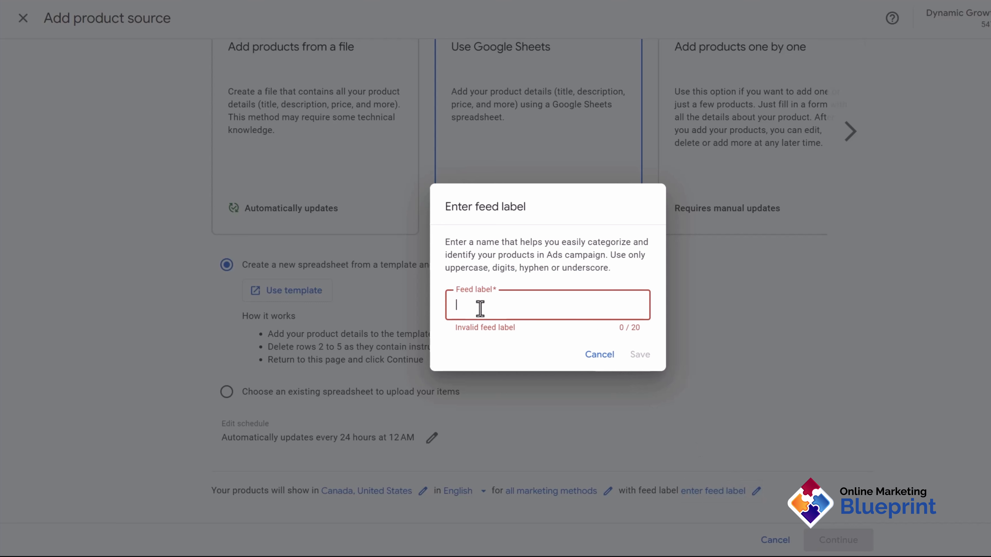
pyautogui.write('DGA-PRODUCTS')
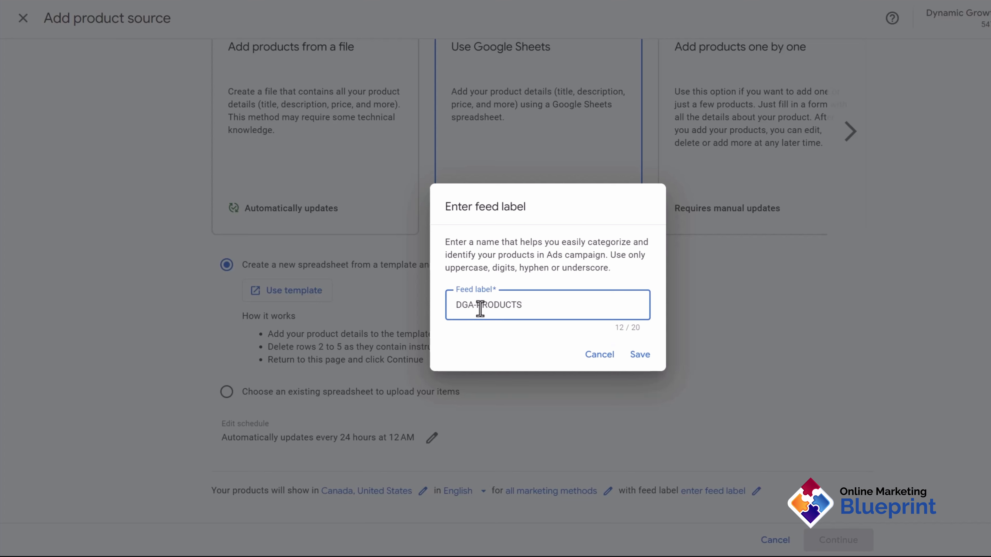
pyautogui.click(639, 354)
pyautogui.click(854, 537)
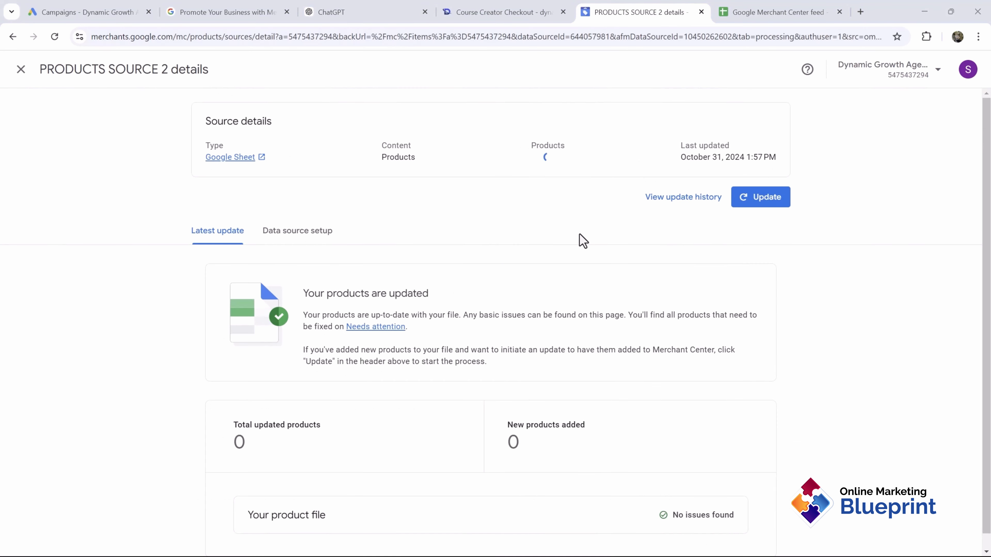
# Step: View and close the linked feed spreadsheet, then close the PRODUCTS SOURCE 2 details
pyautogui.click(237, 158)
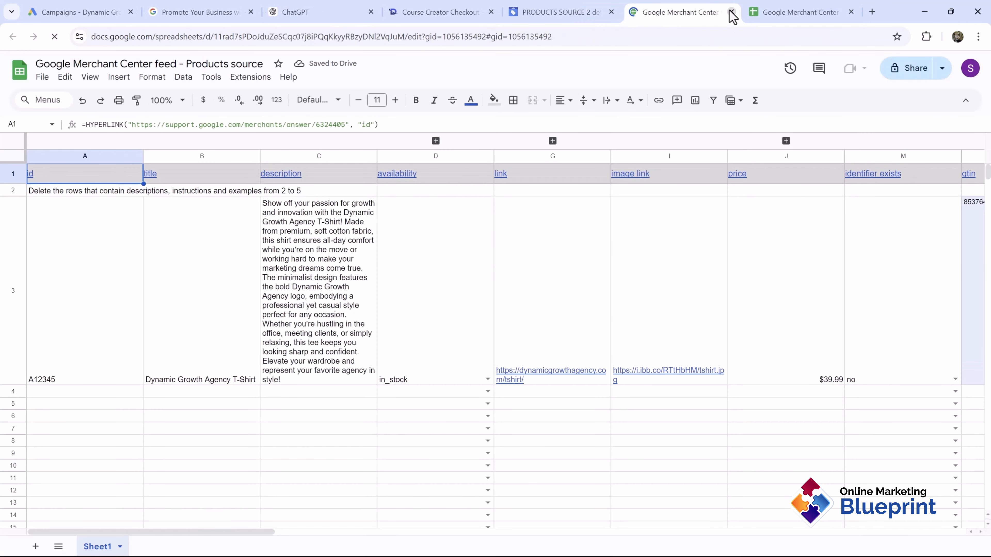
pyautogui.click(731, 12)
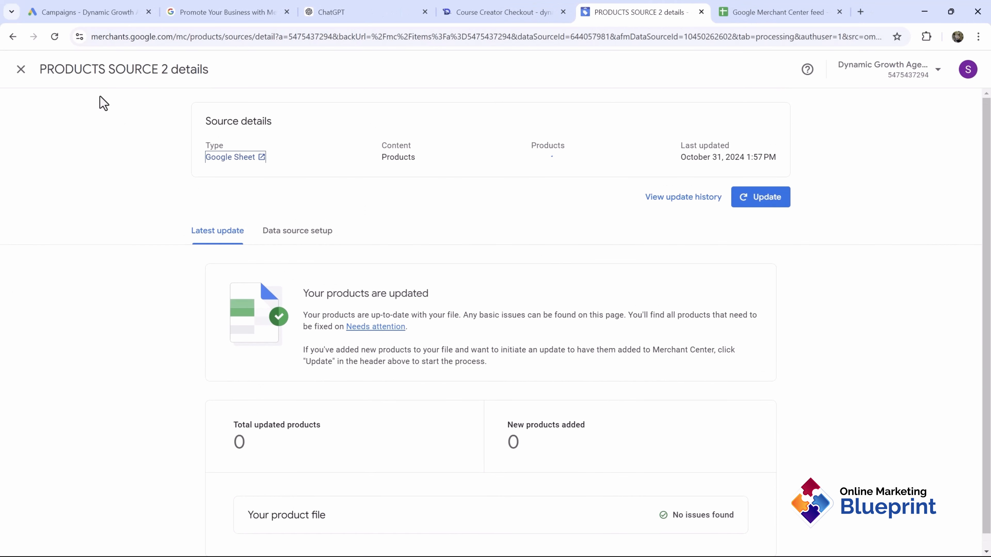
pyautogui.click(20, 71)
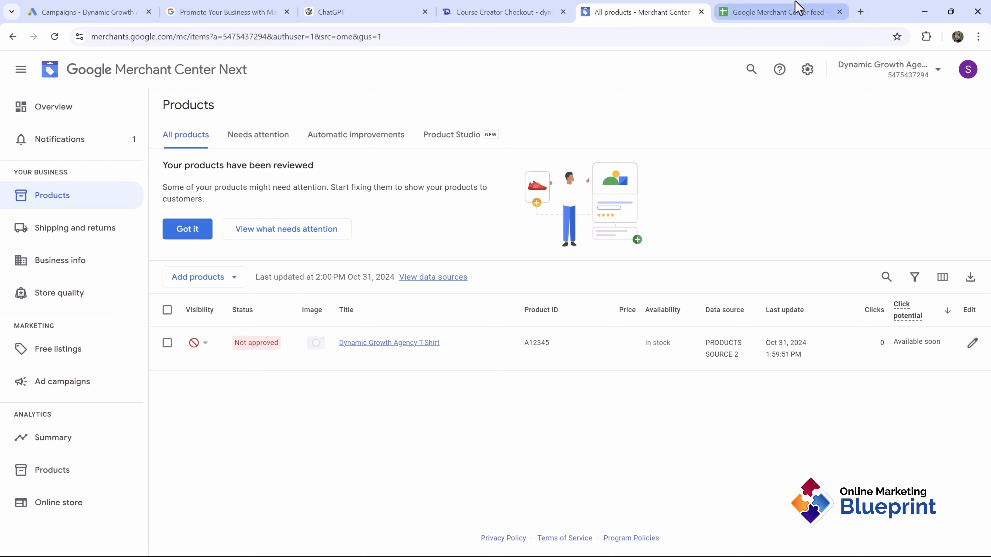
# Step: Check PRODUCTS SOURCE 2's feed spreadsheet, then close it and return to the product list
pyautogui.click(839, 12)
pyautogui.click(428, 277)
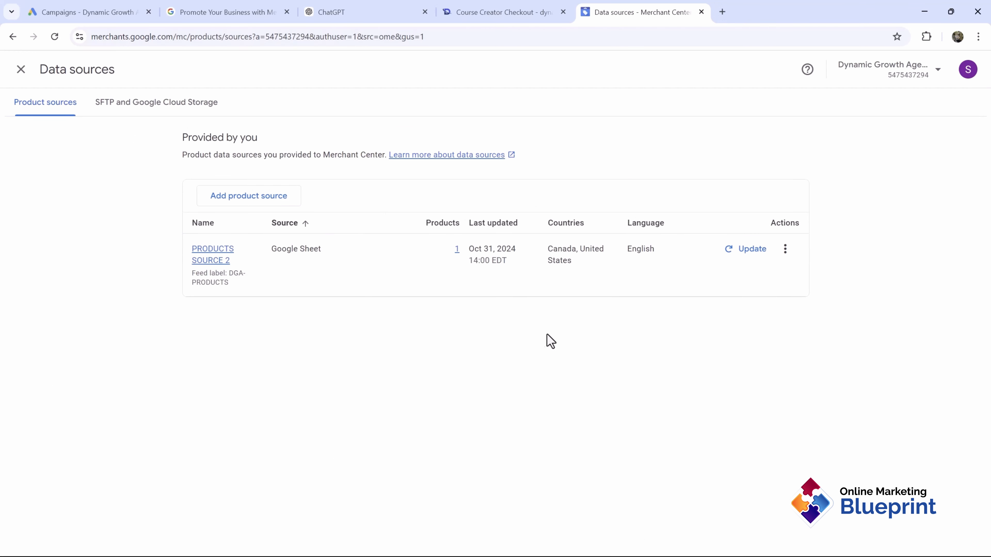
pyautogui.click(214, 259)
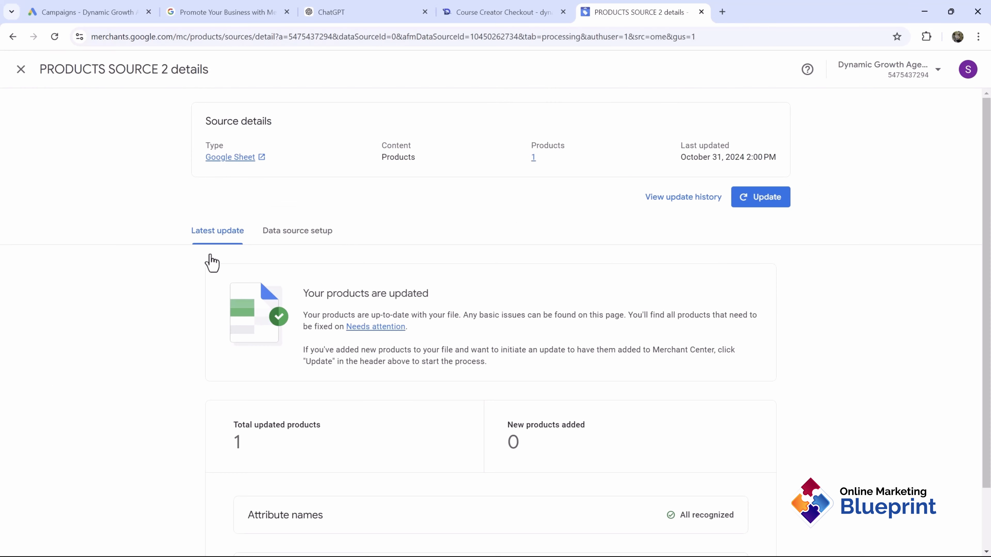
pyautogui.click(233, 160)
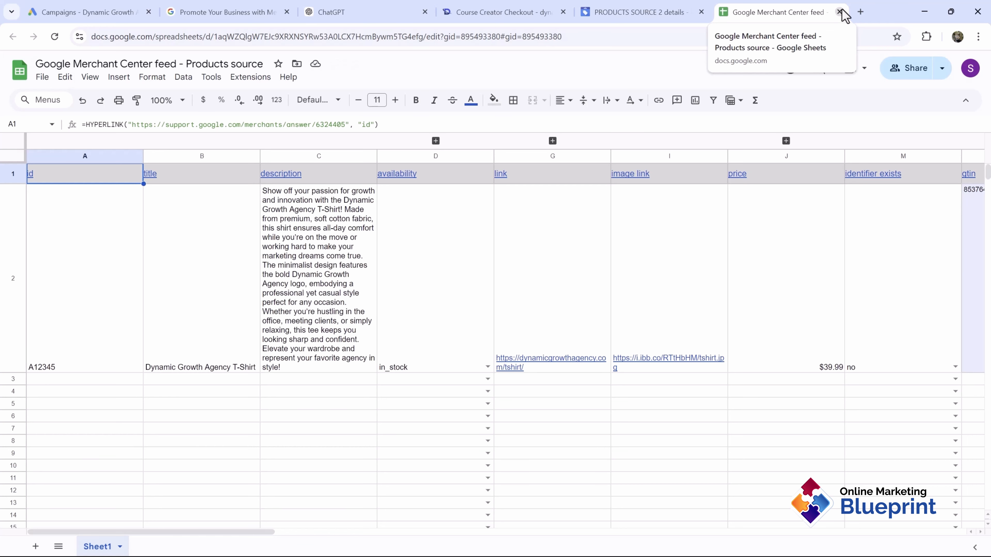
pyautogui.hscroll(10, 697, 278)
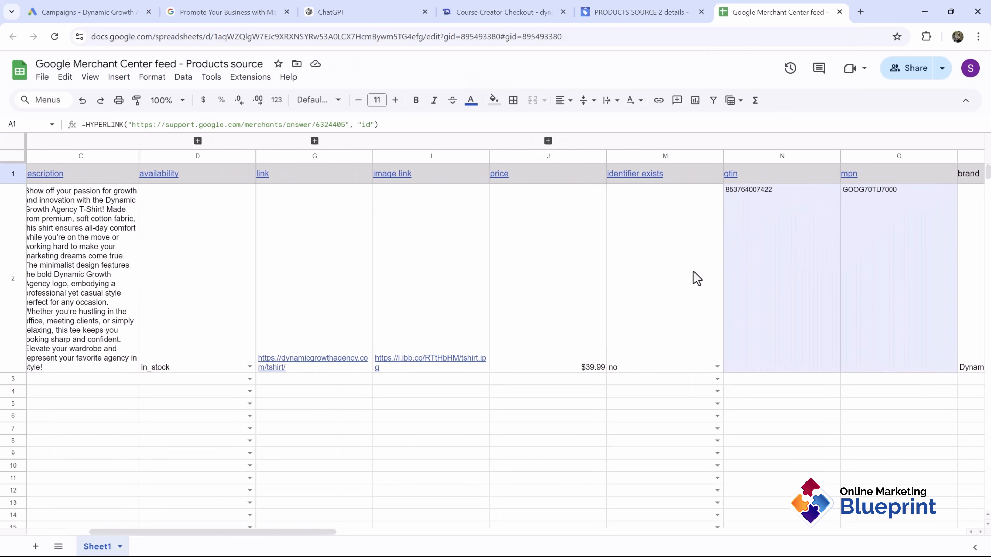
pyautogui.hscroll(-3, 705, 288)
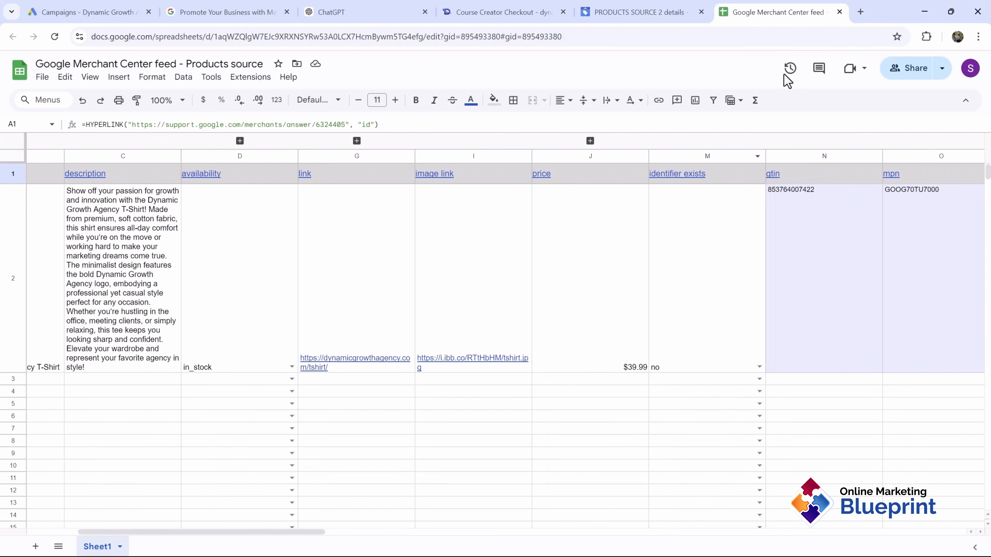
pyautogui.click(839, 11)
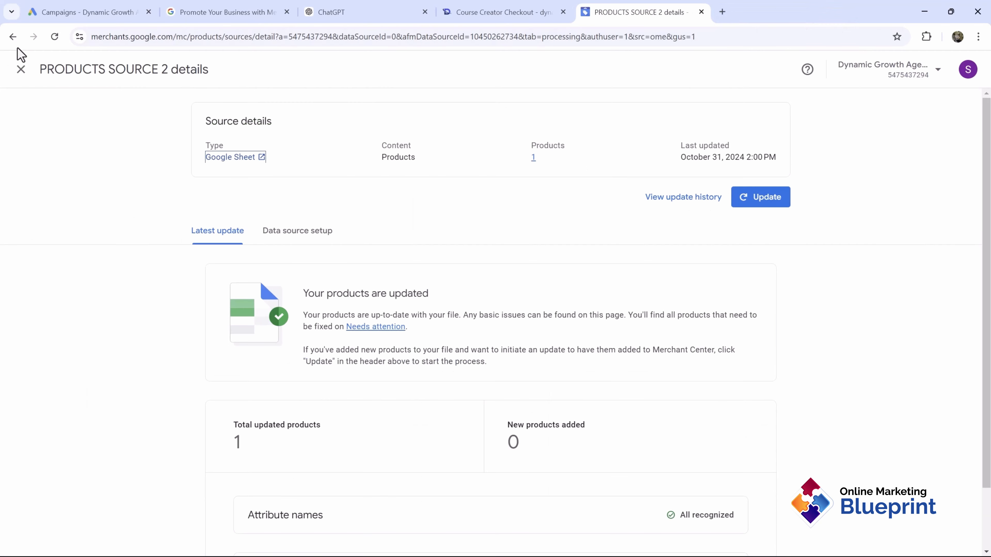
pyautogui.click(20, 69)
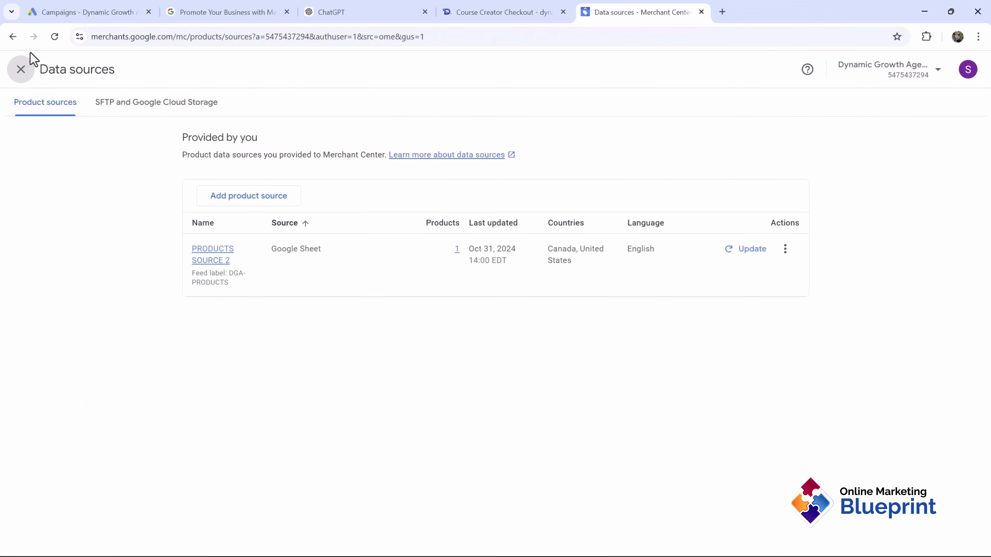
pyautogui.click(21, 69)
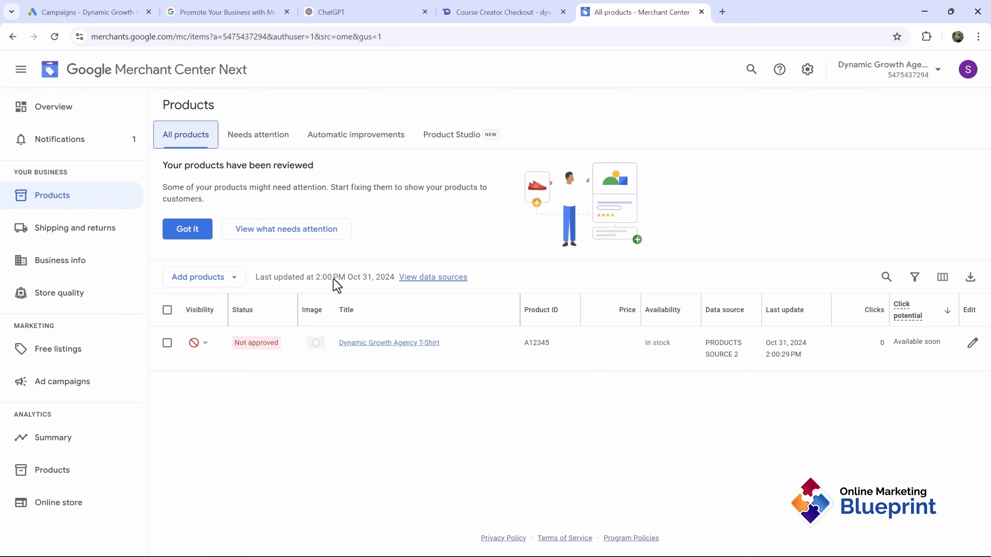
pyautogui.click(265, 140)
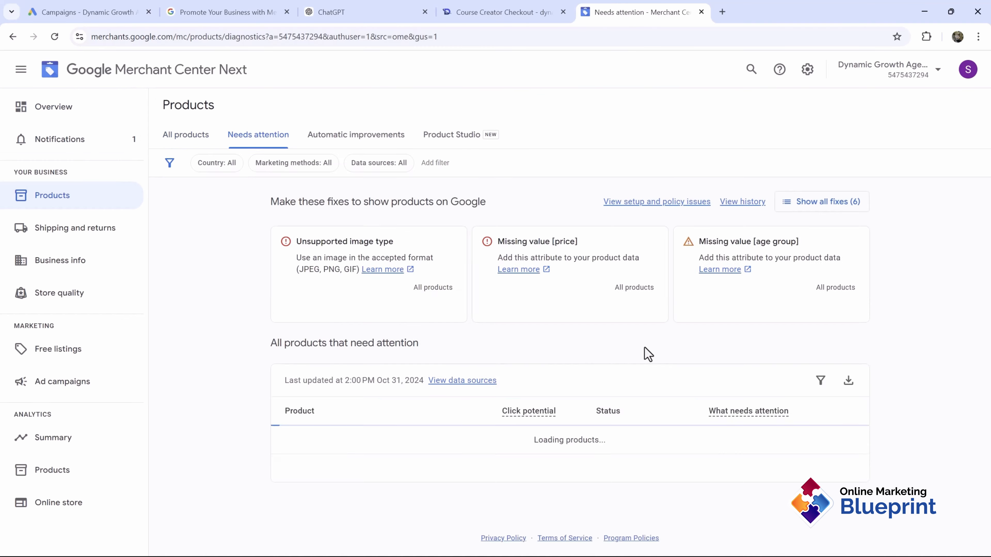
pyautogui.scroll(-5, 602, 343)
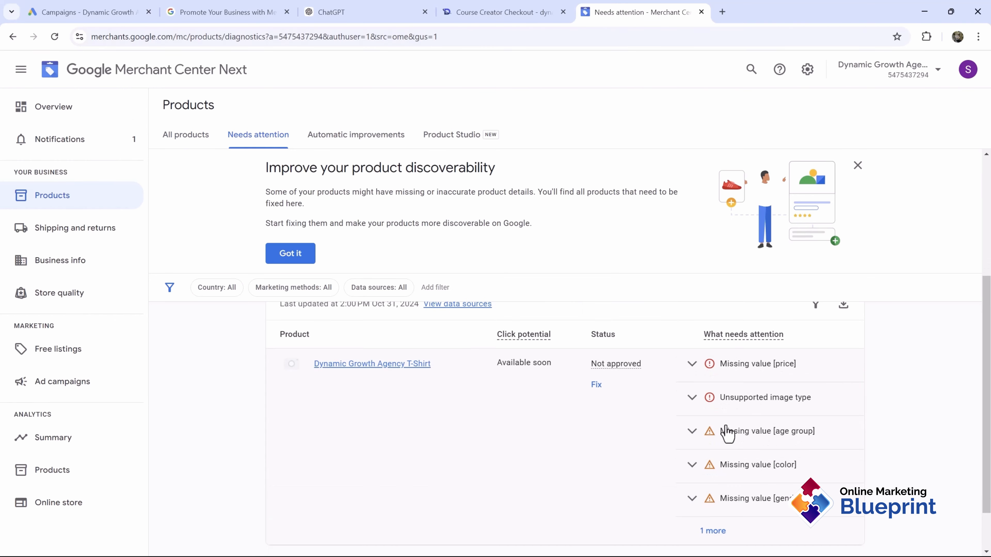
pyautogui.scroll(-1, 634, 394)
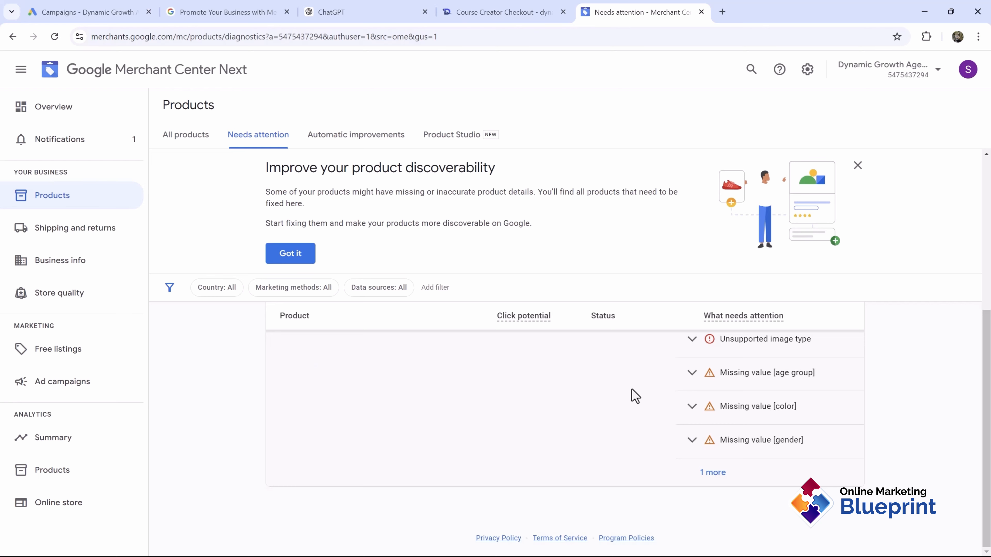
pyautogui.scroll(5, 634, 394)
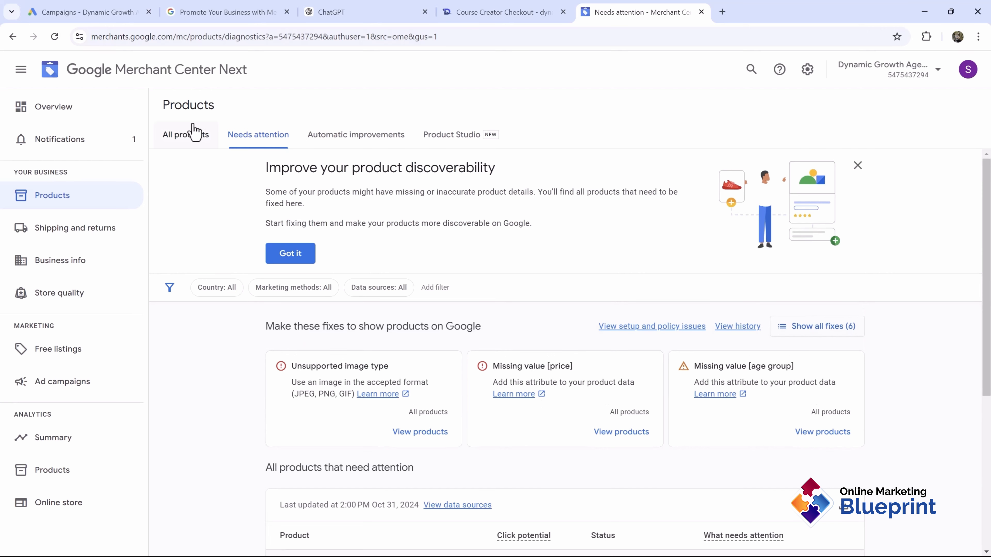
pyautogui.click(193, 134)
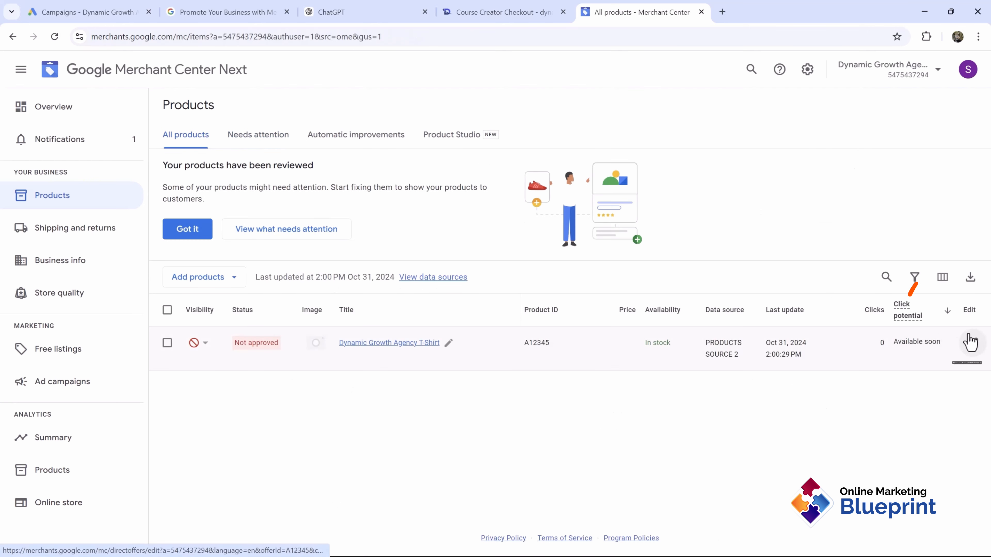
# Step: Edit the T-Shirt product and replace its stalled main image with the t-shirt photo
pyautogui.click(972, 343)
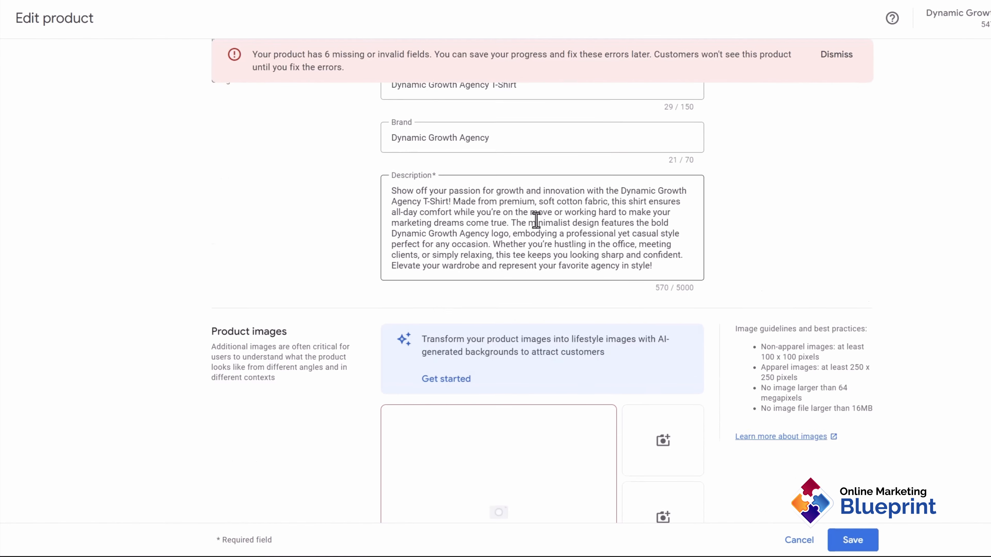
pyautogui.scroll(-5, 537, 219)
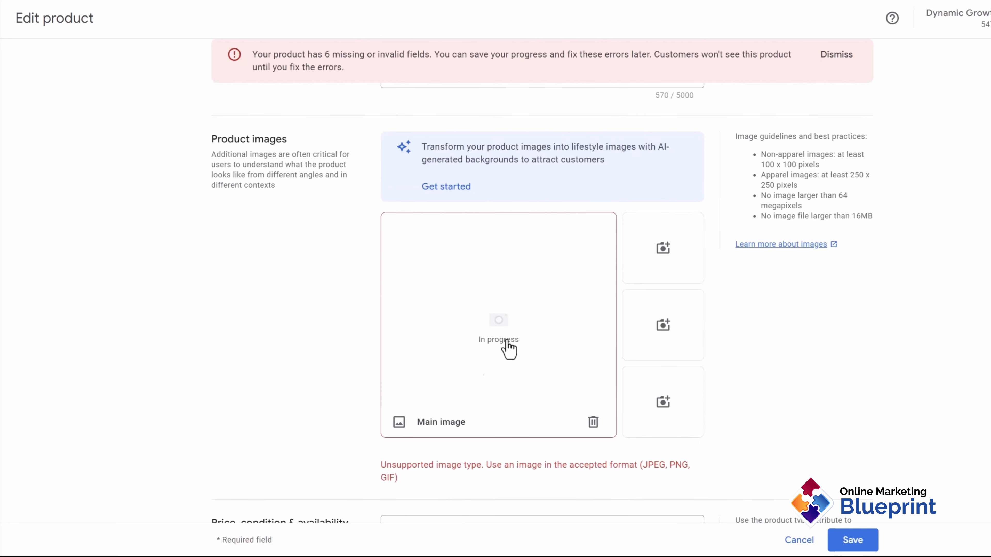
pyautogui.click(467, 308)
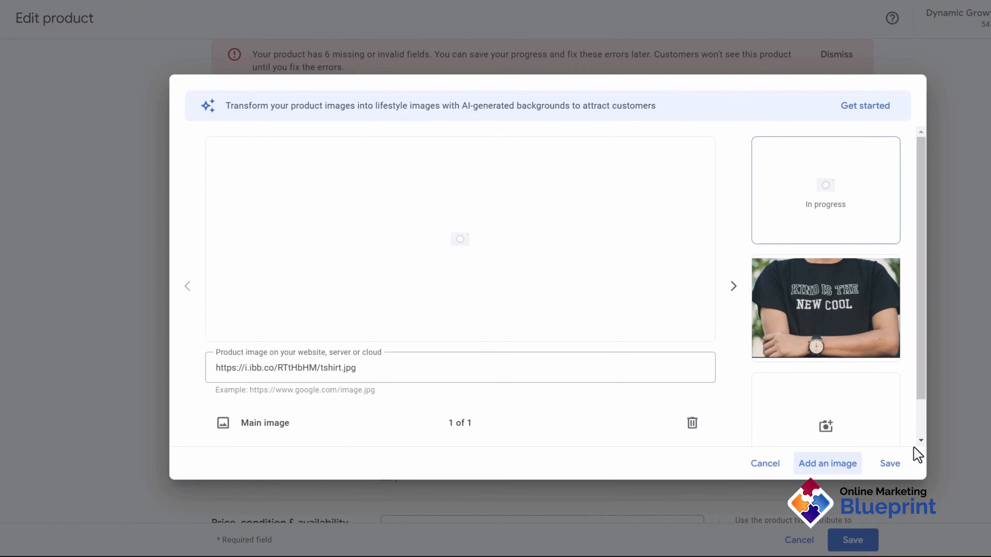
pyautogui.click(891, 467)
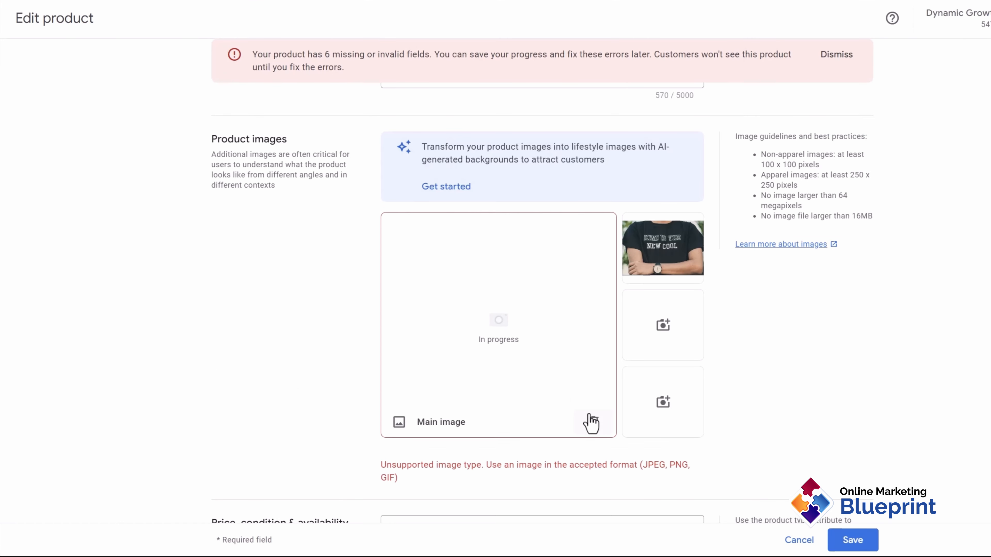
pyautogui.click(591, 421)
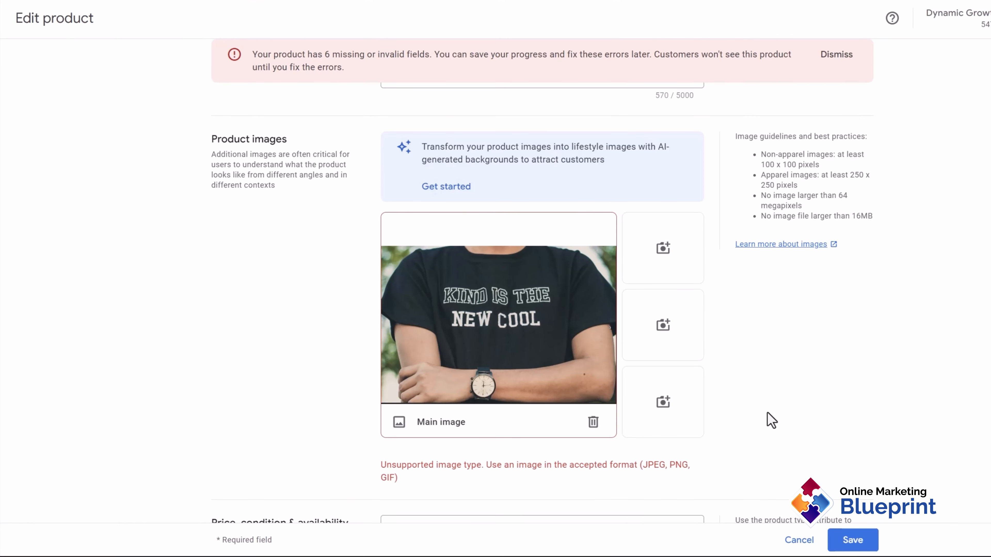
pyautogui.scroll(-5, 773, 323)
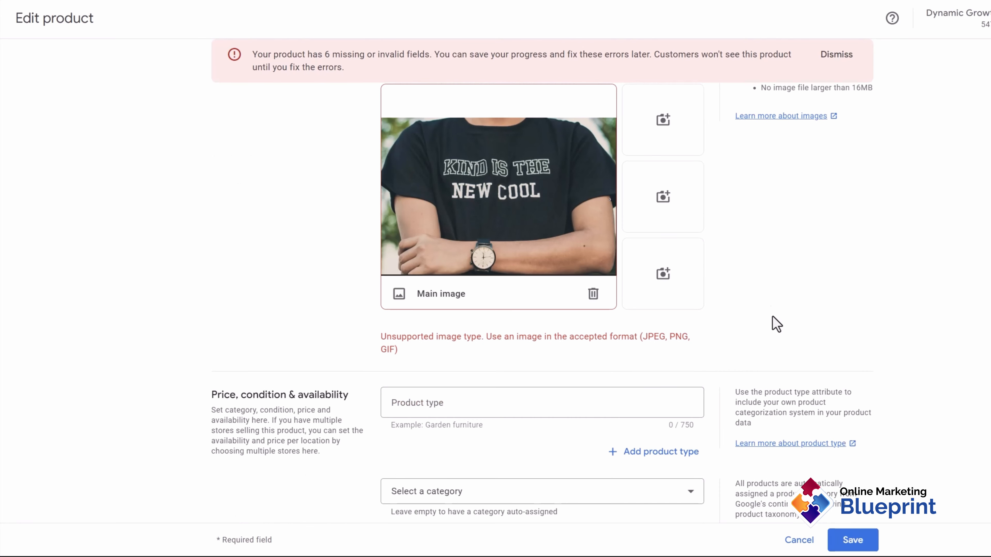
# Step: Set the product category to Apparel & Accessories and the condition to New
pyautogui.scroll(-2, 517, 316)
pyautogui.scroll(-2, 517, 316)
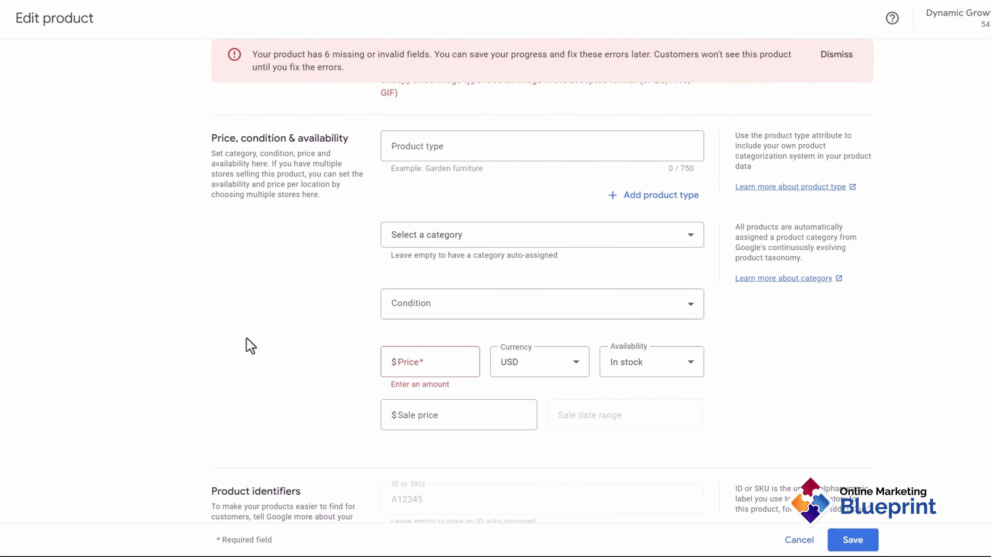
pyautogui.click(421, 246)
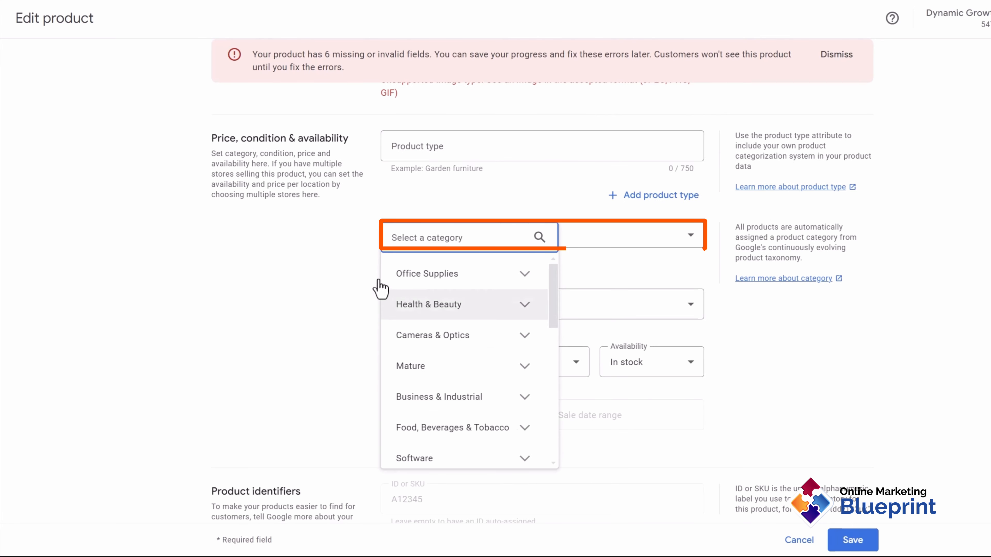
pyautogui.scroll(-6, 471, 405)
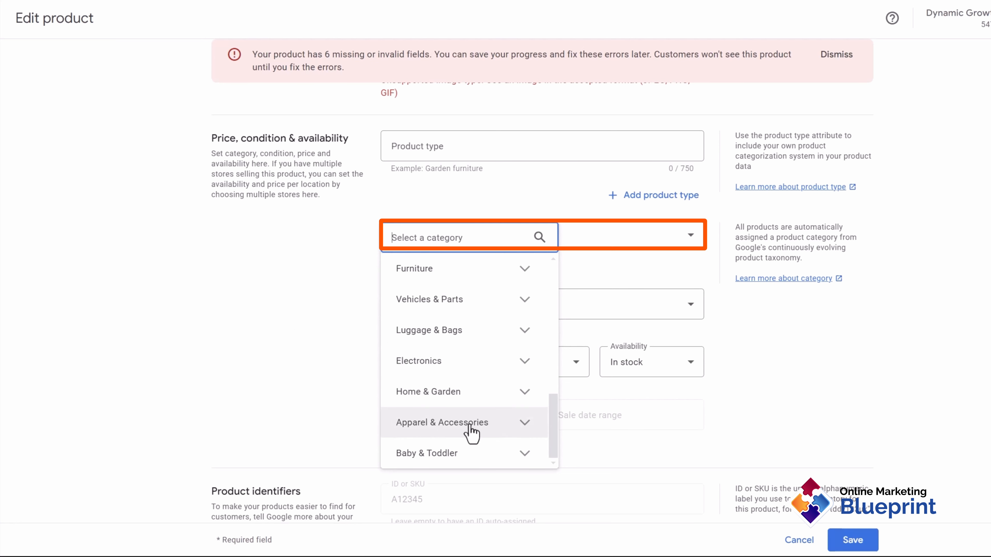
pyautogui.click(470, 426)
pyautogui.click(438, 312)
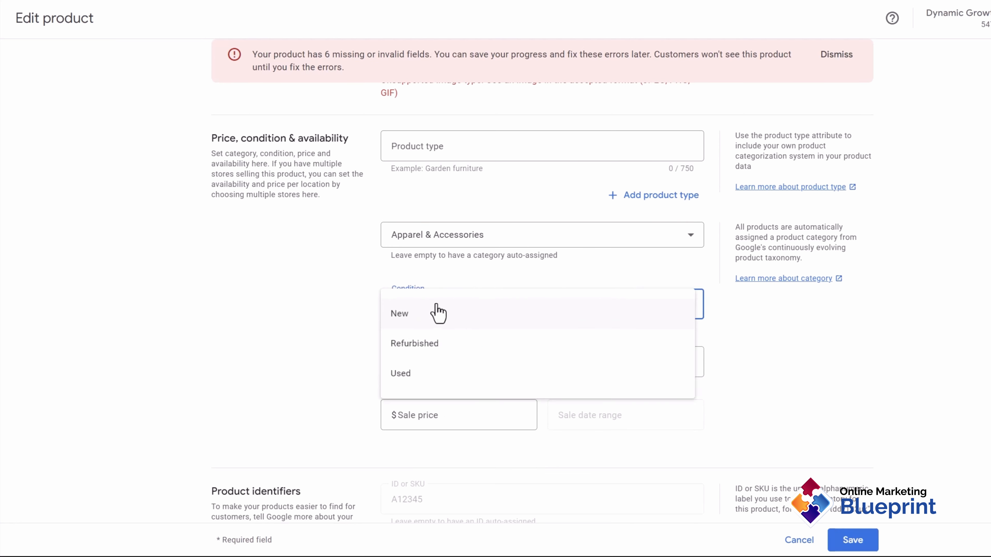
pyautogui.click(419, 322)
# Step: Set price 39.99 and a 29.99 sale price running Nov 6–8, 2024
pyautogui.click(409, 365)
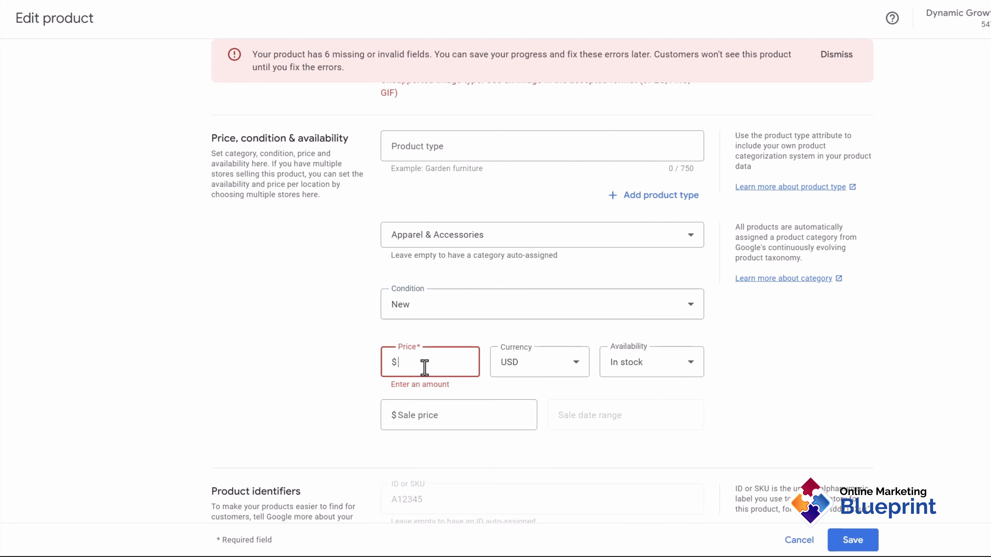
pyautogui.write('39.99')
pyautogui.scroll(-2, 350, 383)
pyautogui.click(448, 349)
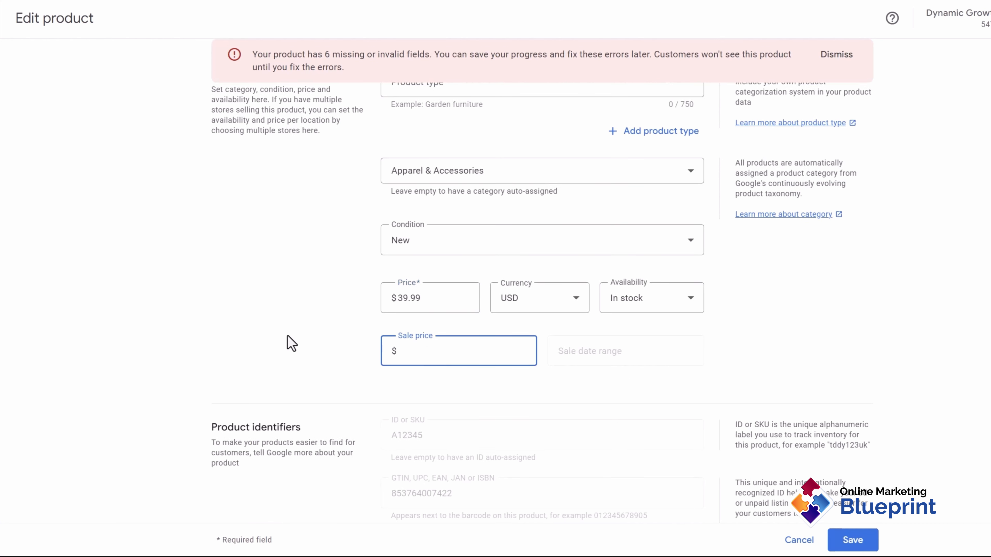
pyautogui.write('29.99')
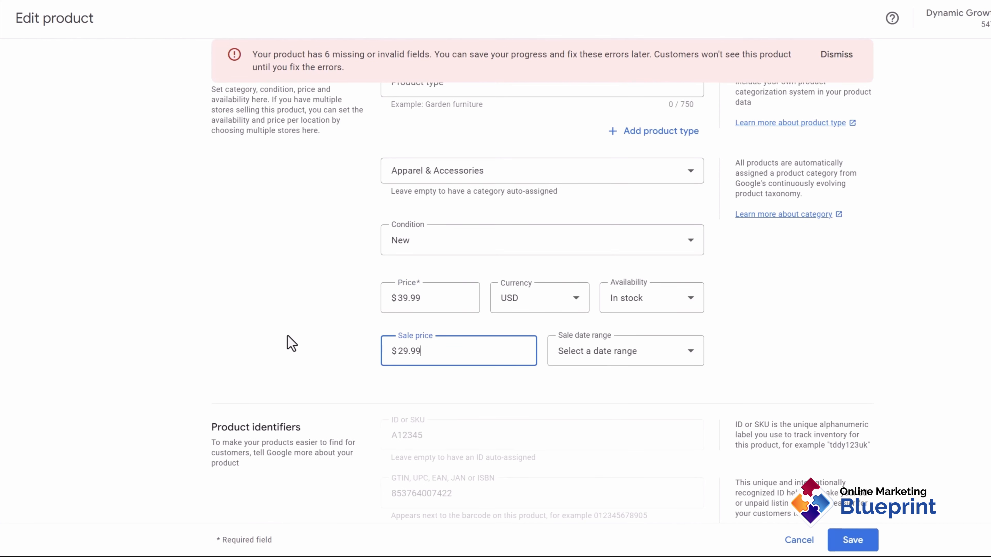
pyautogui.click(622, 359)
pyautogui.scroll(-3, 644, 269)
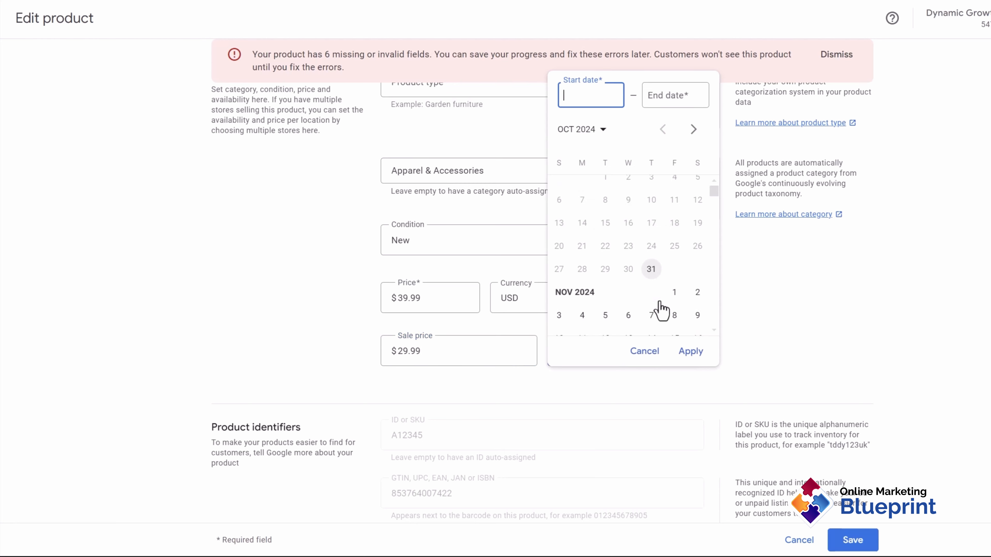
pyautogui.click(628, 219)
pyautogui.click(674, 220)
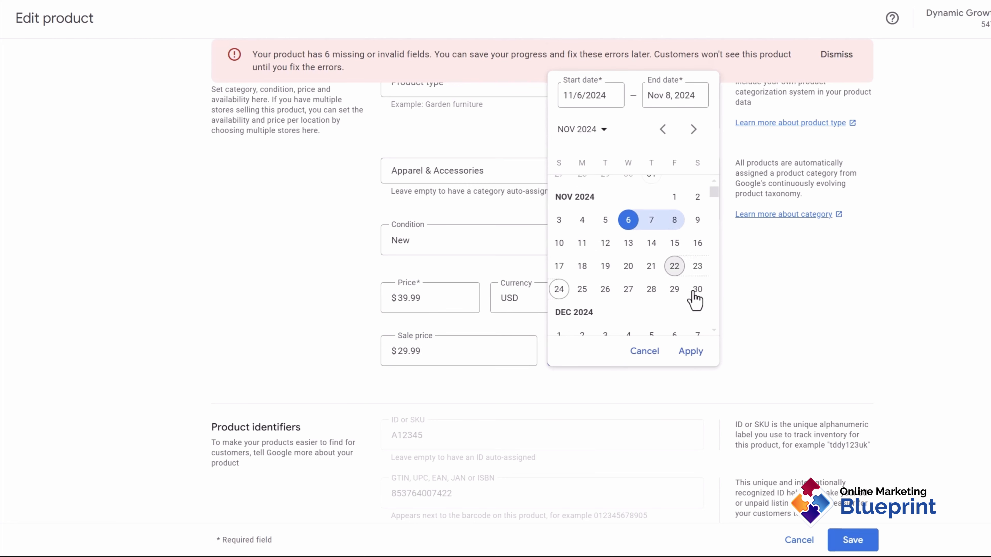
pyautogui.click(691, 351)
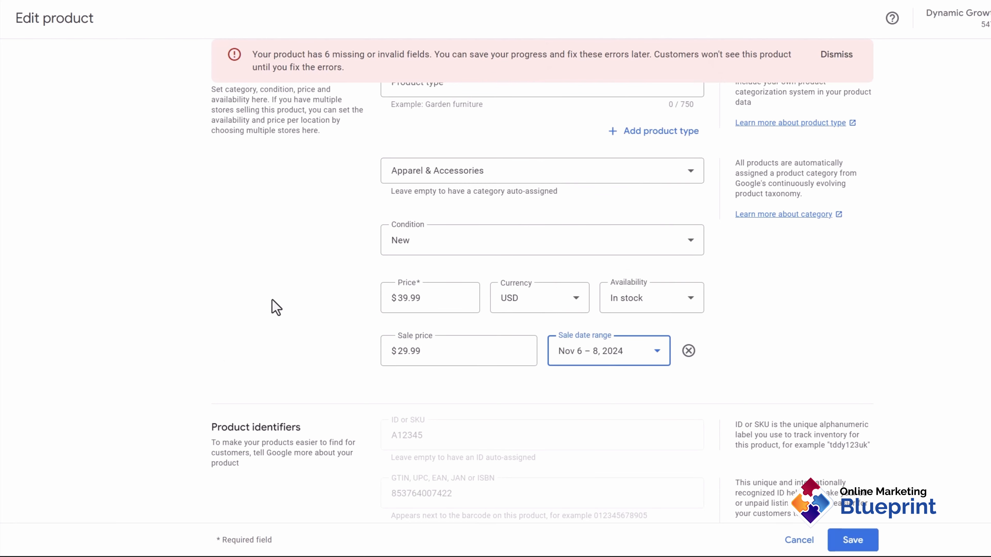
pyautogui.scroll(-10, 272, 304)
pyautogui.scroll(-15, 505, 381)
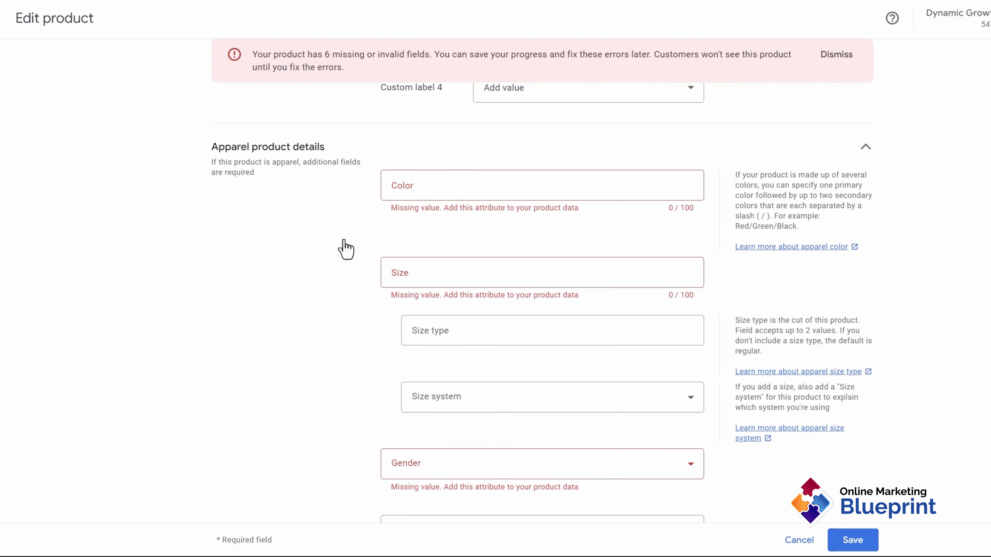
# Step: Enter colours Black/Pink/White/Red, sizes Medium/Small/Large, and size types Big and Regular
pyautogui.click(433, 190)
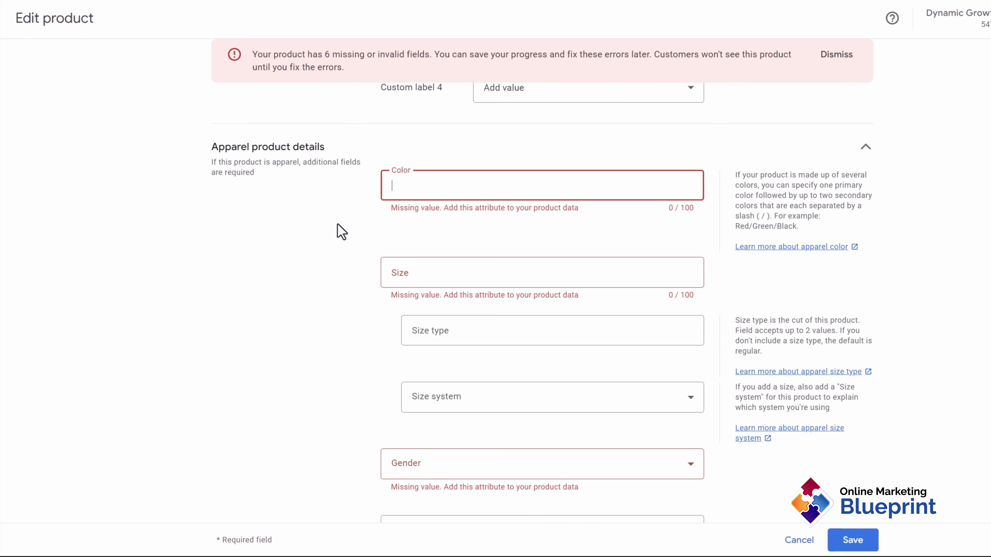
pyautogui.write('b')
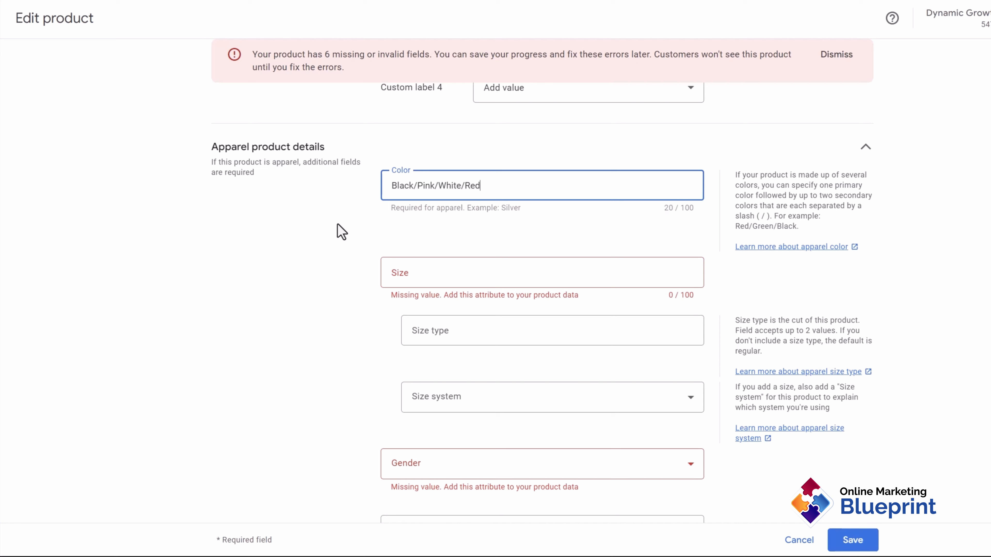
pyautogui.click(460, 274)
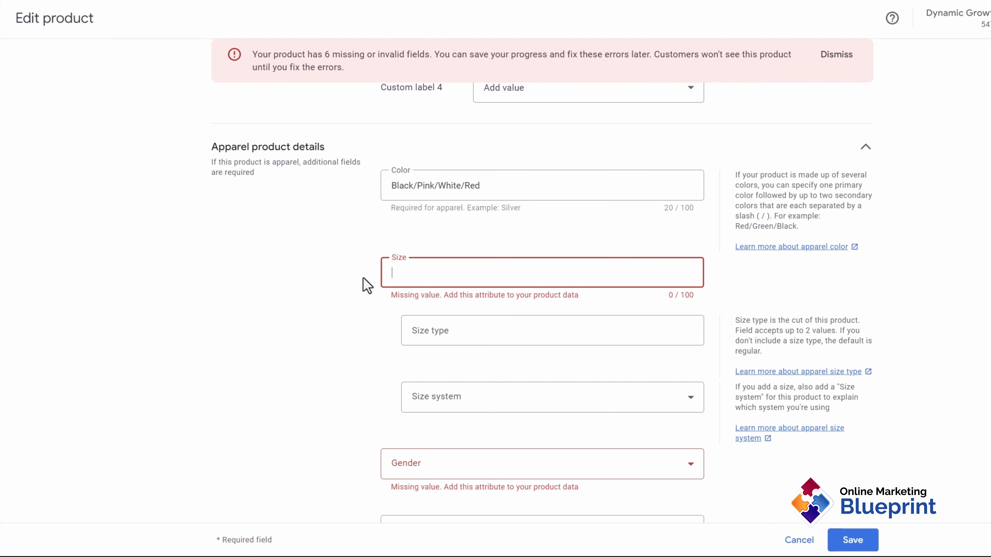
pyautogui.write('Medium/Small/Large')
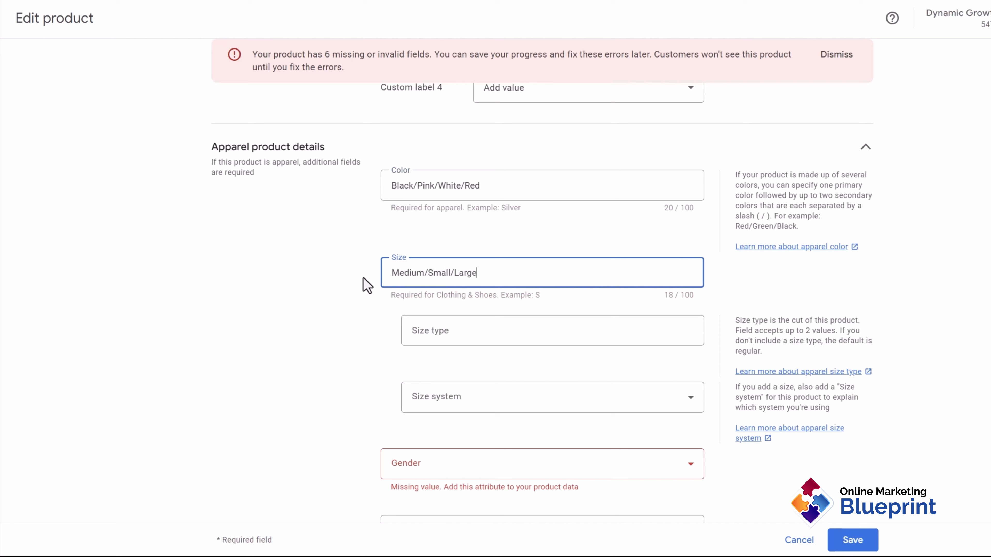
pyautogui.click(449, 331)
pyautogui.click(416, 367)
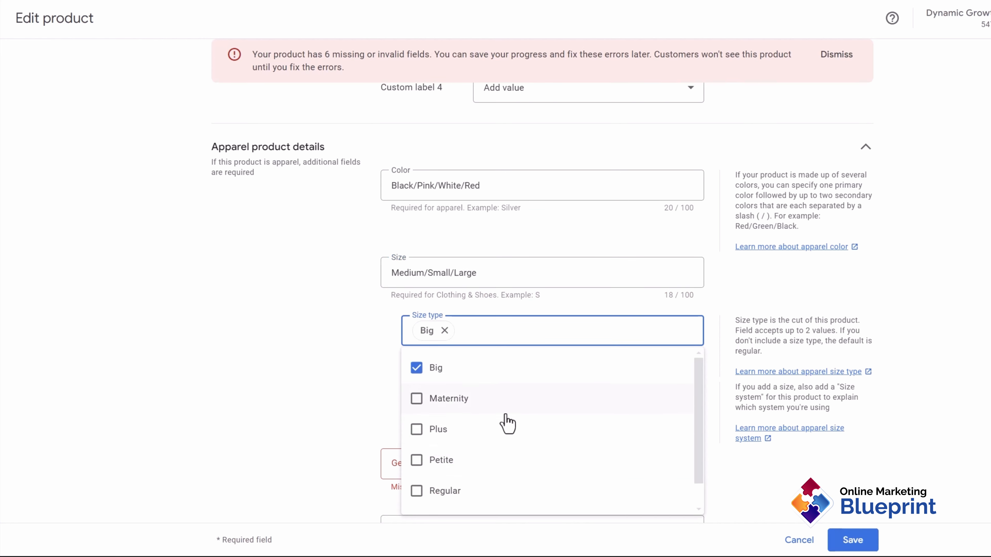
pyautogui.scroll(-1, 432, 454)
pyautogui.click(416, 461)
pyautogui.click(336, 378)
# Step: Set size system US, gender Unisex and age group Adult (13+ years old)
pyautogui.click(463, 408)
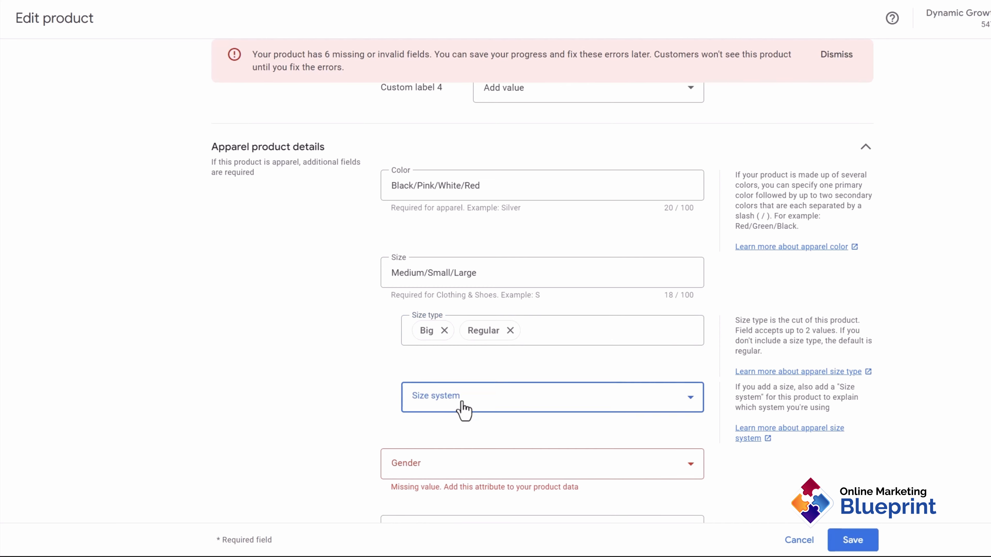
pyautogui.scroll(-3, 449, 340)
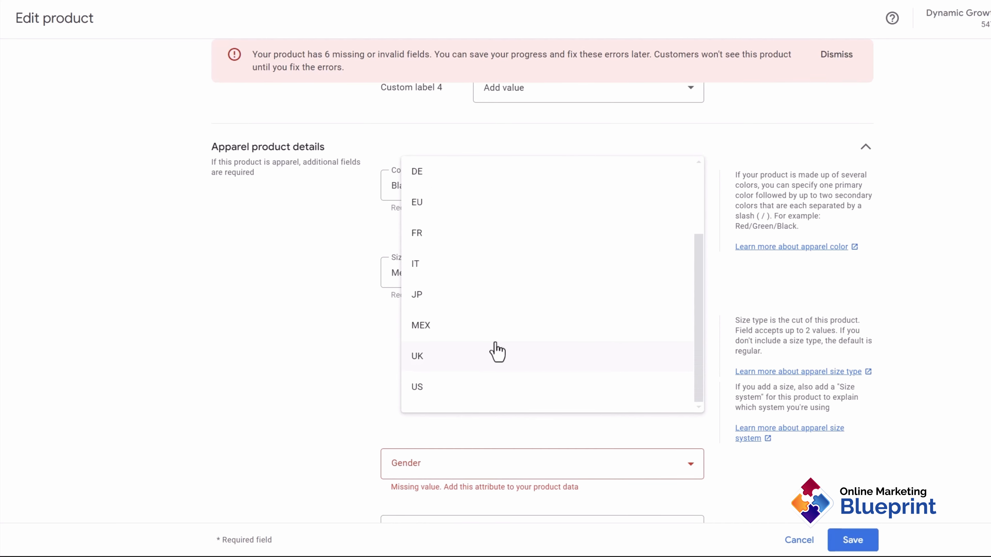
pyautogui.click(453, 388)
pyautogui.scroll(-3, 305, 425)
pyautogui.click(452, 343)
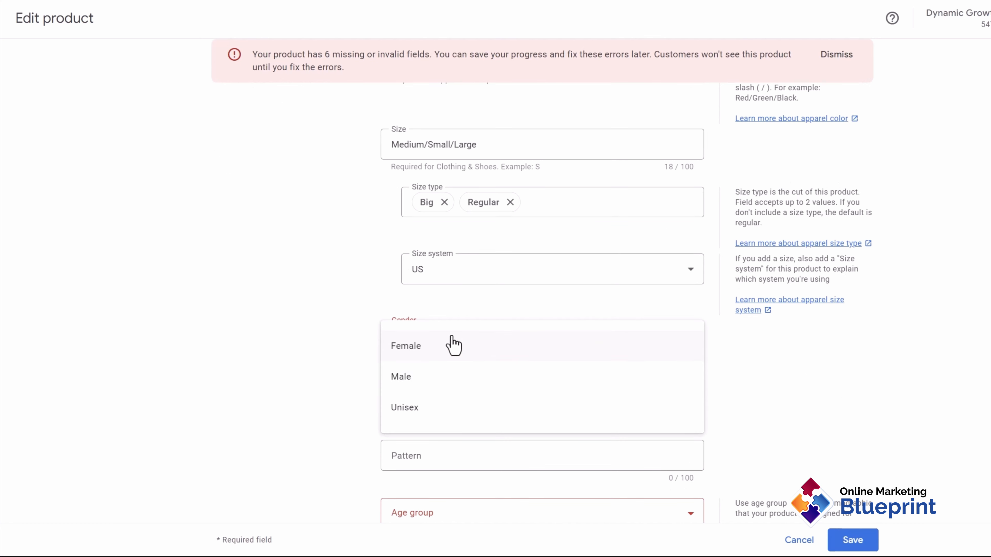
pyautogui.click(447, 410)
pyautogui.scroll(-2, 325, 363)
pyautogui.scroll(-3, 334, 367)
pyautogui.click(436, 379)
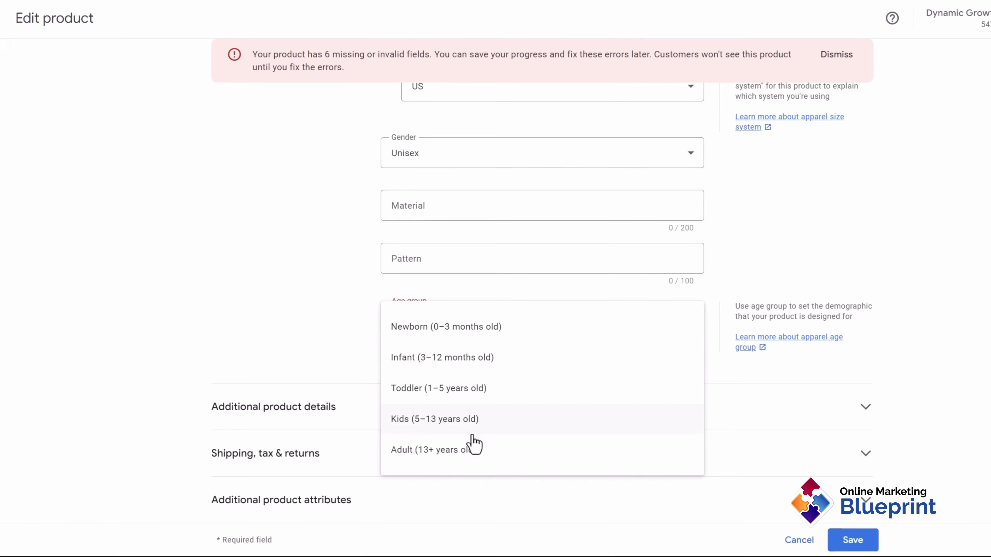
pyautogui.click(467, 450)
pyautogui.click(330, 408)
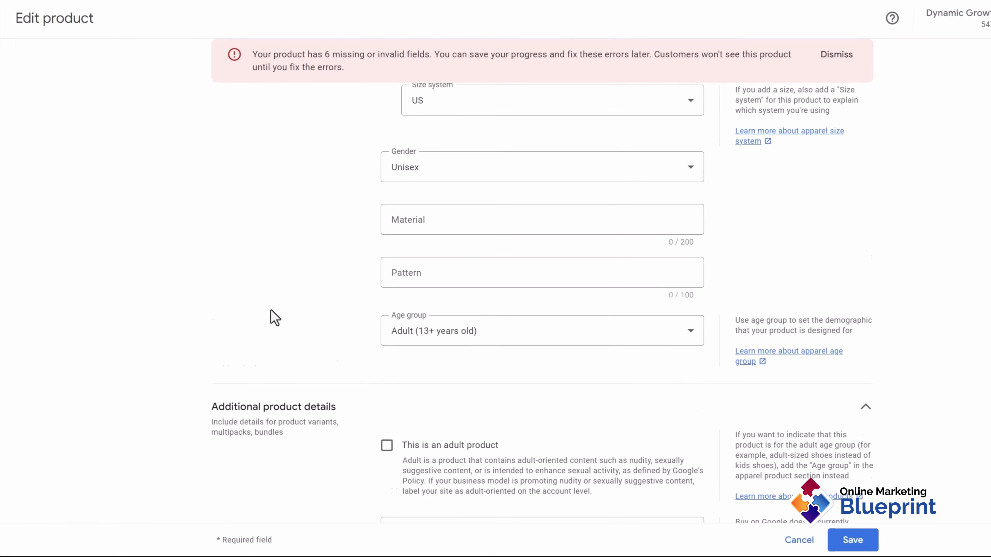
# Step: Expand the Shipping, tax & returns and Additional product attributes sections
pyautogui.scroll(-12, 272, 316)
pyautogui.scroll(-7, 273, 336)
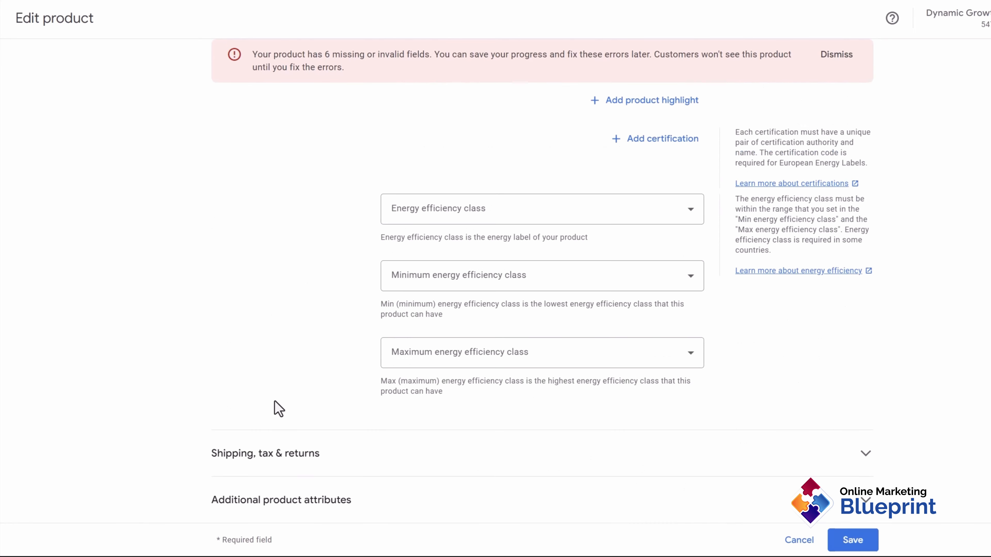
pyautogui.click(283, 454)
pyautogui.scroll(-6, 287, 376)
pyautogui.scroll(-15, 296, 390)
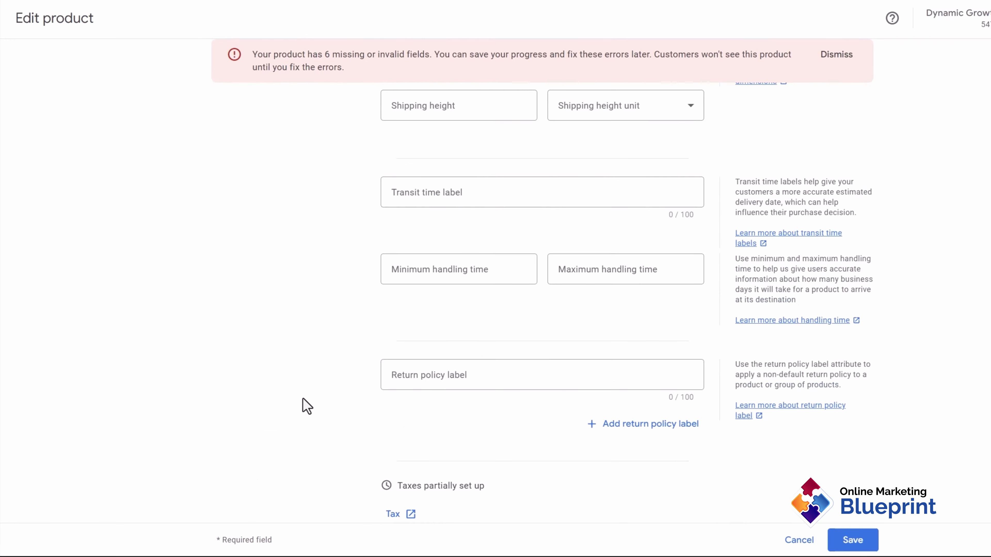
pyautogui.click(354, 501)
pyautogui.scroll(-2, 367, 368)
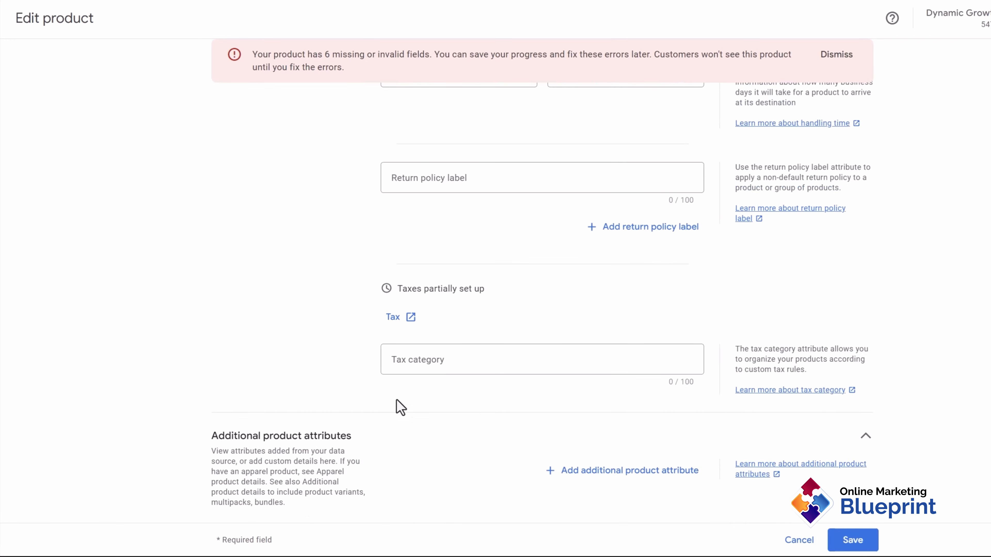
pyautogui.scroll(10, 442, 411)
pyautogui.scroll(20, 442, 409)
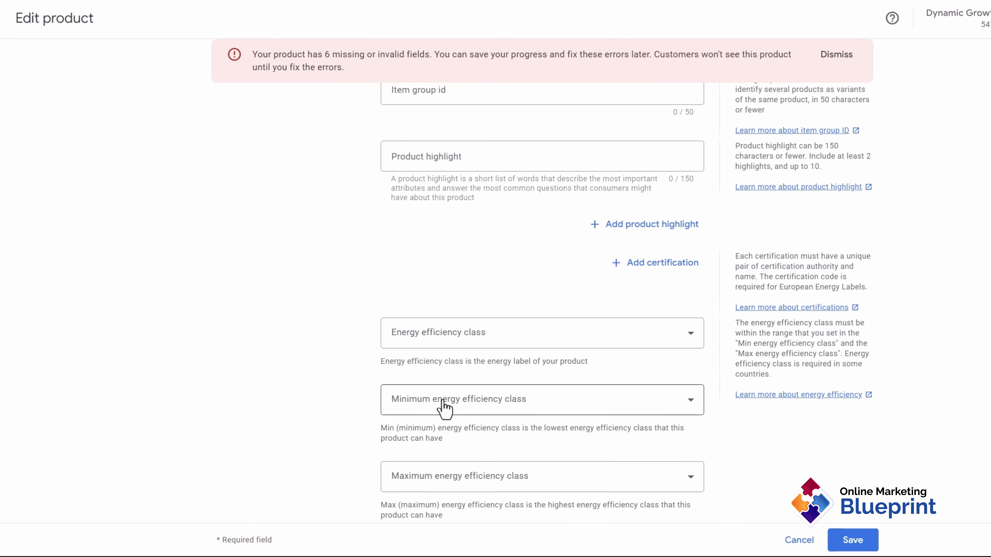
pyautogui.scroll(20, 414, 357)
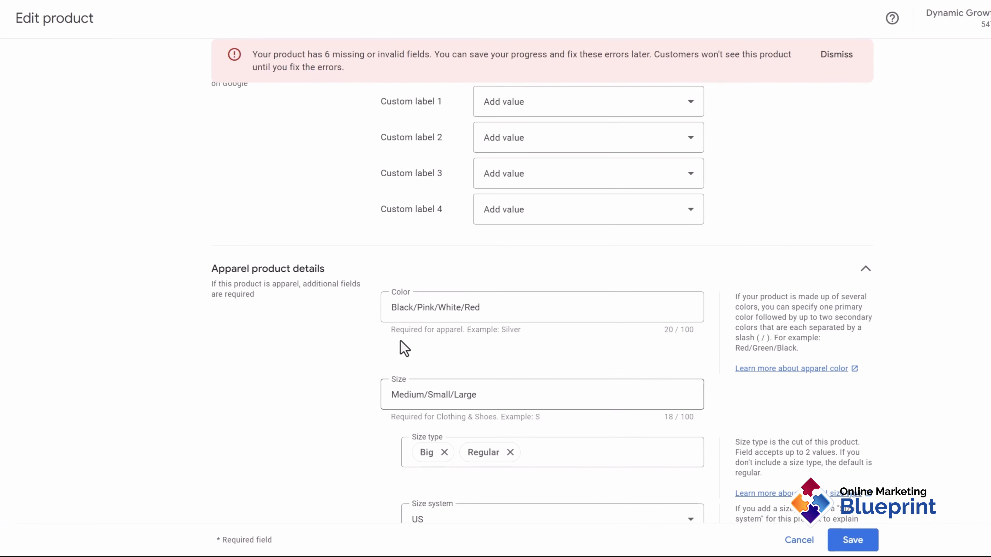
pyautogui.scroll(20, 403, 349)
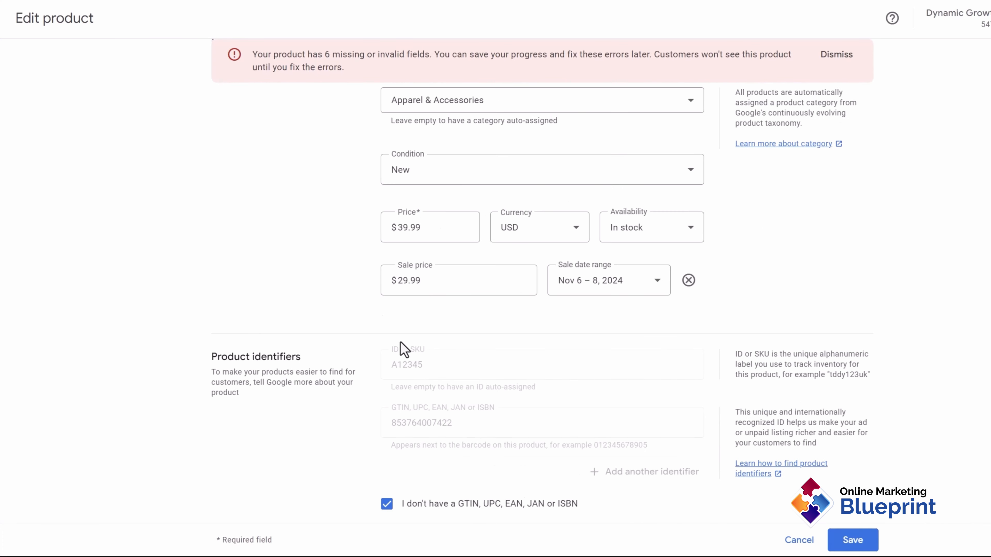
pyautogui.scroll(20, 365, 393)
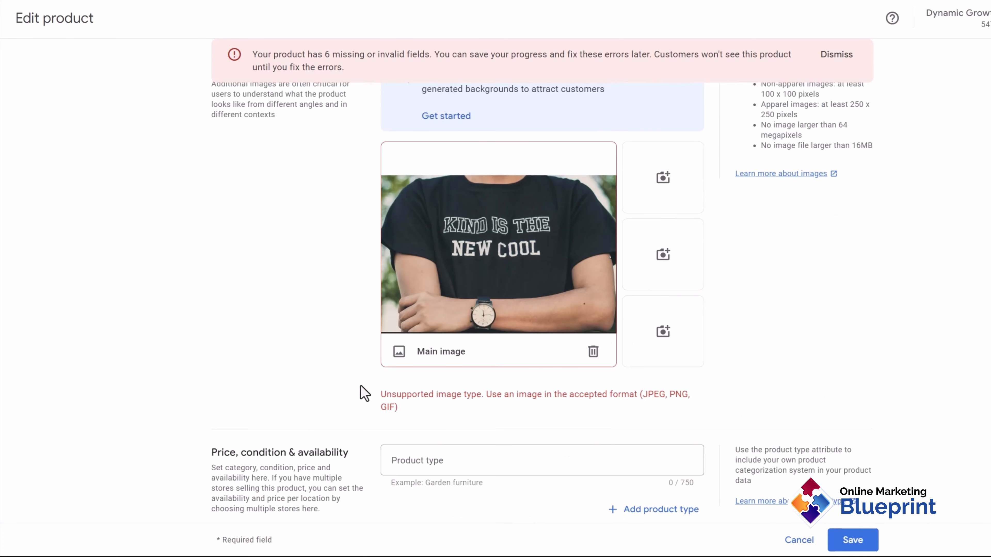
pyautogui.scroll(-8, 418, 408)
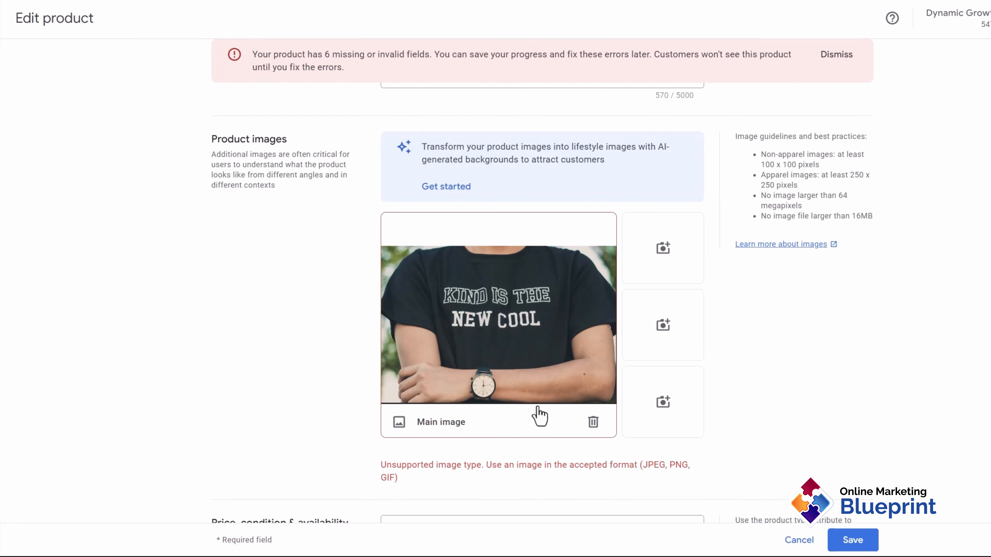
# Step: Replace the unsupported main image with uploaded tshirt.jpg and save the product
pyautogui.click(593, 422)
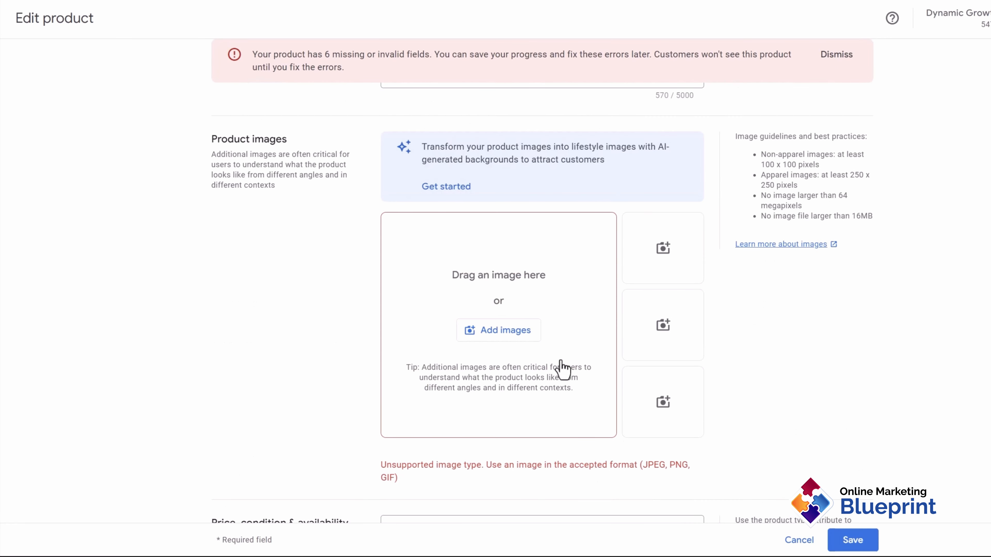
pyautogui.click(493, 335)
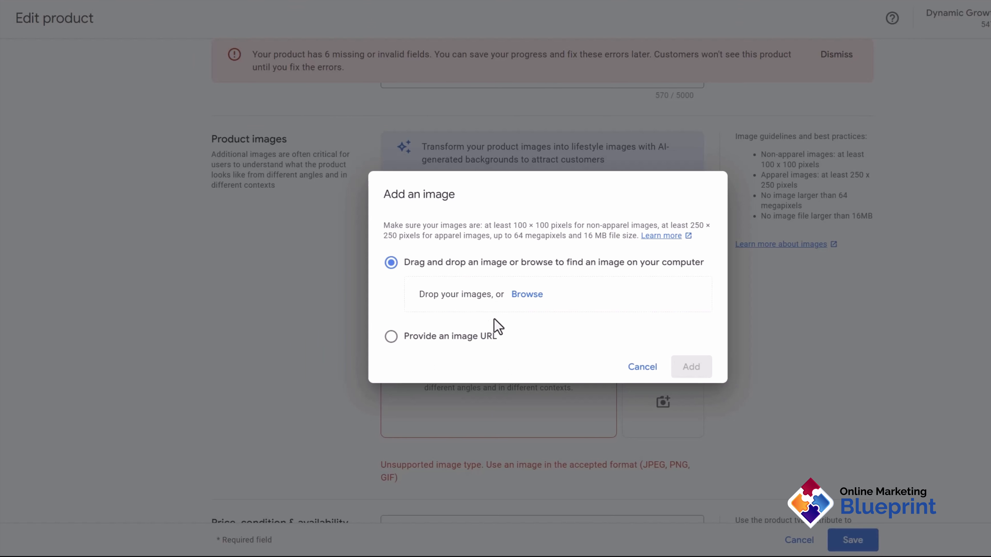
pyautogui.click(526, 294)
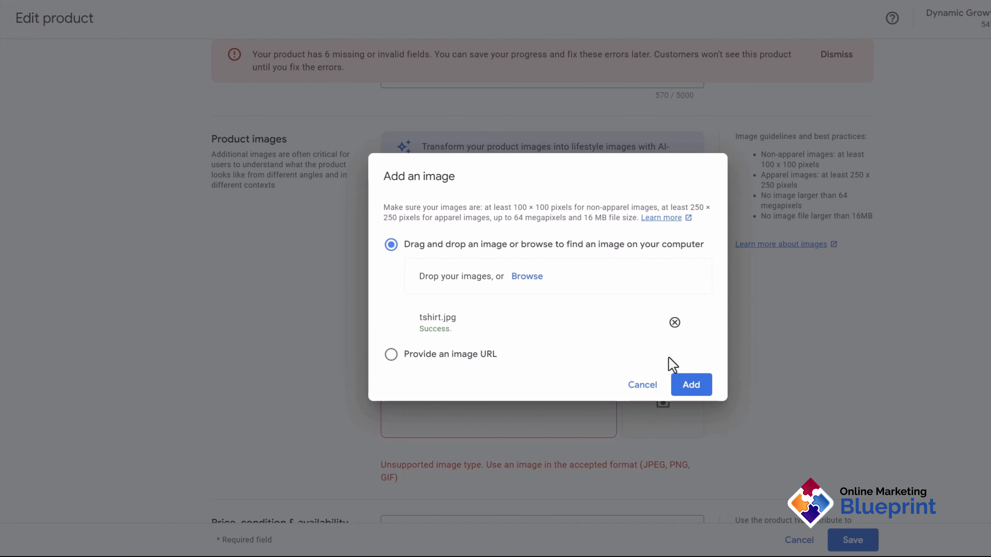
pyautogui.click(688, 388)
pyautogui.scroll(-3, 764, 452)
pyautogui.scroll(4, 657, 400)
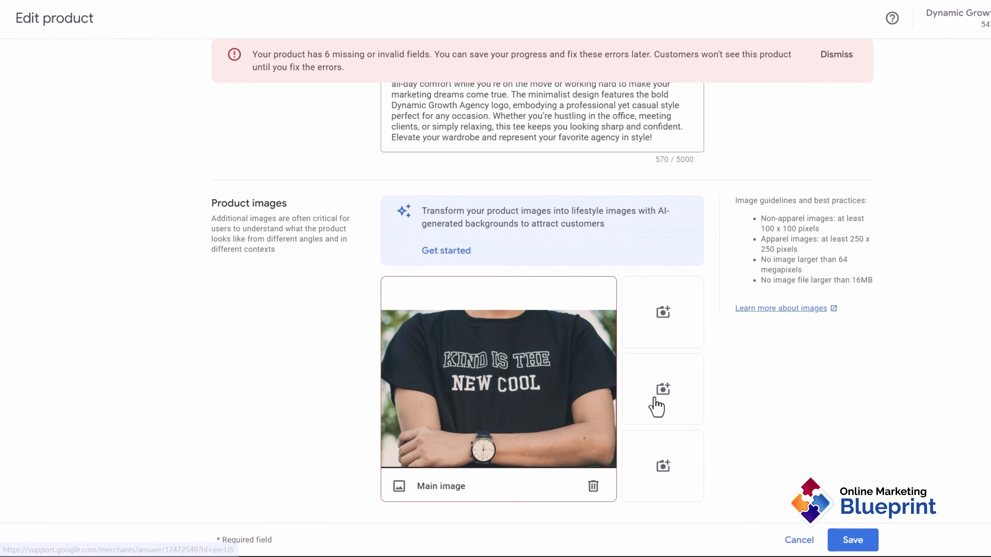
pyautogui.scroll(-6, 732, 391)
pyautogui.click(860, 541)
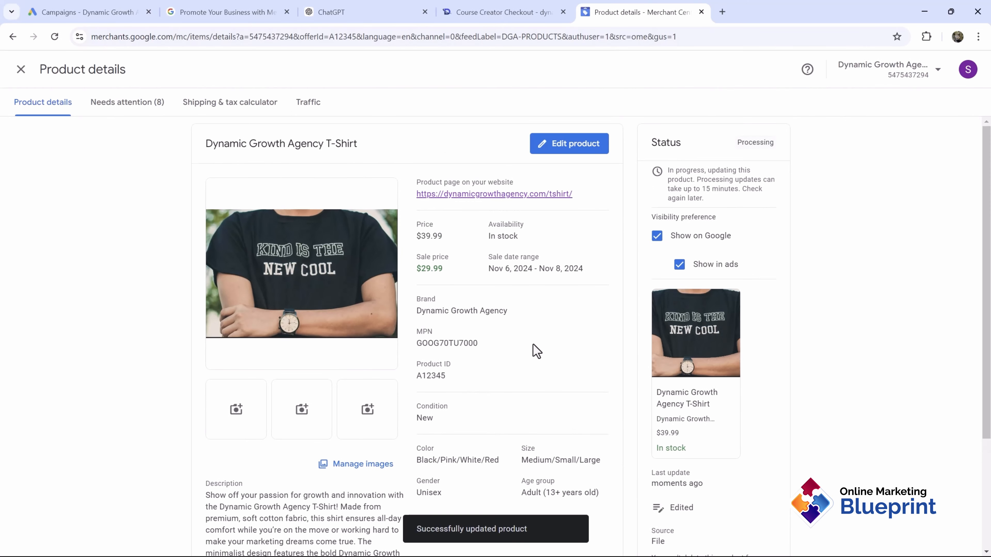
# Step: Close the updated T-Shirt's Product details to return to All products
pyautogui.scroll(-4, 534, 350)
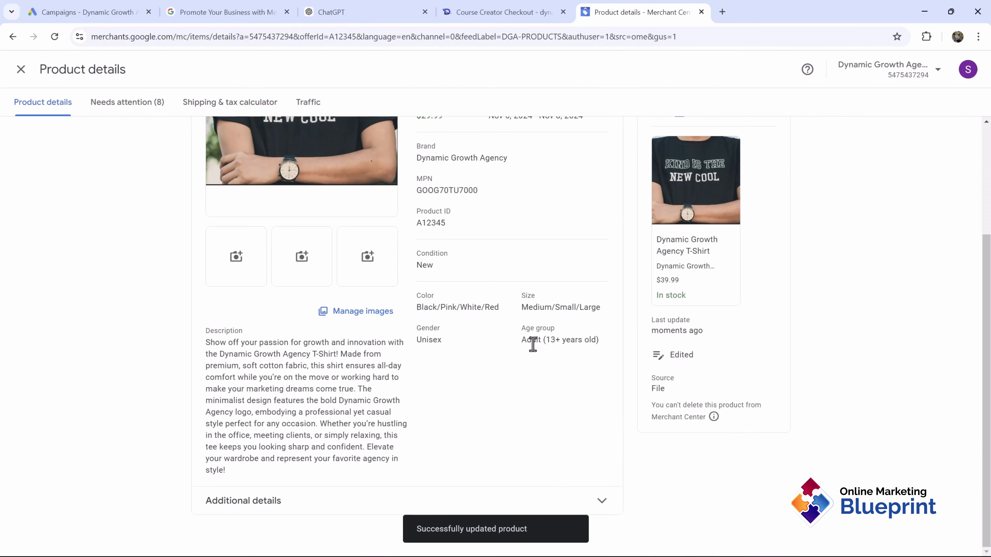
pyautogui.scroll(4, 507, 378)
pyautogui.click(21, 72)
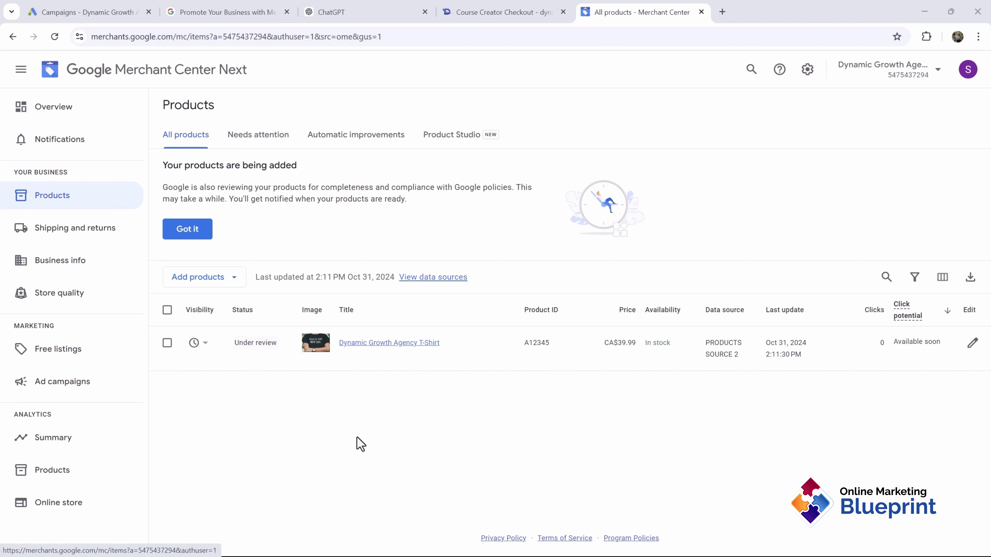
# Step: From Ad campaigns, start Google Ads setup and open the Link to Google Ads page
pyautogui.click(76, 384)
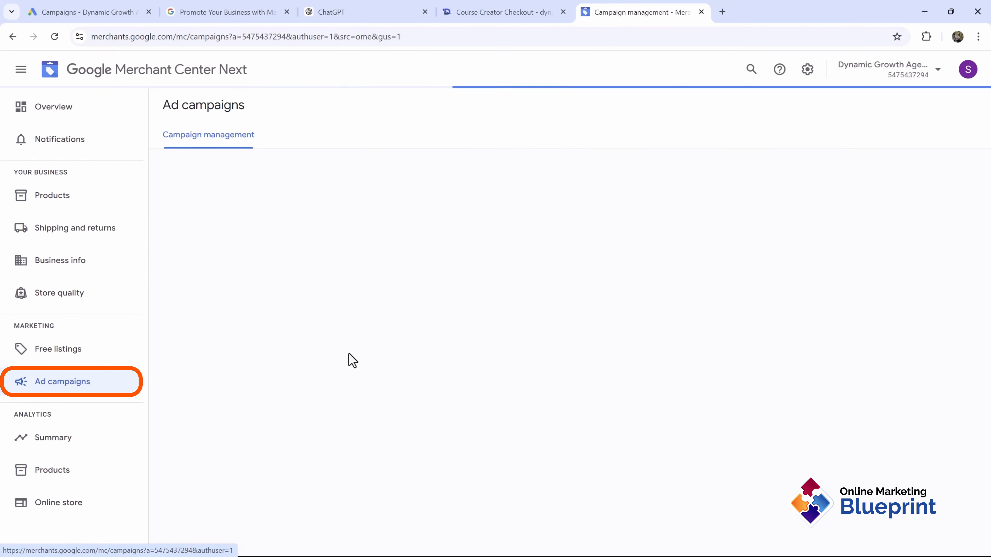
pyautogui.click(335, 268)
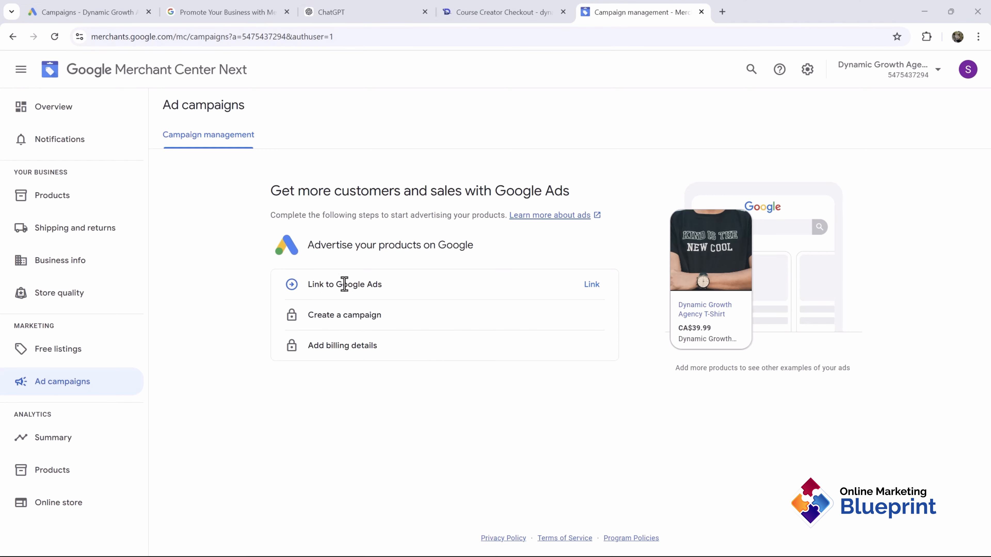
pyautogui.click(591, 288)
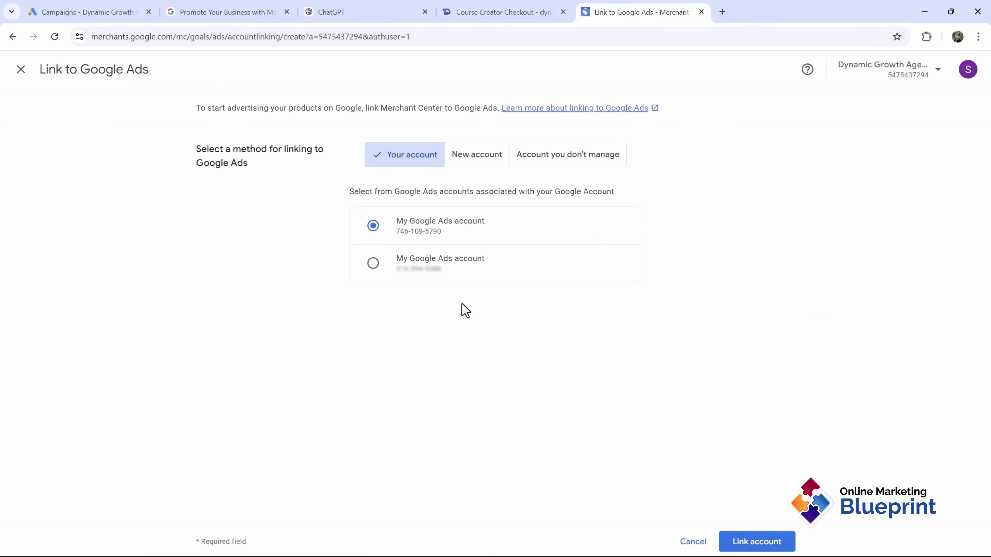
# Step: Choose 'Account you don't manage' and enter the customer ID copied from Google Ads
pyautogui.moveTo(121, 19); pyautogui.dragTo(378, 12)
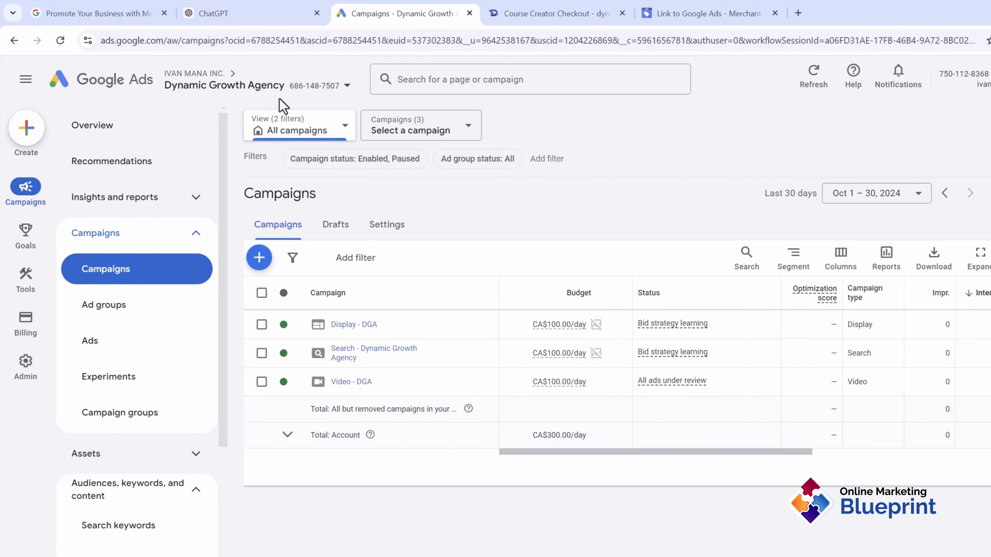
pyautogui.moveTo(655, 11); pyautogui.dragTo(577, 11)
pyautogui.click(607, 181)
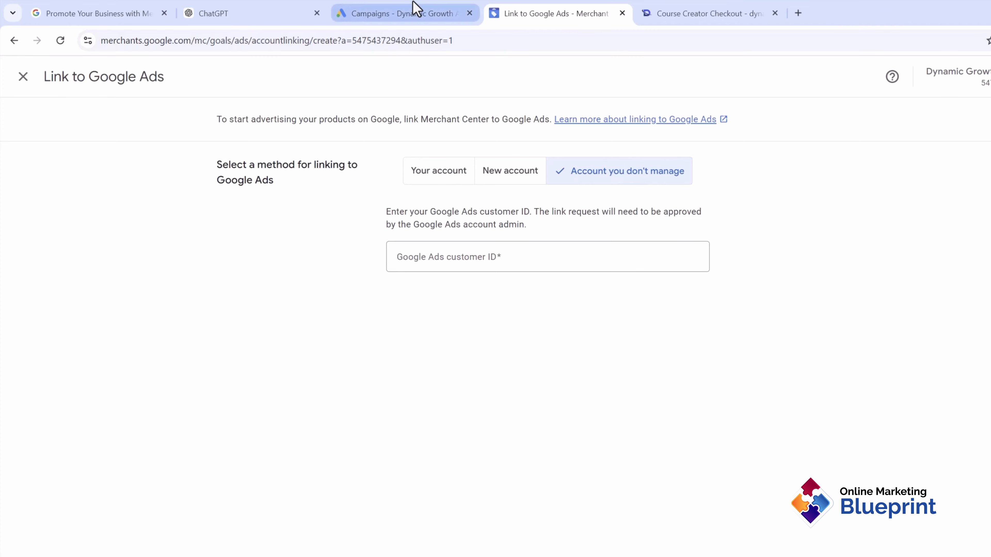
pyautogui.click(412, 12)
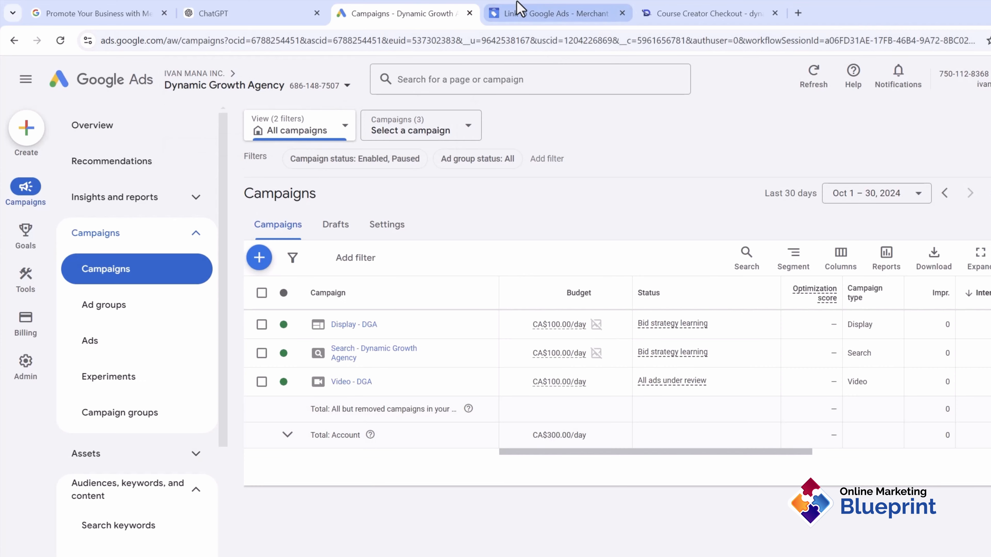
pyautogui.click(556, 6)
pyautogui.click(553, 254)
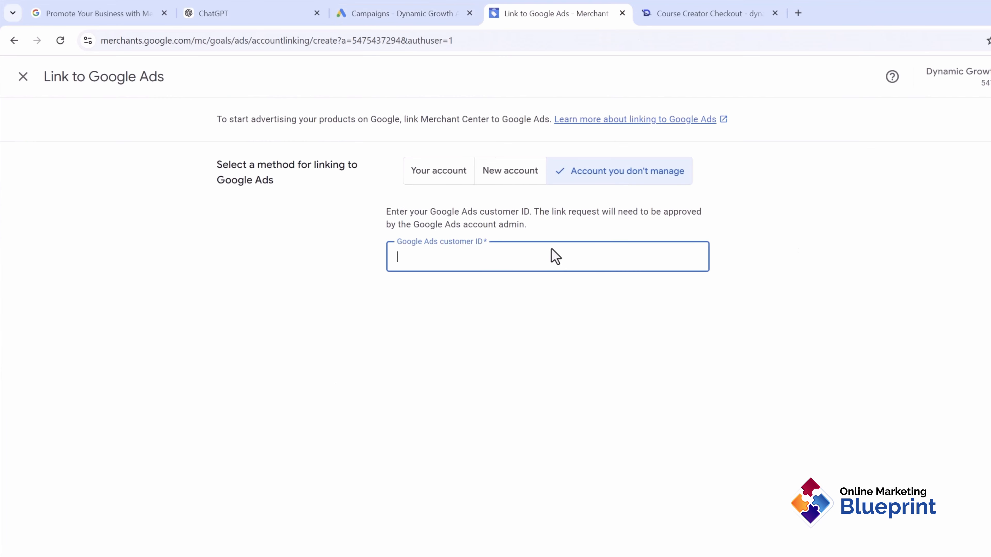
pyautogui.write('686-')
pyautogui.click(454, 8)
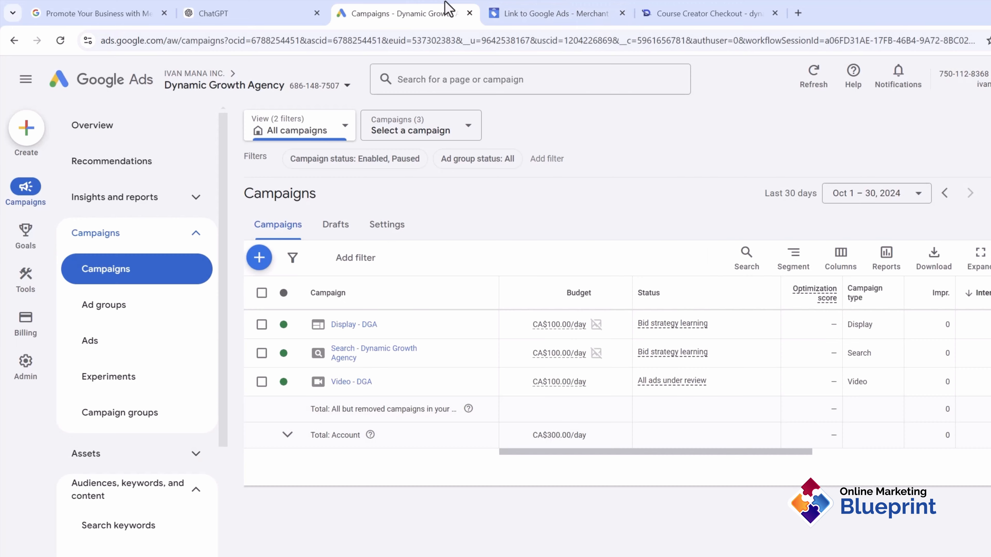
pyautogui.click(580, 7)
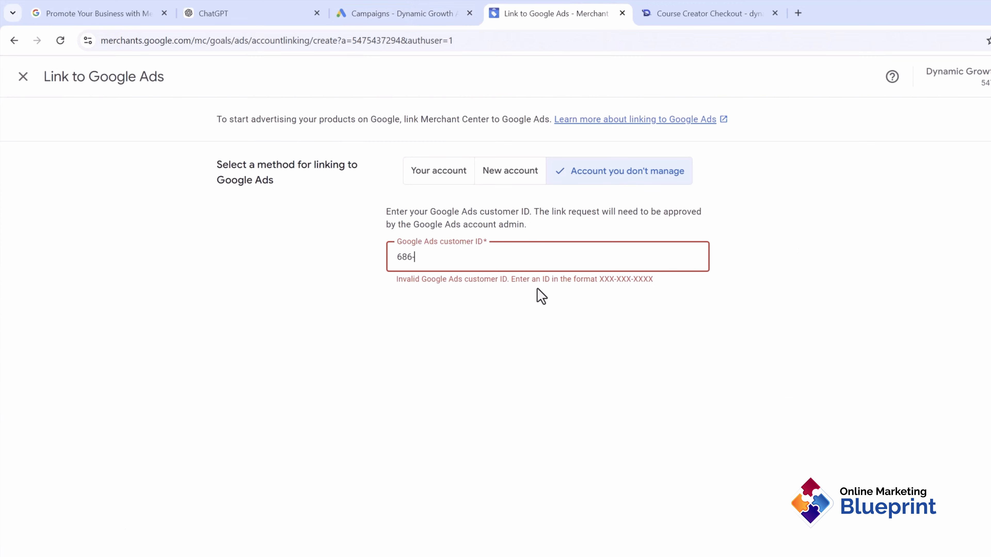
pyautogui.click(375, 8)
pyautogui.click(511, 9)
pyautogui.write('7507')
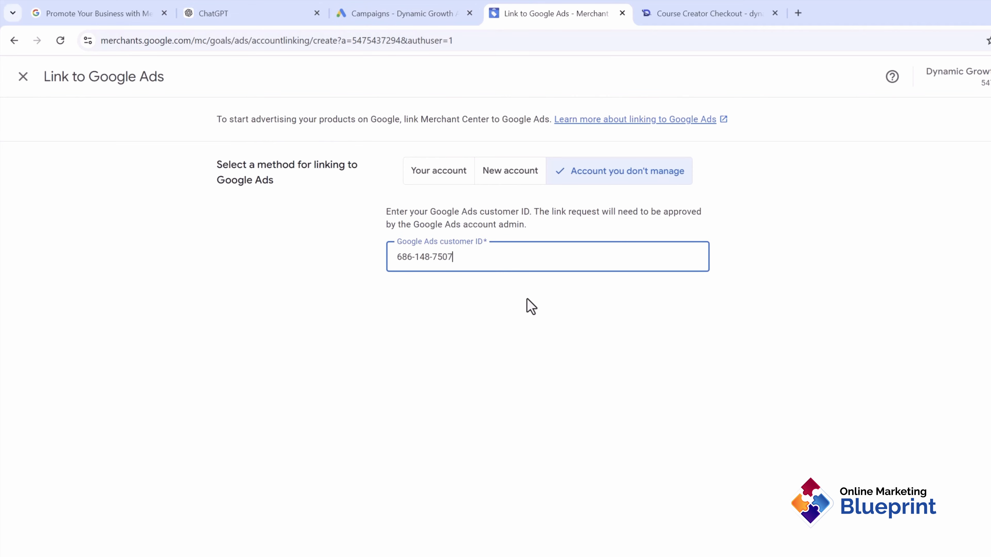
# Step: Verify the customer ID against Google Ads, then send and confirm the link request
pyautogui.click(394, 13)
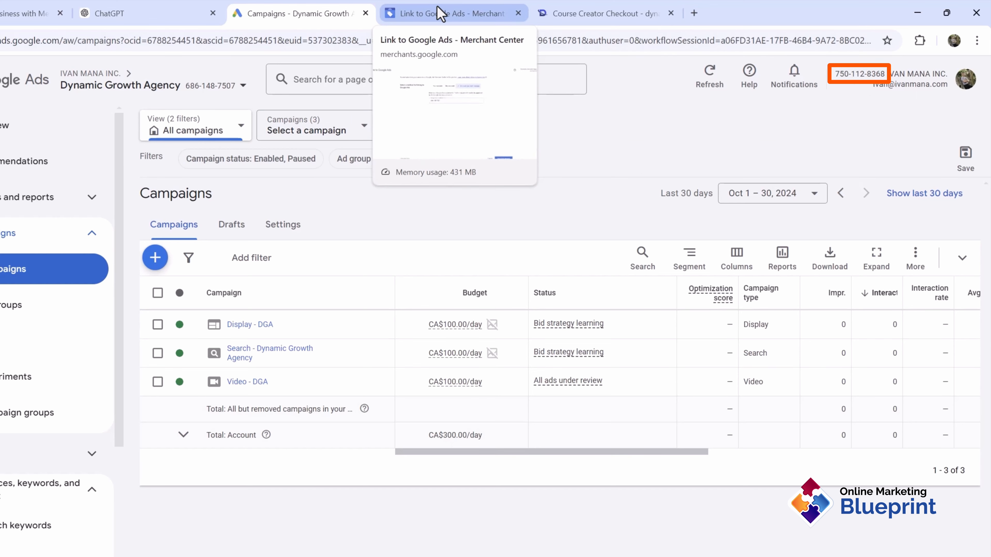
pyautogui.click(440, 13)
pyautogui.click(750, 542)
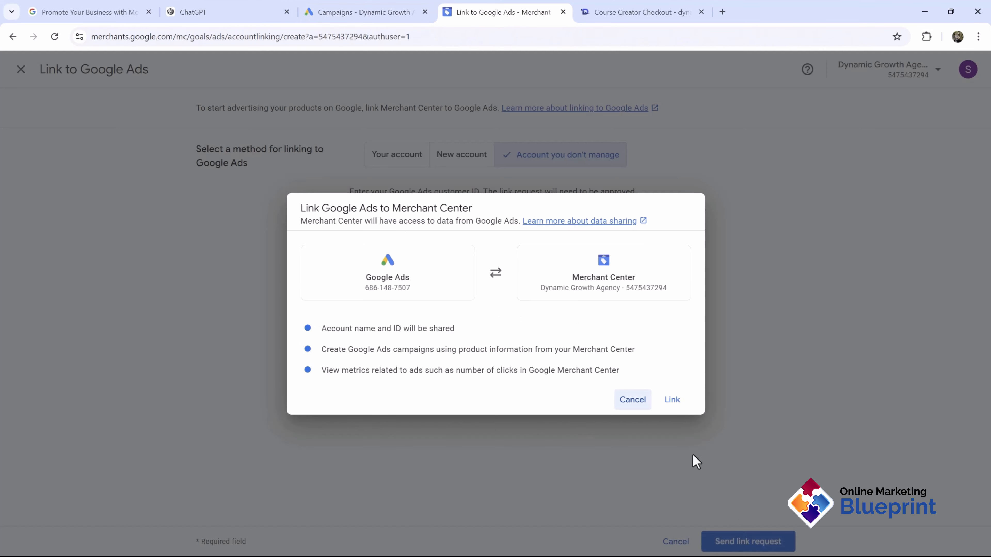
pyautogui.click(670, 400)
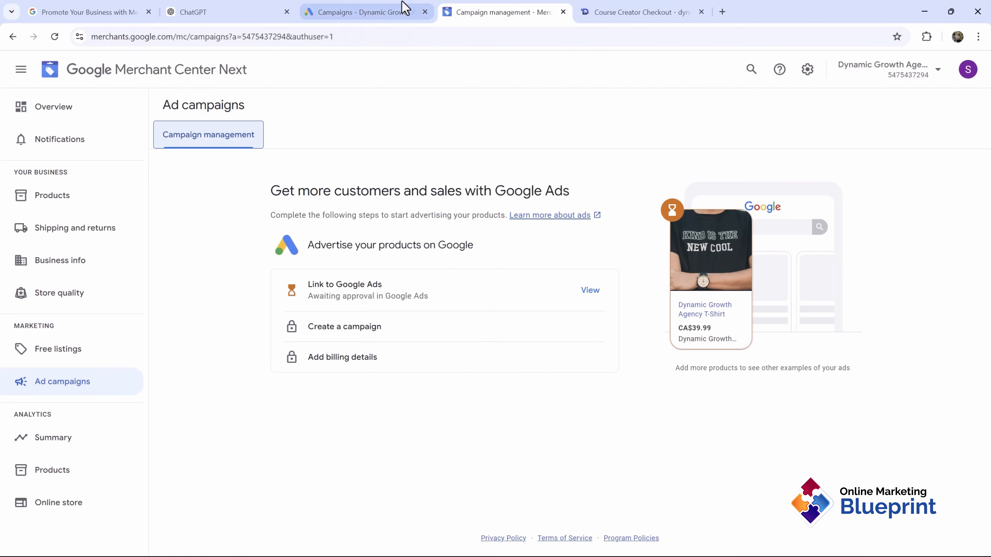
pyautogui.click(404, 9)
pyautogui.click(21, 257)
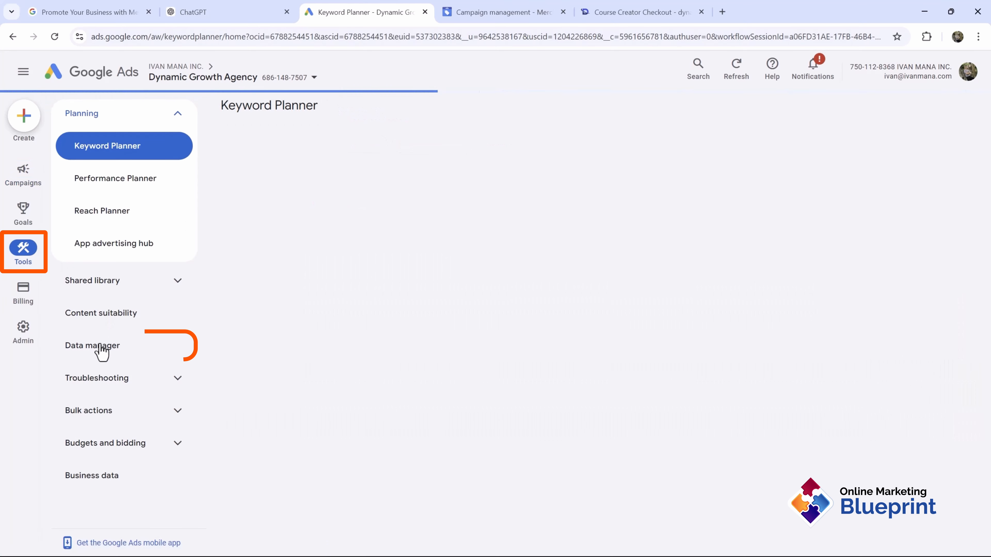
# Step: In Google Ads Data manager, show the received Merchant Center link requests
pyautogui.click(79, 350)
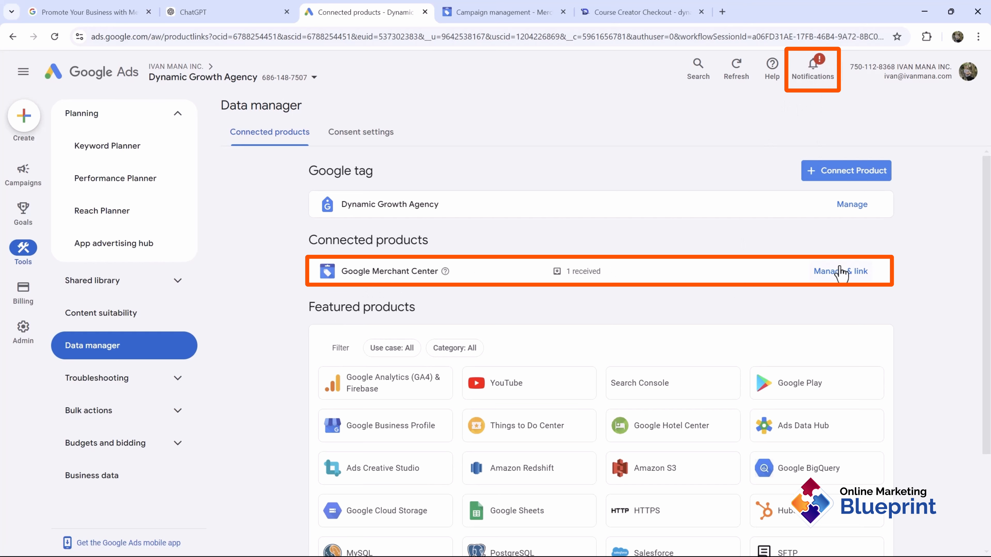
pyautogui.click(826, 276)
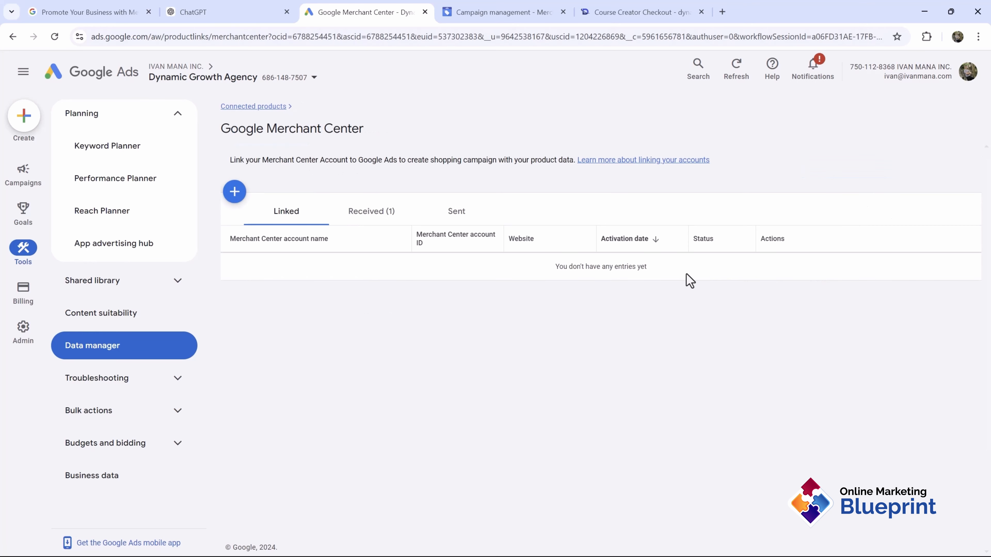
pyautogui.click(371, 215)
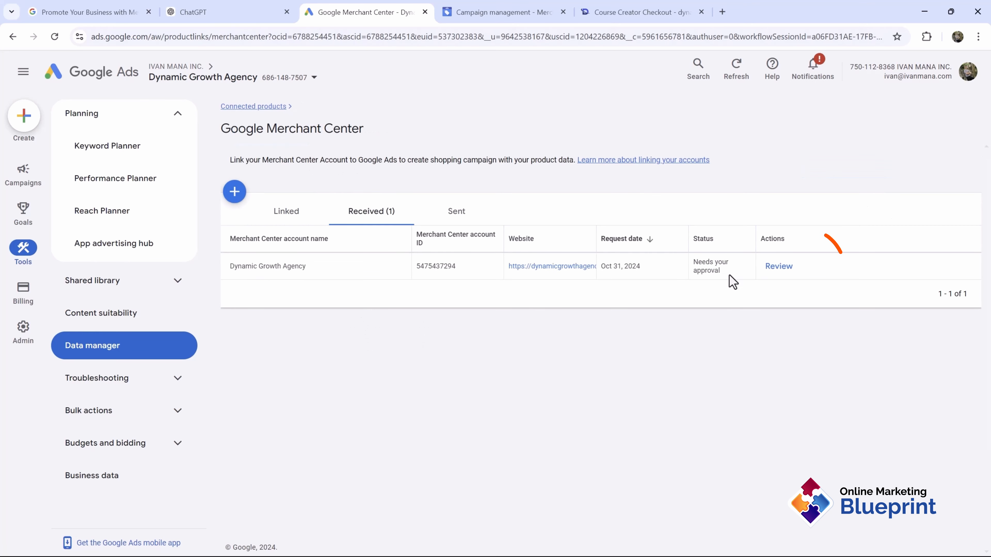
# Step: Approve Dynamic Growth Agency's Merchant Center link request in Google Ads
pyautogui.click(774, 269)
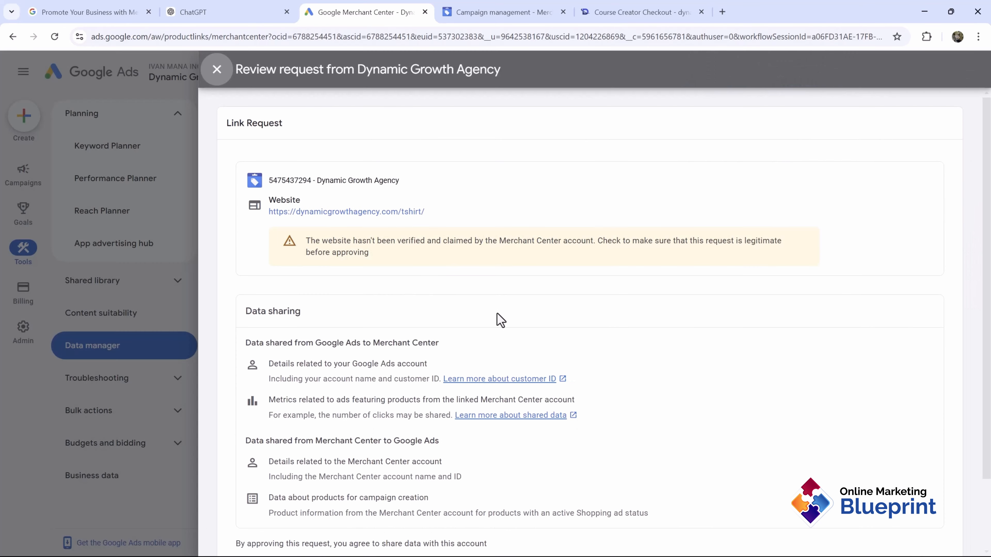
pyautogui.scroll(-2, 403, 324)
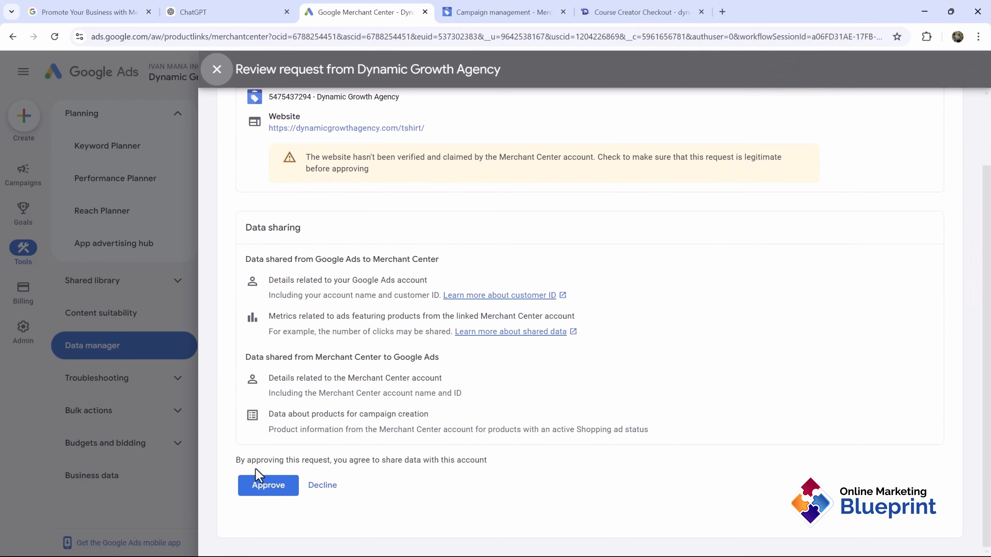
pyautogui.click(261, 493)
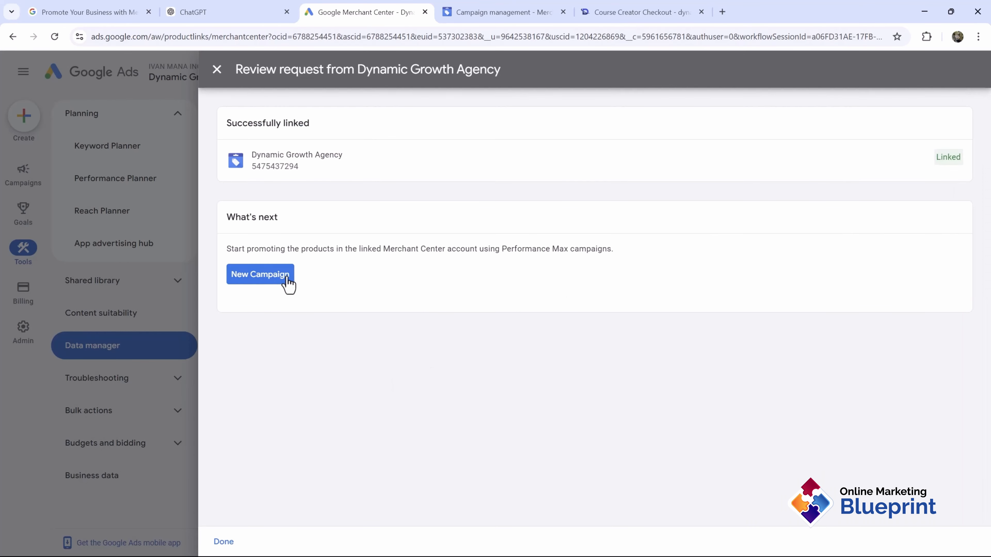
pyautogui.click(151, 231)
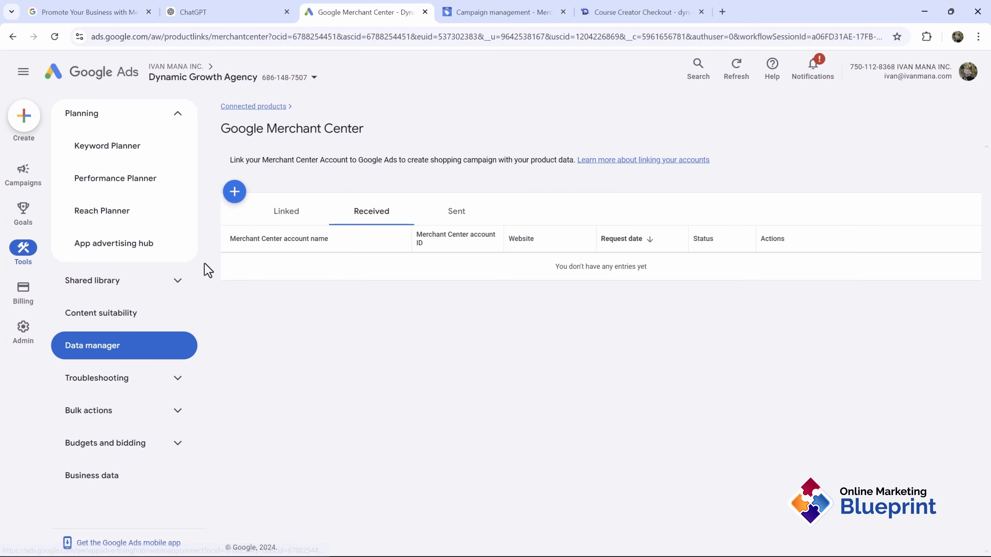
# Step: Reload Merchant Center to confirm the Google Ads link is active
pyautogui.click(506, 7)
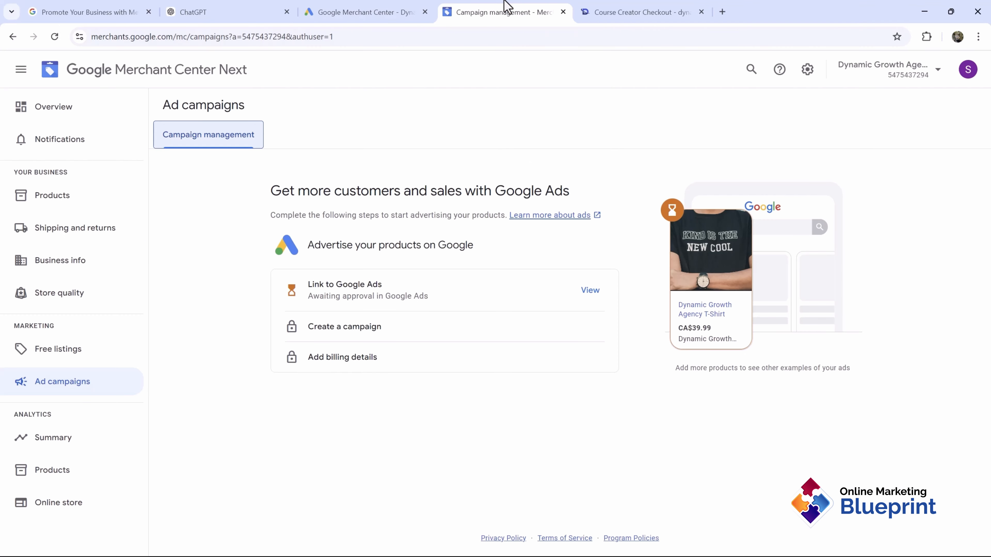
pyautogui.click(56, 38)
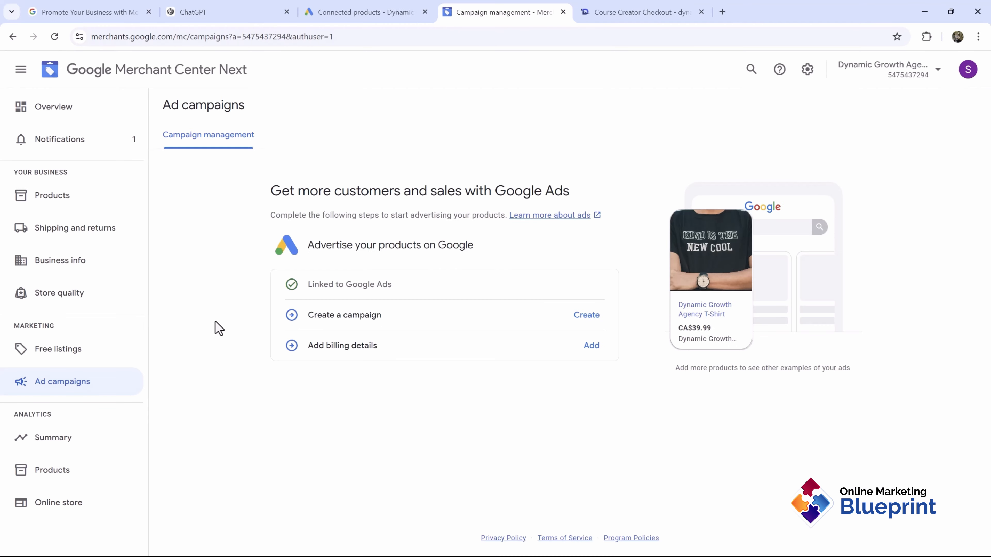
pyautogui.moveTo(322, 315); pyautogui.dragTo(379, 317)
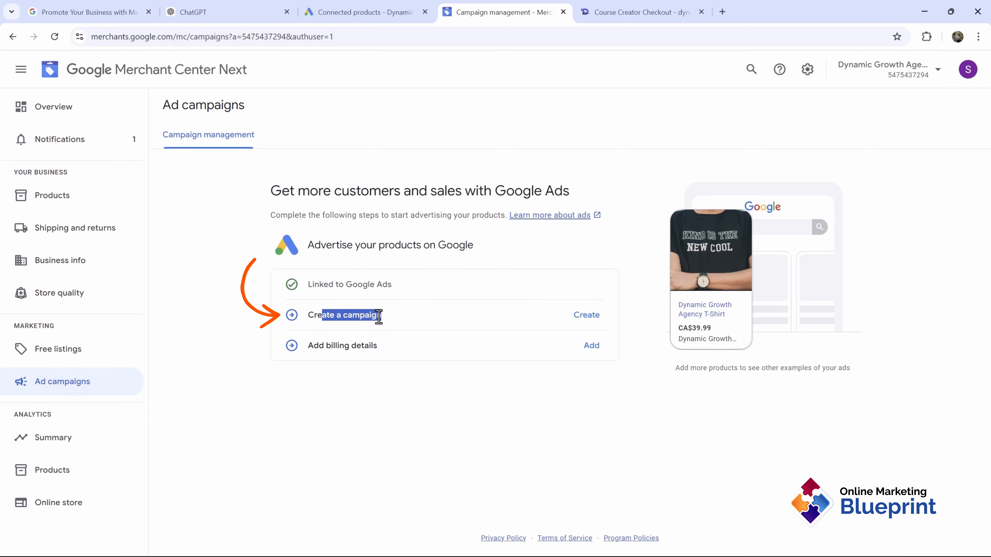
pyautogui.click(356, 328)
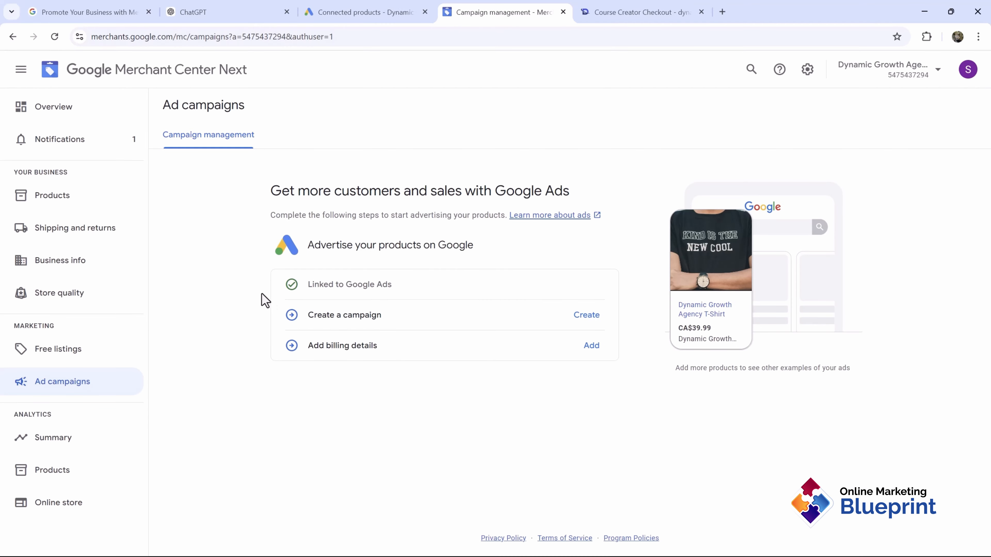
# Step: Return to the Google Ads Campaigns list showing the three existing campaigns
pyautogui.click(369, 11)
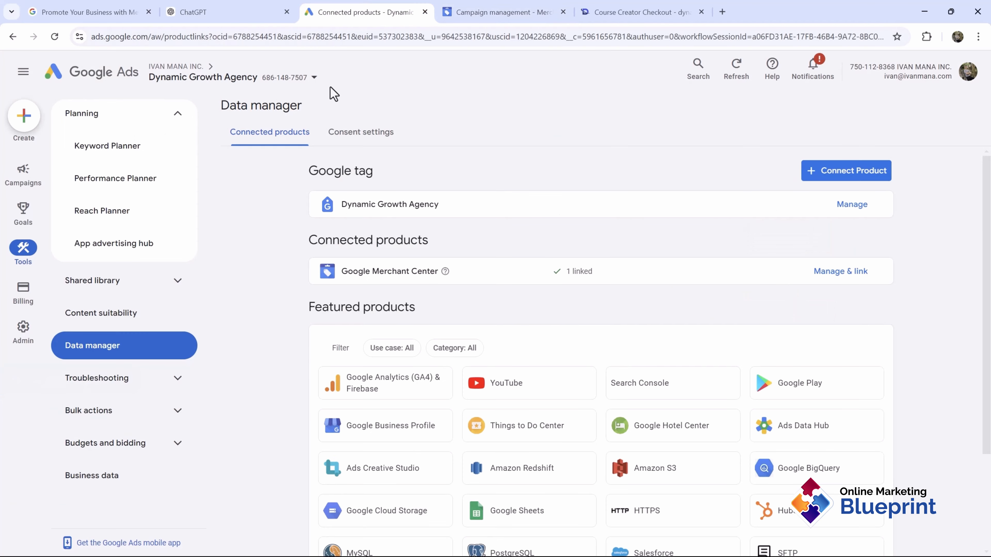
pyautogui.click(23, 174)
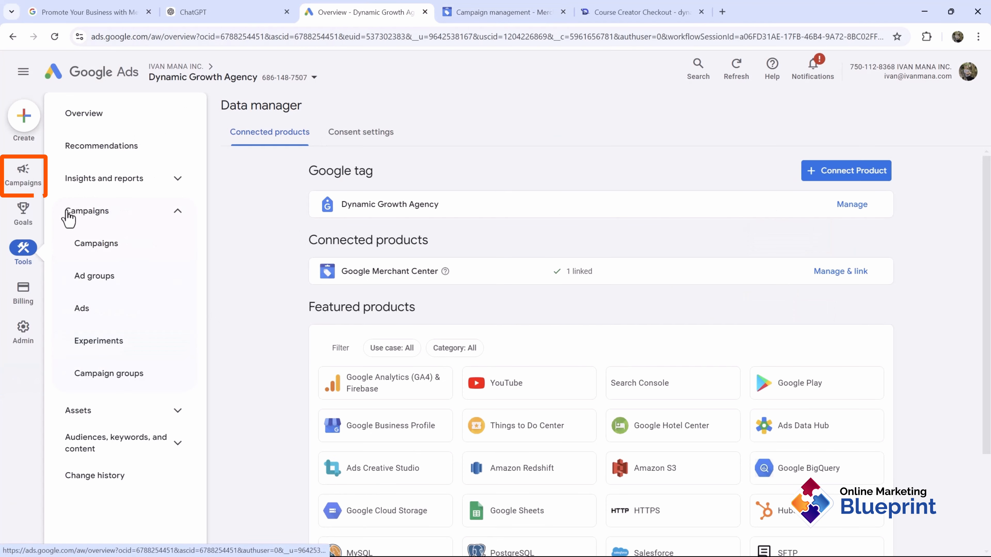
pyautogui.click(95, 246)
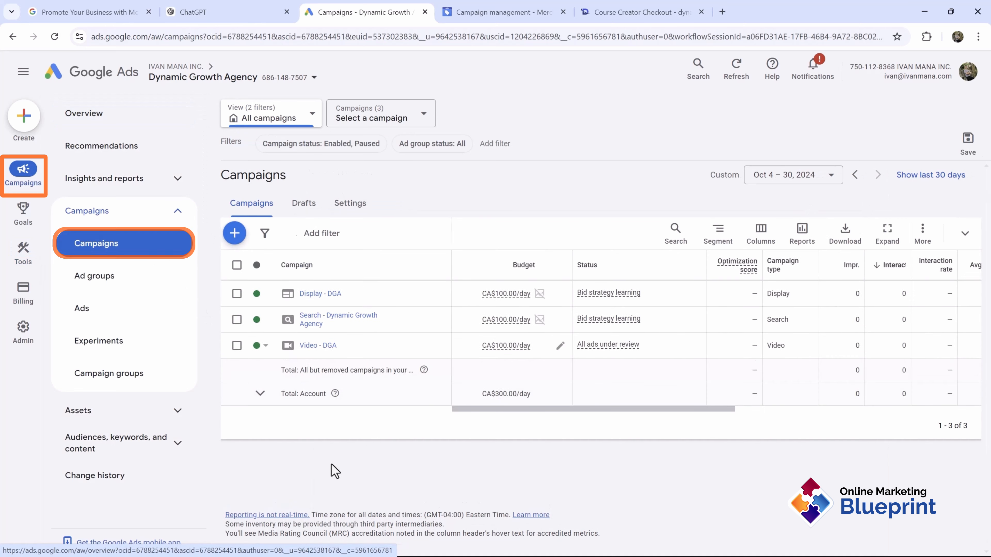
pyautogui.click(234, 233)
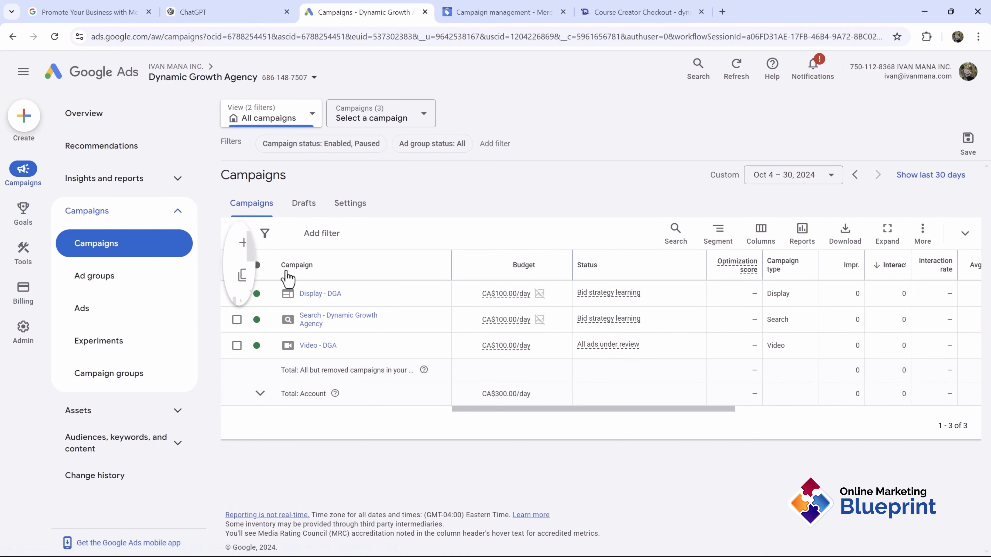
# Step: Start a new campaign and close the stray checkout and Promote Your Business tabs
pyautogui.click(297, 244)
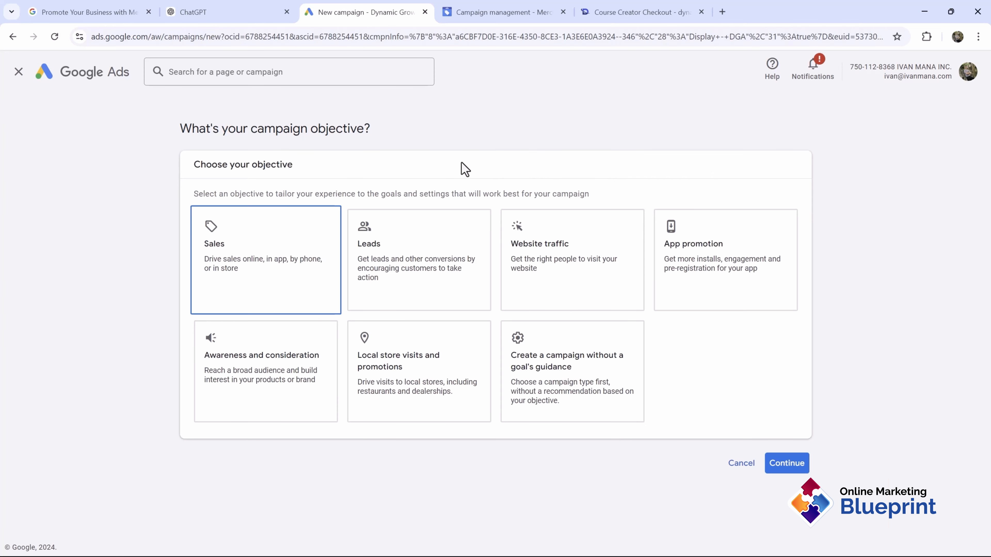
pyautogui.click(708, 12)
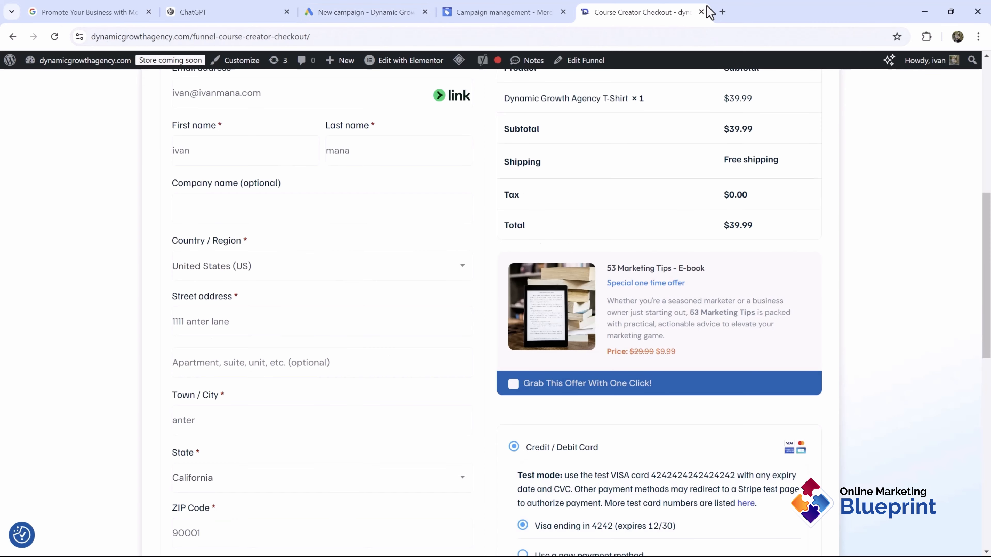
pyautogui.click(701, 12)
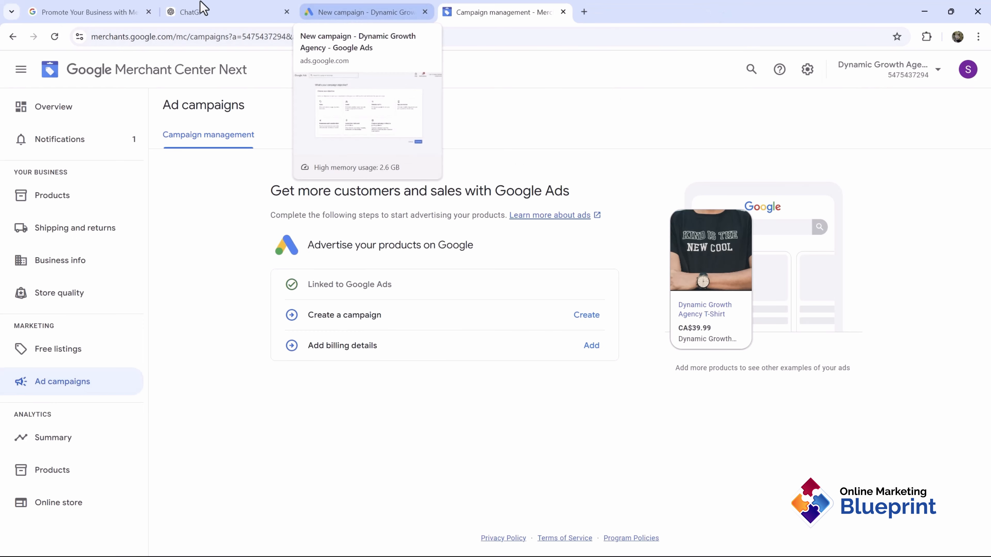
pyautogui.click(148, 13)
pyautogui.click(223, 12)
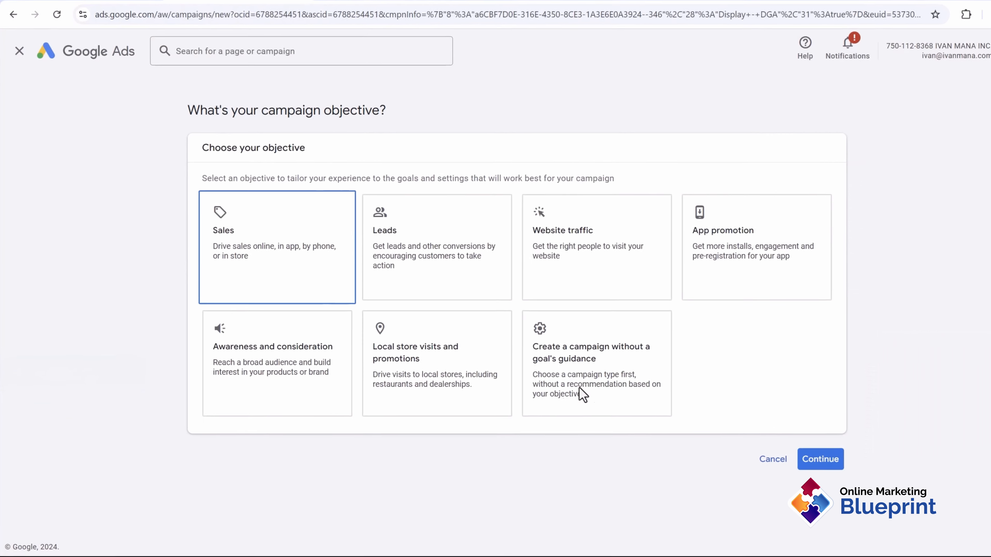
# Step: Create the campaign without a goal's guidance and choose Shopping as the campaign type
pyautogui.click(590, 363)
pyautogui.scroll(-5, 590, 362)
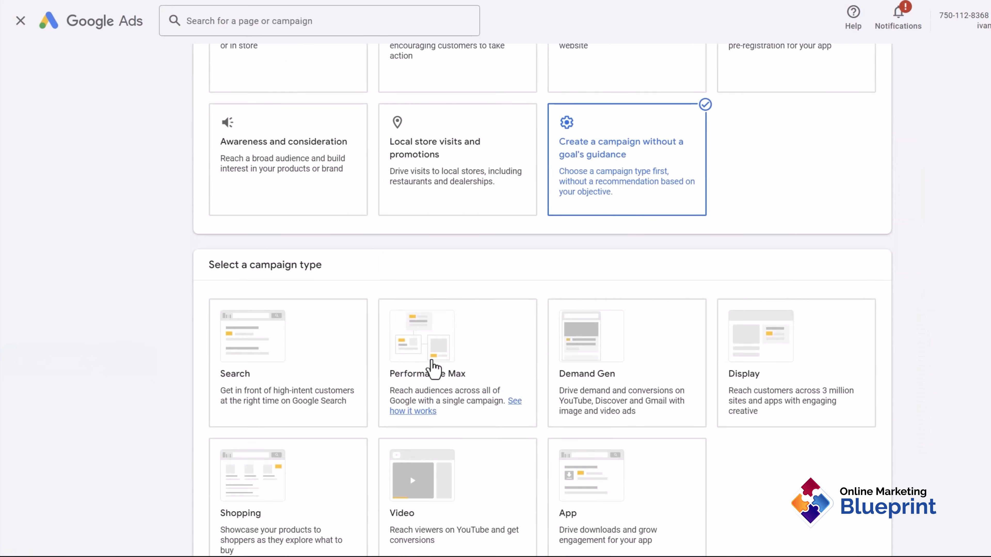
pyautogui.click(406, 380)
pyautogui.click(310, 387)
pyautogui.scroll(-5, 513, 188)
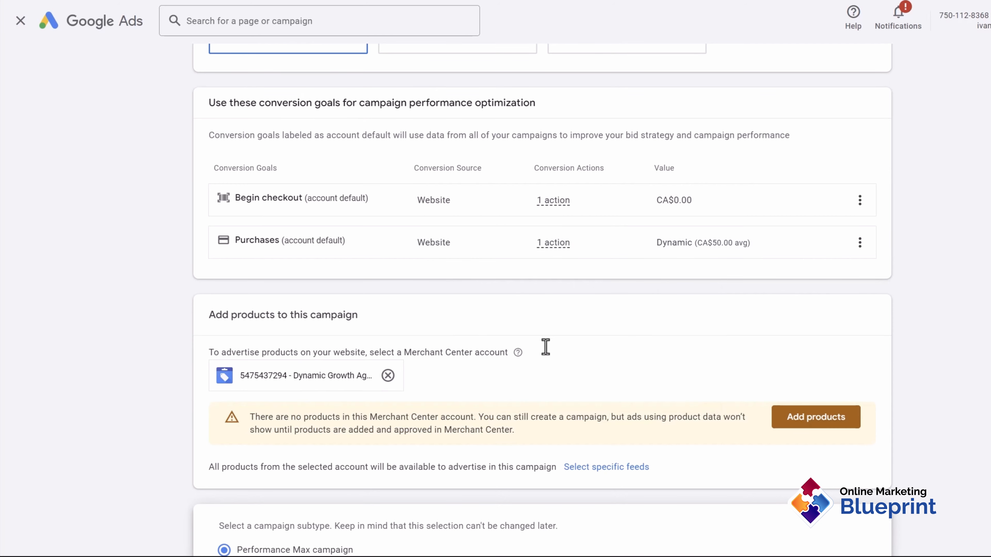
pyautogui.scroll(-3, 595, 337)
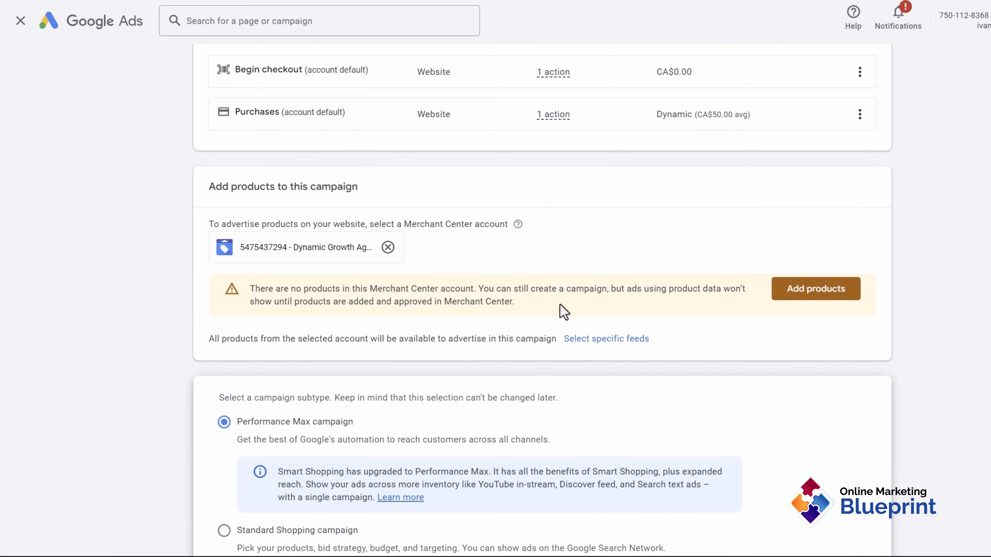
pyautogui.moveTo(303, 302); pyautogui.dragTo(482, 290)
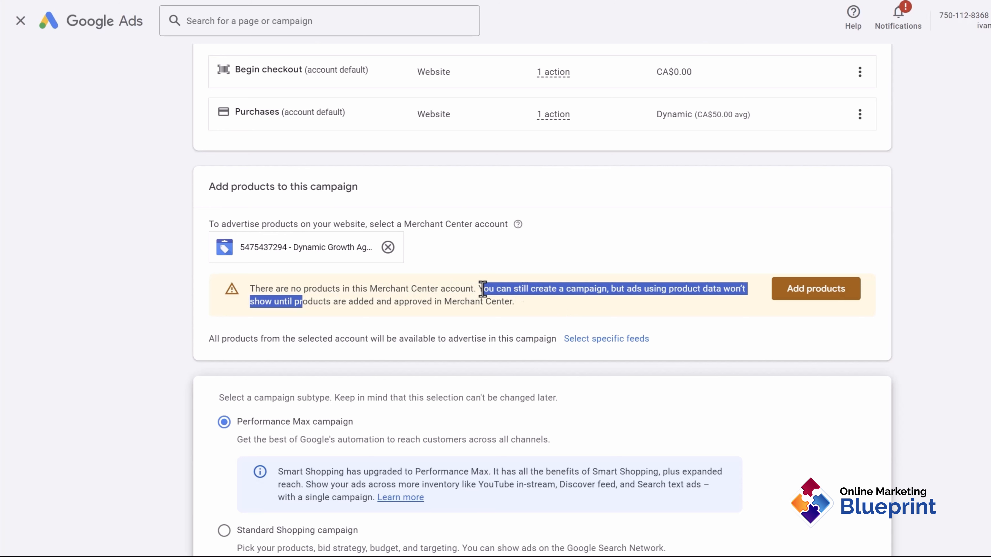
pyautogui.click(392, 288)
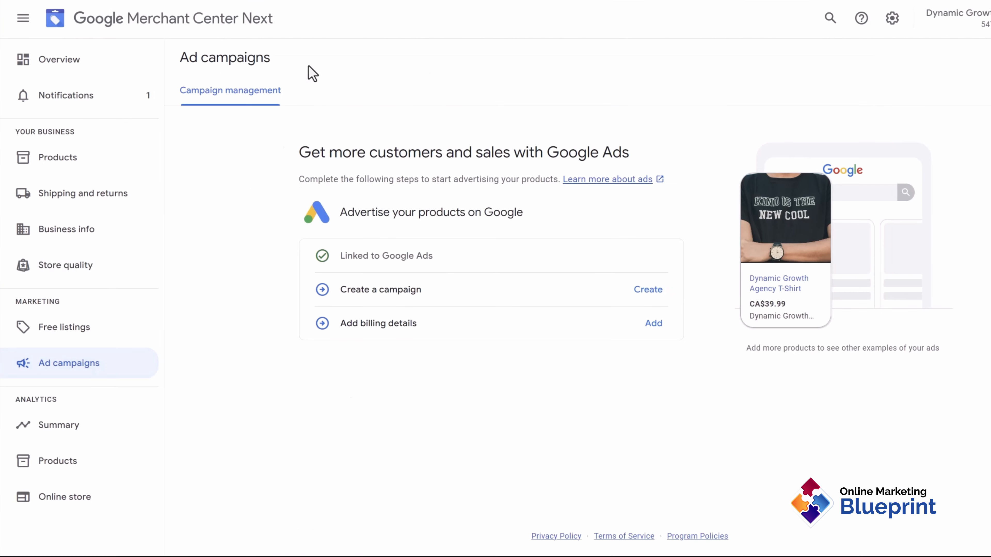
# Step: Select the Standard Shopping campaign subtype and continue to general settings
pyautogui.click(106, 160)
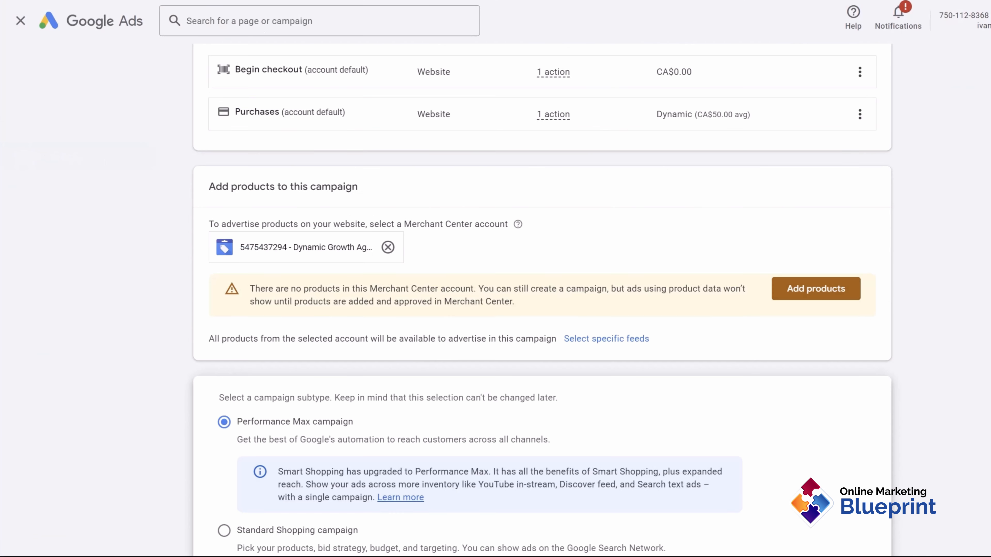
pyautogui.scroll(-2, 419, 406)
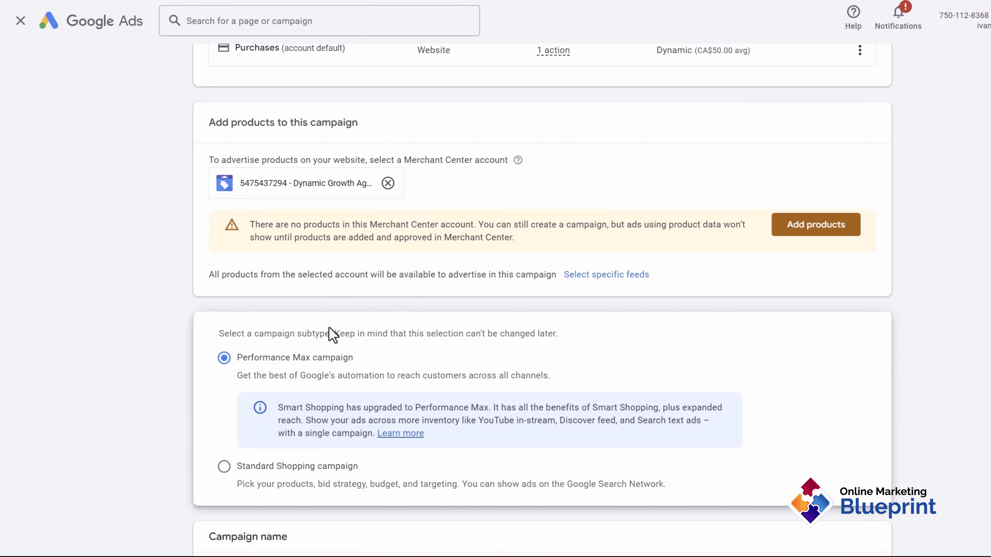
pyautogui.scroll(-4, 339, 344)
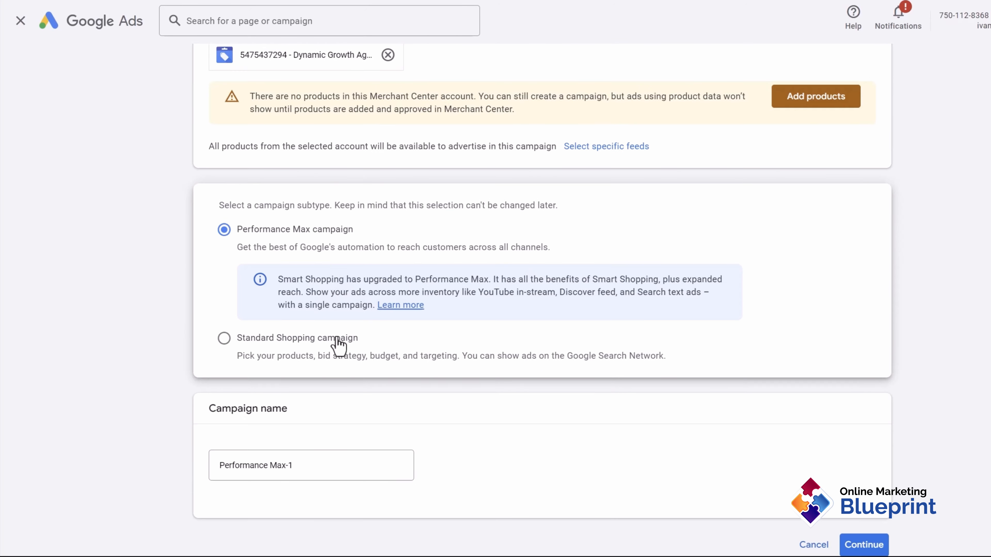
pyautogui.click(260, 350)
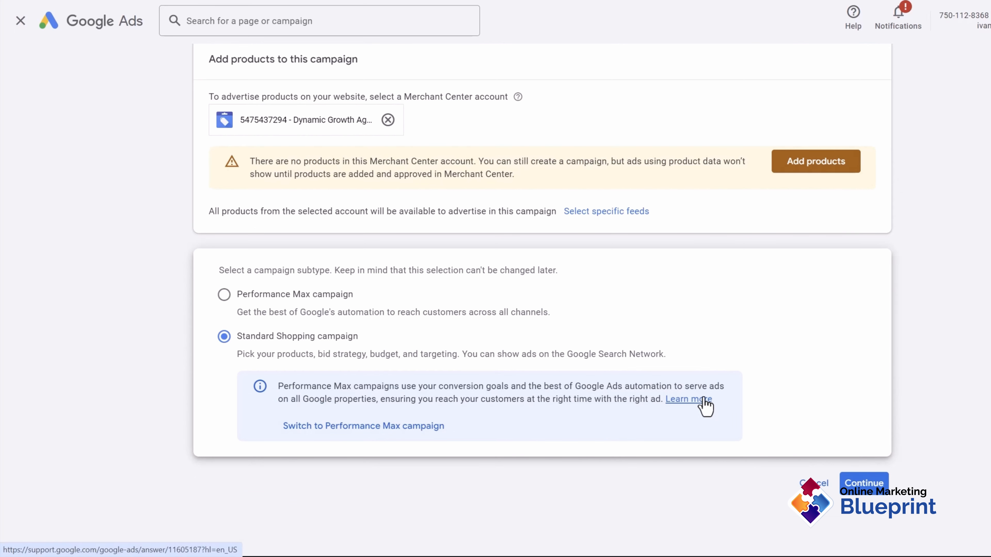
pyautogui.click(861, 488)
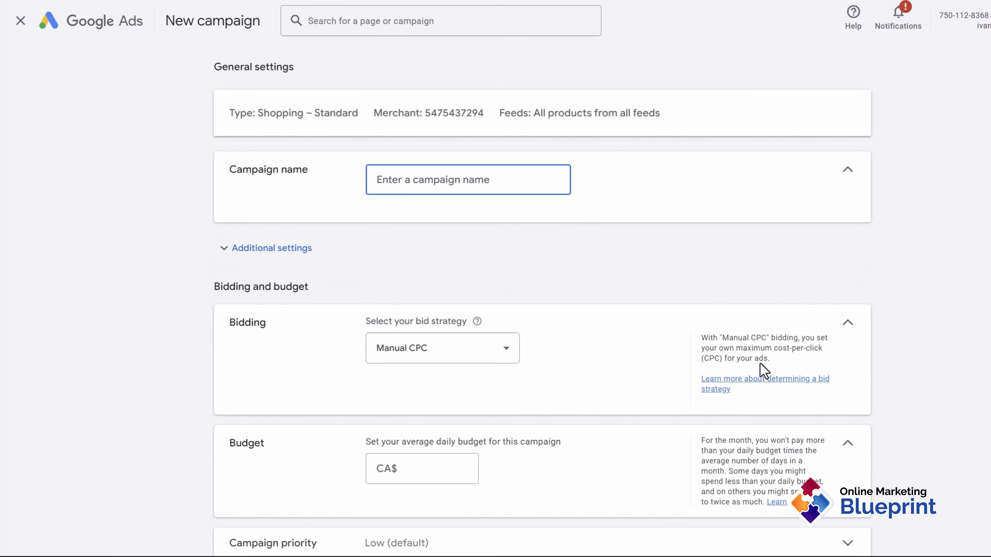
# Step: Name the campaign 'Shopping - DGA' and keep the inventory filter at No filter
pyautogui.write('Shopp')
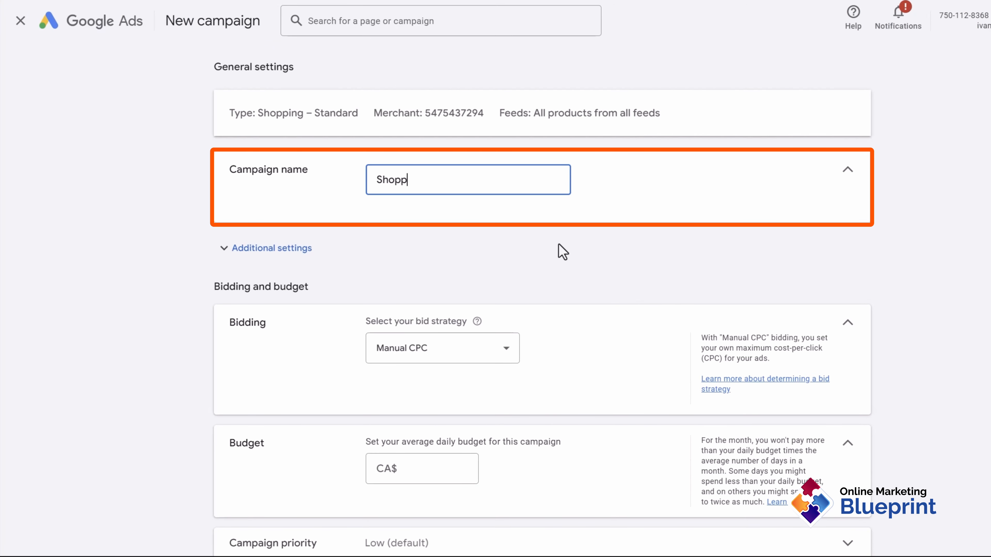
pyautogui.write('ing - DGA')
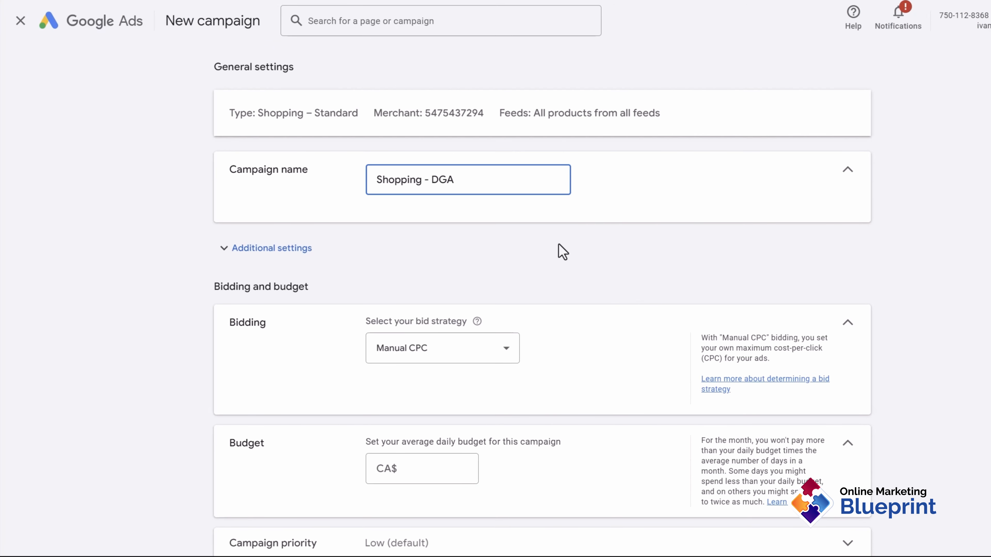
pyautogui.scroll(-1, 552, 252)
pyautogui.scroll(1, 462, 203)
pyautogui.click(284, 250)
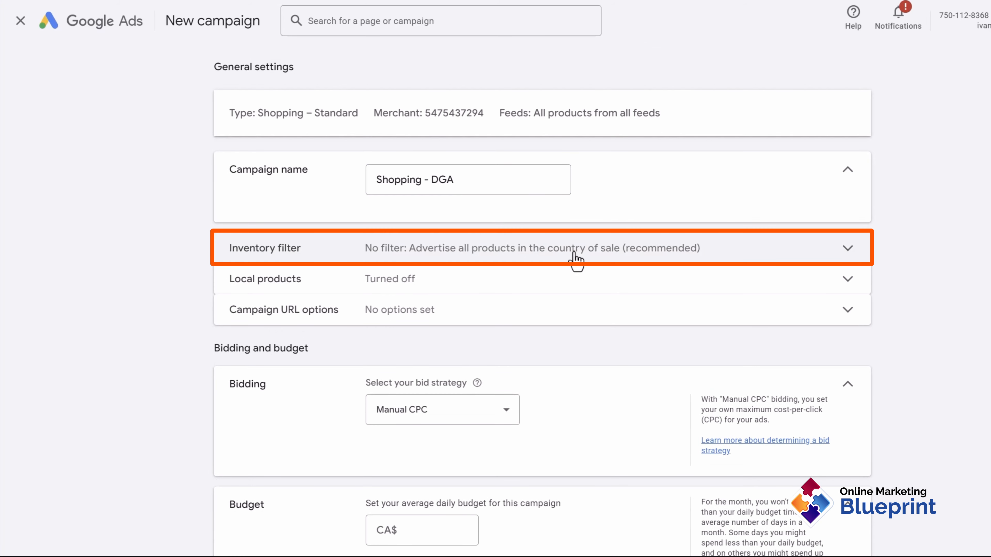
pyautogui.click(513, 259)
pyautogui.click(392, 317)
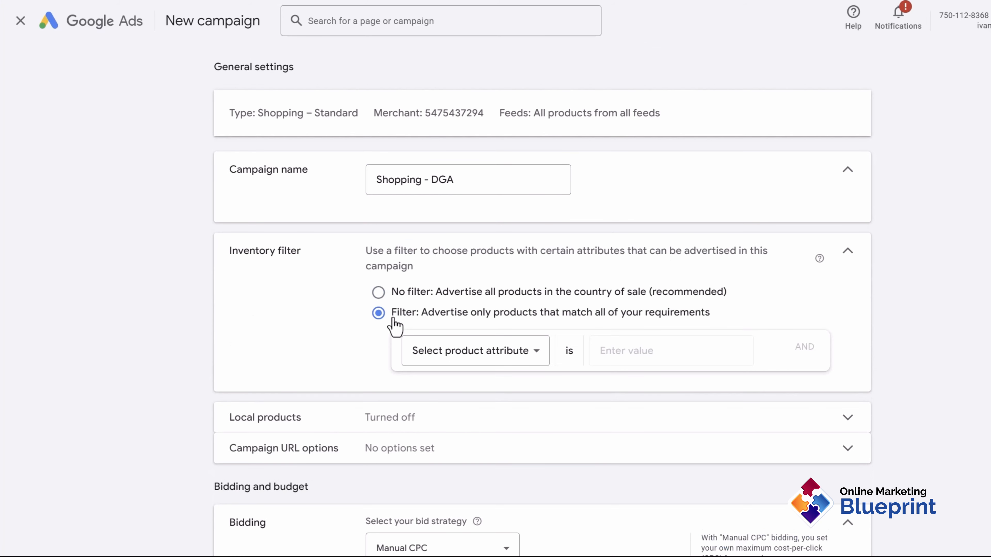
pyautogui.click(474, 350)
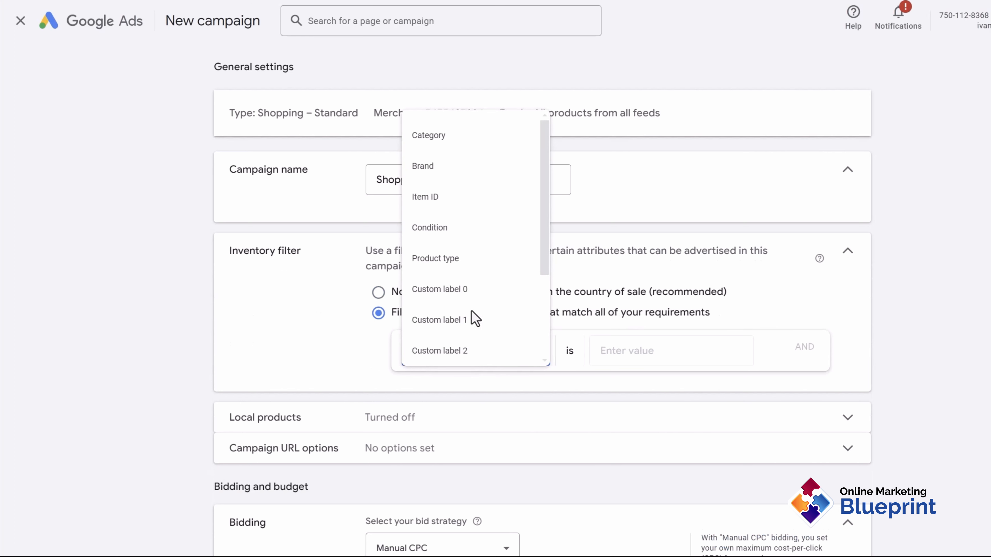
pyautogui.click(284, 318)
pyautogui.click(378, 292)
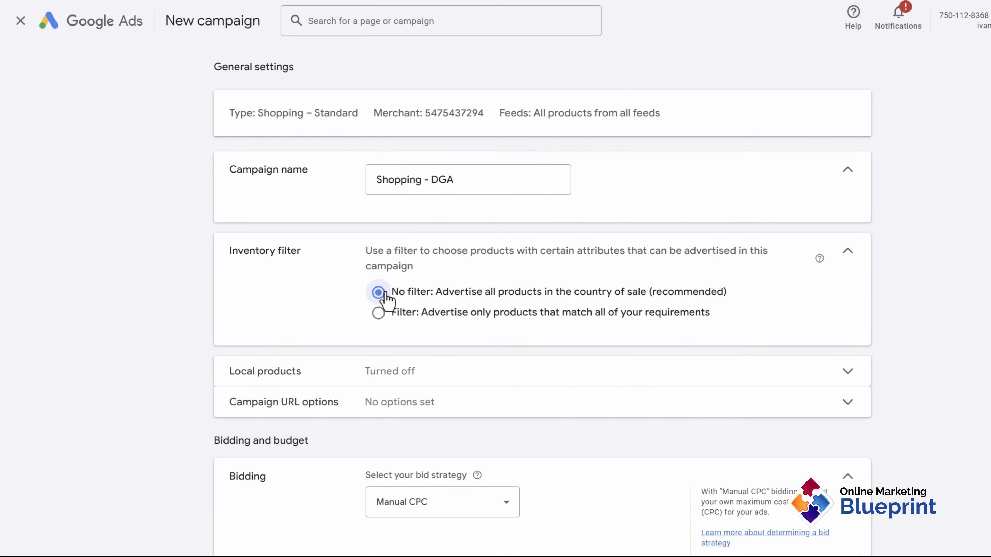
# Step: Turn on ads for products sold in local stores
pyautogui.click(473, 375)
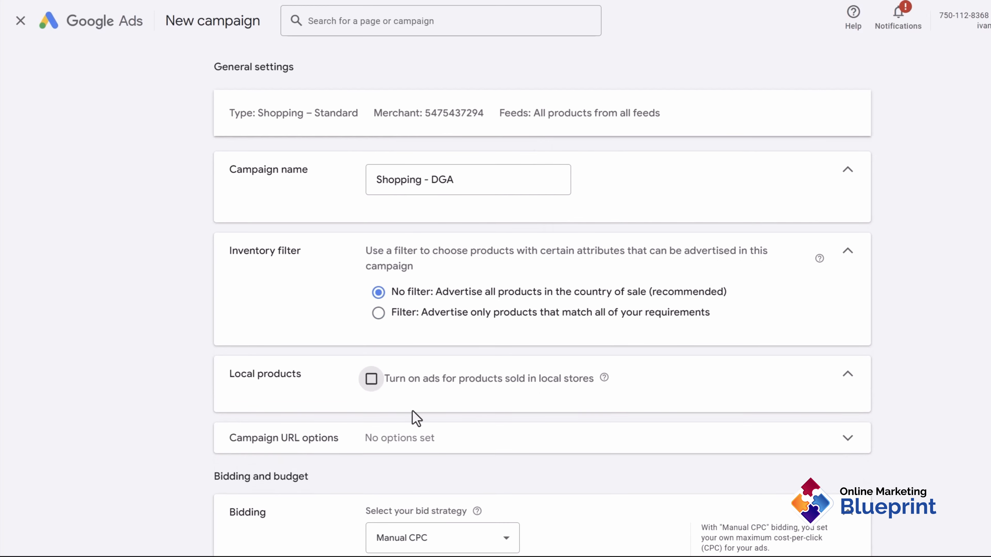
pyautogui.click(421, 386)
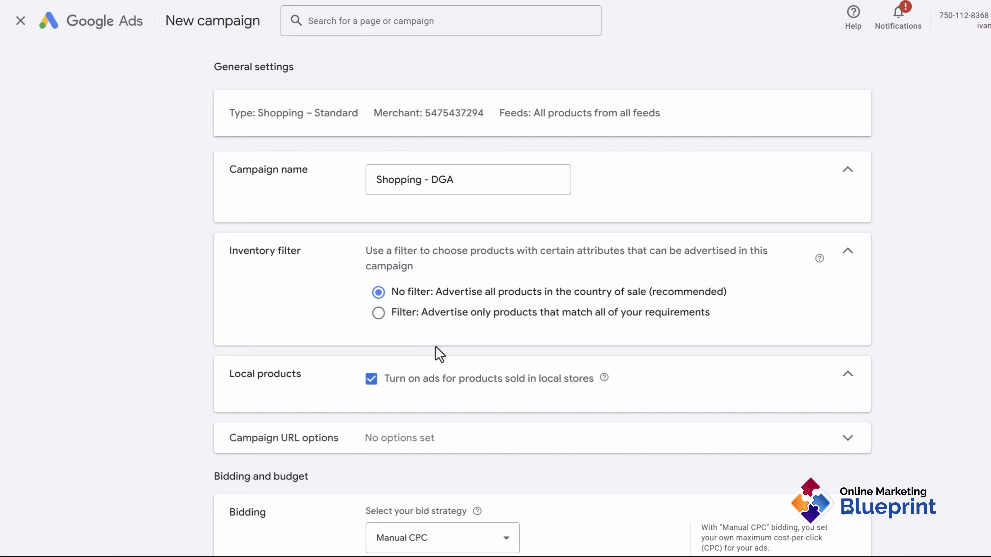
pyautogui.scroll(-2, 453, 407)
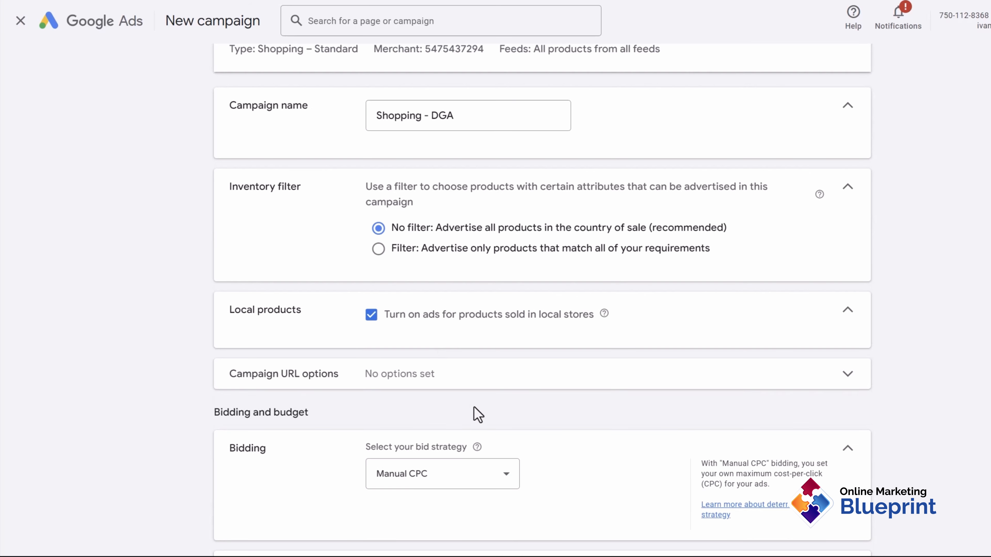
pyautogui.click(415, 379)
pyautogui.scroll(-5, 565, 416)
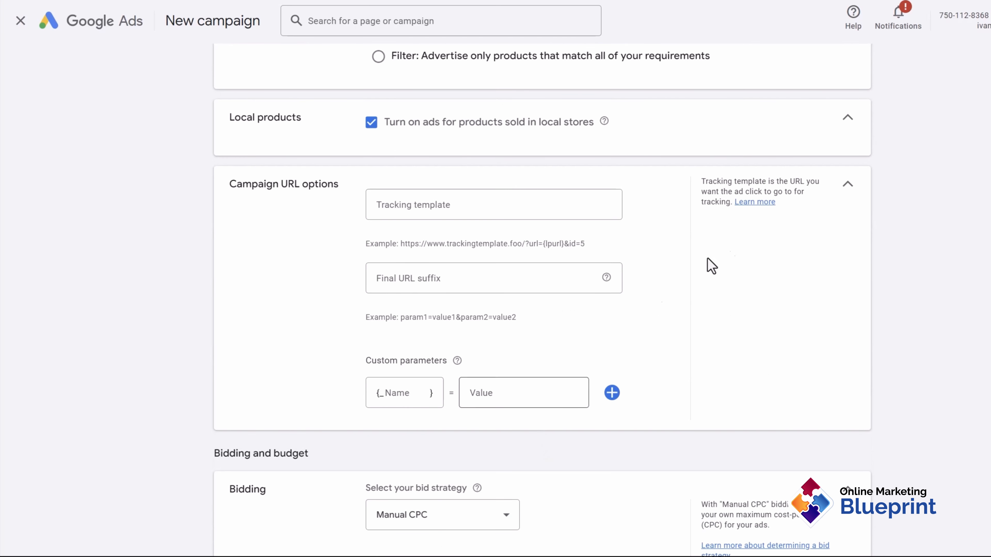
pyautogui.click(846, 187)
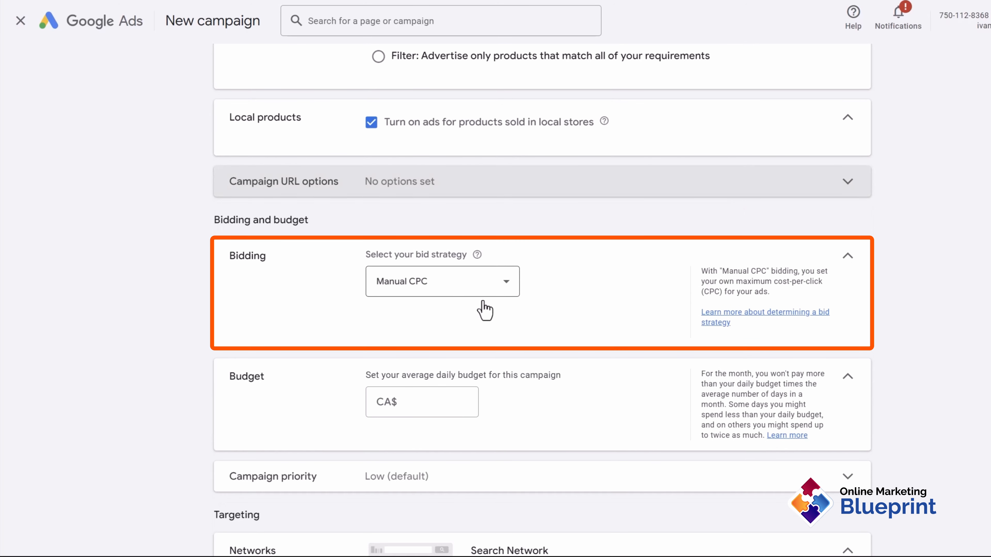
# Step: Keep the bid strategy at Manual CPC after briefly trying Target ROAS
pyautogui.click(482, 292)
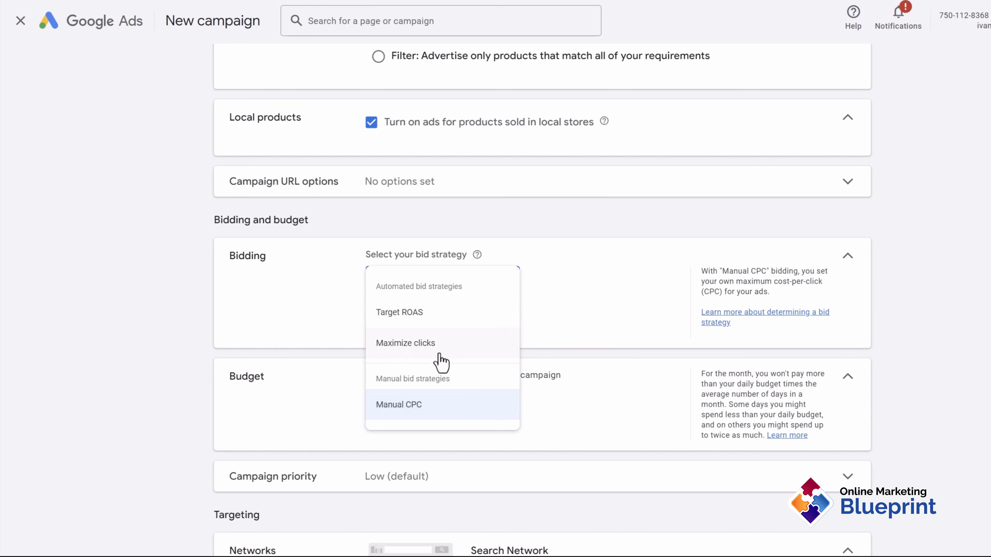
pyautogui.click(417, 318)
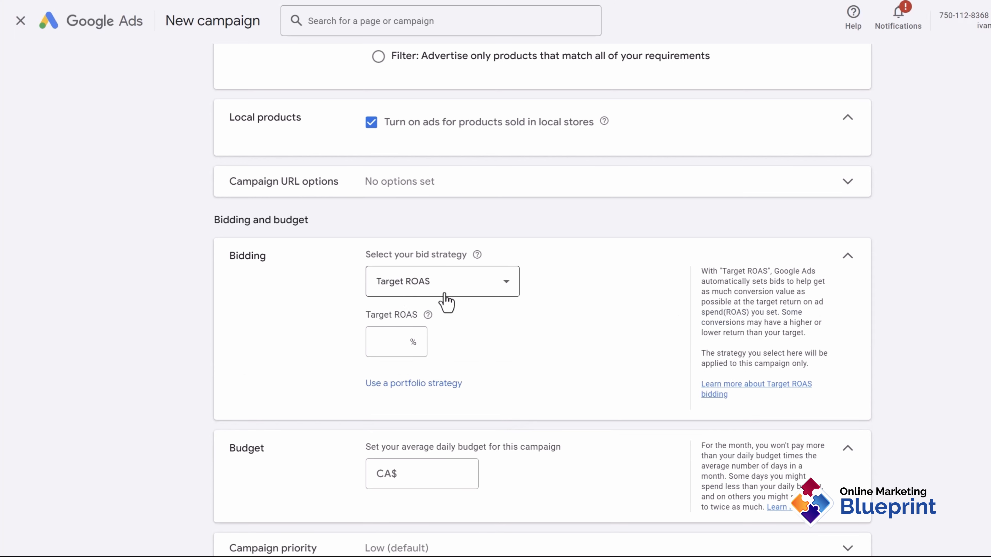
pyautogui.click(422, 278)
pyautogui.click(412, 406)
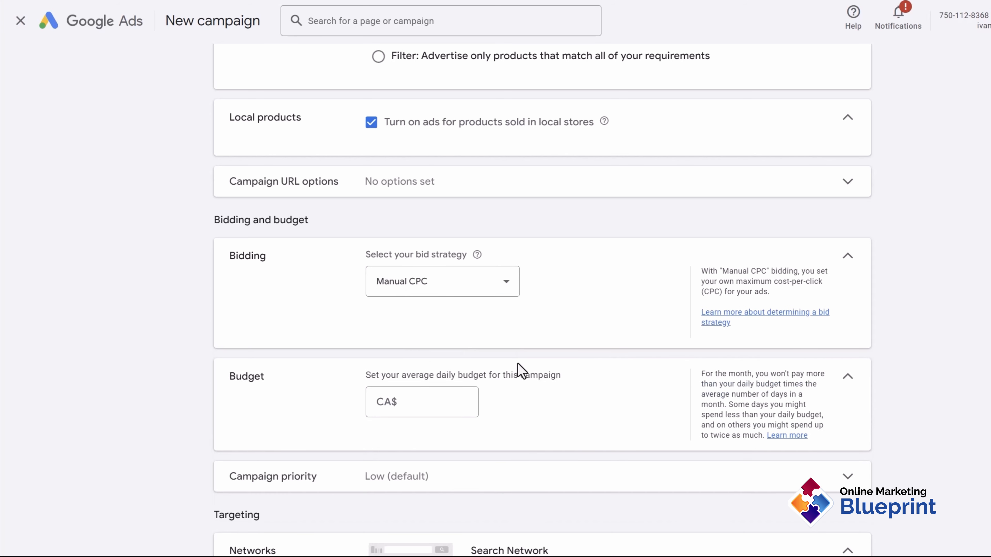
# Step: Set a CA$100.00 average daily budget and High campaign priority
pyautogui.scroll(-2, 519, 371)
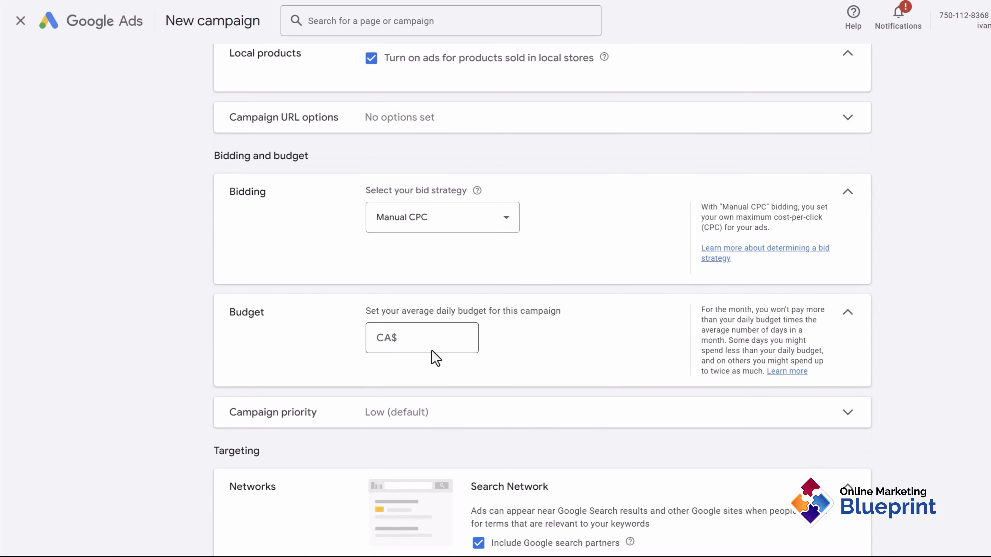
pyautogui.click(407, 339)
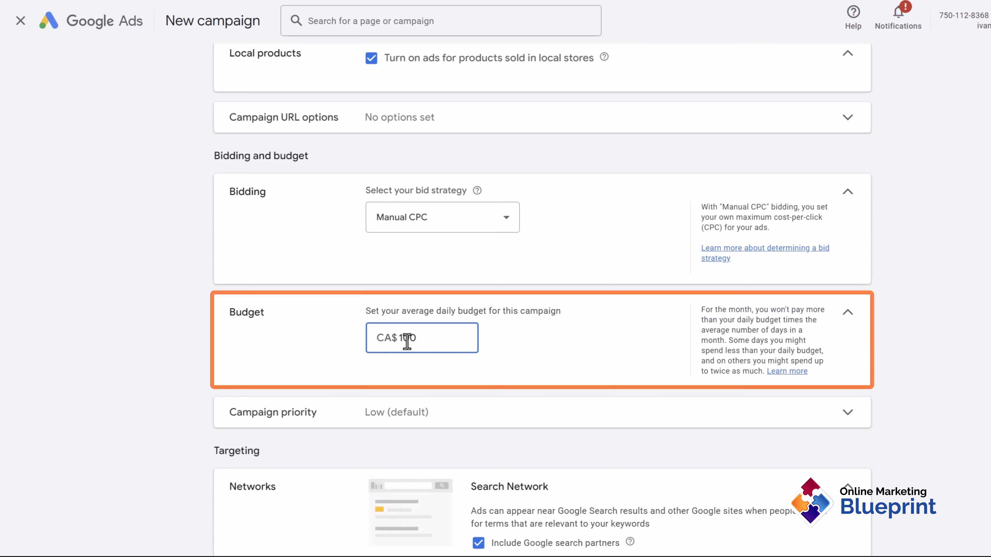
pyautogui.scroll(-2, 407, 341)
pyautogui.click(424, 289)
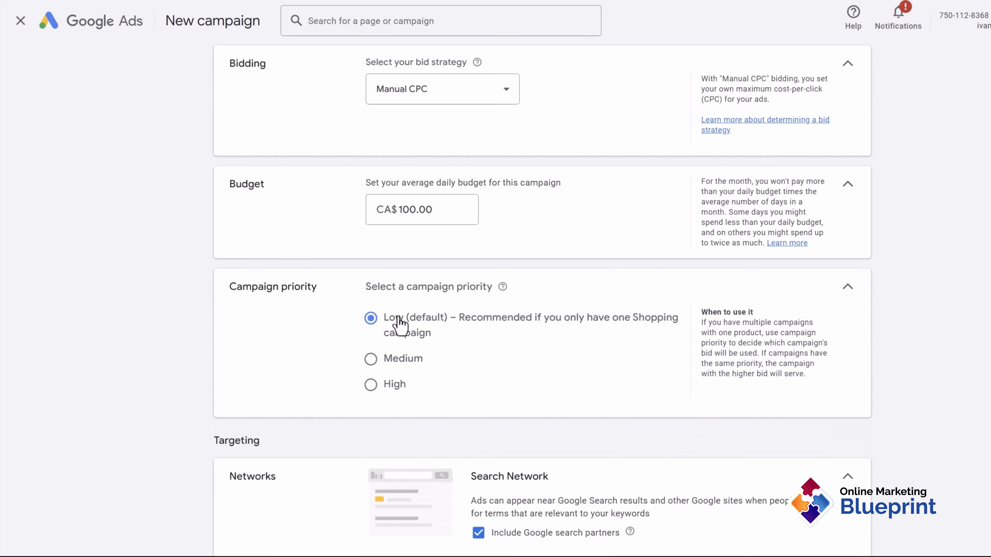
pyautogui.scroll(5, 405, 187)
pyautogui.scroll(-3, 332, 236)
pyautogui.scroll(-2, 330, 396)
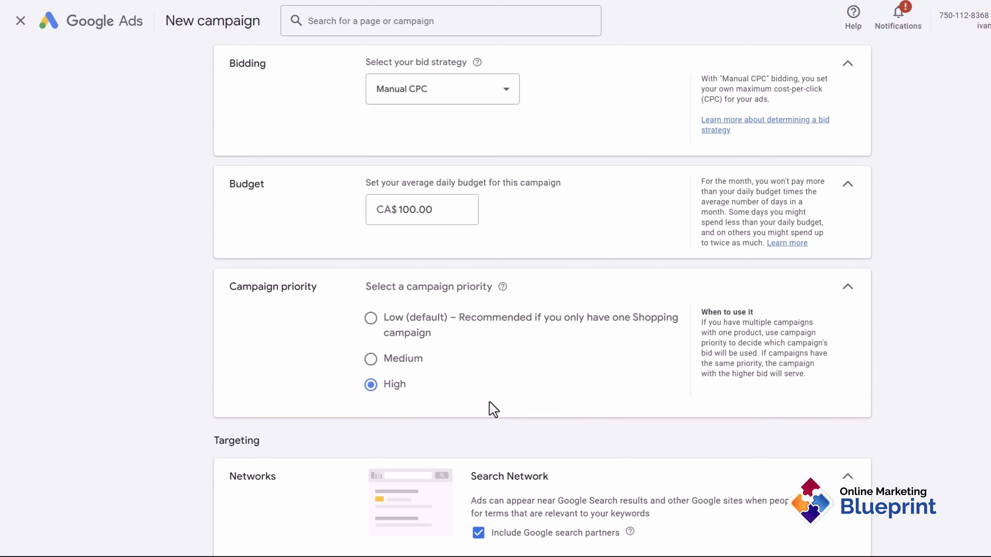
# Step: Stop including Google search partners in the campaign's networks
pyautogui.scroll(-5, 467, 382)
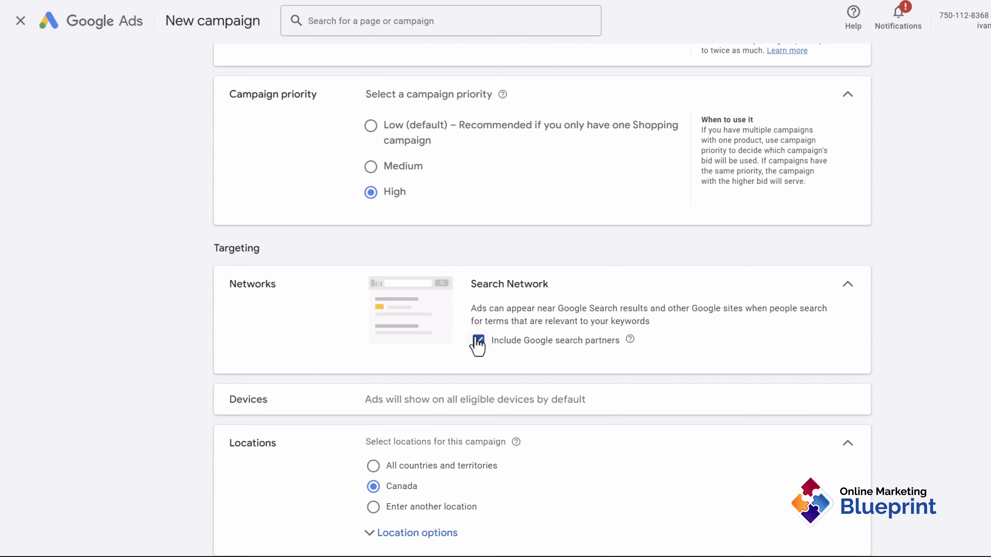
pyautogui.click(479, 341)
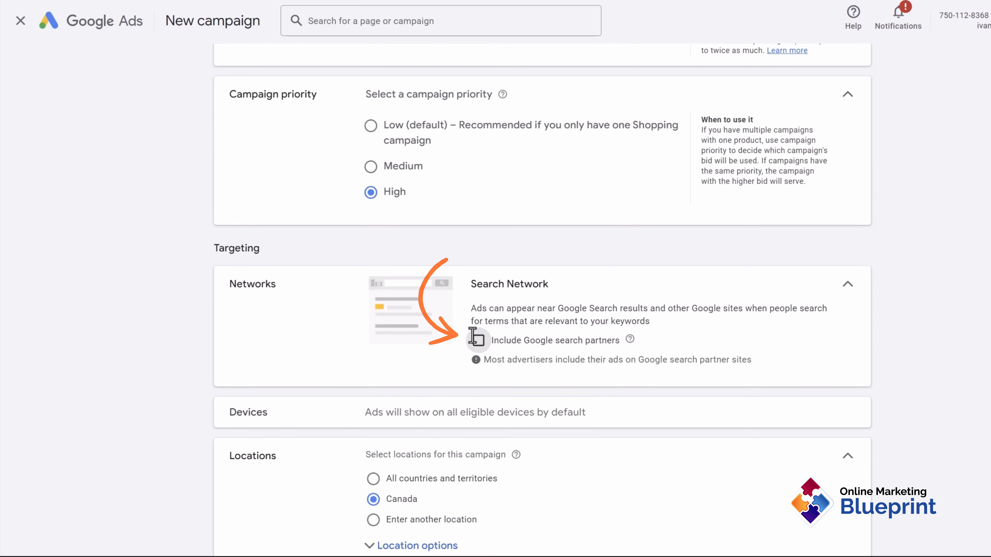
pyautogui.scroll(-2, 455, 330)
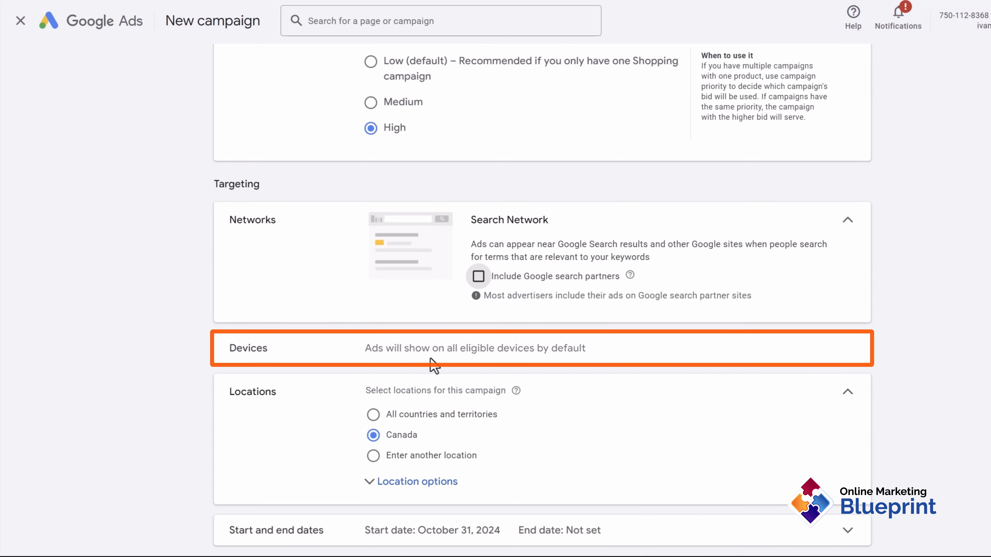
pyautogui.scroll(-3, 473, 361)
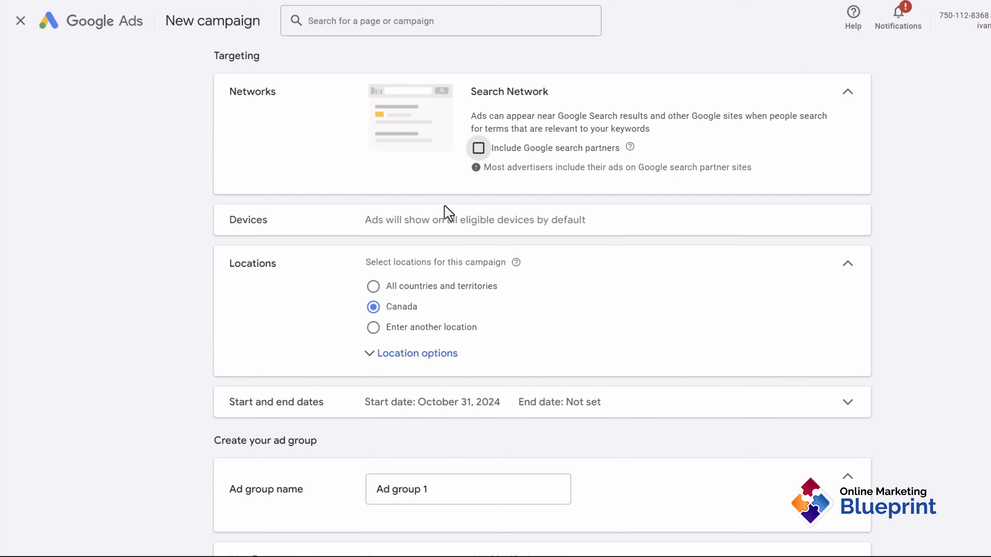
# Step: Target Canada and United States, limited to people present in those locations
pyautogui.click(406, 332)
pyautogui.write('canada')
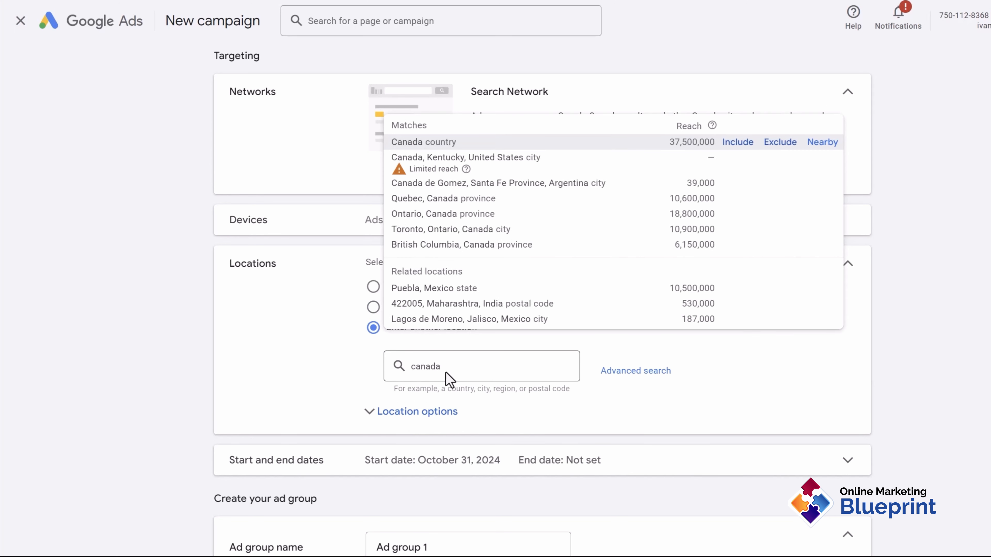
pyautogui.press('Return')
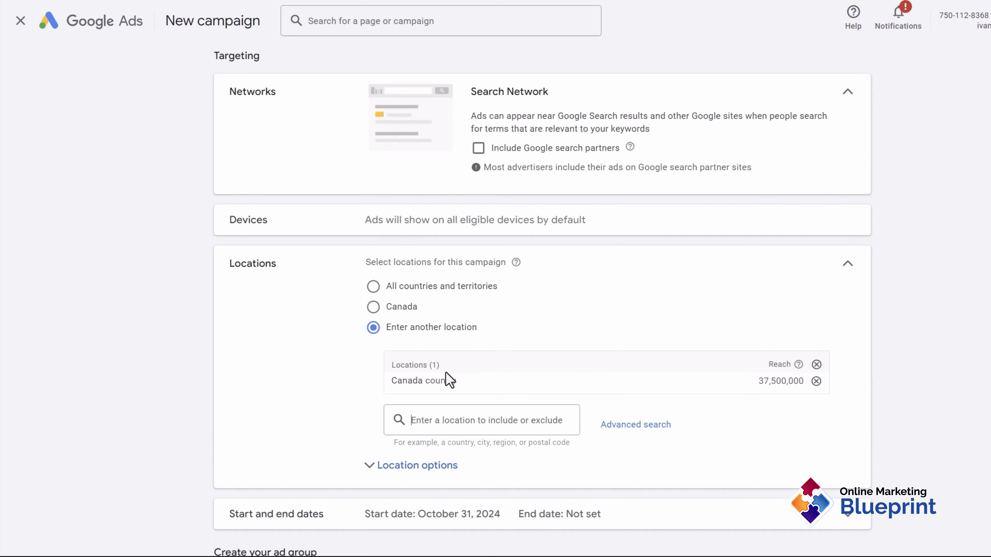
pyautogui.write('united')
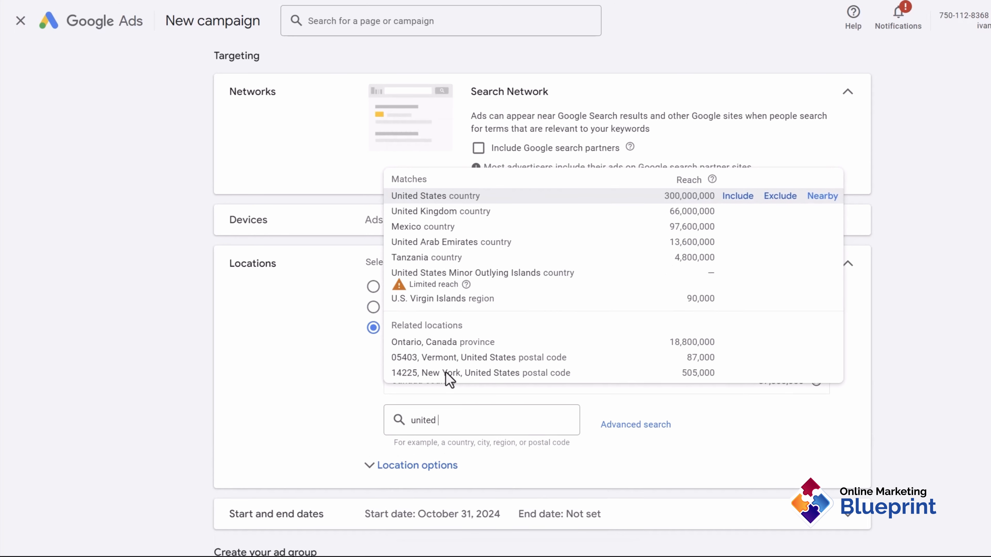
pyautogui.press('Return')
pyautogui.scroll(-3, 407, 370)
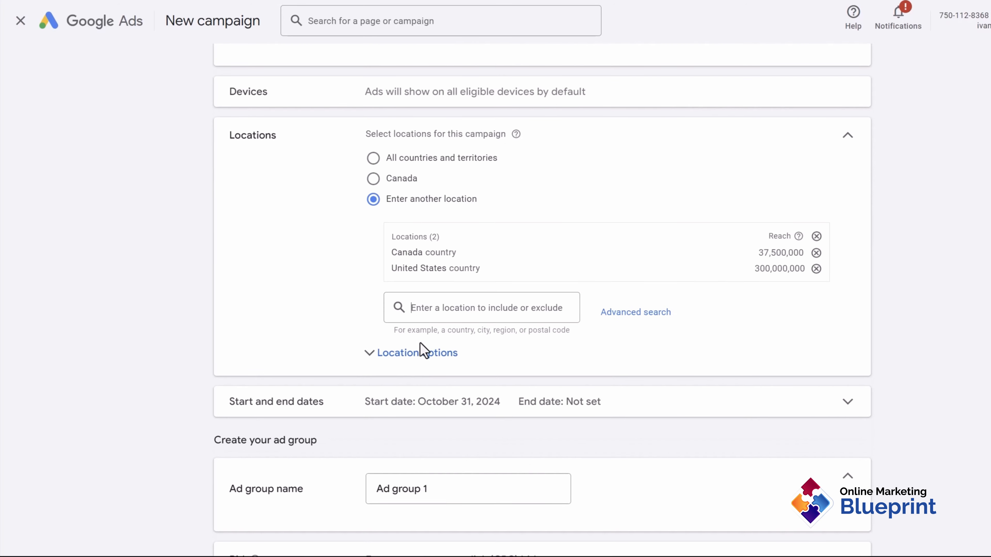
pyautogui.click(420, 351)
pyautogui.click(374, 443)
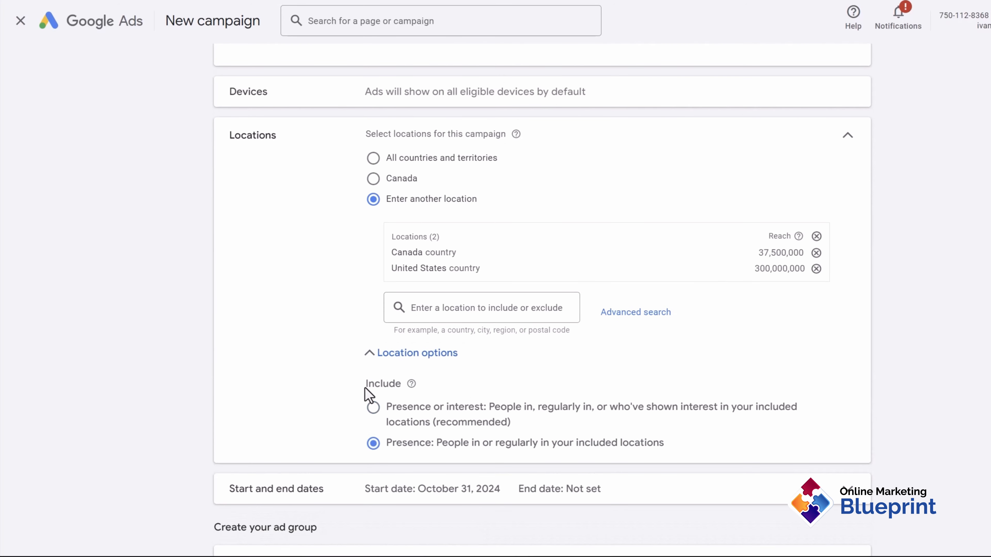
pyautogui.scroll(-5, 331, 385)
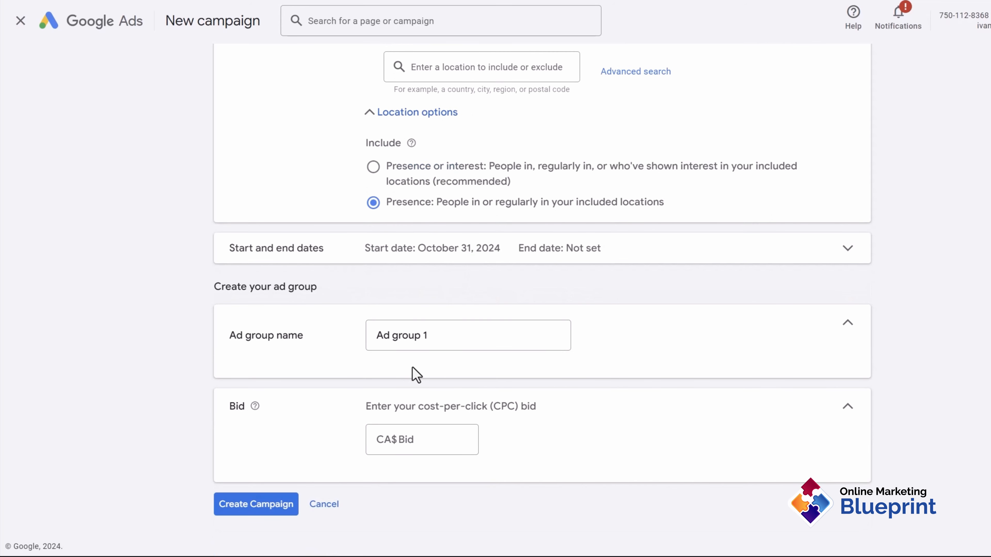
# Step: Bid CA$0.50 per click for Ad group 1 and create the Shopping - DGA campaign
pyautogui.moveTo(452, 335); pyautogui.dragTo(363, 343)
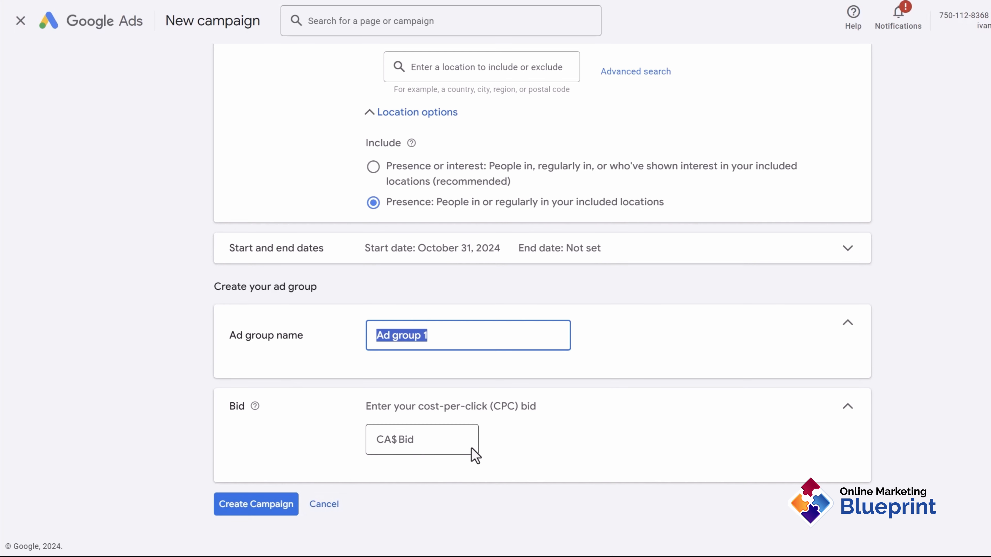
pyautogui.click(397, 440)
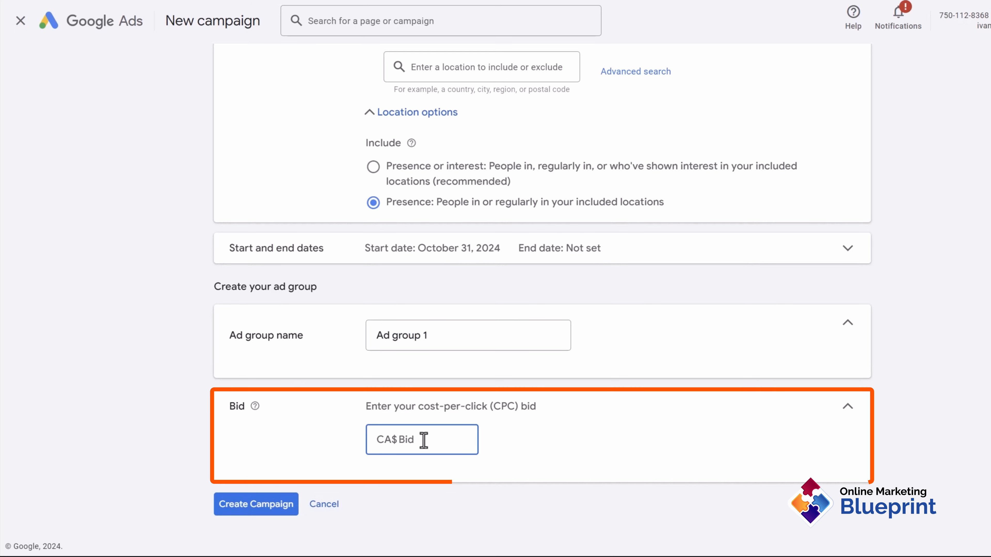
pyautogui.write('0')
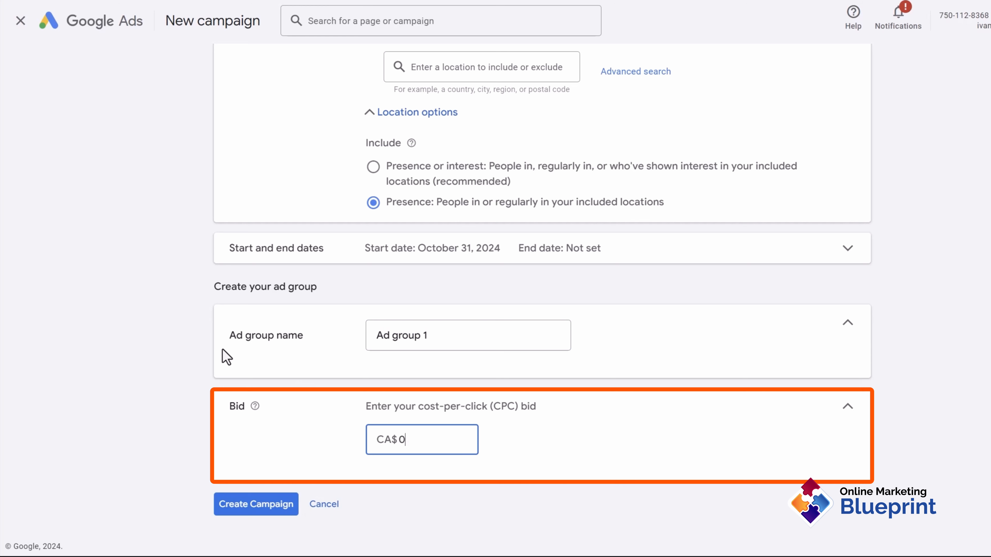
pyautogui.write('.50')
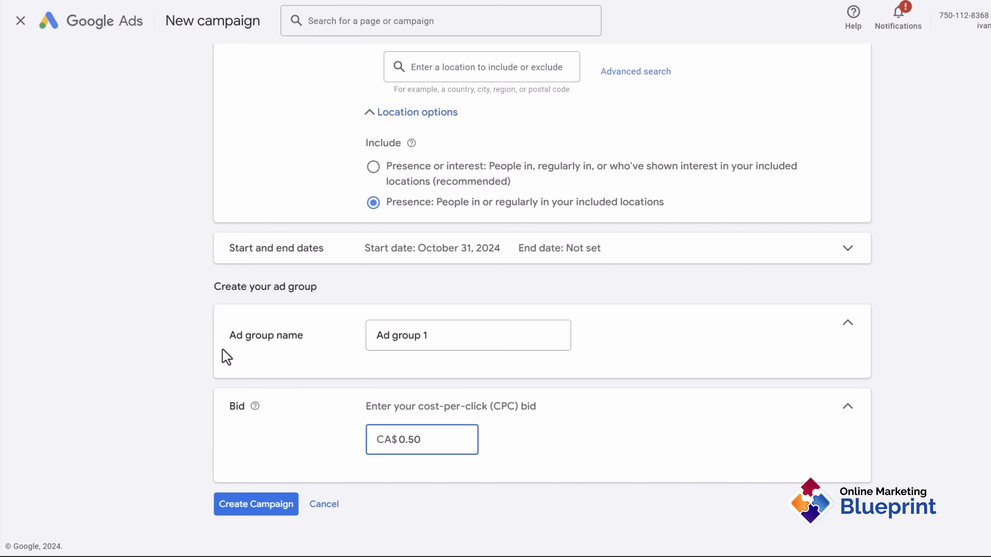
pyautogui.moveTo(436, 336); pyautogui.dragTo(383, 336)
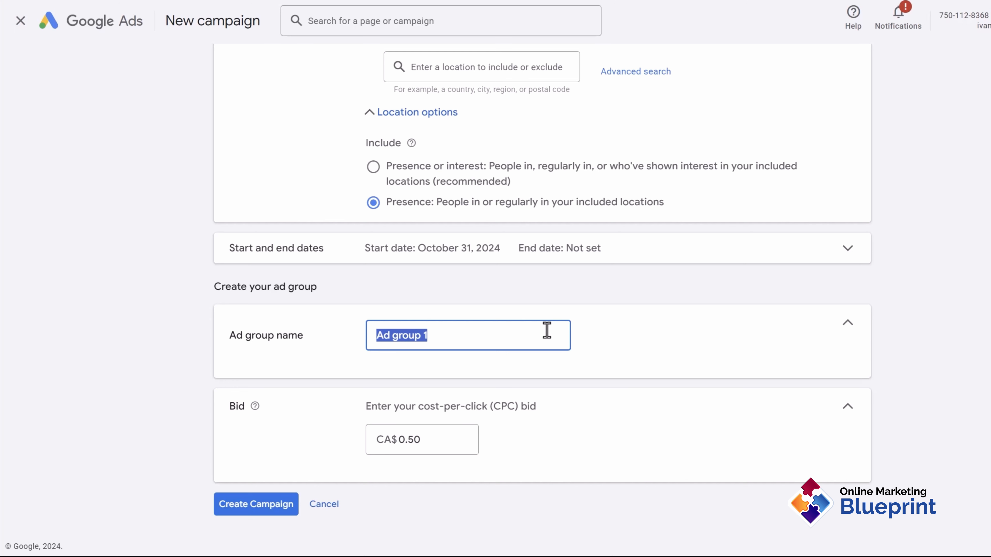
pyautogui.click(270, 503)
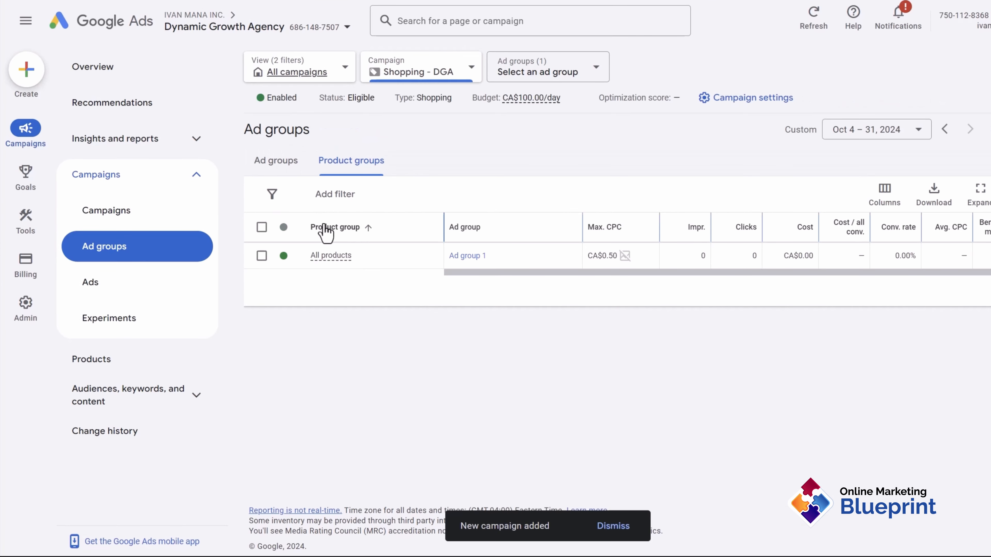
# Step: Look at the All products subdivision options, then exit the product group editor unchanged
pyautogui.click(431, 256)
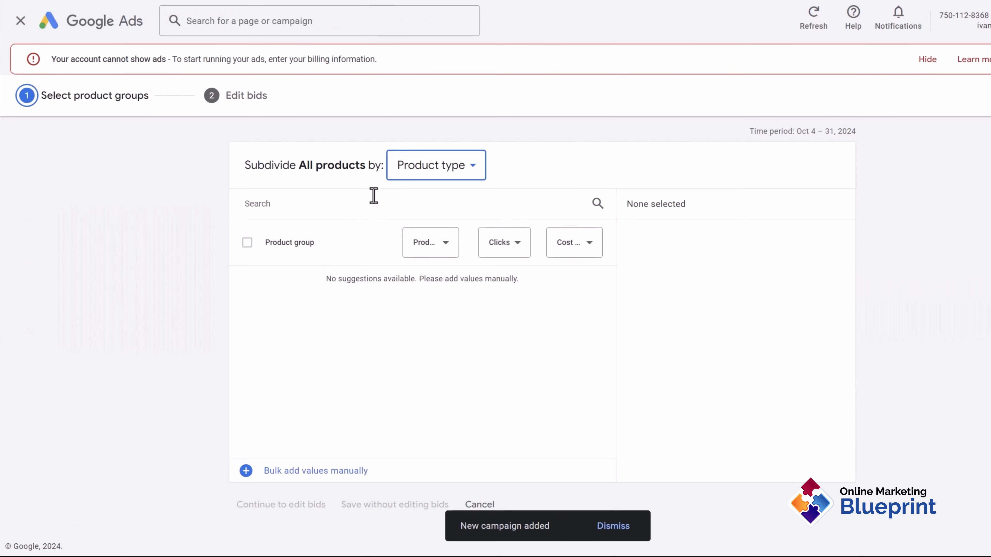
pyautogui.click(432, 172)
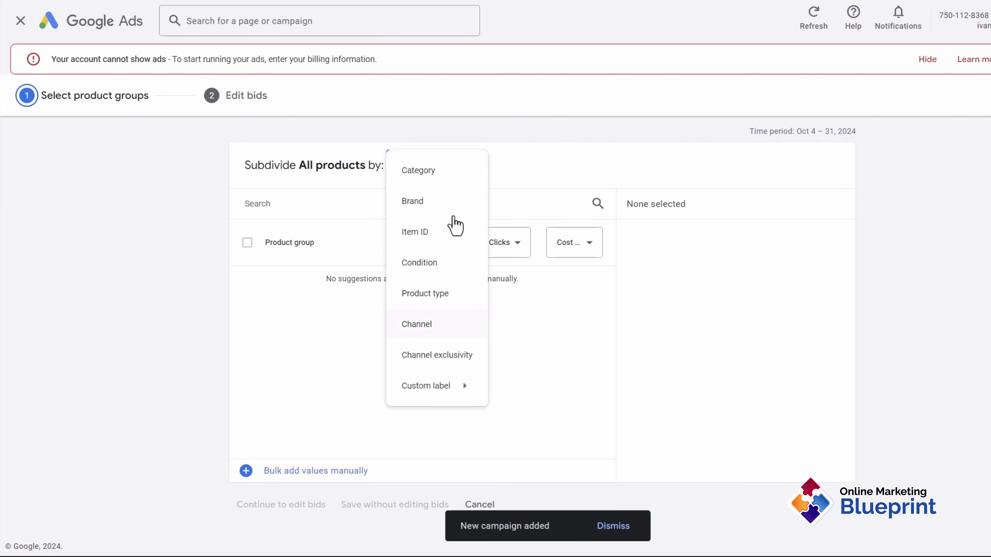
pyautogui.click(91, 291)
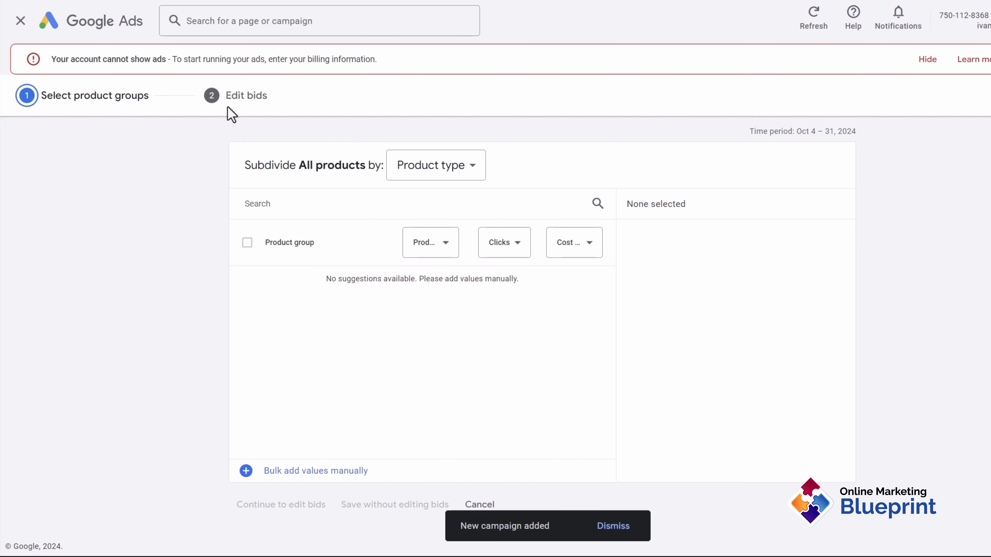
pyautogui.moveTo(232, 100); pyautogui.dragTo(285, 109)
pyautogui.click(171, 214)
pyautogui.click(20, 22)
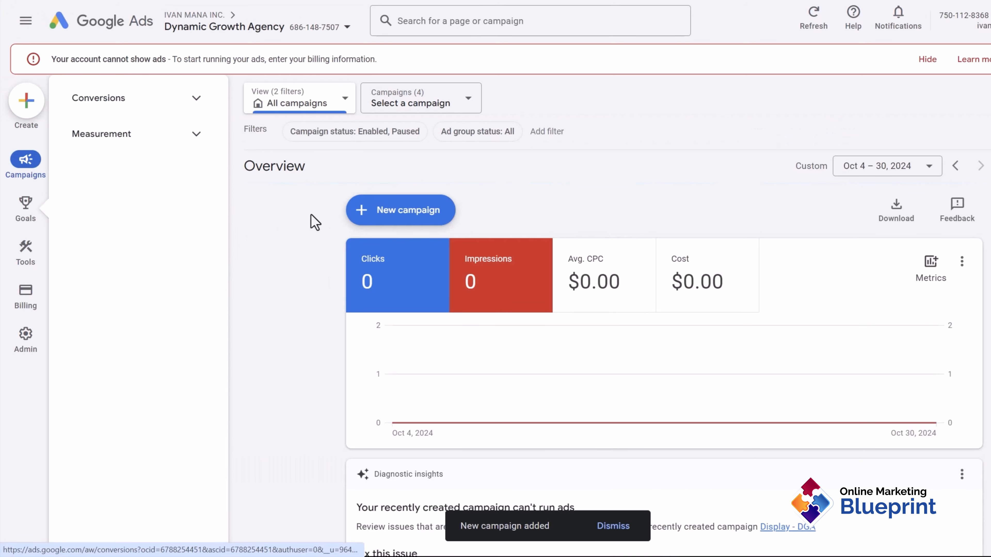
# Step: Open Shopping - DGA from the Campaigns list and view its Products page
pyautogui.click(119, 215)
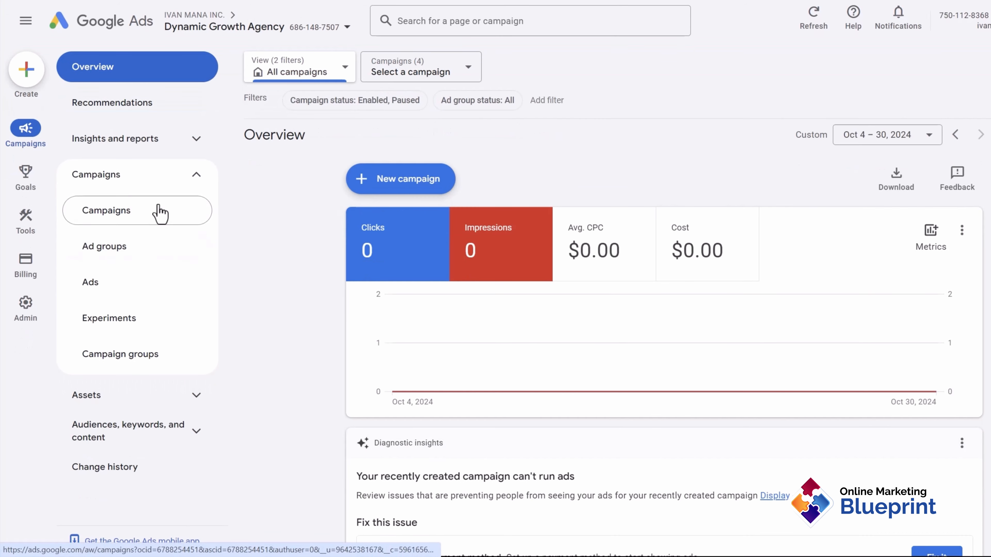
pyautogui.click(147, 211)
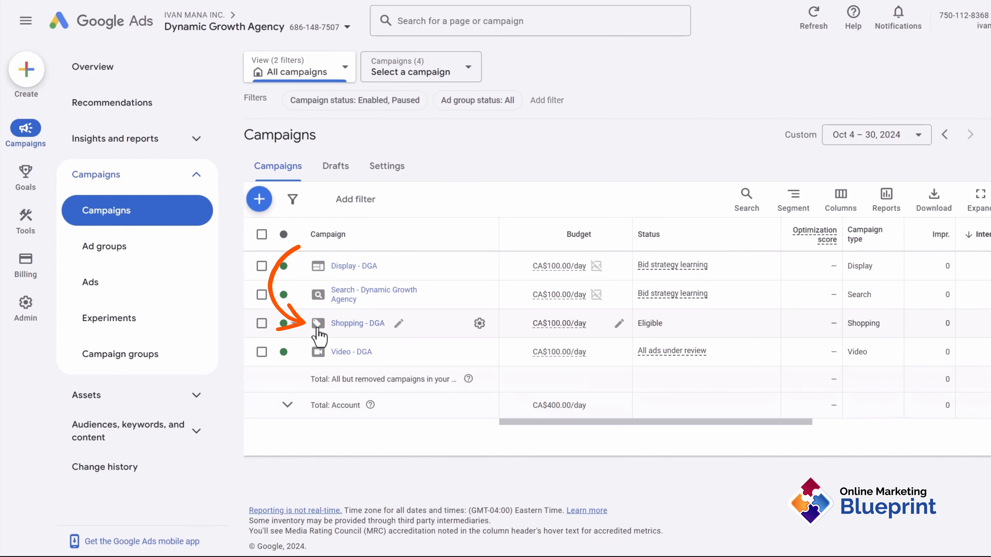
pyautogui.click(342, 326)
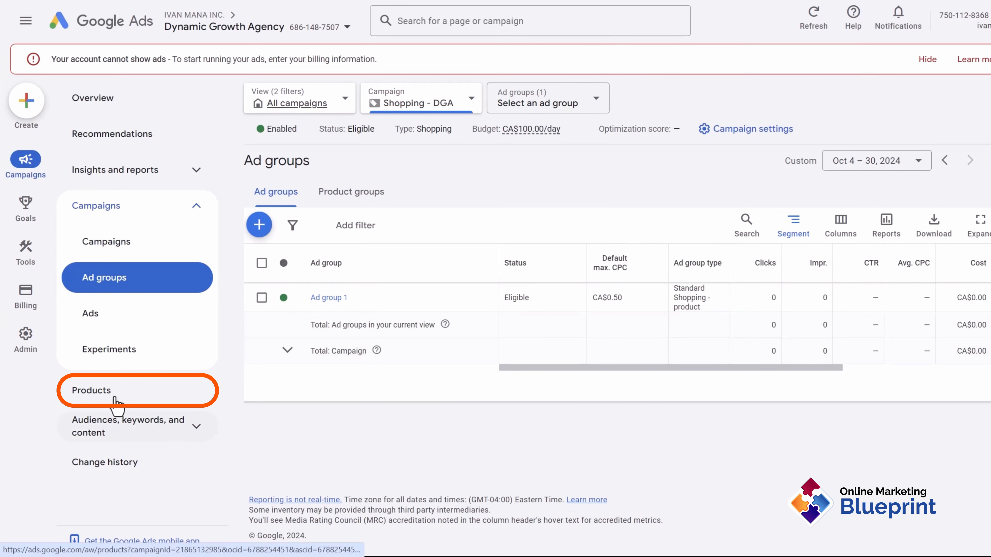
pyautogui.click(102, 394)
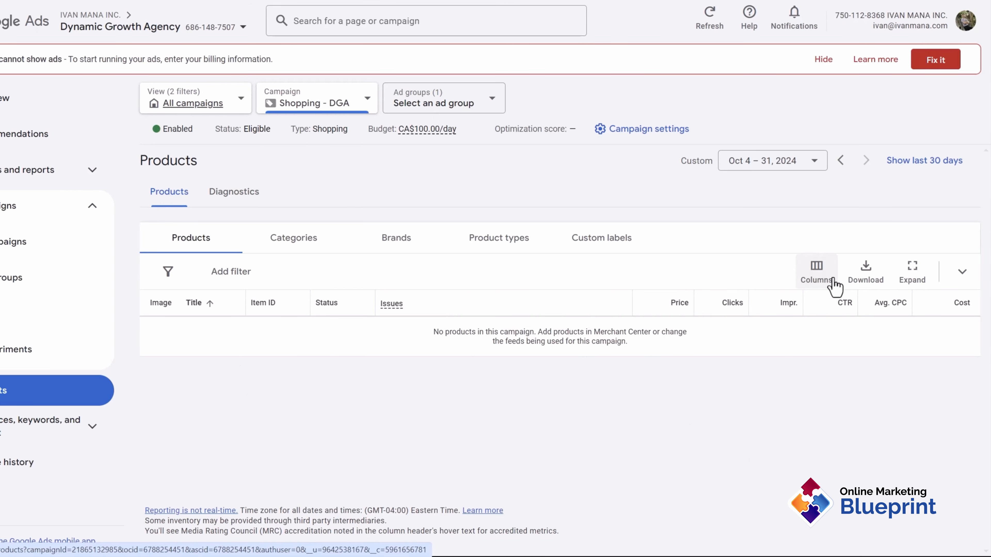
# Step: Leave the Columns settings unchanged and show All campaigns across the account
pyautogui.click(816, 272)
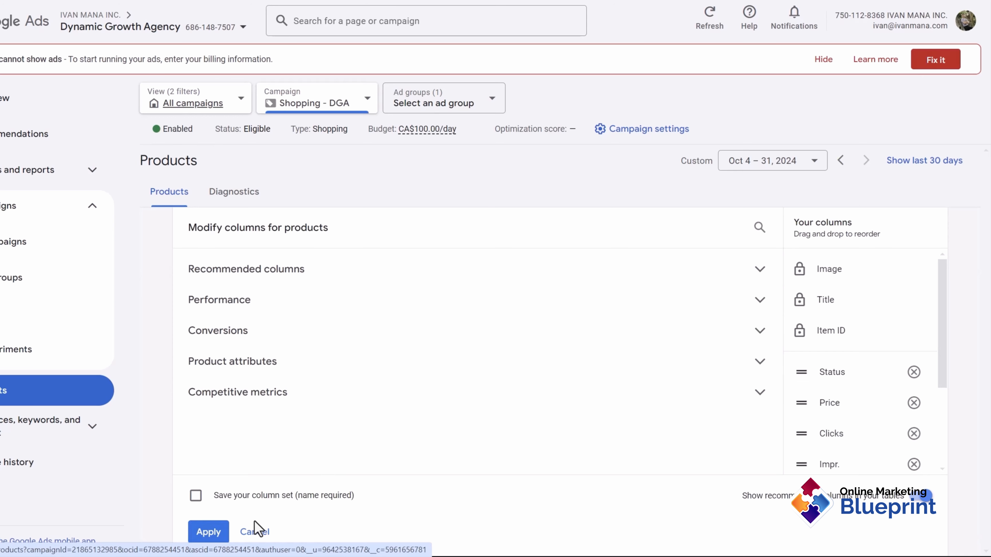
pyautogui.click(252, 533)
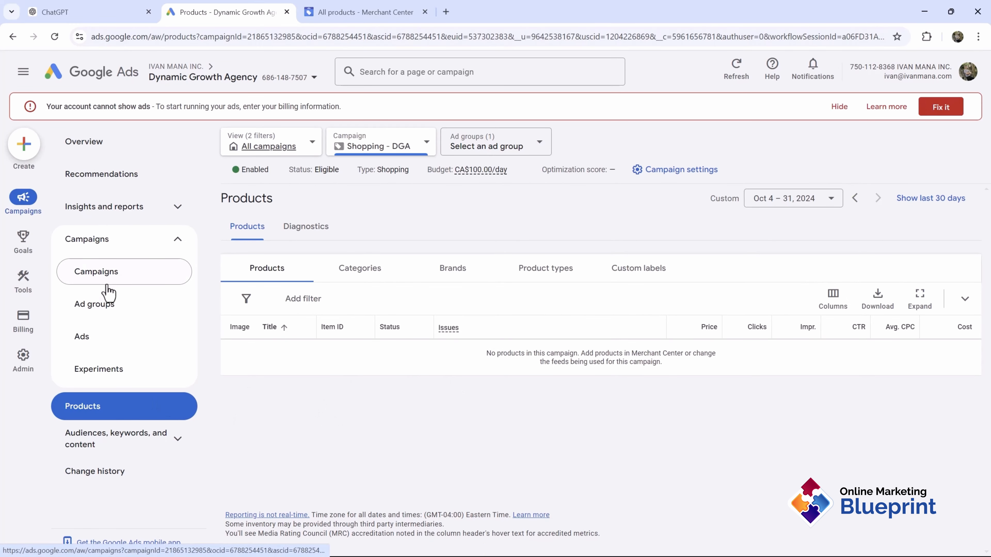
pyautogui.click(107, 286)
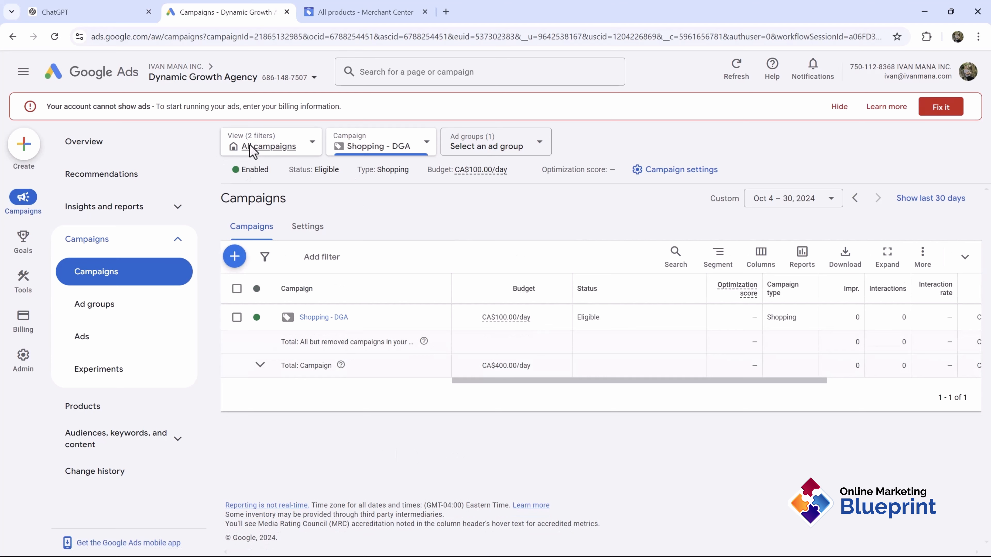
pyautogui.click(269, 147)
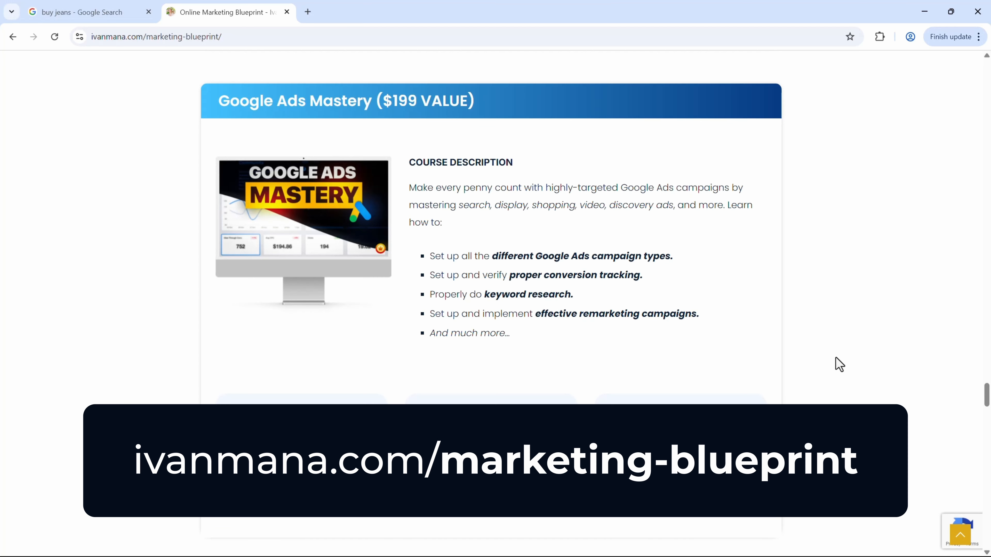
pyautogui.scroll(4, 839, 364)
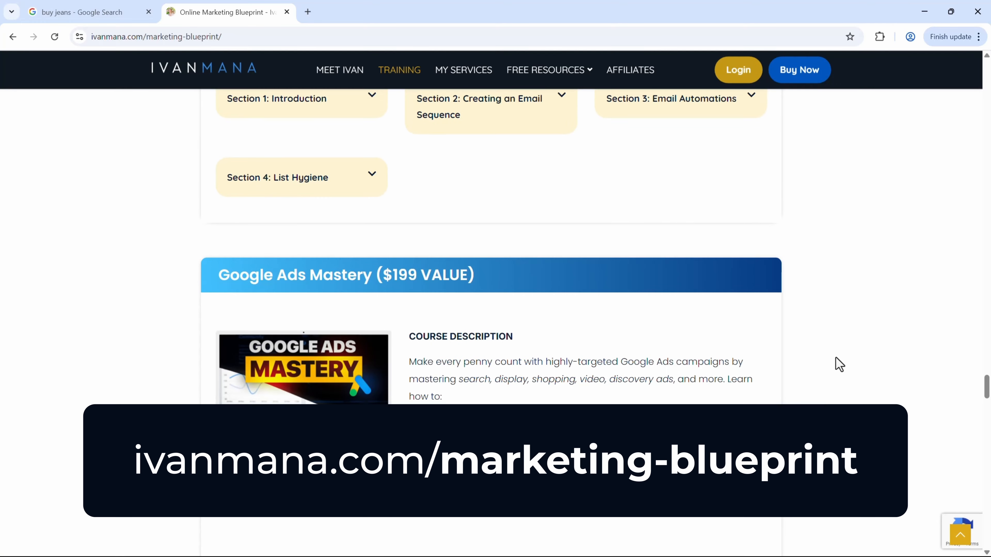
pyautogui.scroll(-12, 839, 364)
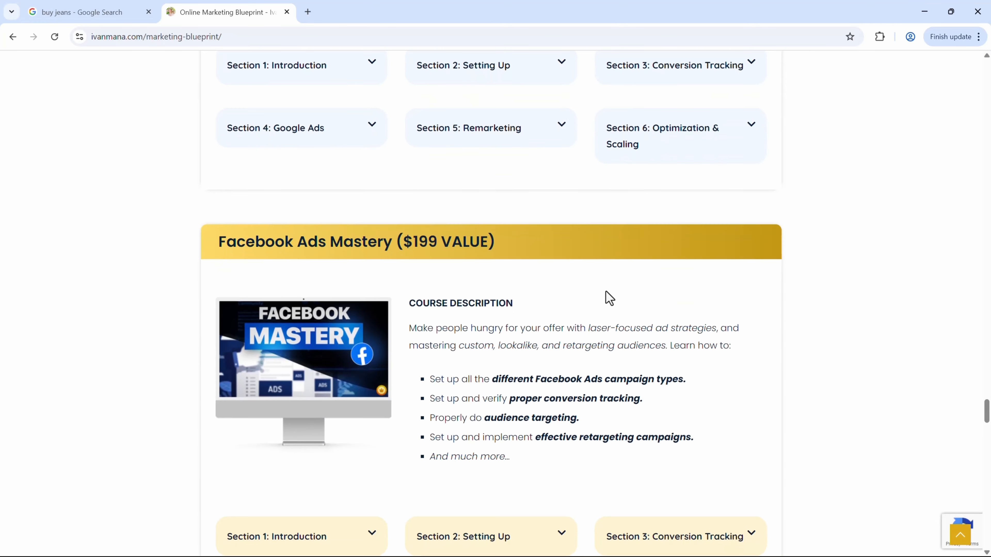
pyautogui.scroll(20, 415, 283)
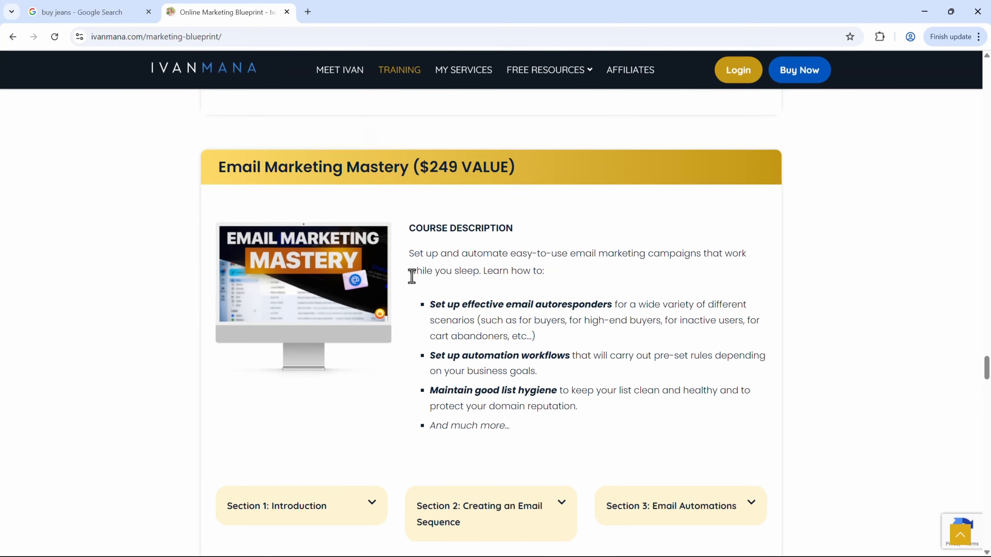
pyautogui.scroll(20, 415, 283)
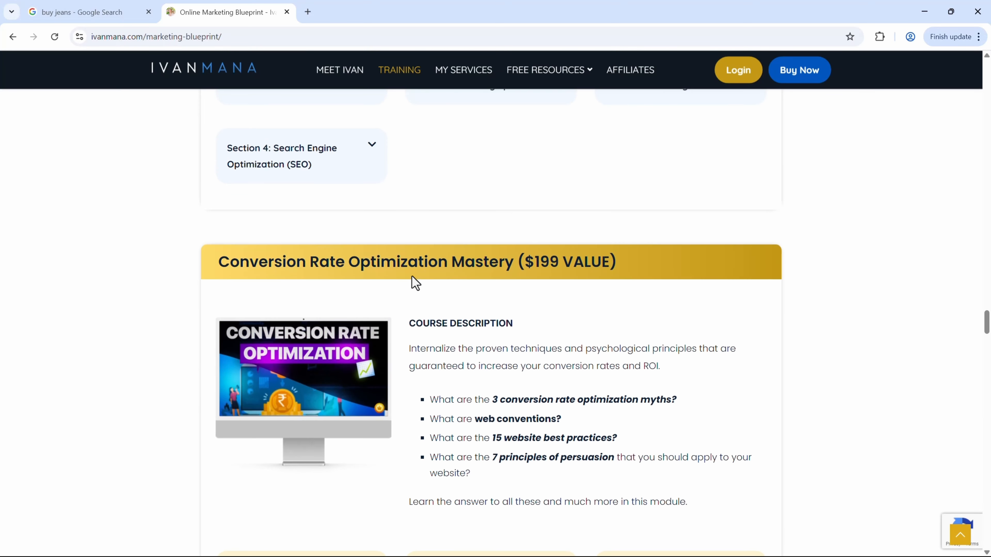
pyautogui.scroll(-15, 413, 276)
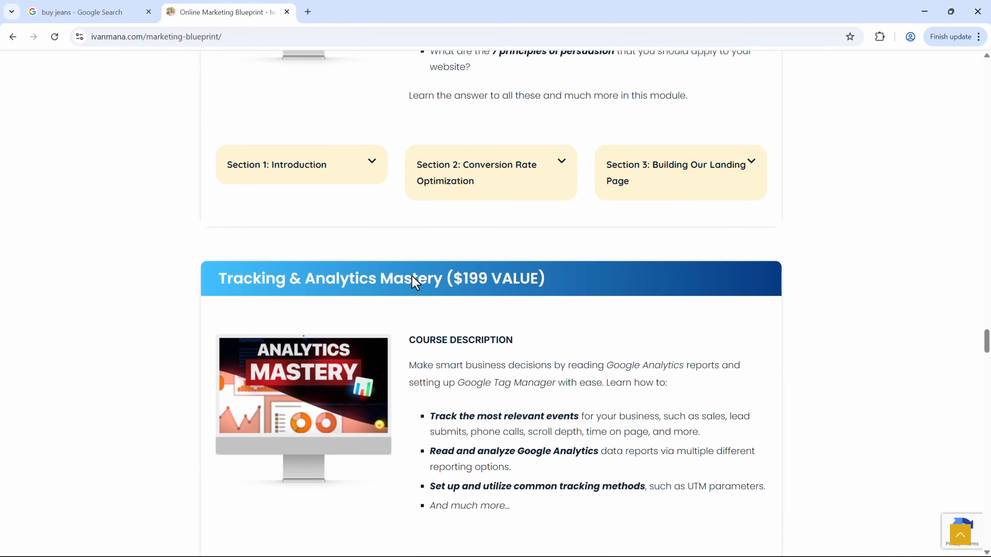
pyautogui.scroll(-2, 416, 283)
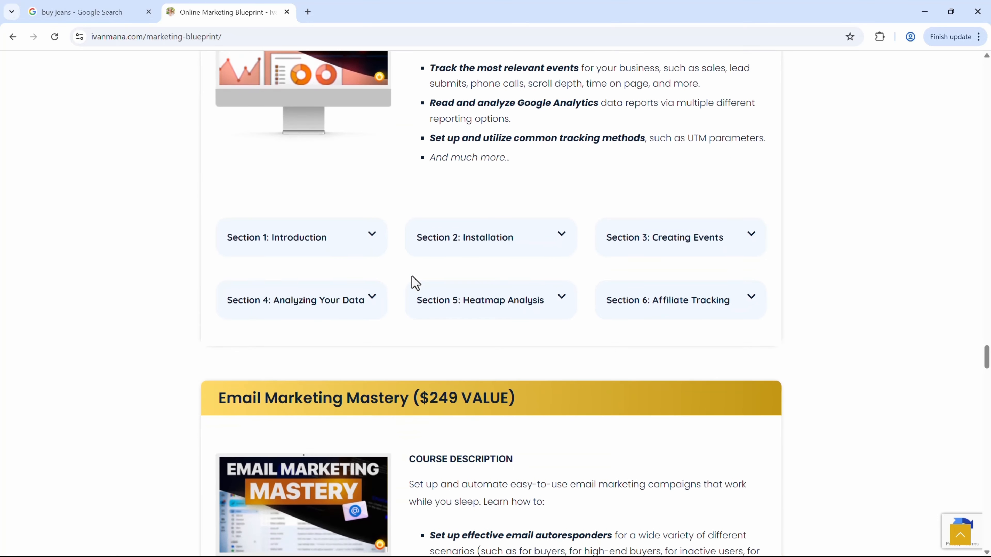
pyautogui.scroll(-12, 415, 283)
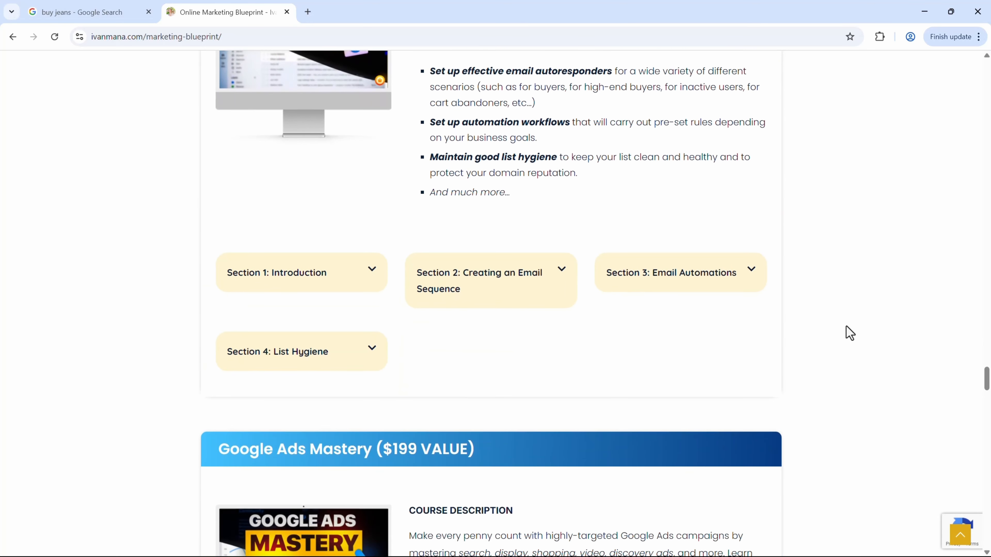